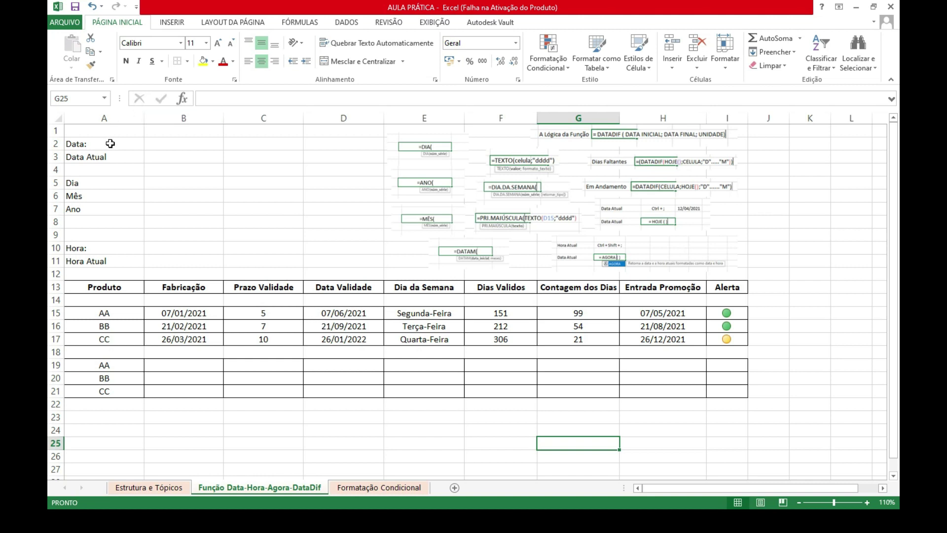
- Enter the current date, 16/04/2021, as a fixed value in cell B2 beside the "Data:" label
click(165, 143)
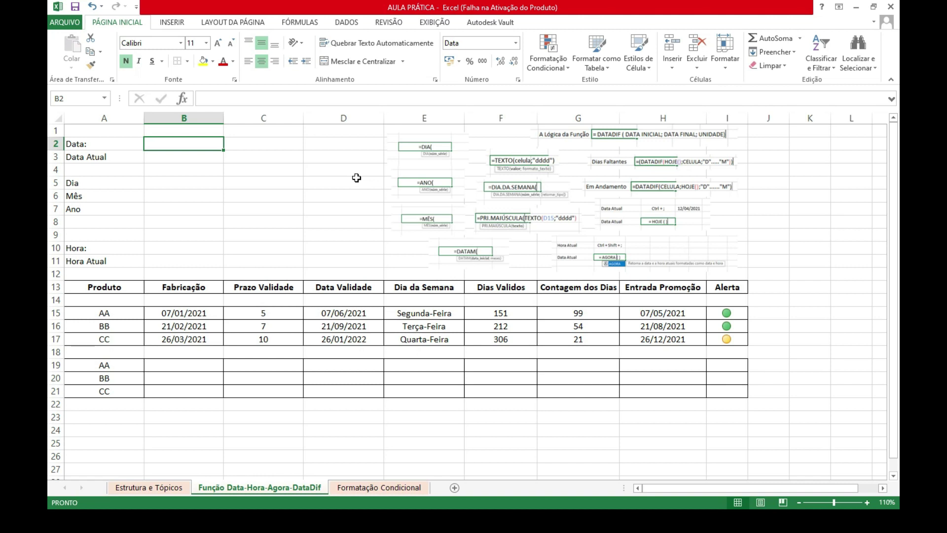
key(ctrl+semicolon)
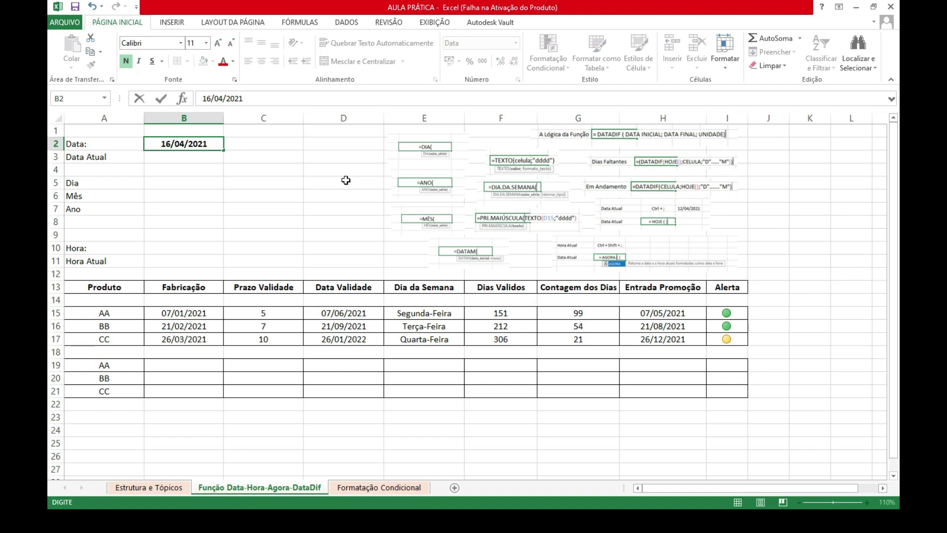
click(266, 159)
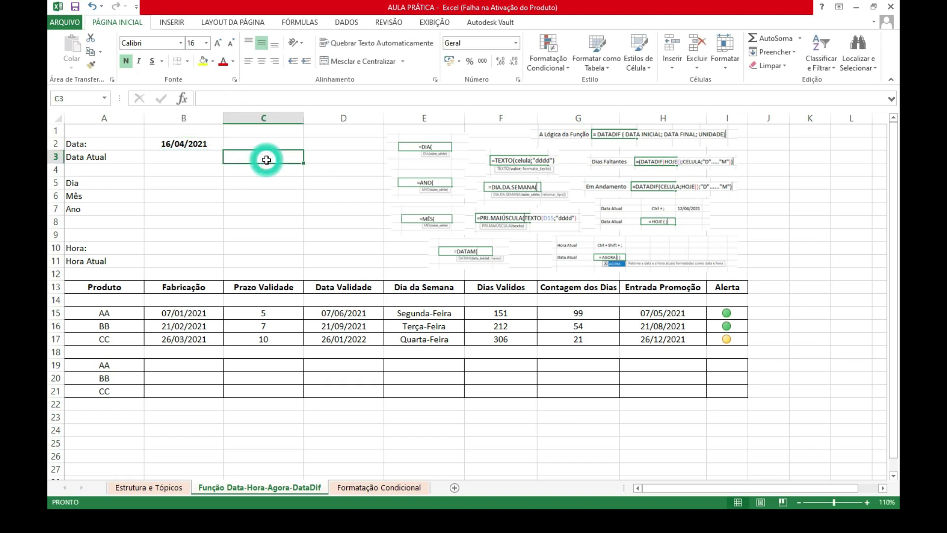
click(181, 143)
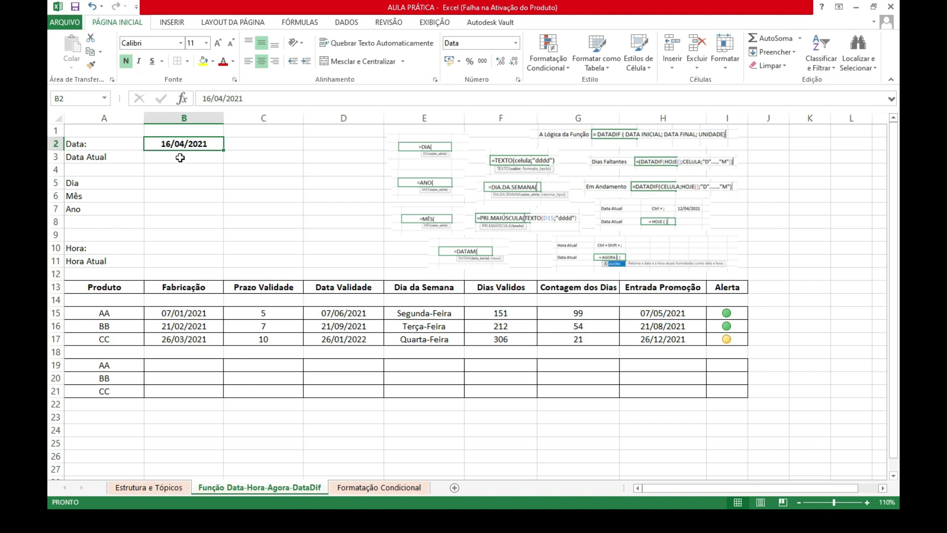
- Enter the formula =HOJE() in cell B3 beside "Data Atual" and compare its content with the fixed date in B2
click(180, 158)
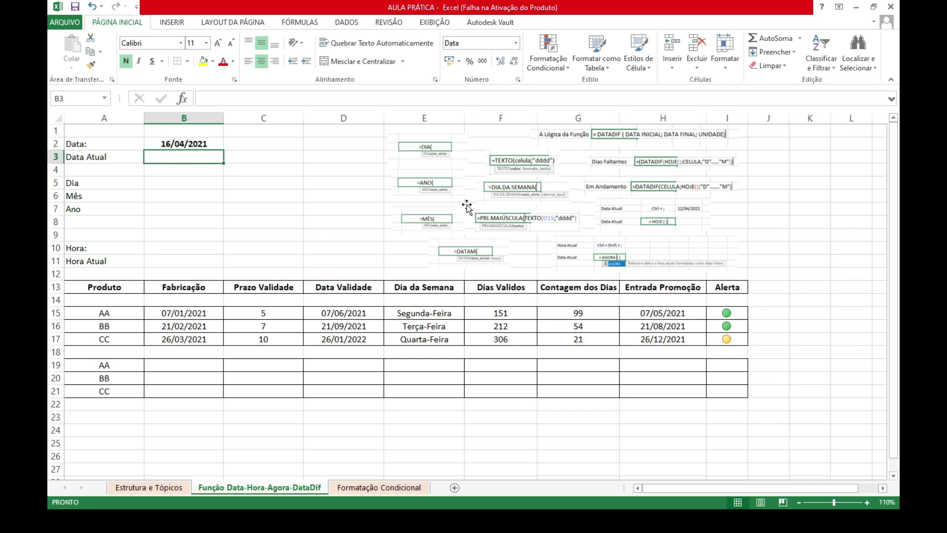
text(=)
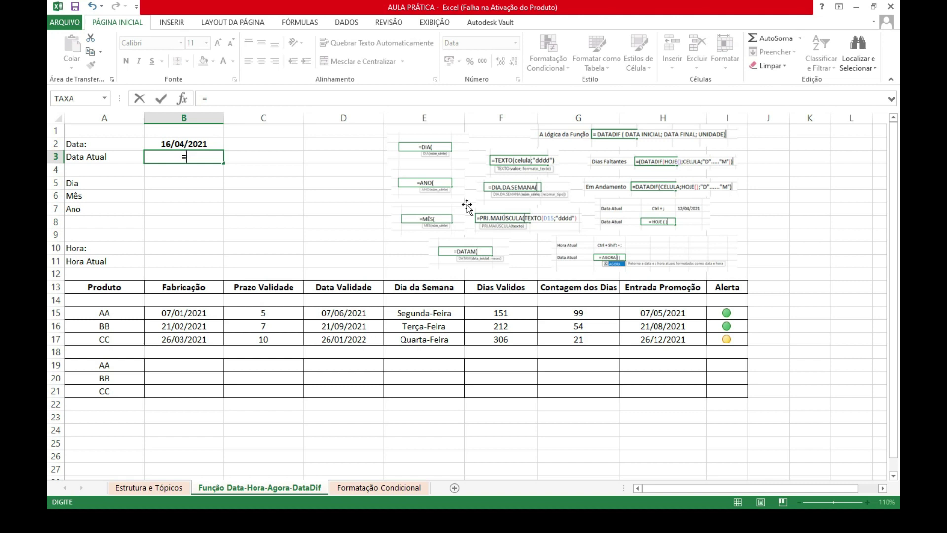
text(h)
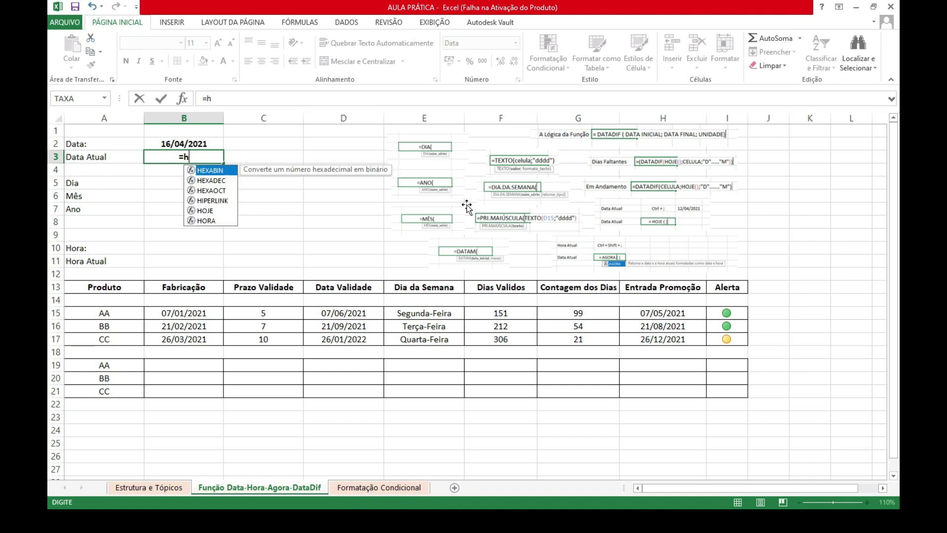
text(oje)
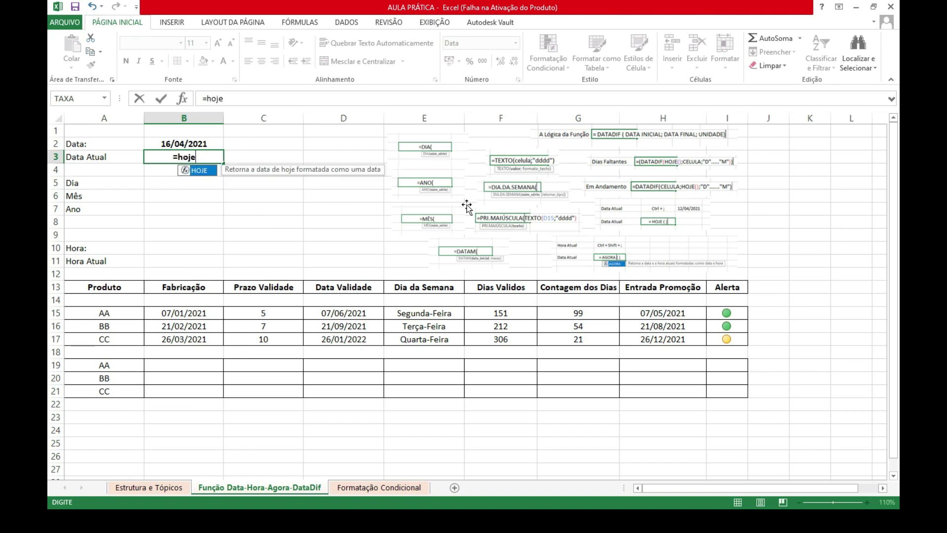
key(Tab)
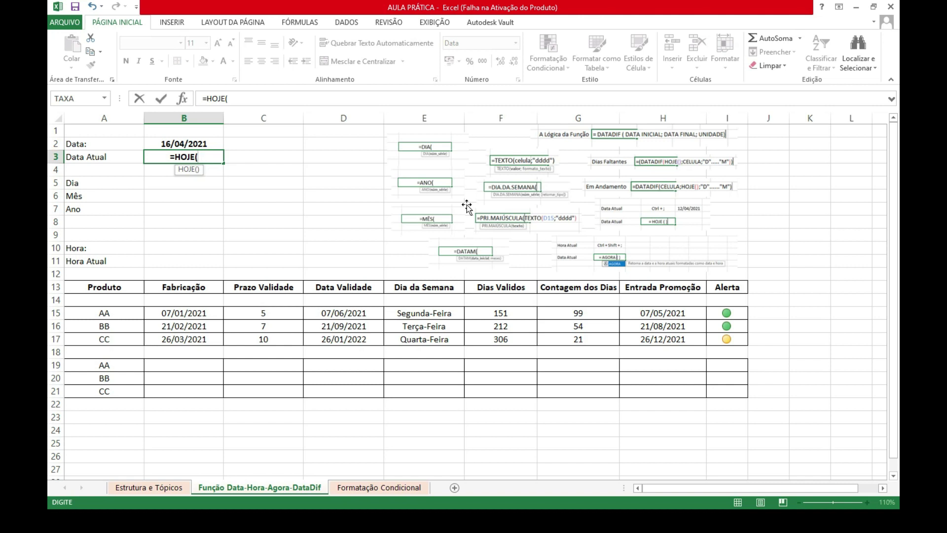
text())
key(Return)
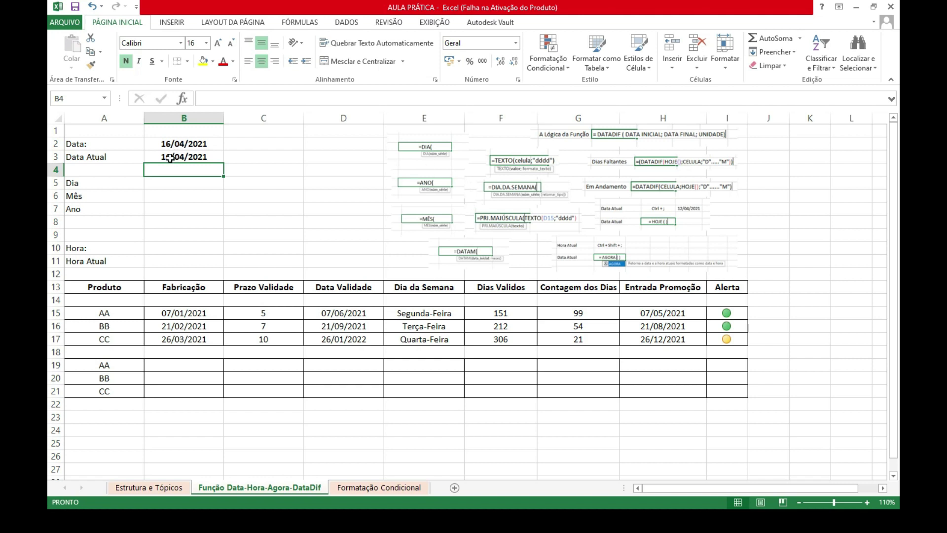
click(187, 143)
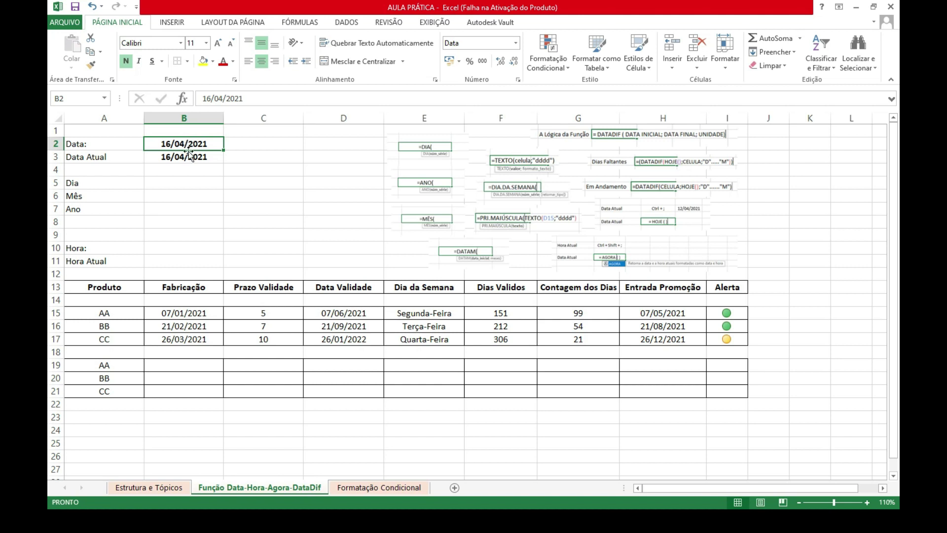
click(183, 157)
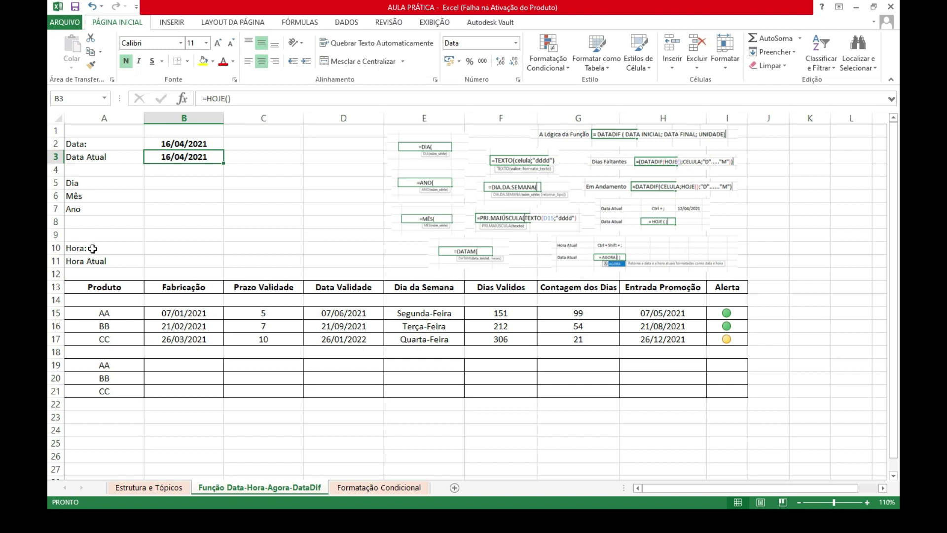
- Enter the current time, 21:03, as a fixed value in cell B10 beside the "Hora:" label
click(175, 247)
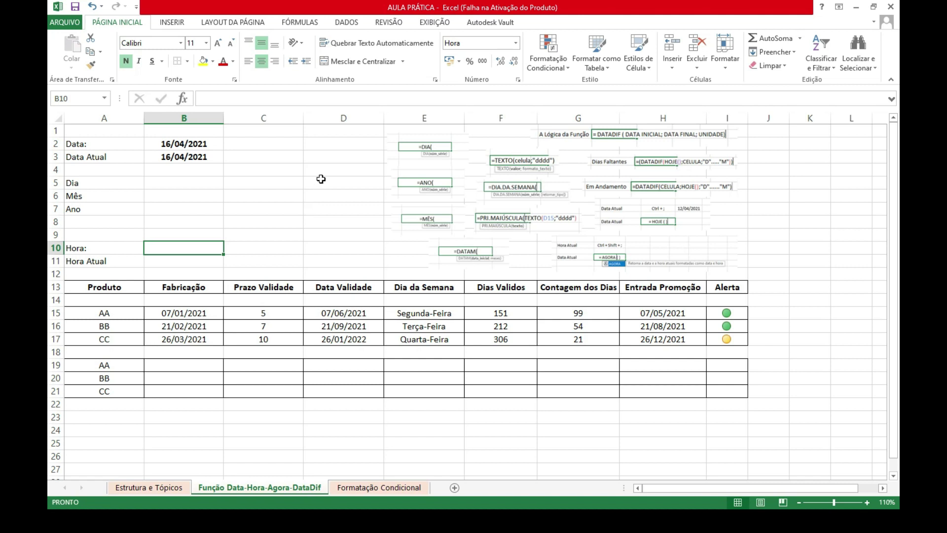
key(ctrl+shift+semicolon)
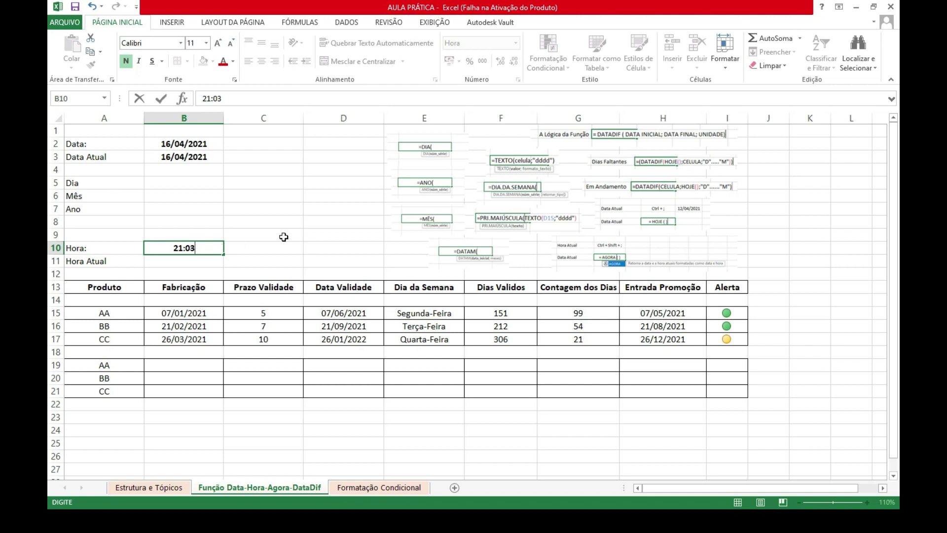
click(333, 236)
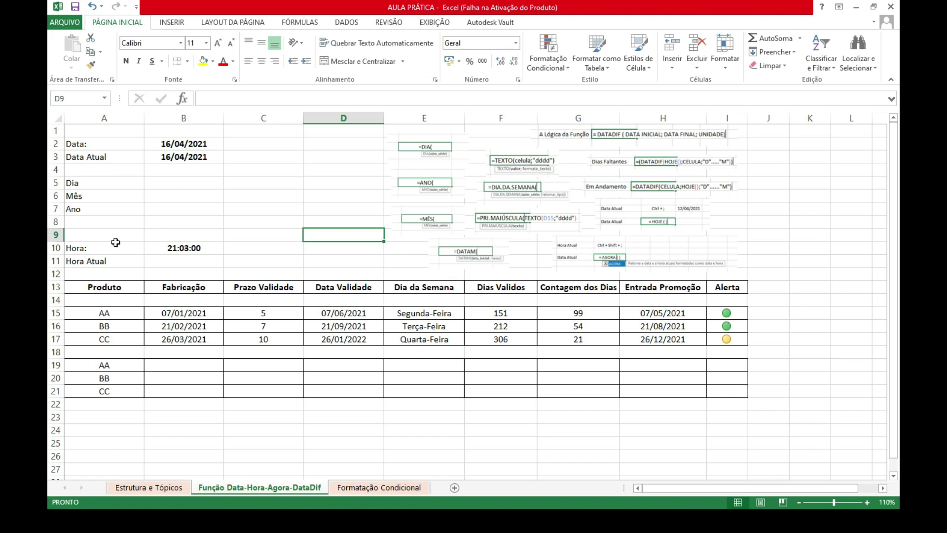
- Enter the formula =AGORA() in cell B11 beside "Hora Atual"
click(178, 263)
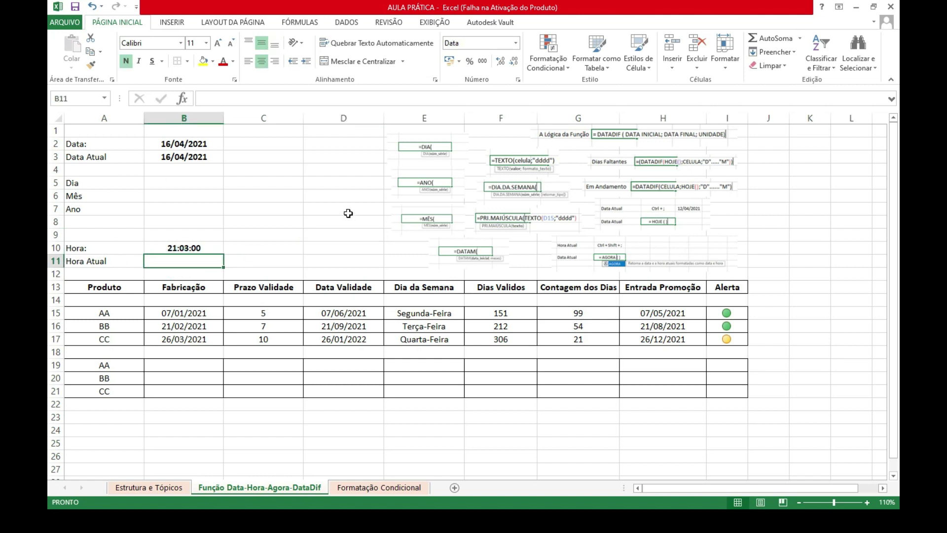
text(=)
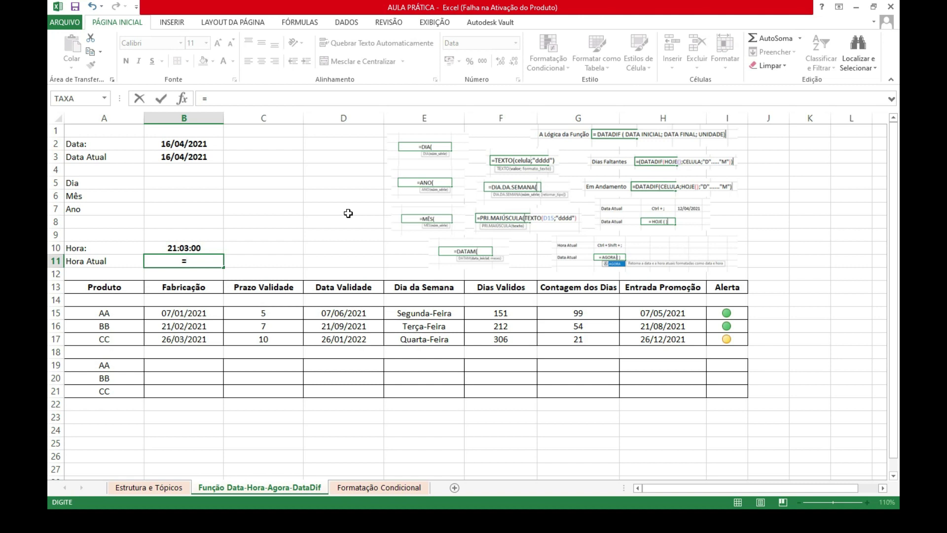
text(agora)
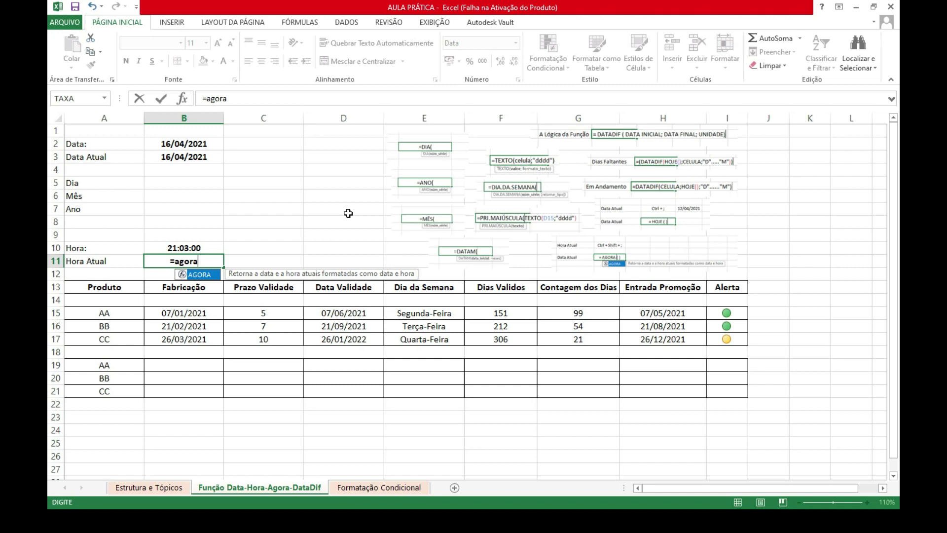
key(Tab)
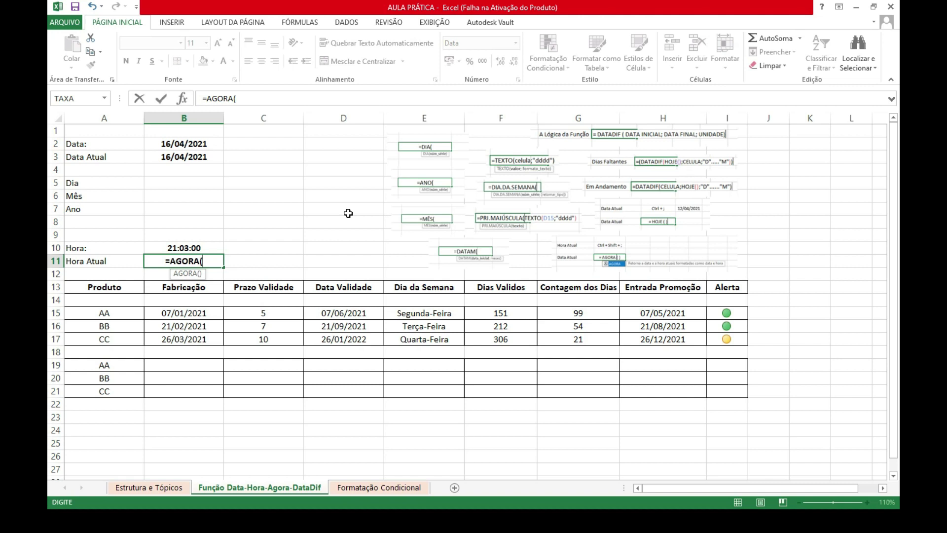
text())
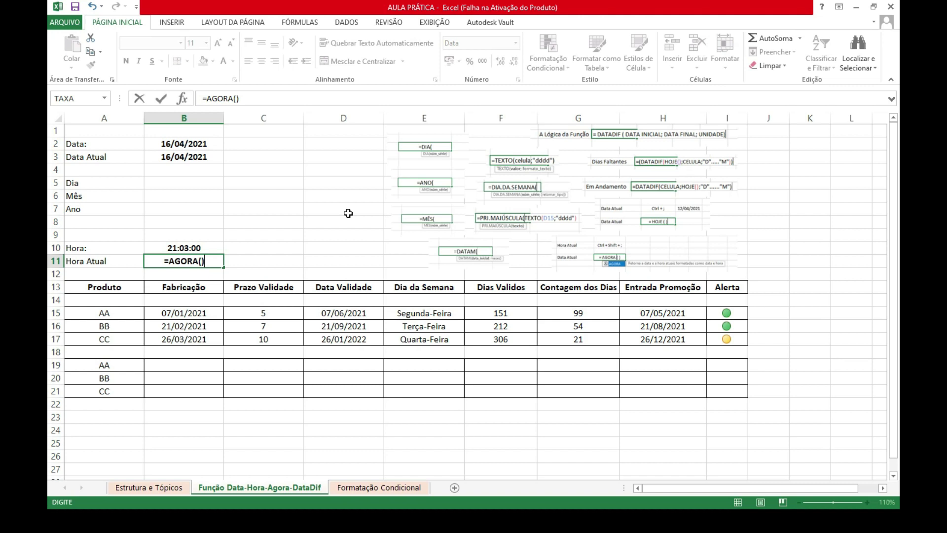
key(Return)
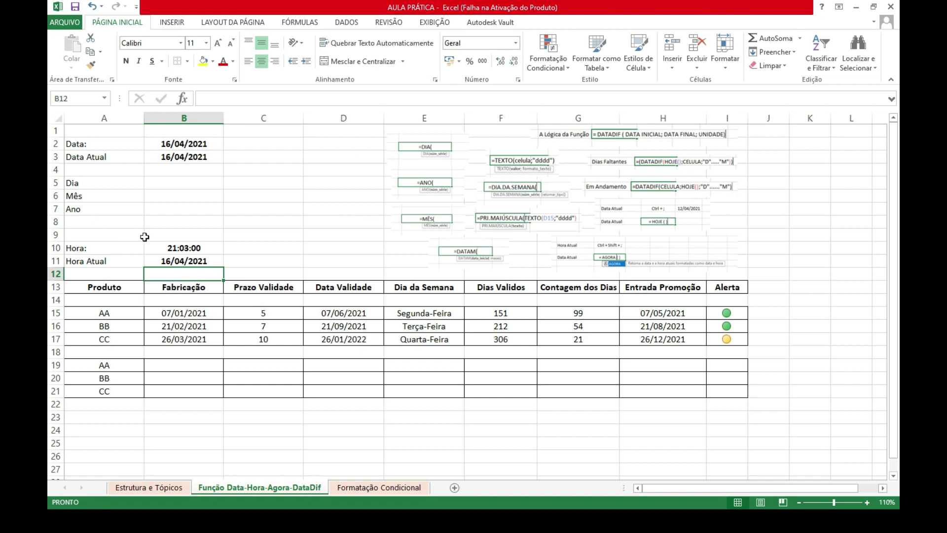
- Apply the Hora number format to the =AGORA() result in cell B11
click(184, 262)
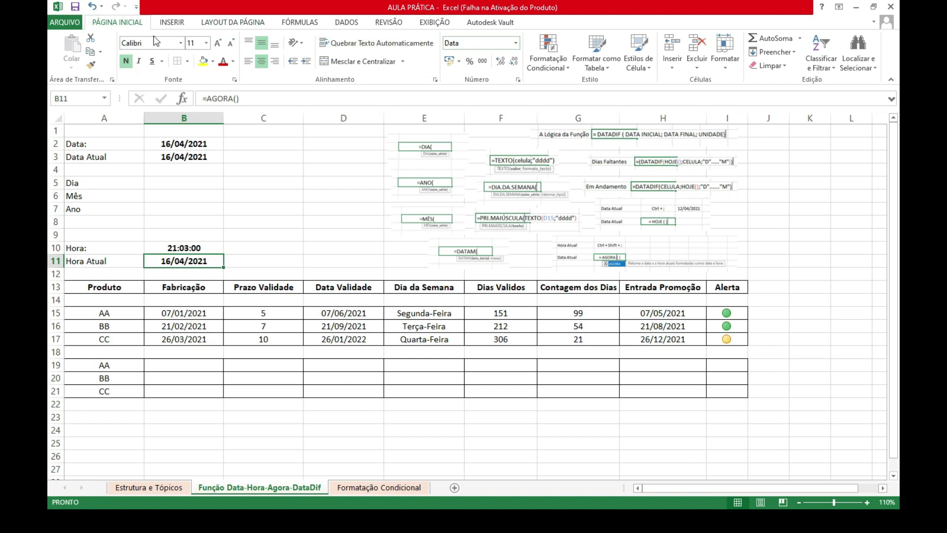
click(516, 43)
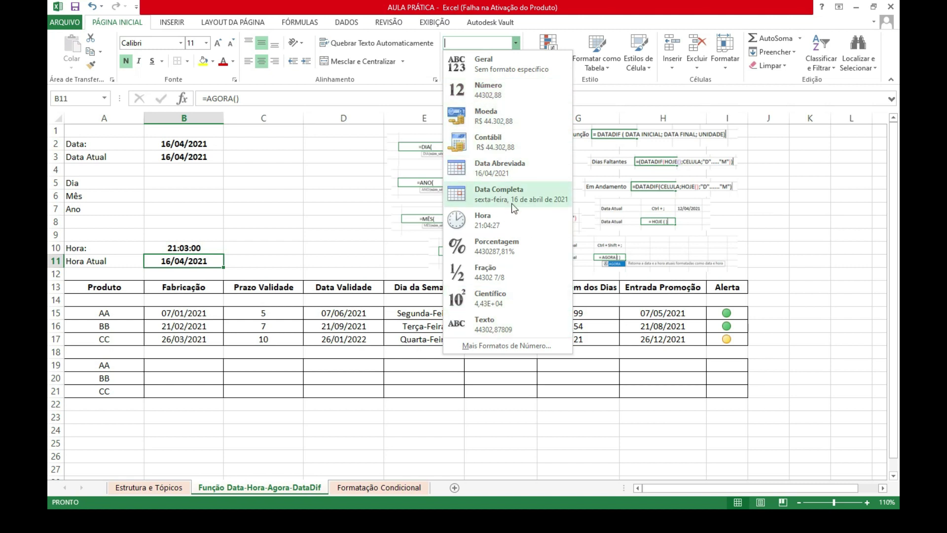
click(494, 225)
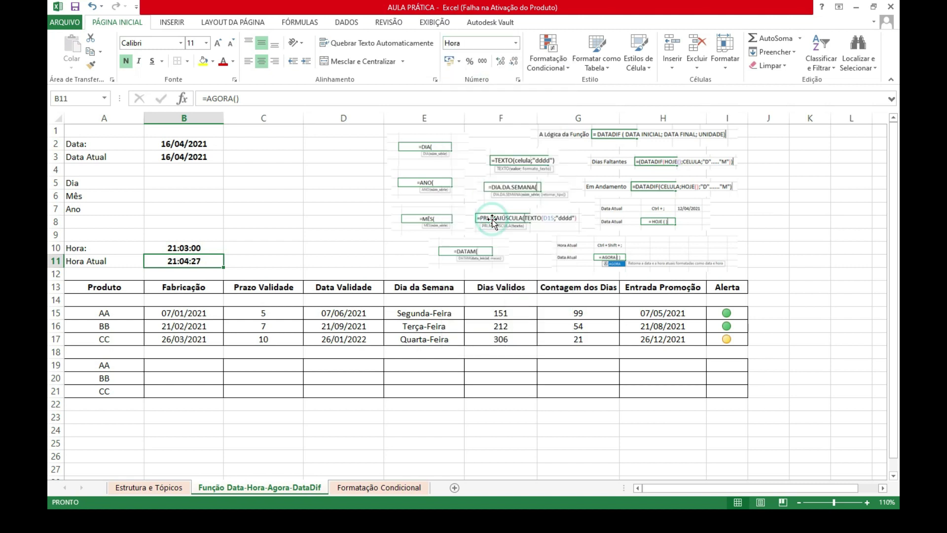
click(318, 235)
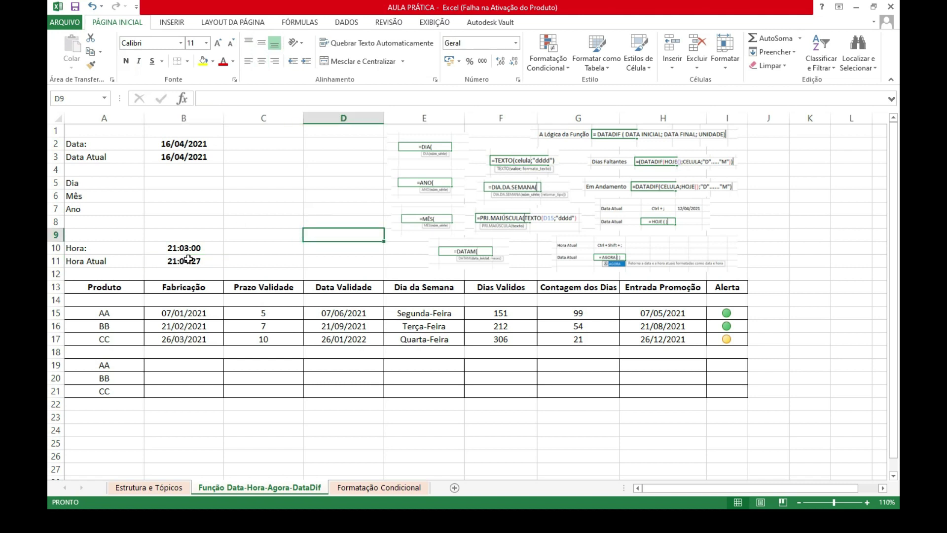
click(516, 44)
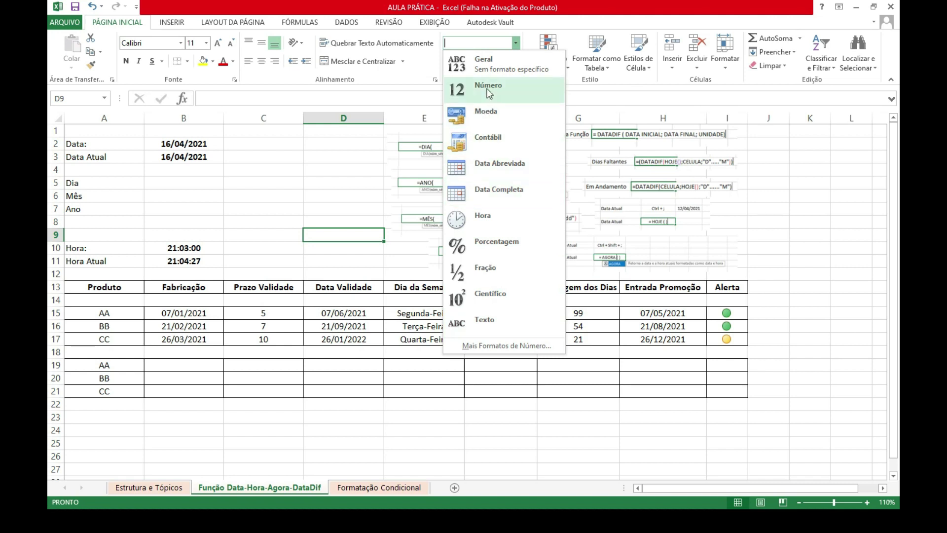
click(275, 429)
click(179, 263)
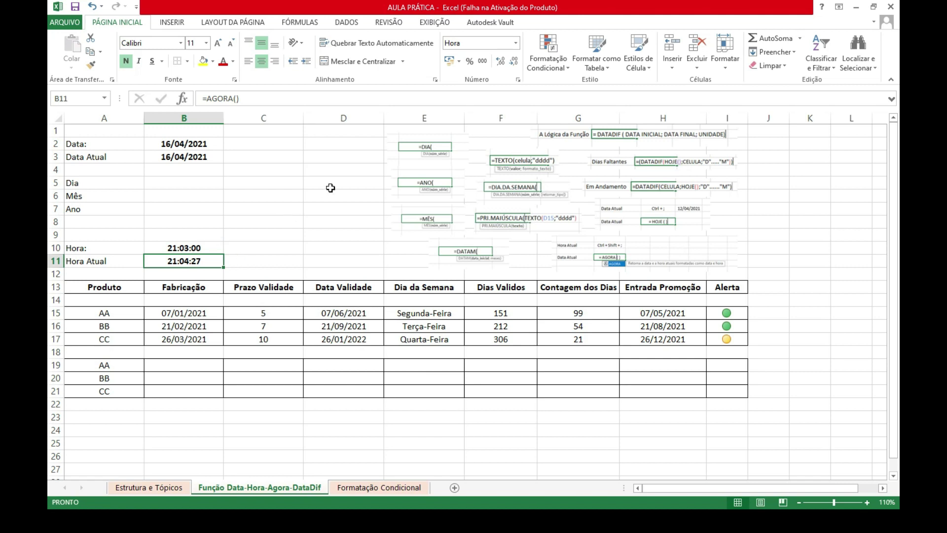
click(285, 456)
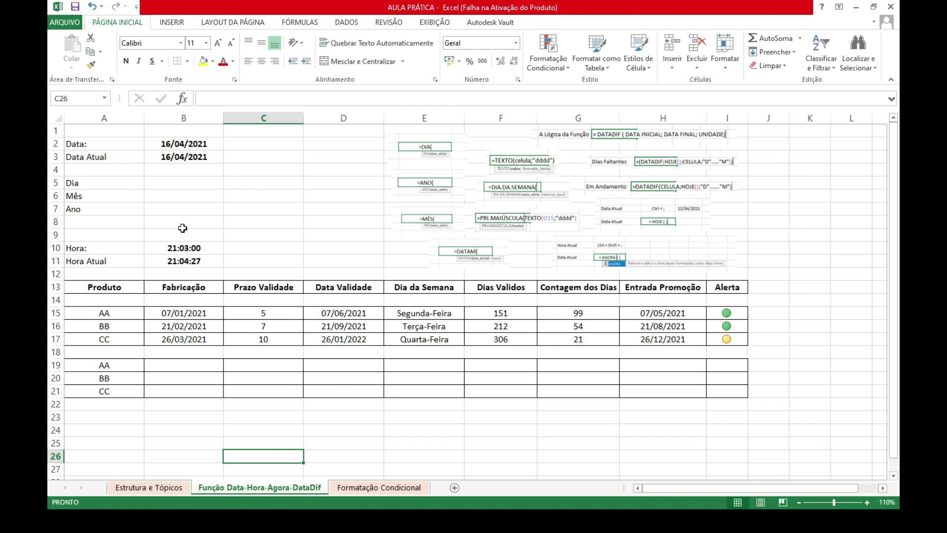
click(184, 263)
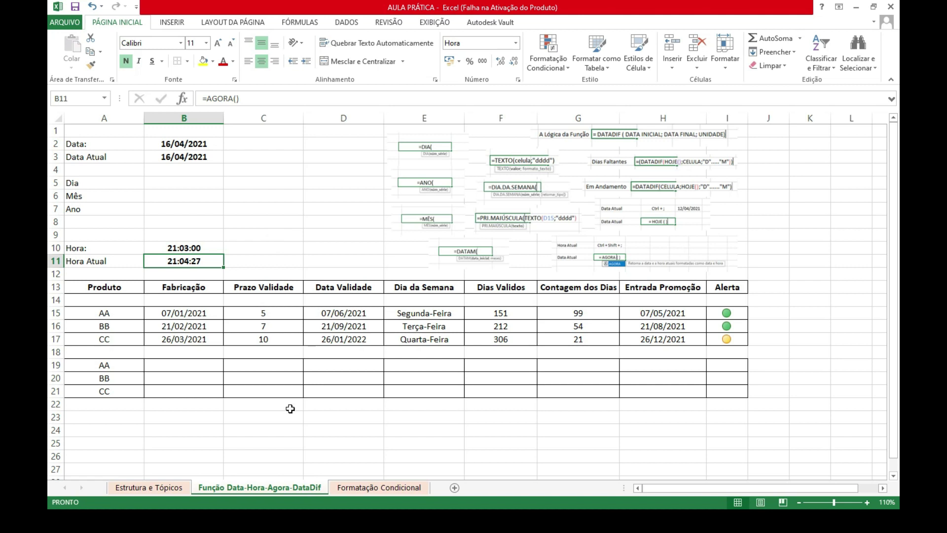
click(295, 430)
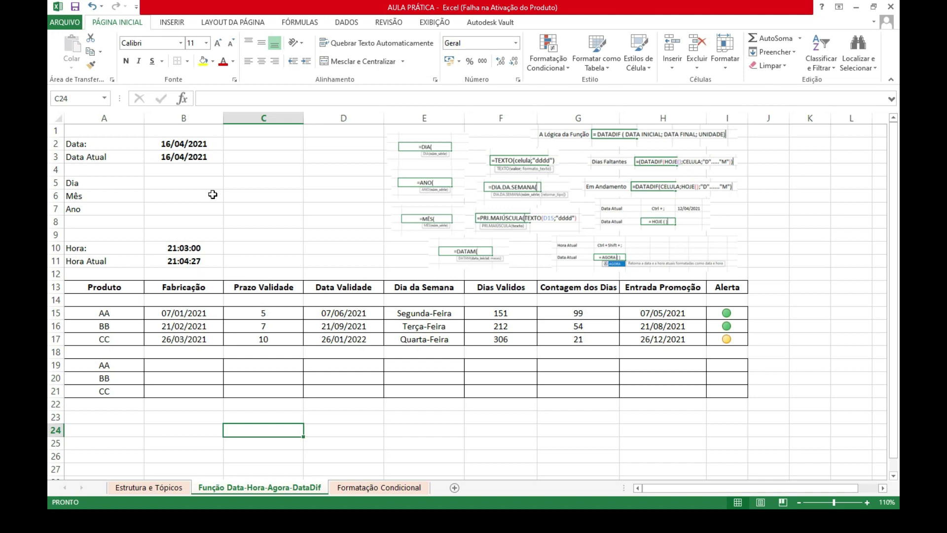
- Enter the formula =DIA(B3) in cell B5 beside the "Dia" label
click(179, 183)
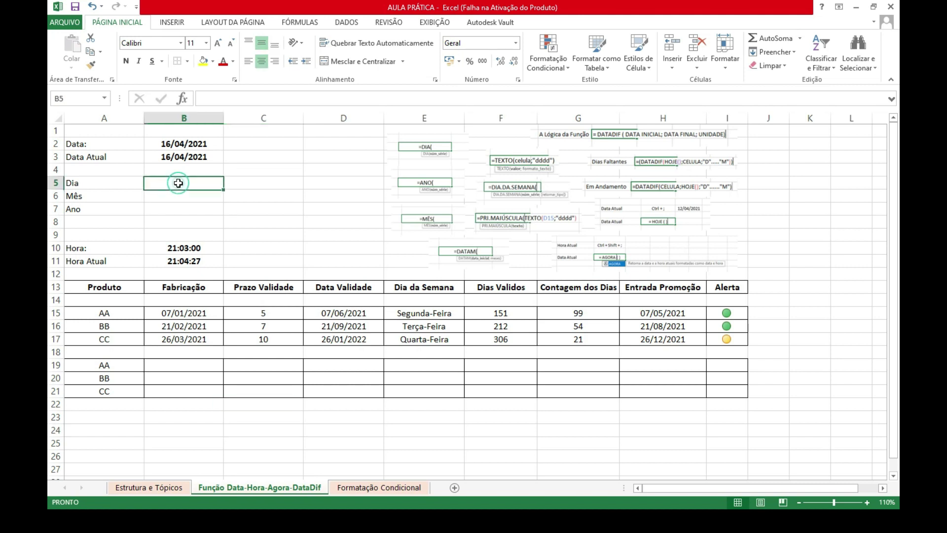
text(=)
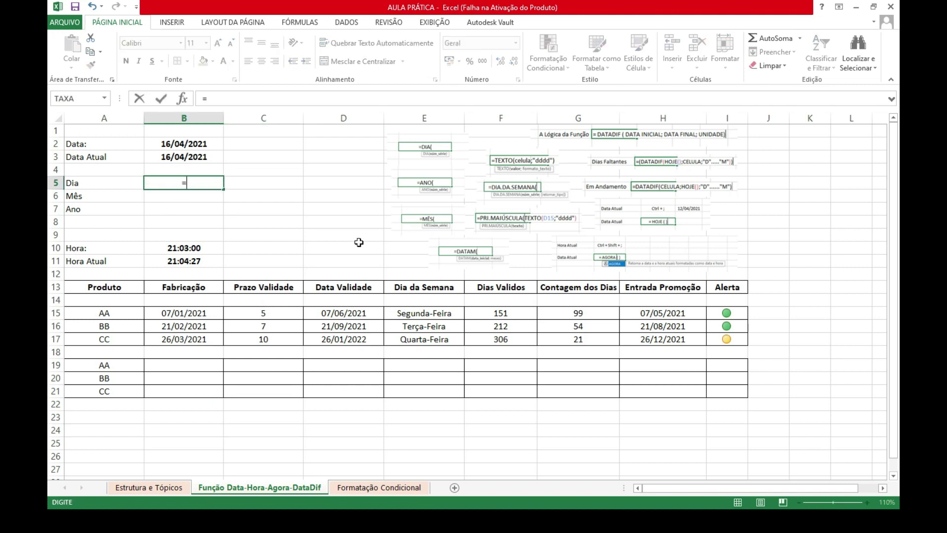
text(dia)
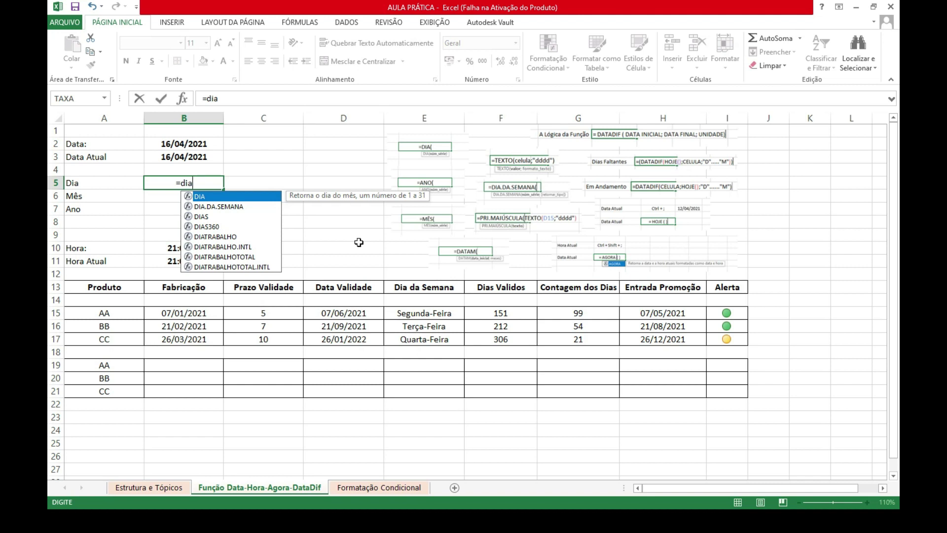
key(Tab)
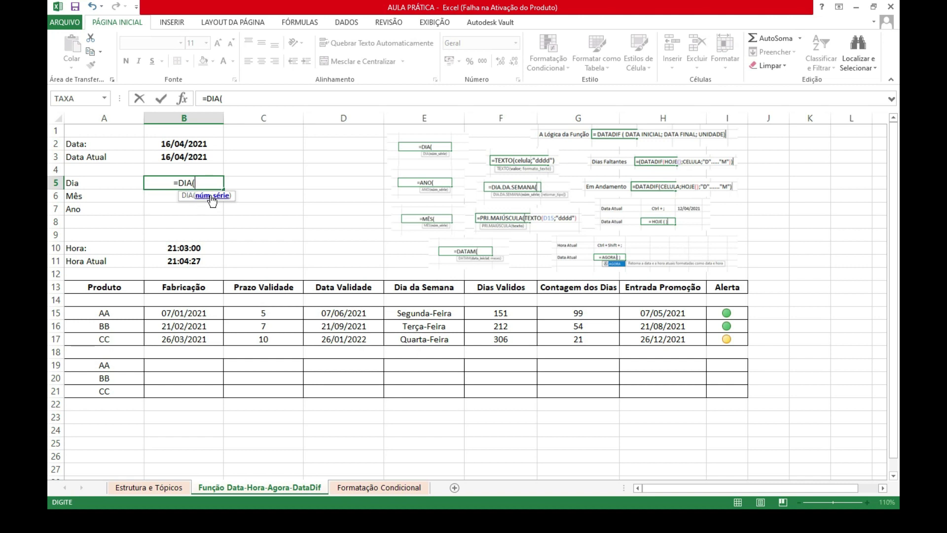
click(177, 158)
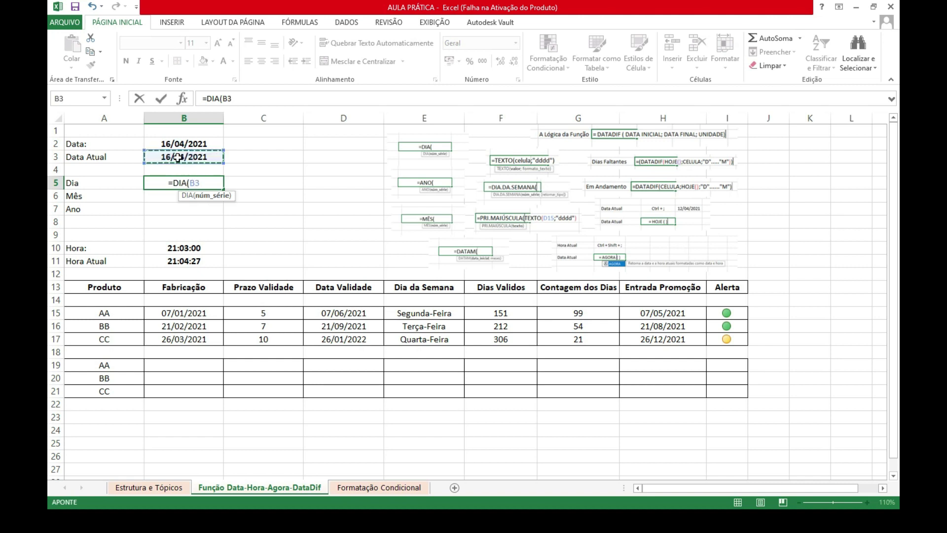
text())
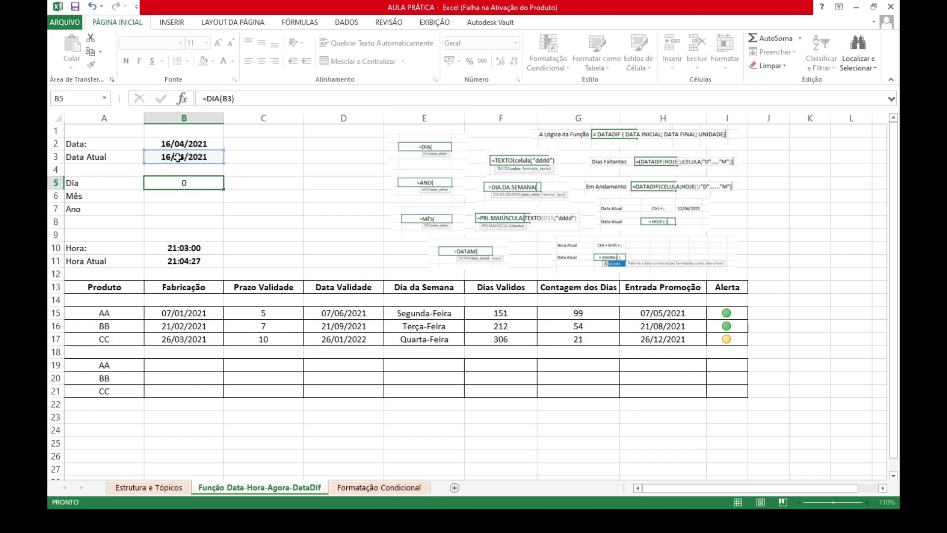
key(Return)
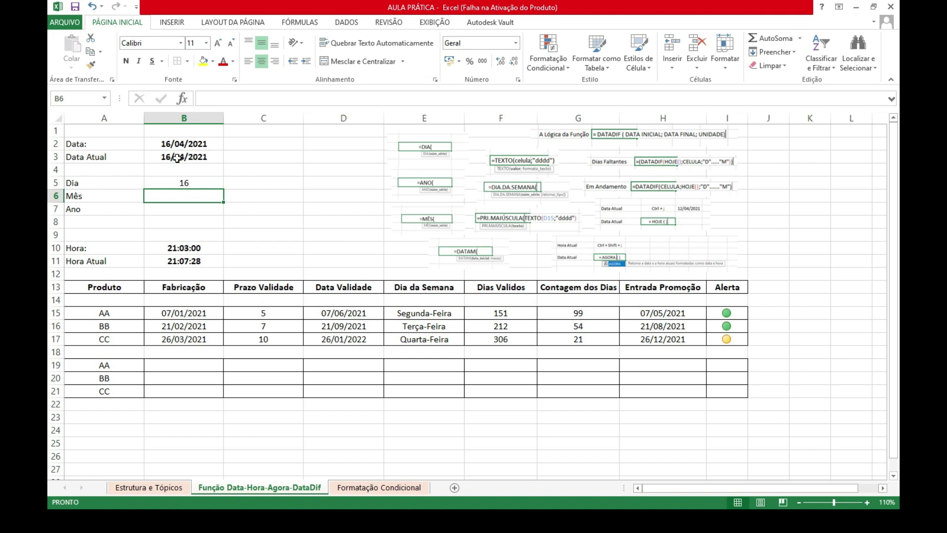
- Enter the formula =MÊS(B3) in cell B6 beside the "Mês" label
click(192, 197)
text(=)
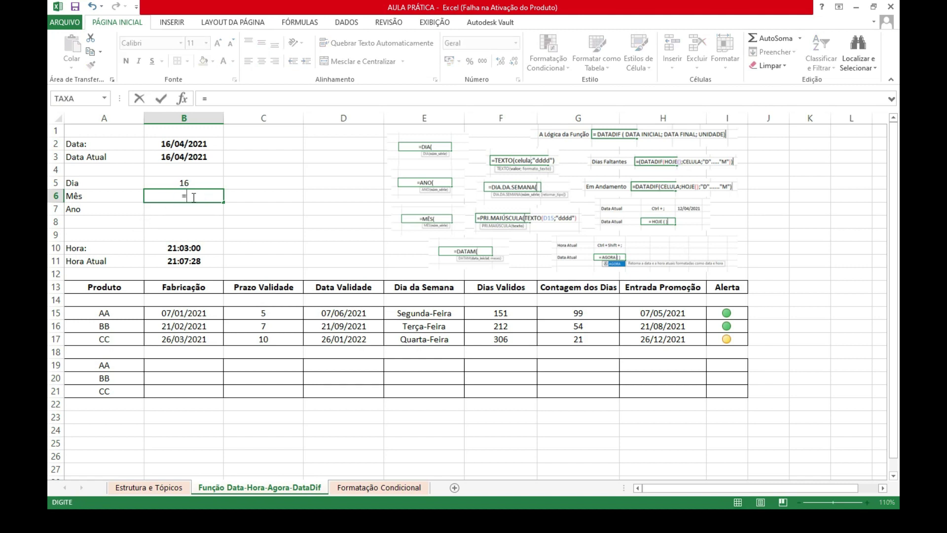
text(m)
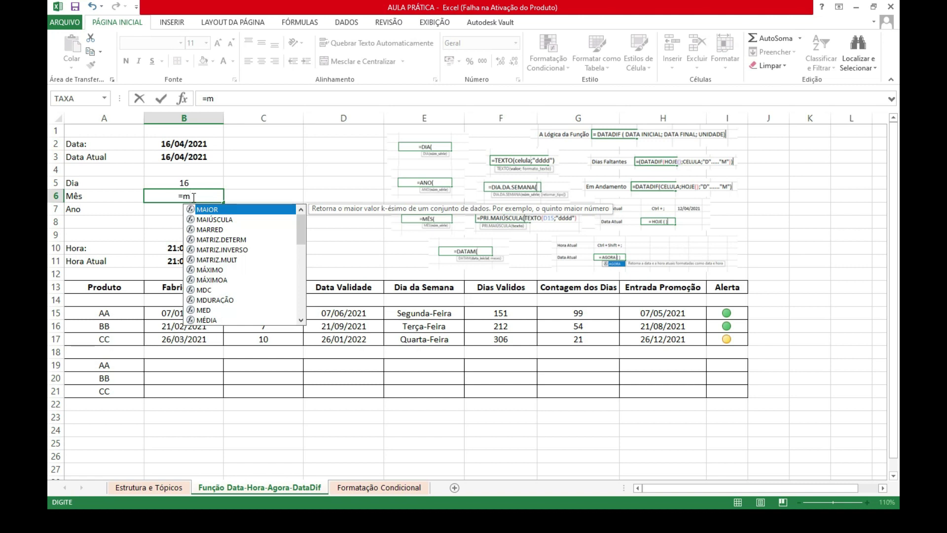
key(Escape)
text(ês)
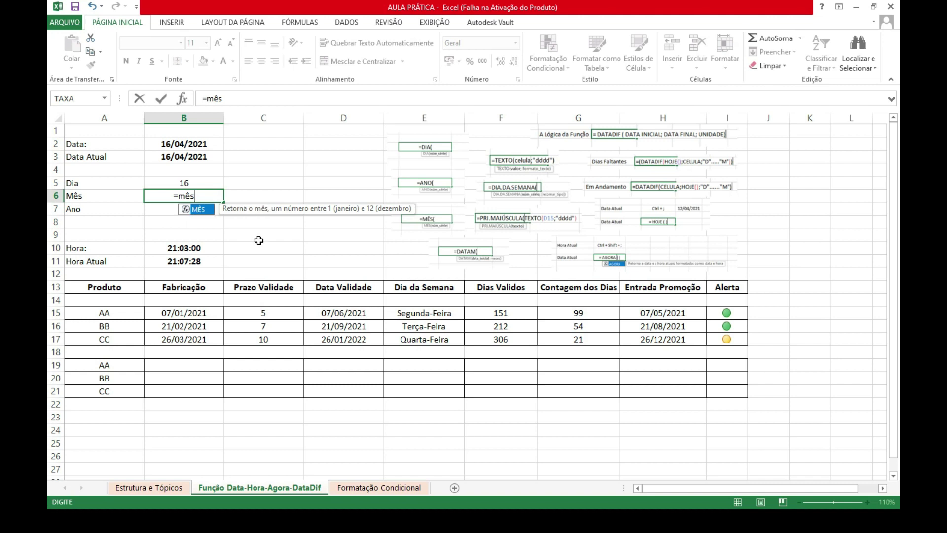
key(Tab)
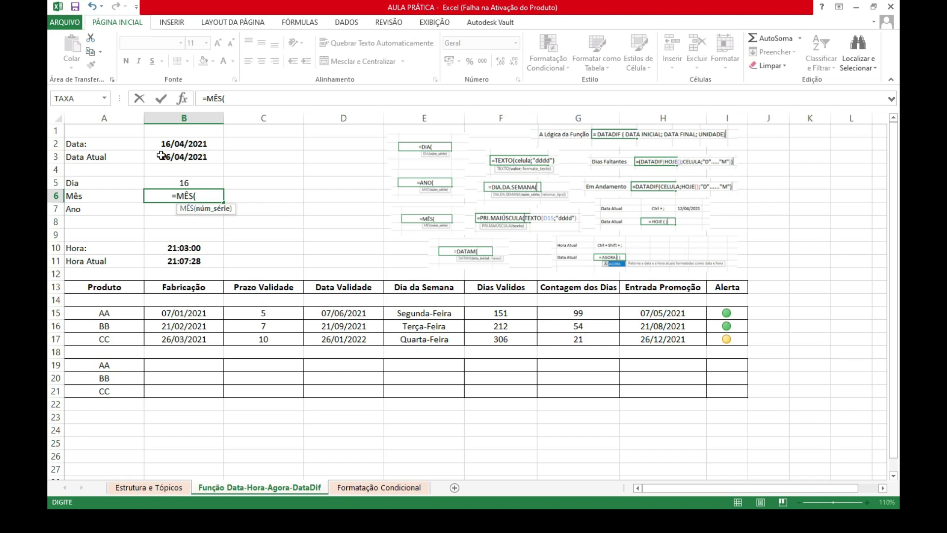
click(191, 157)
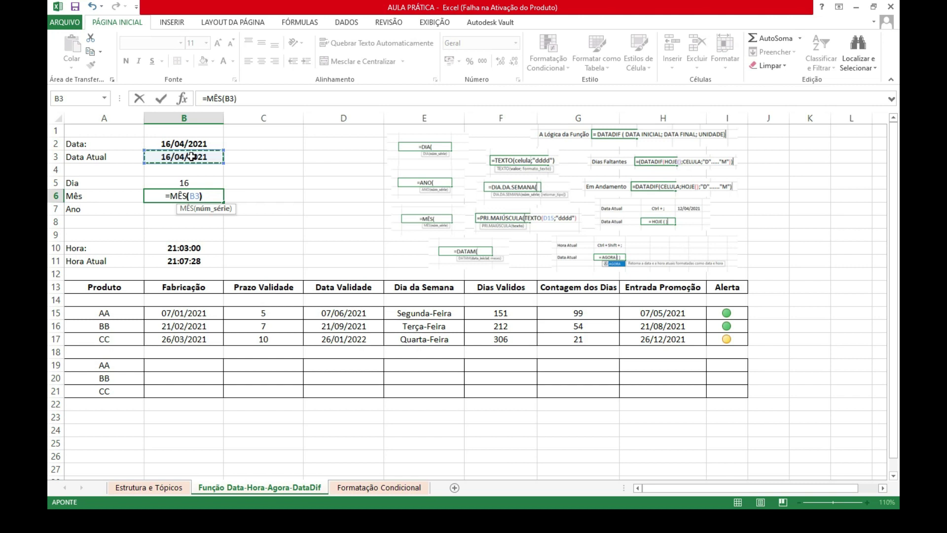
text())
key(Return)
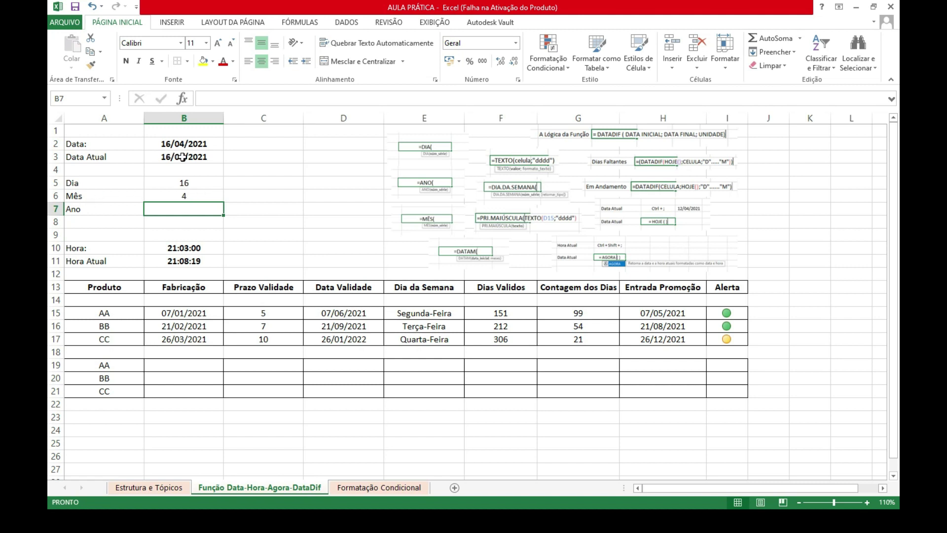
- Enter the formula =ANO(B3) in cell B7 beside the "Ano" label
click(183, 211)
text(=)
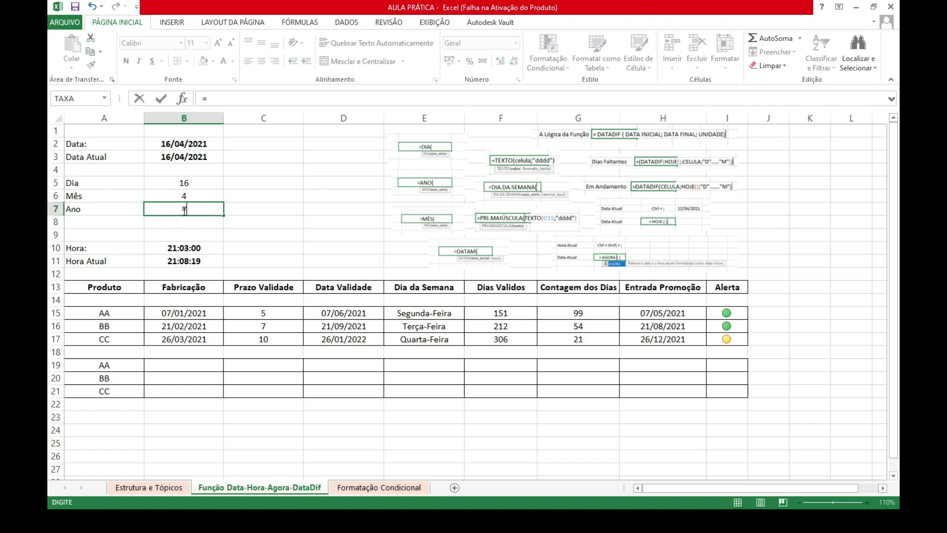
text(ano)
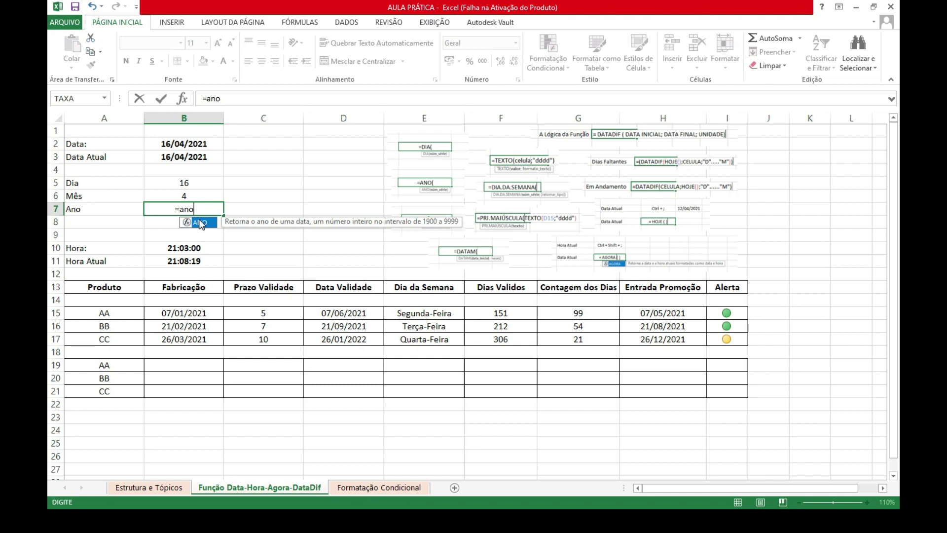
double_click(198, 223)
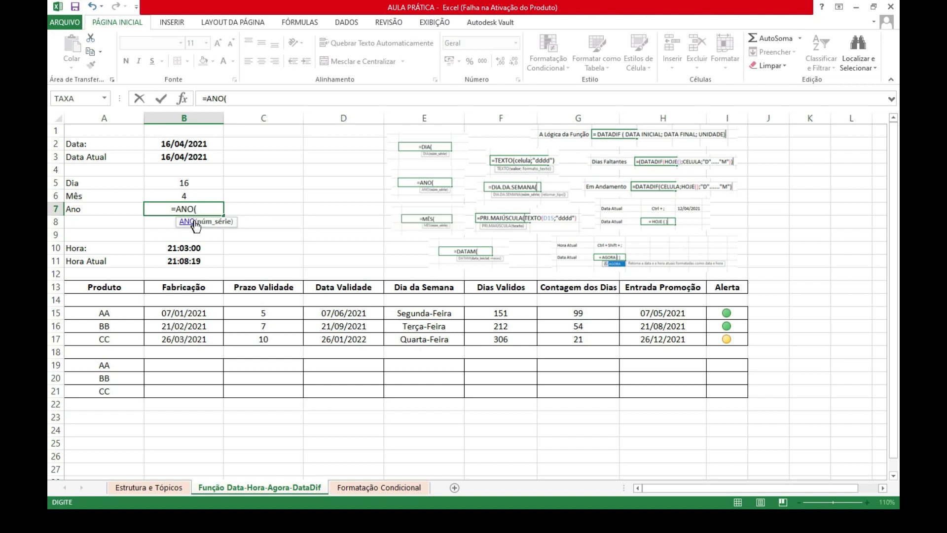
click(180, 157)
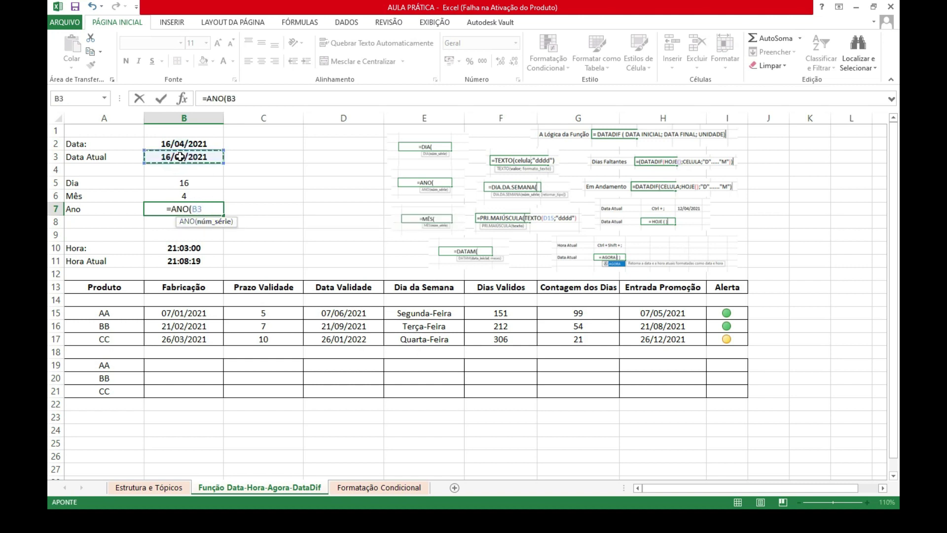
text())
key(Return)
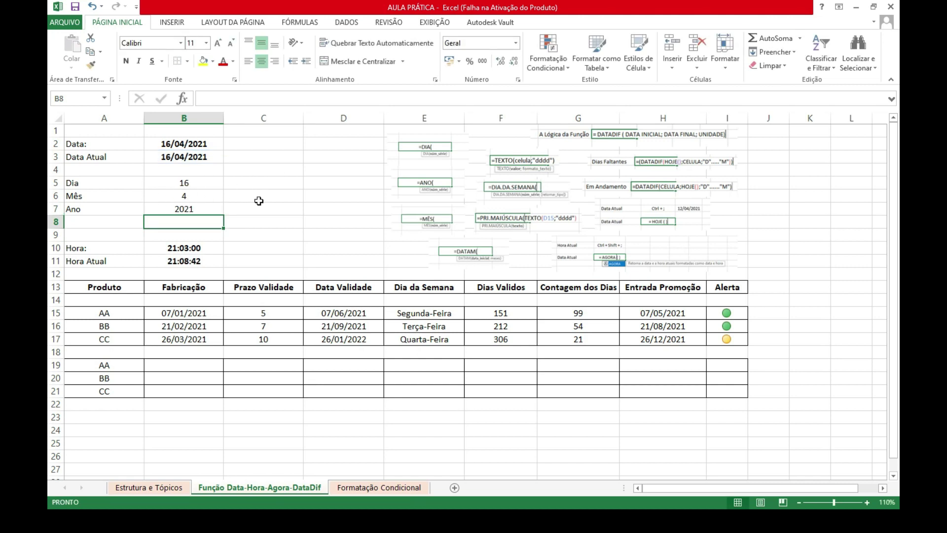
- Examine the formula behind product AA's "Dias Validos" value in cell F15
click(324, 205)
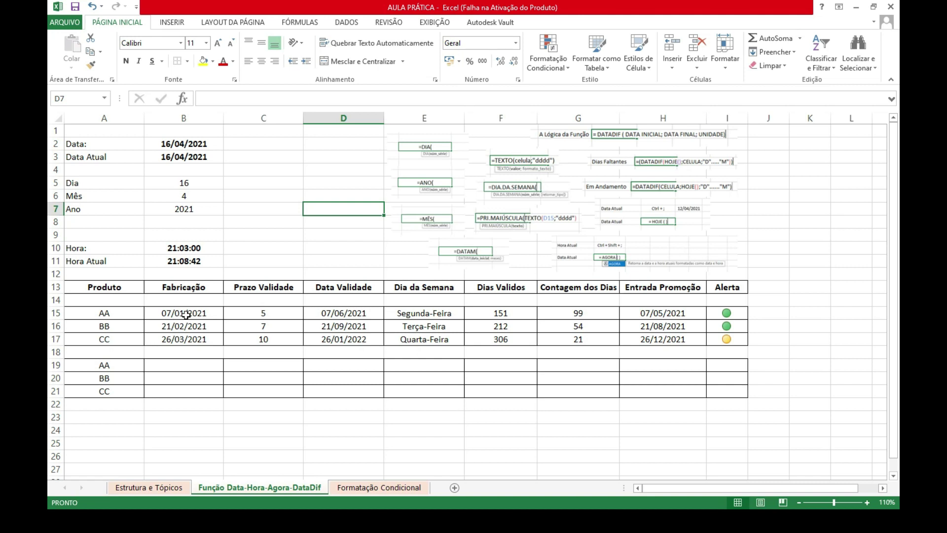
click(504, 313)
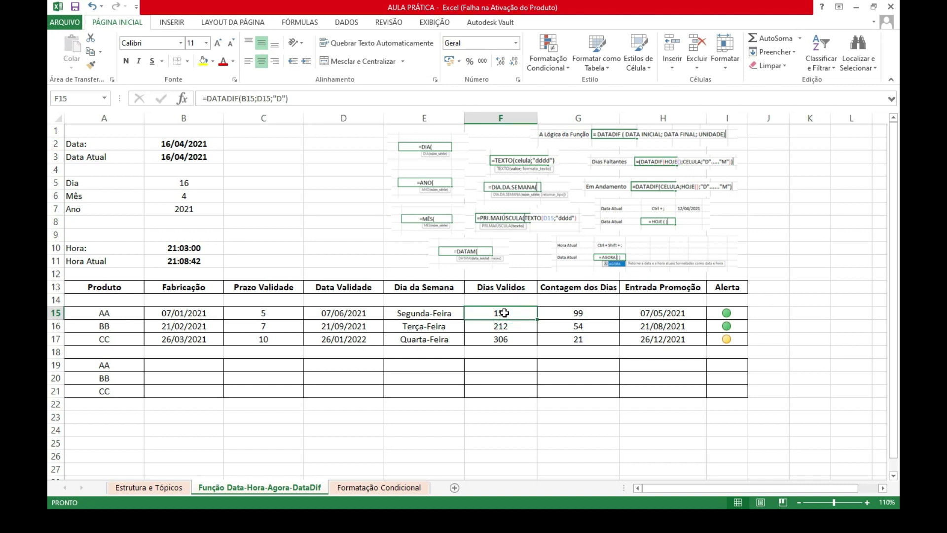
click(413, 429)
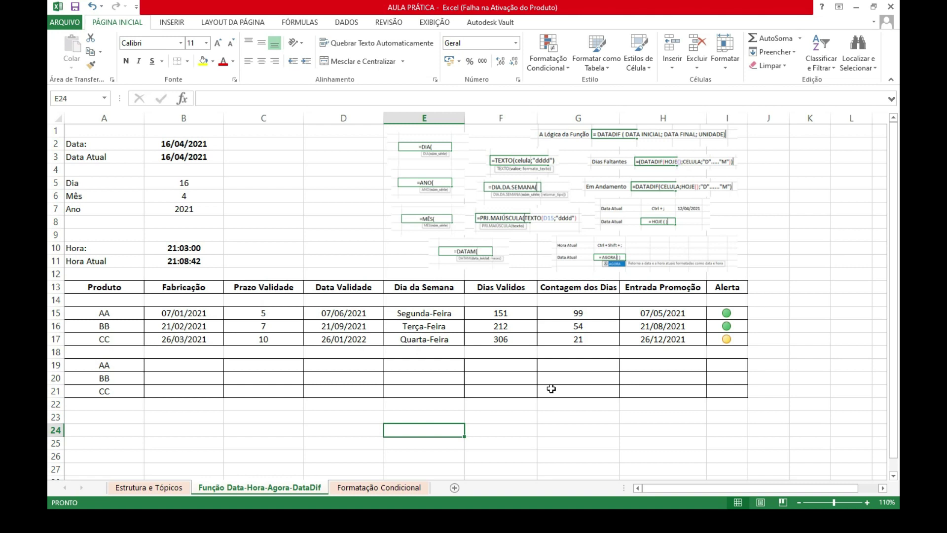
- Link product AA's Fabricação date in cell B19 to the upper table with the formula =B15
click(166, 312)
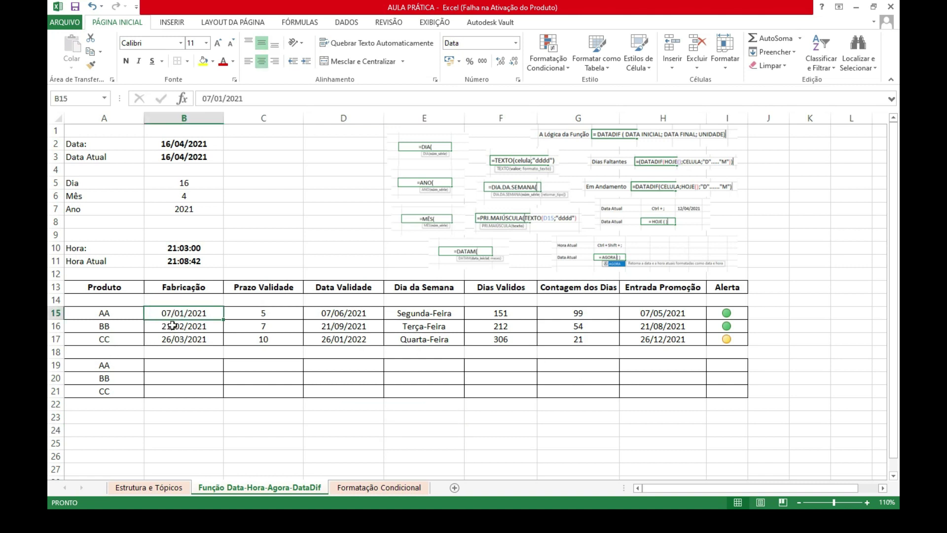
click(193, 365)
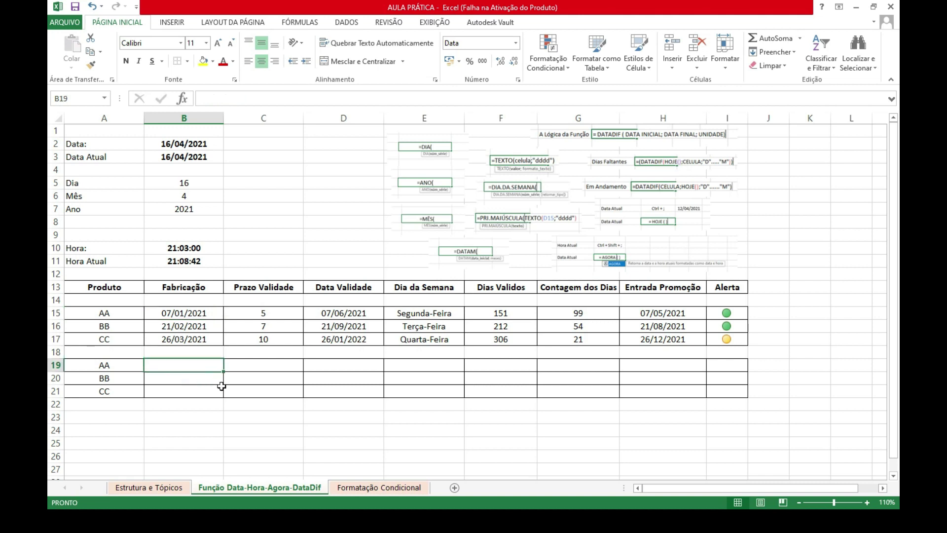
text(=)
click(176, 317)
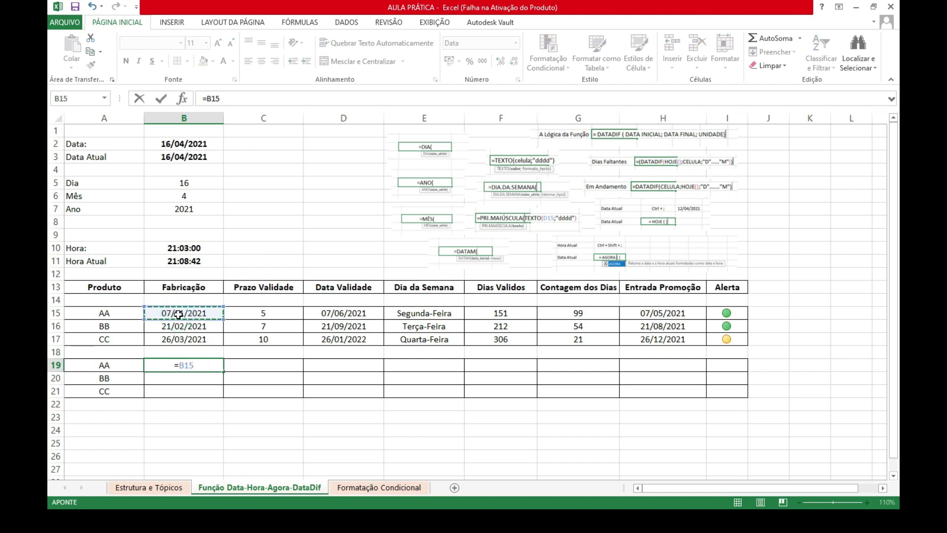
key(Return)
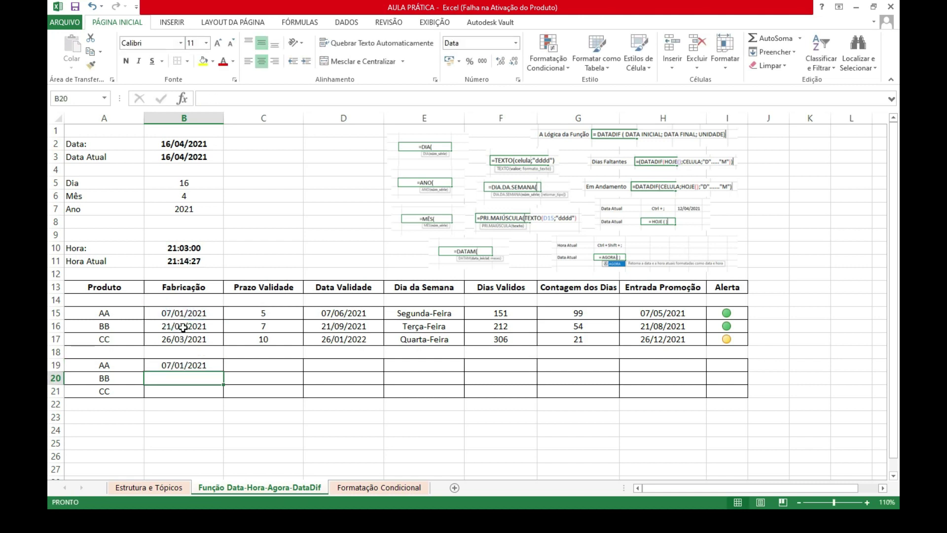
- Link product BB's Fabricação date in cell B20 to the upper table with the formula =B16
click(182, 327)
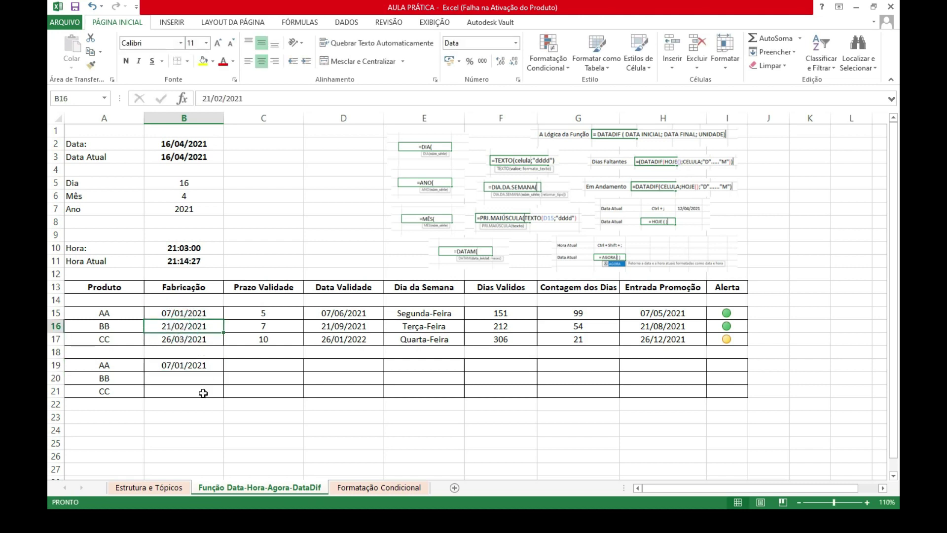
click(195, 365)
click(194, 378)
text(=)
click(191, 326)
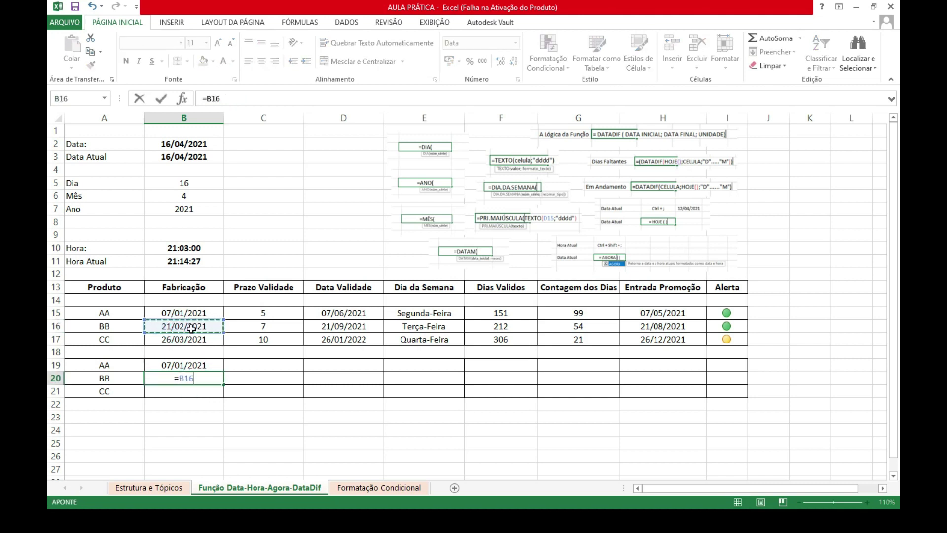
key(Return)
- Link product CC's Fabricação date in cell B21 to the upper table with the formula =B17
click(182, 391)
text(=)
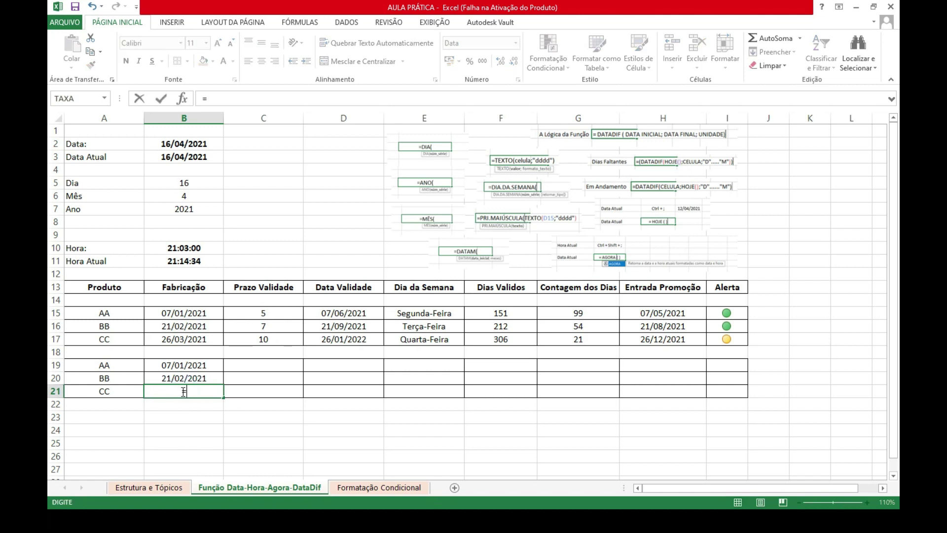
click(179, 340)
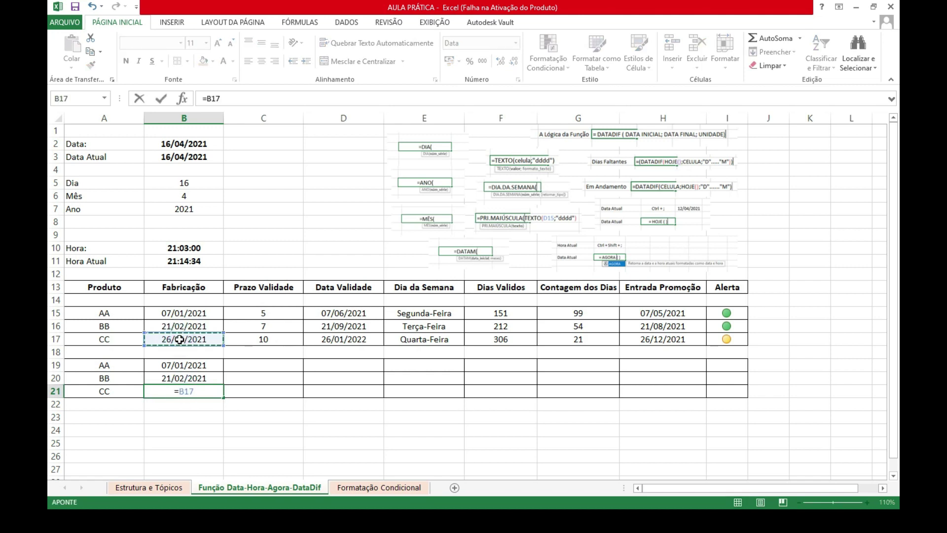
key(Return)
click(337, 442)
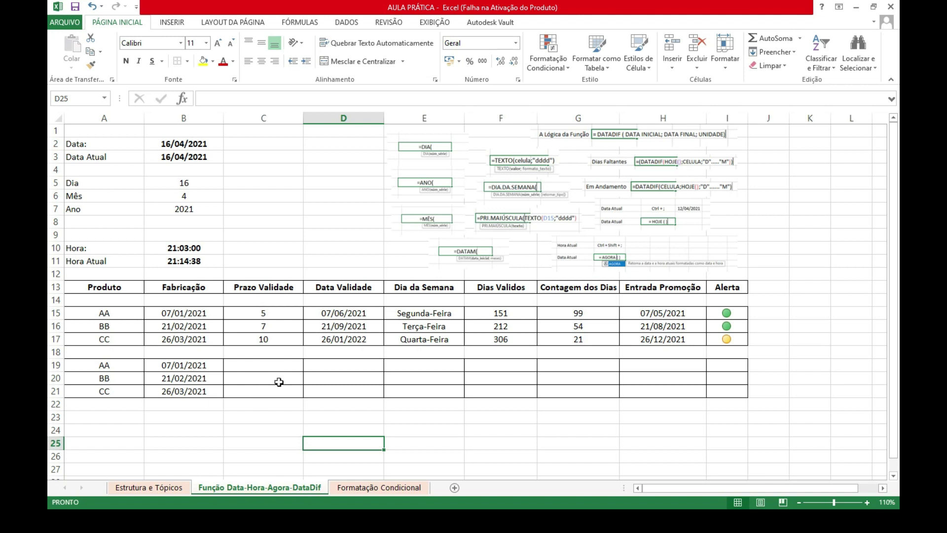
- Enter the Prazo Validade values 5, 7 and 10 for products AA, BB and CC in cells C19 to C21
click(262, 365)
text(5)
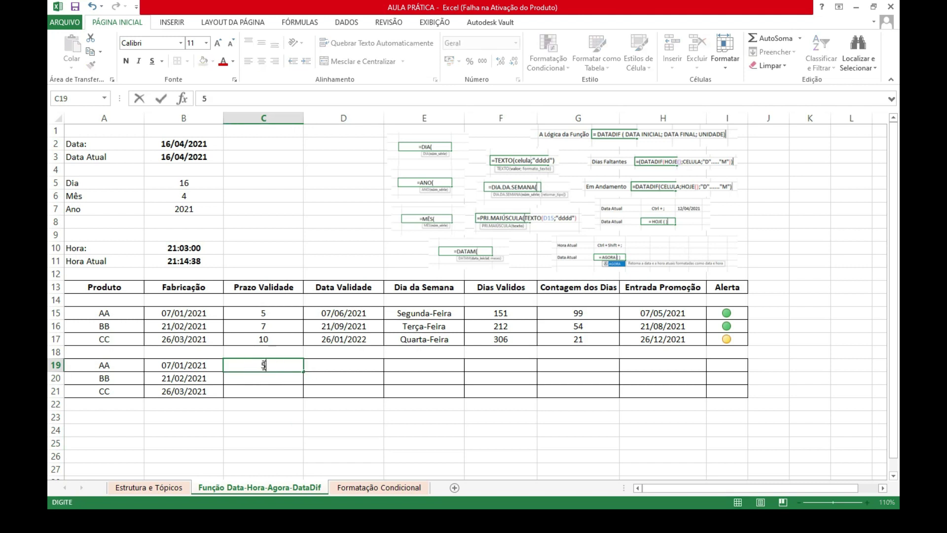
key(Return)
text(7)
key(Return)
text(10)
key(Return)
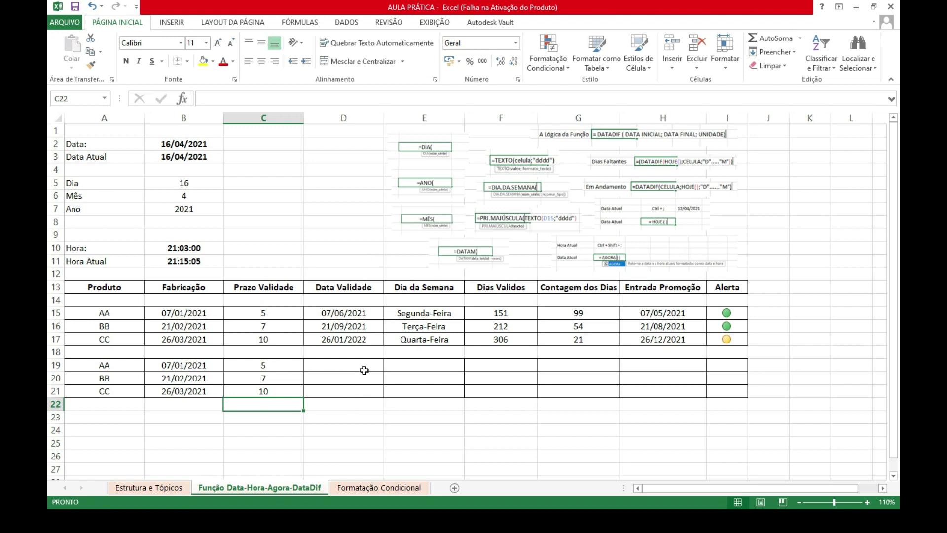
- Calculate product AA's Data Validade in cell D19 with the formula =DATAM(B19;C19)
click(340, 368)
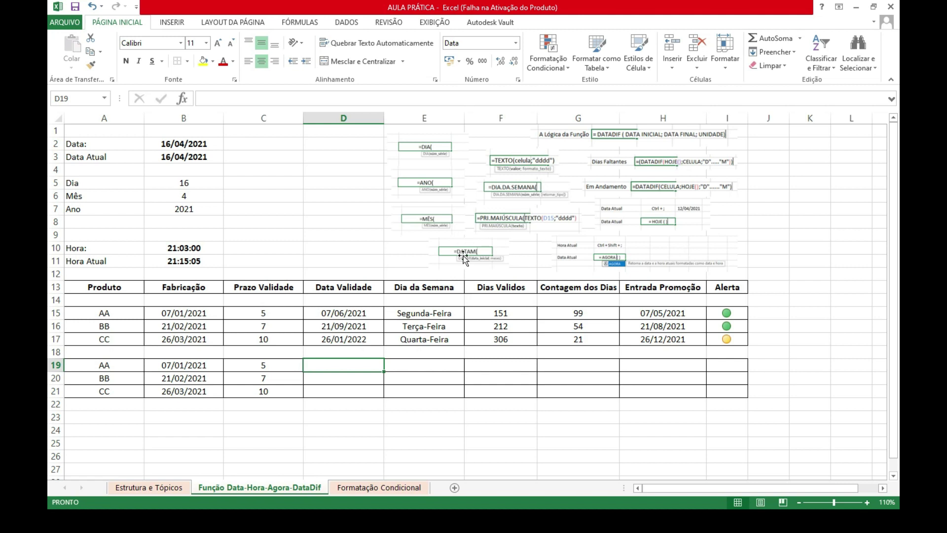
click(332, 364)
text(=)
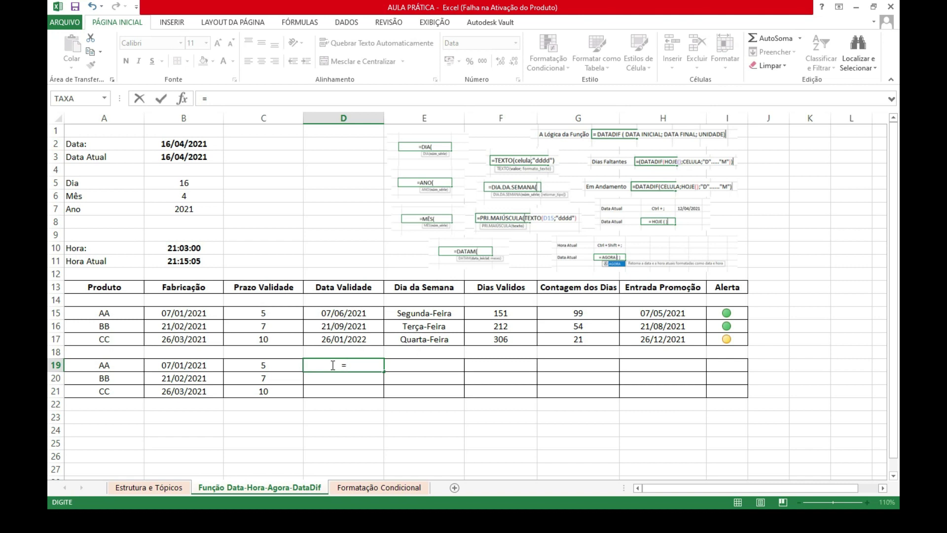
text(data)
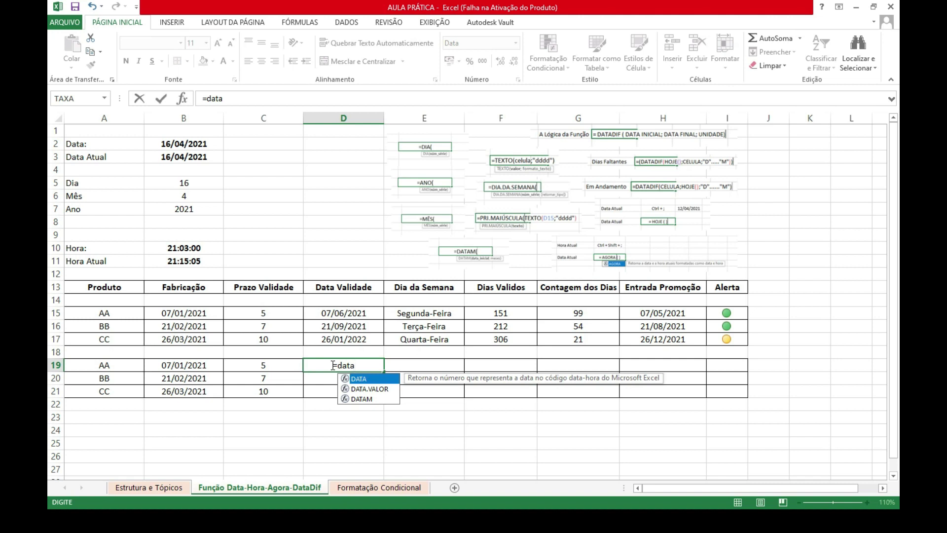
click(366, 399)
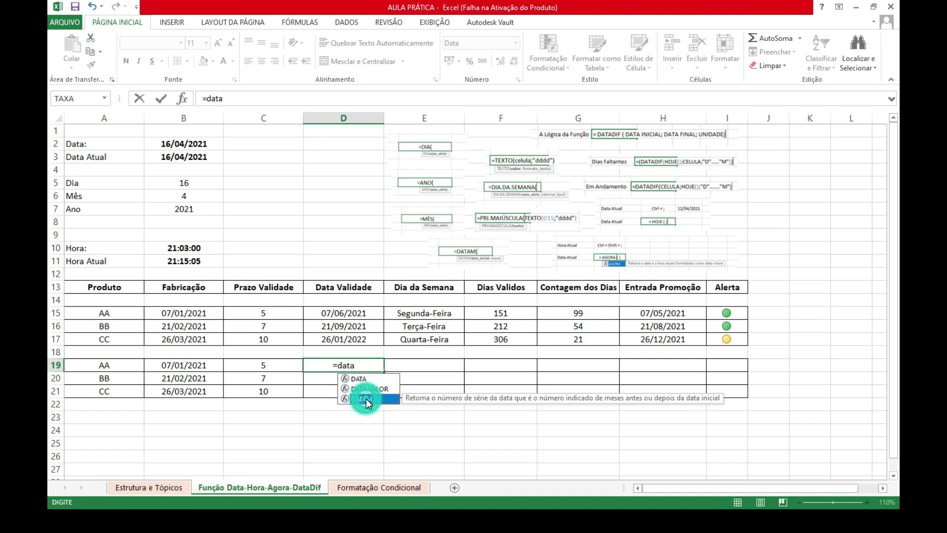
double_click(366, 399)
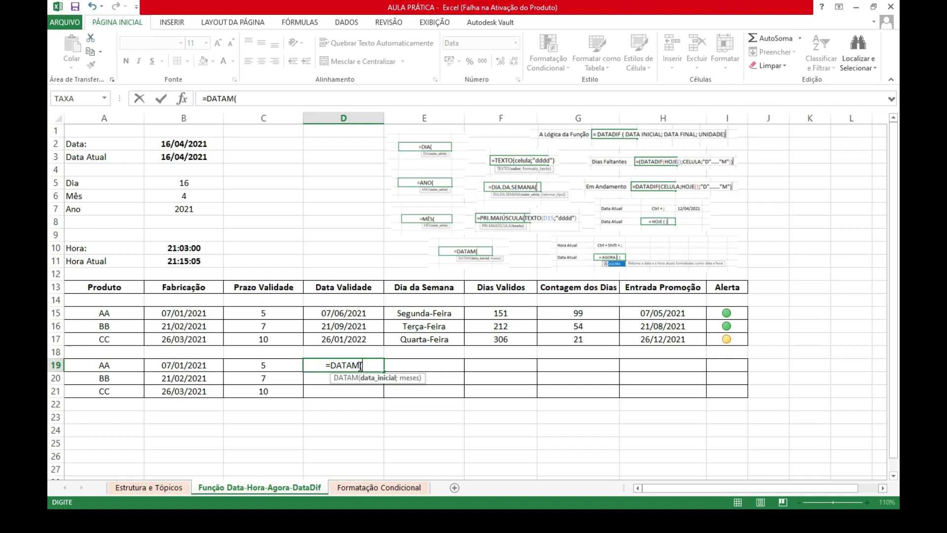
click(186, 365)
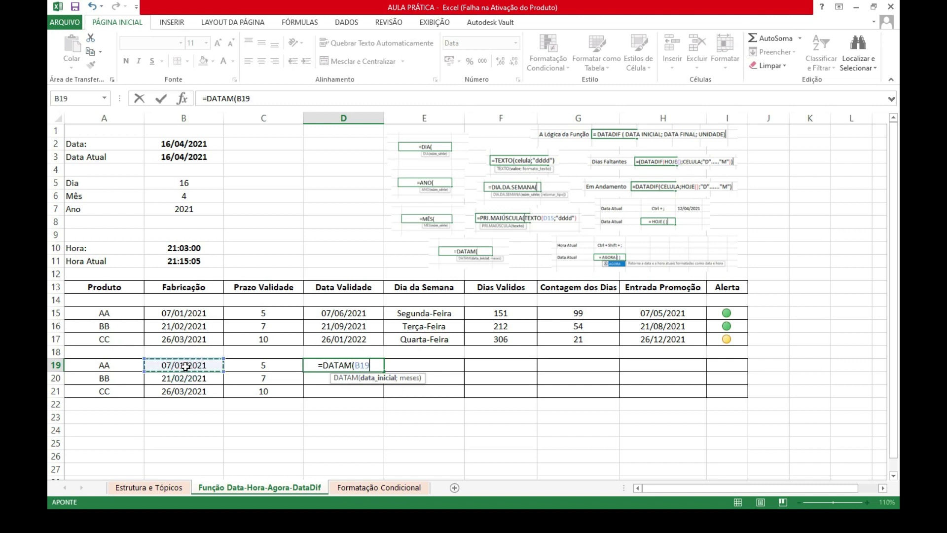
text(;)
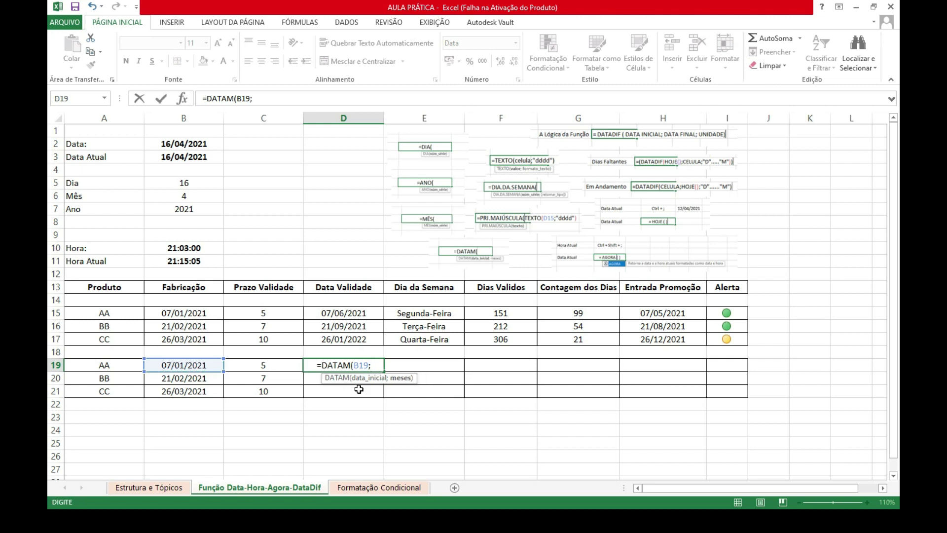
click(263, 365)
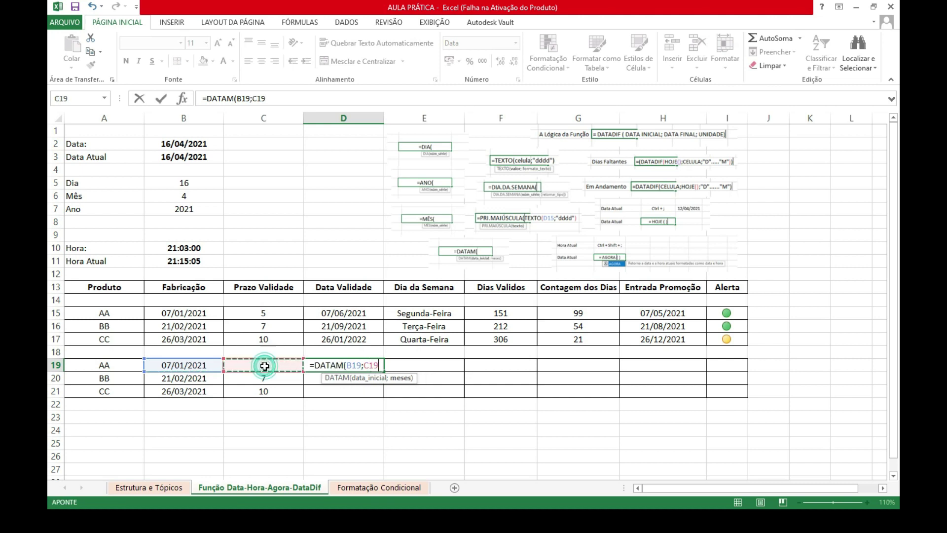
text())
key(Return)
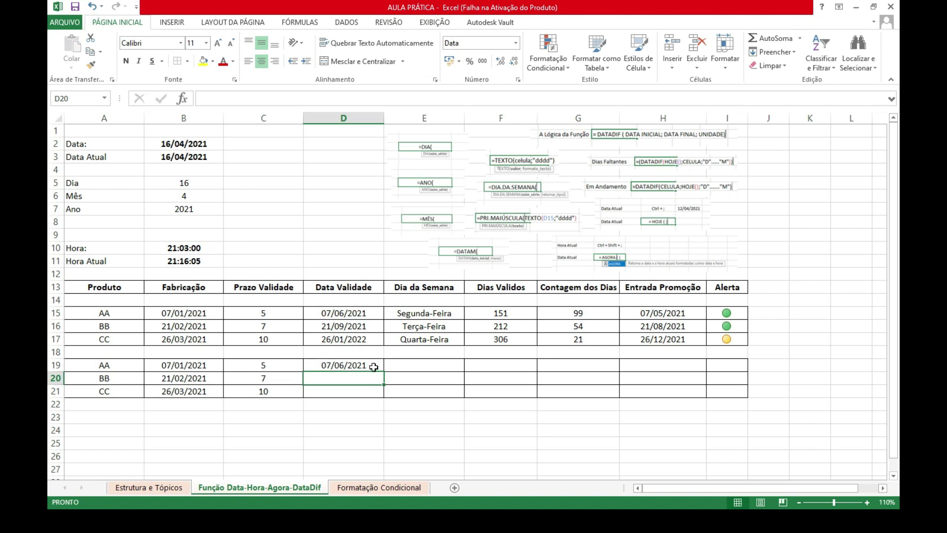
click(348, 366)
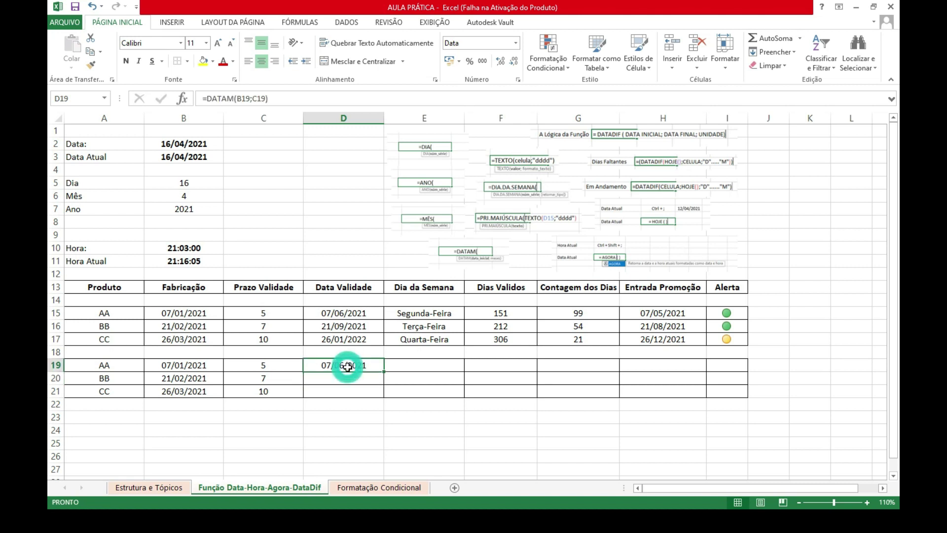
double_click(375, 364)
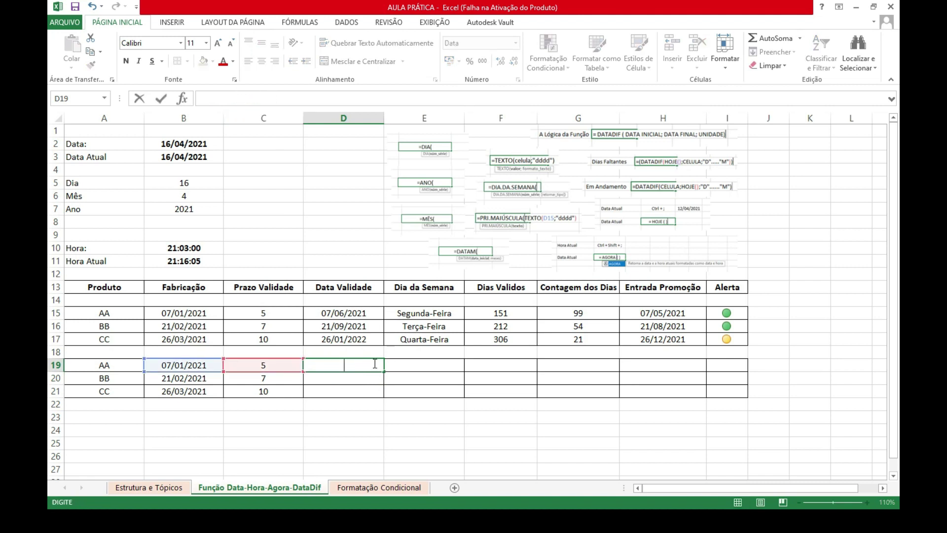
text(datam)
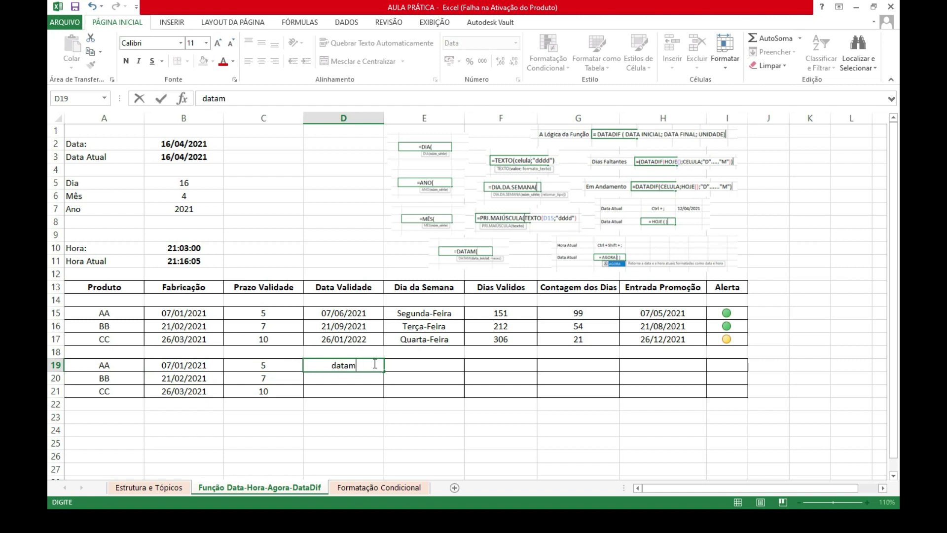
click(333, 365)
text(=)
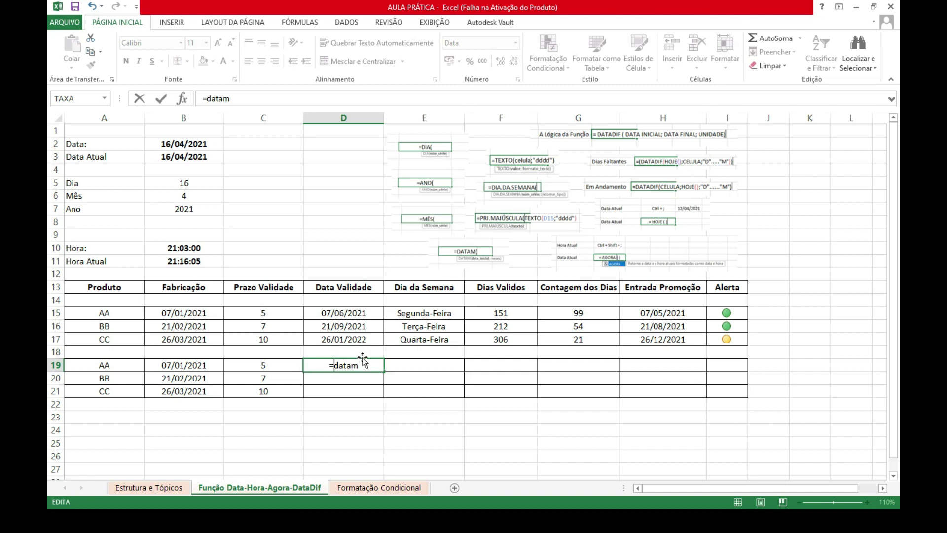
key(ctrl+Return)
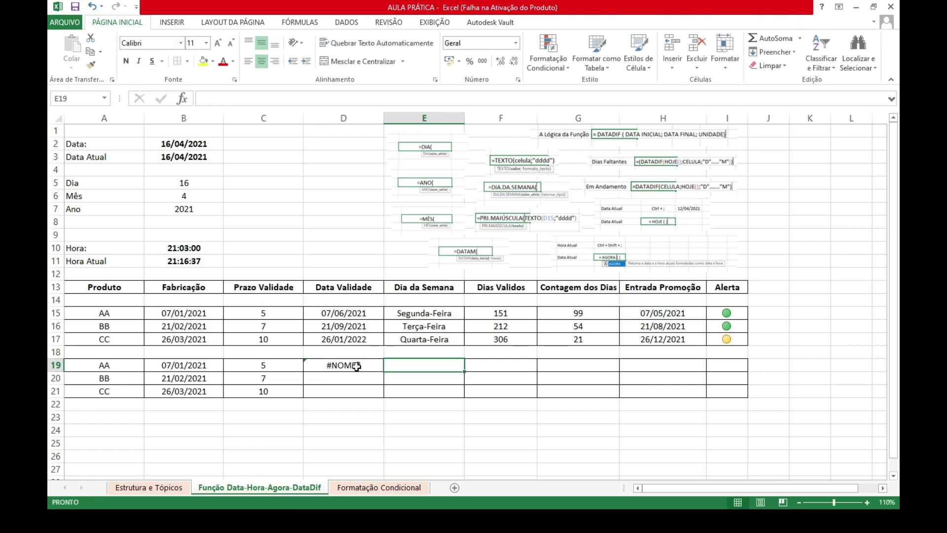
click(357, 366)
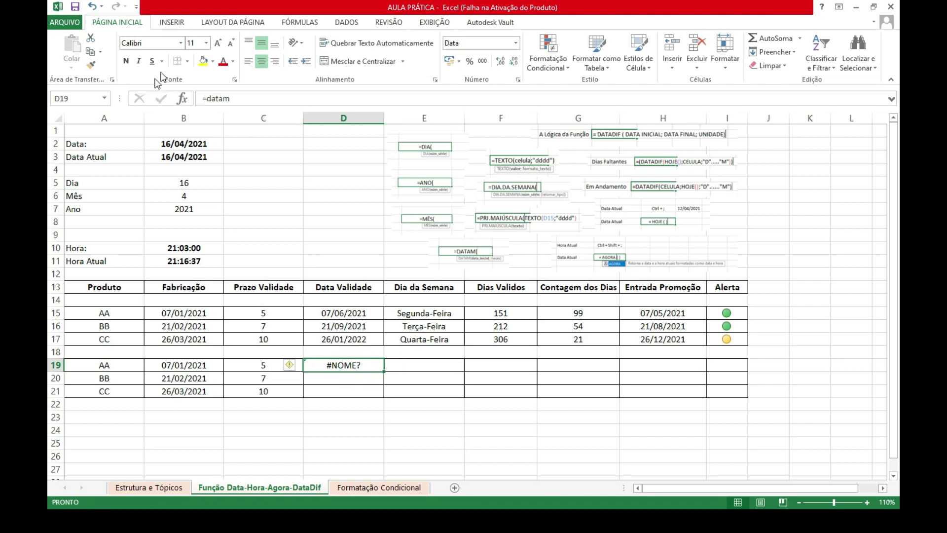
key(Delete)
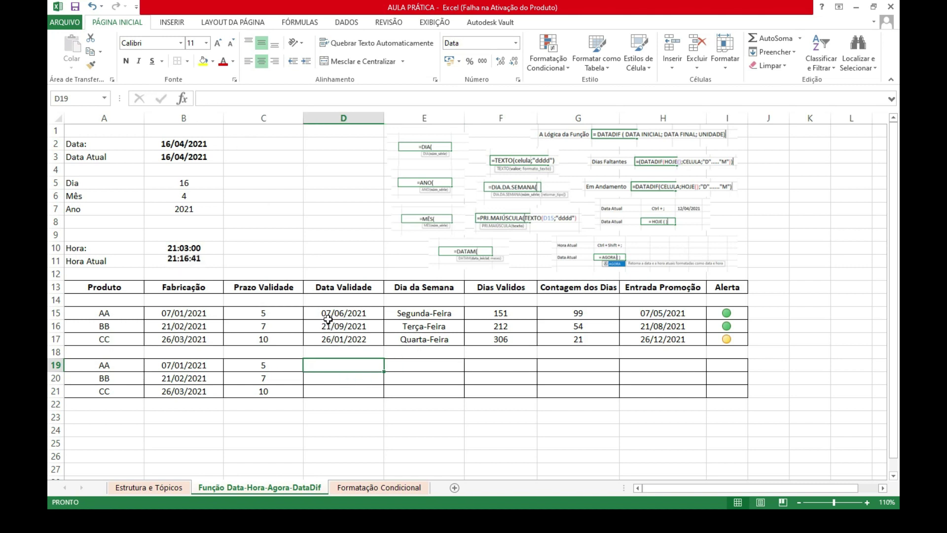
- Enter the formula =DATAM(B19;C19) again in the emptied cell D19 for product AA's Data Validade
click(337, 364)
text(=)
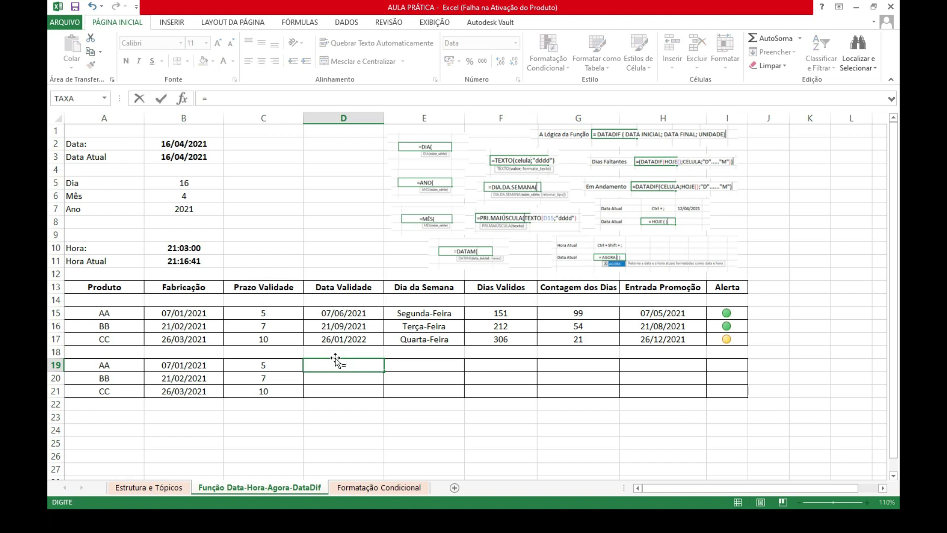
text(data)
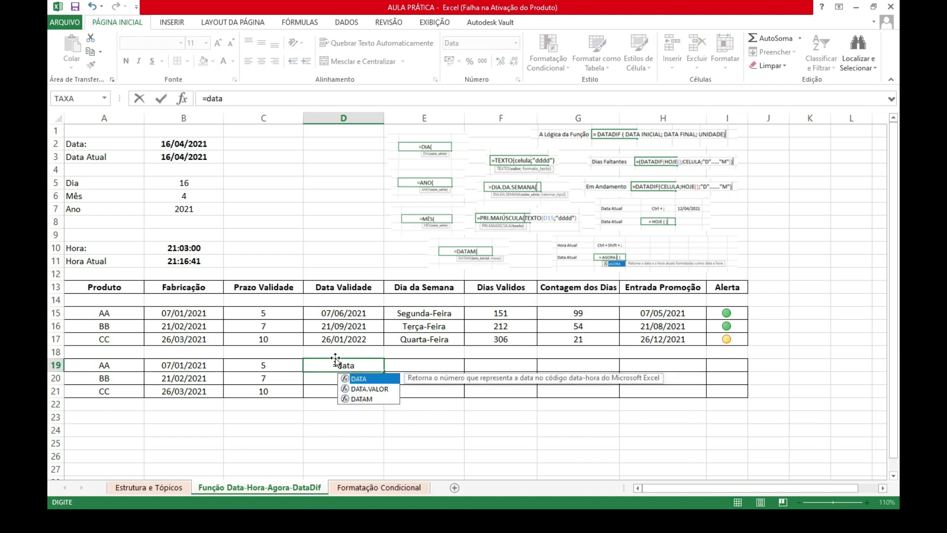
text(m)
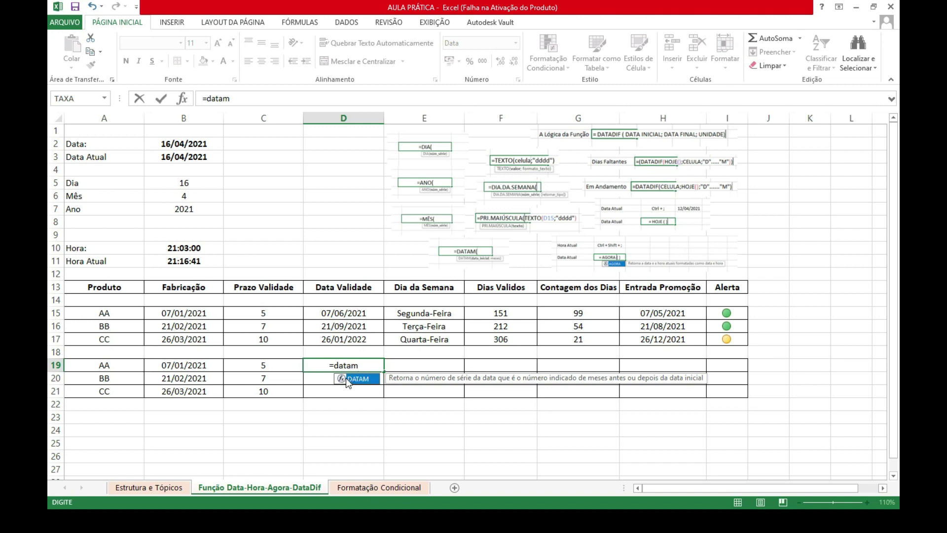
key(Tab)
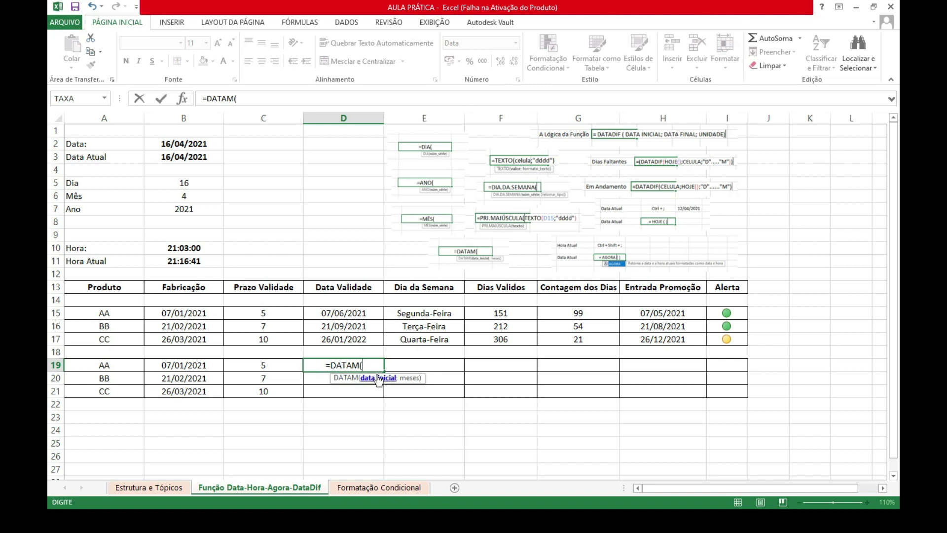
click(182, 364)
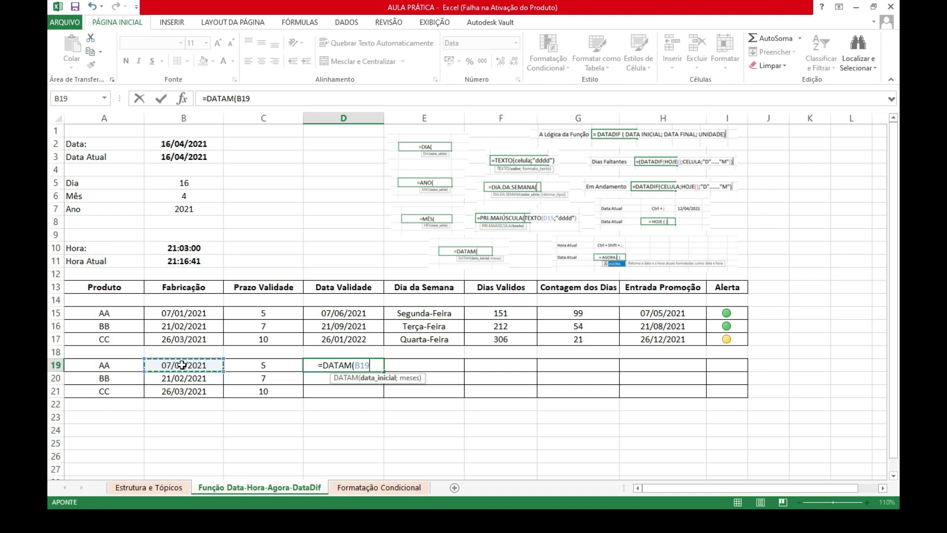
text(;)
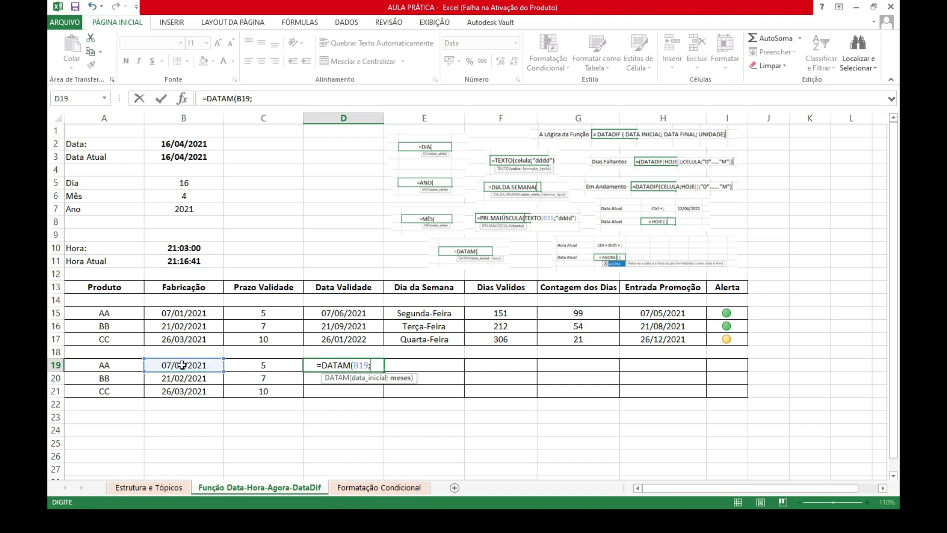
click(263, 364)
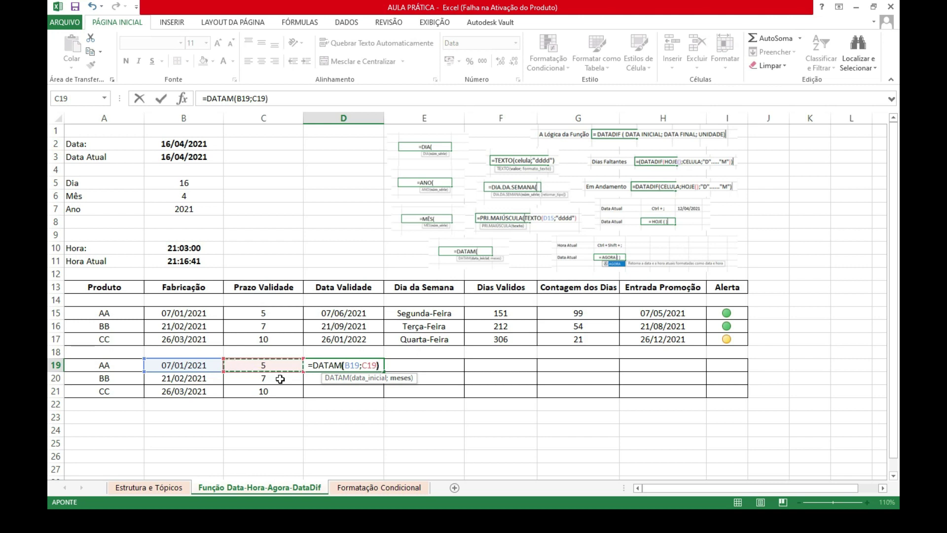
key(Return)
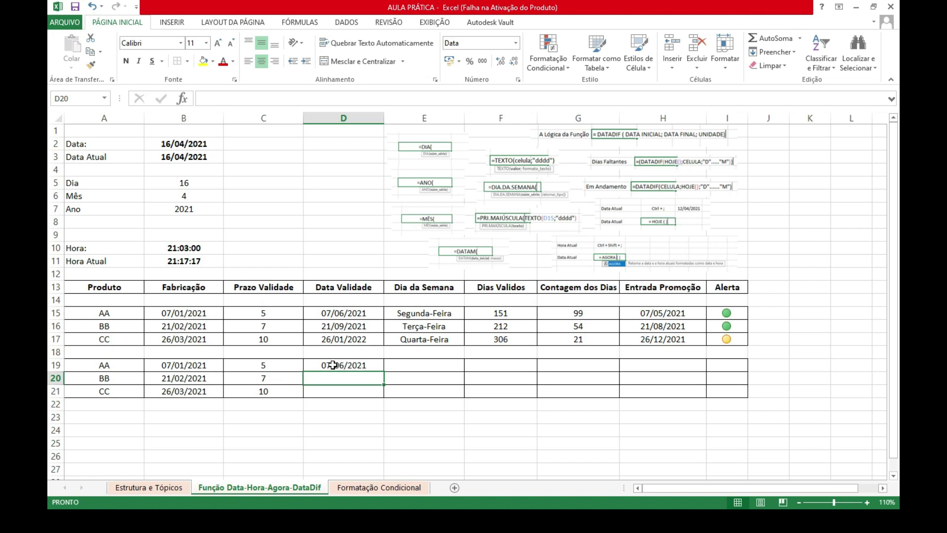
- Fill the Data Validade formula from cell D19 down to D21 for products BB and CC
click(370, 366)
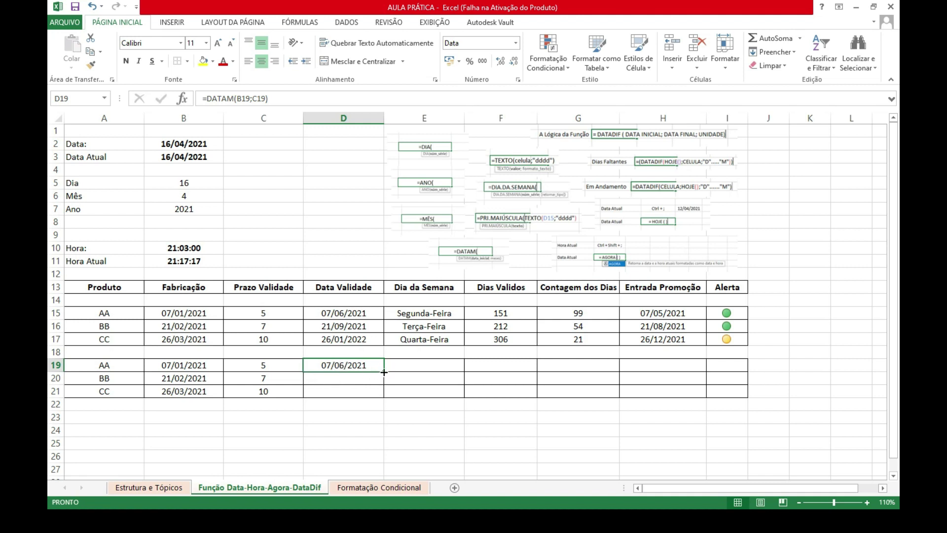
drag(384, 372, 384, 395)
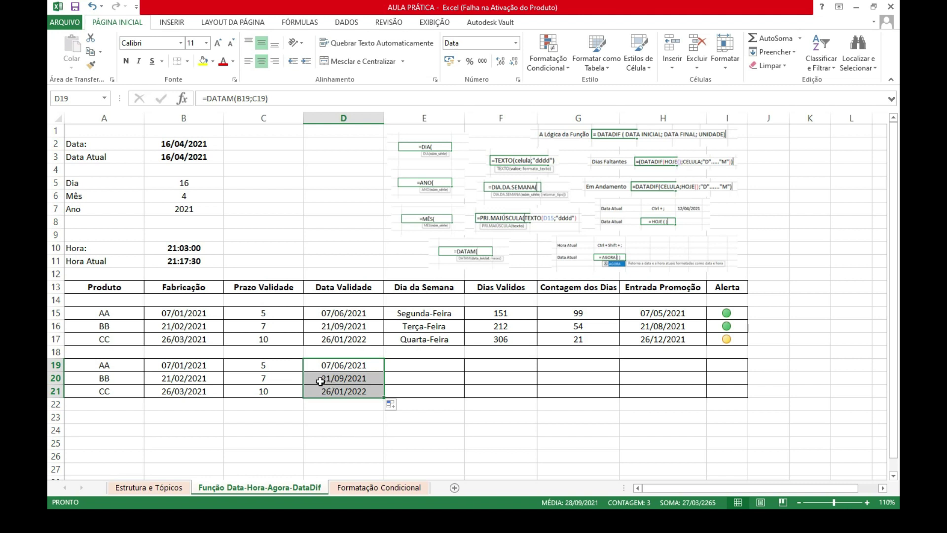
click(348, 427)
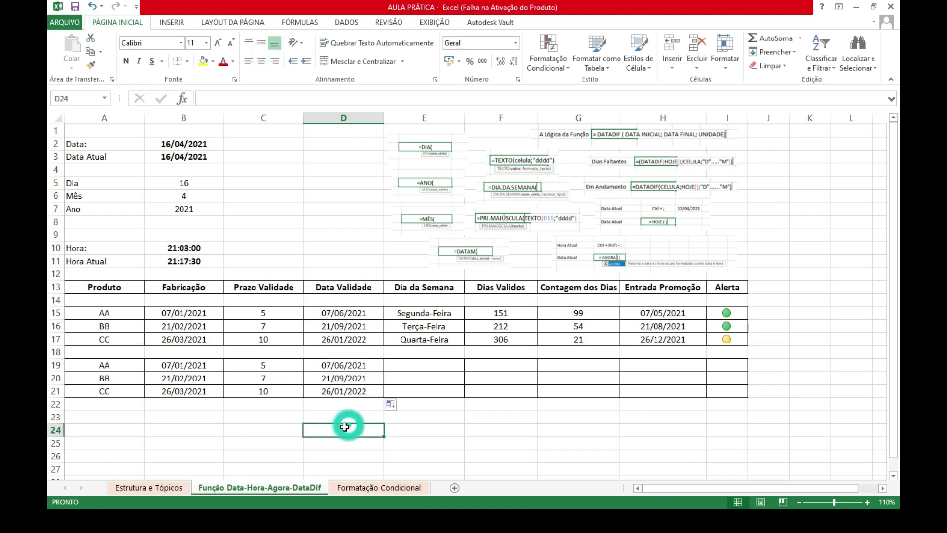
- Clear the Data Validade formulas in D19 to D21 and enter the fixed date 07/06/2021 in D19
drag(340, 366, 344, 389)
key(Delete)
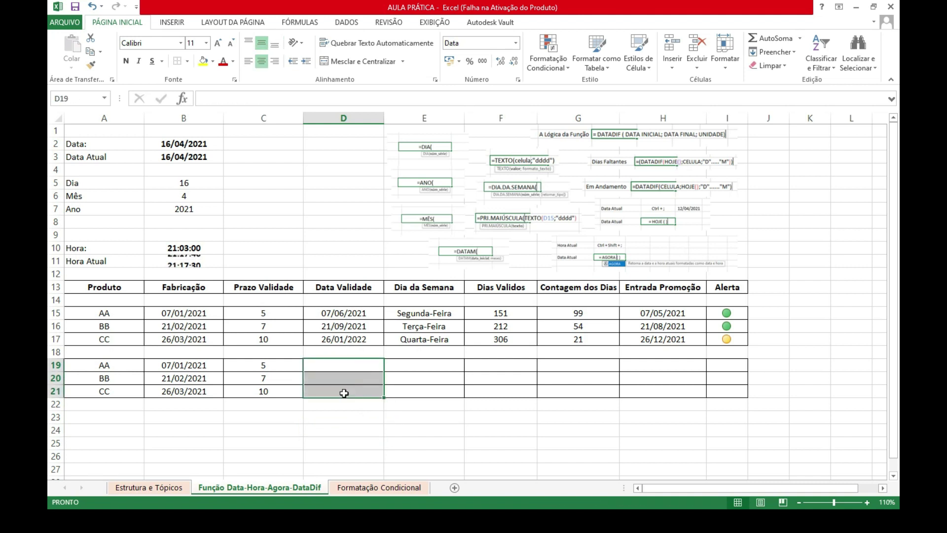
click(335, 429)
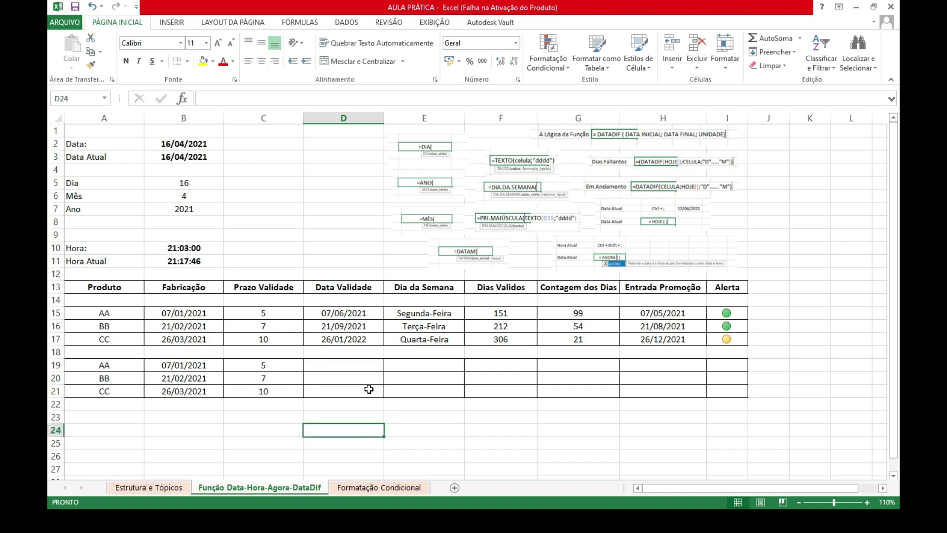
click(329, 366)
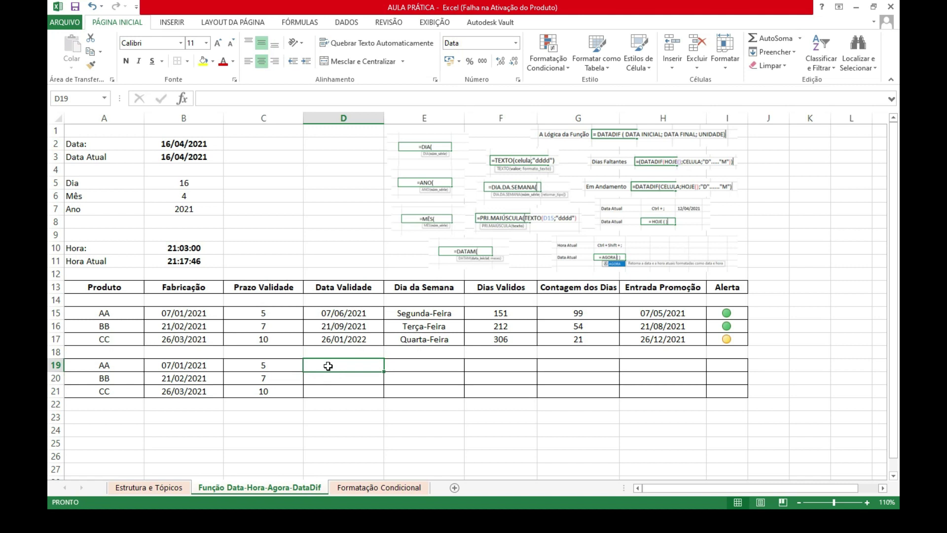
text(07/06/2021)
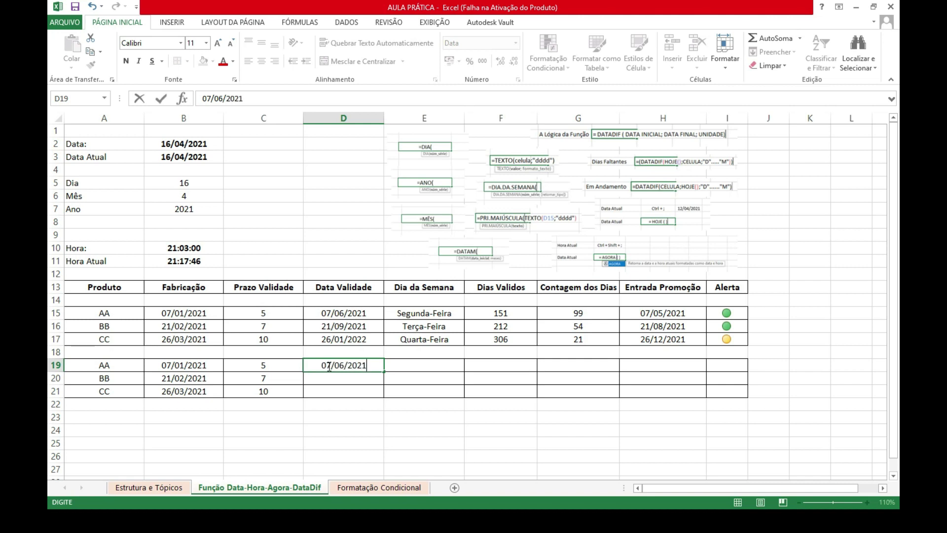
- Clear the Prazo Validade values of products AA, BB and CC in cells C19 to C21
click(265, 367)
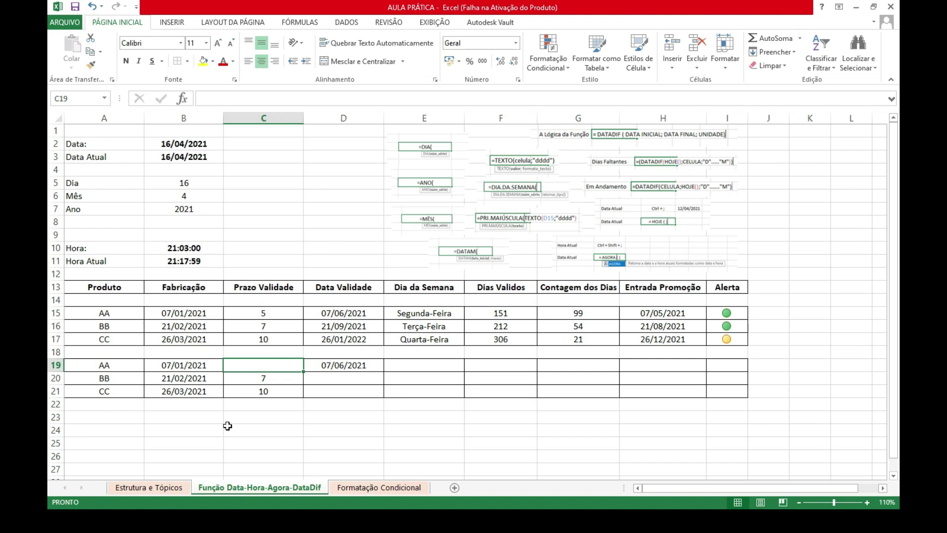
click(277, 378)
drag(276, 379, 273, 396)
key(Delete)
click(356, 453)
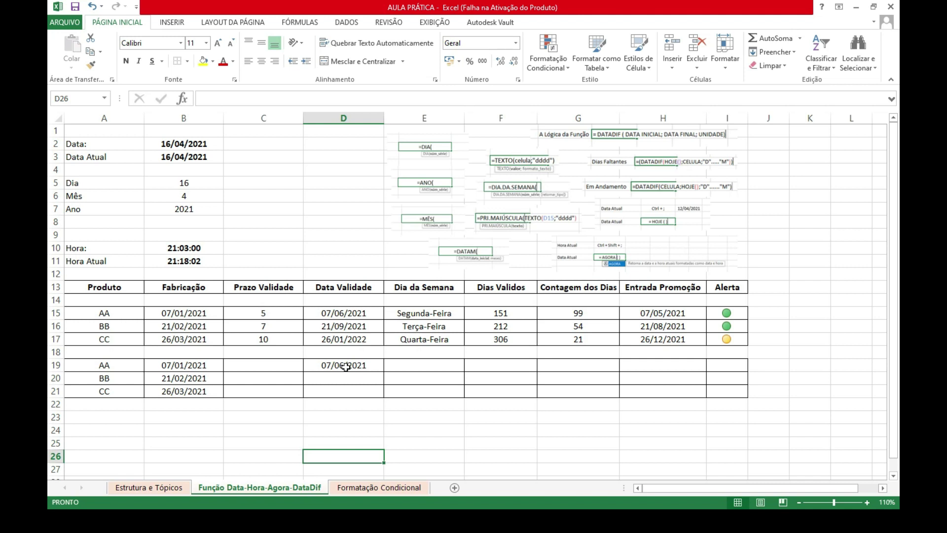
- Enter the formula =DATADIF(B19;D19;"D") in C19 to calculate product AA's Prazo Validade in days
click(264, 365)
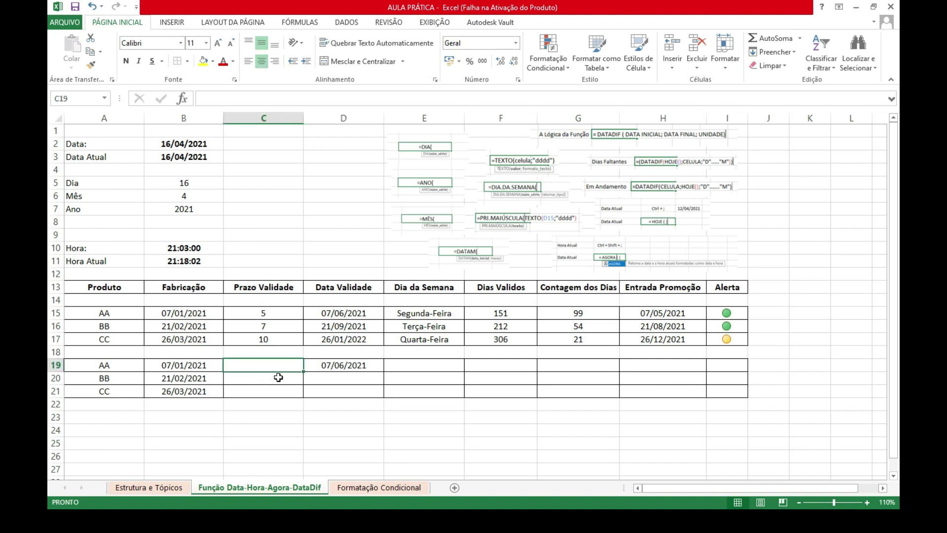
text(data)
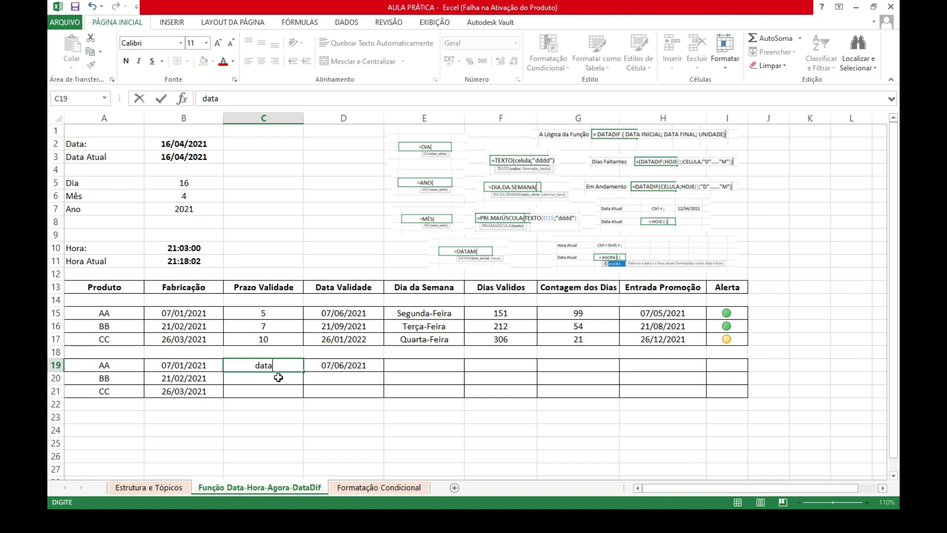
key(BackSpace)
key(BackSpace)
key(BackSpace)
key(BackSpace)
text(=)
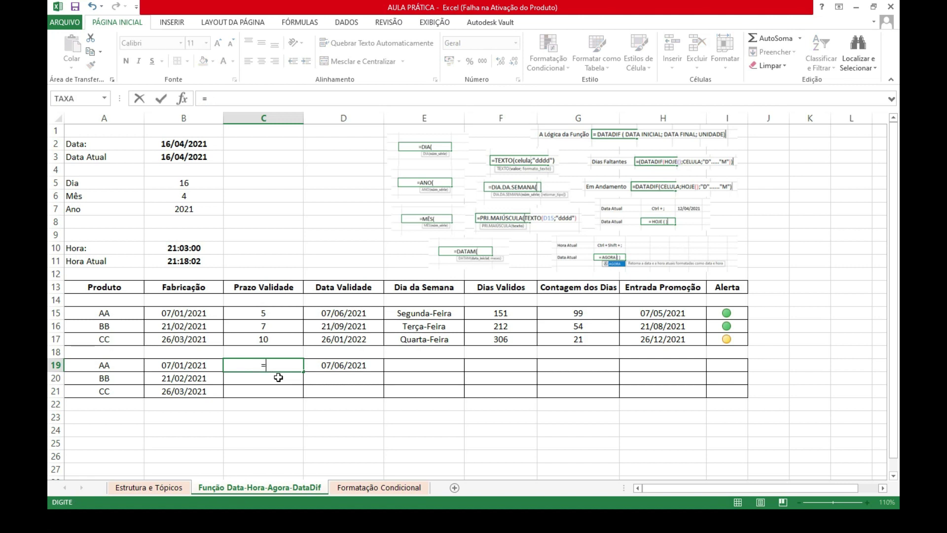
text(data)
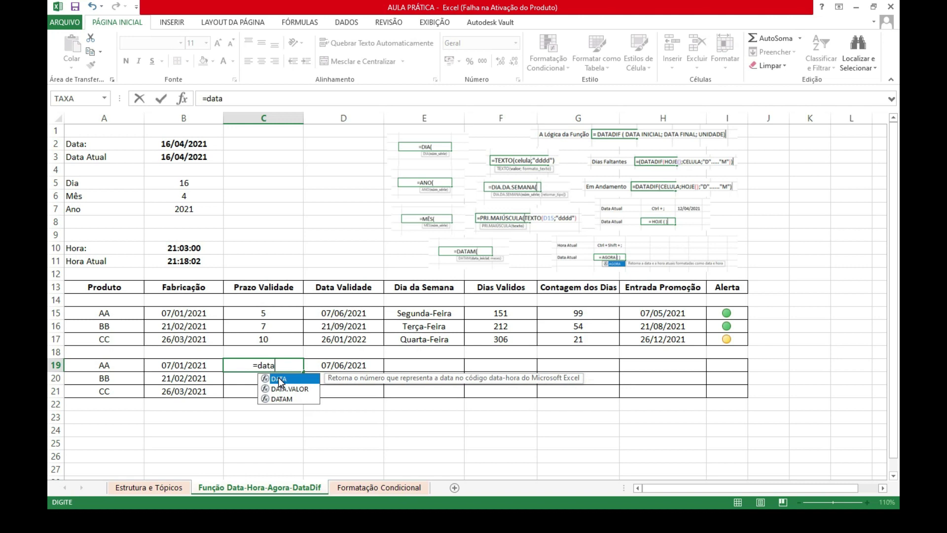
text(dif)
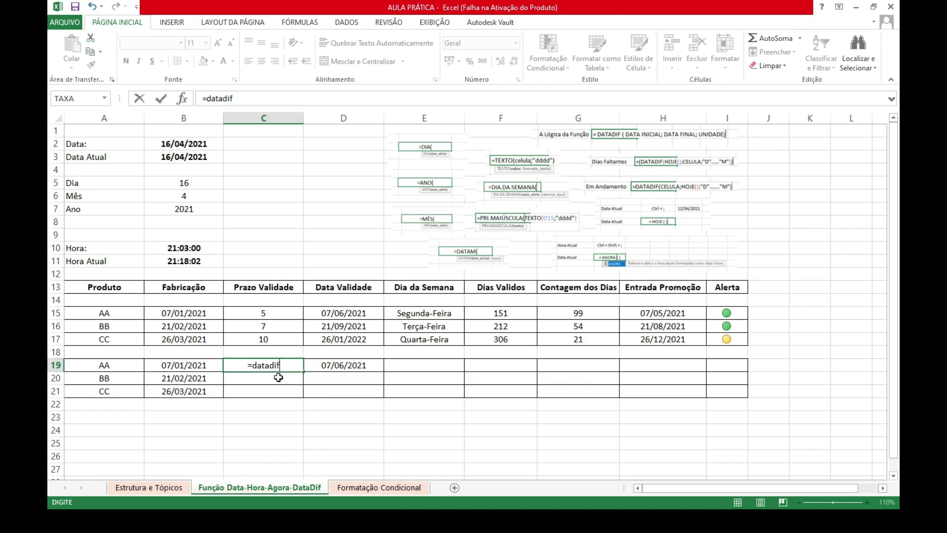
text(()
key(BackSpace)
text(()
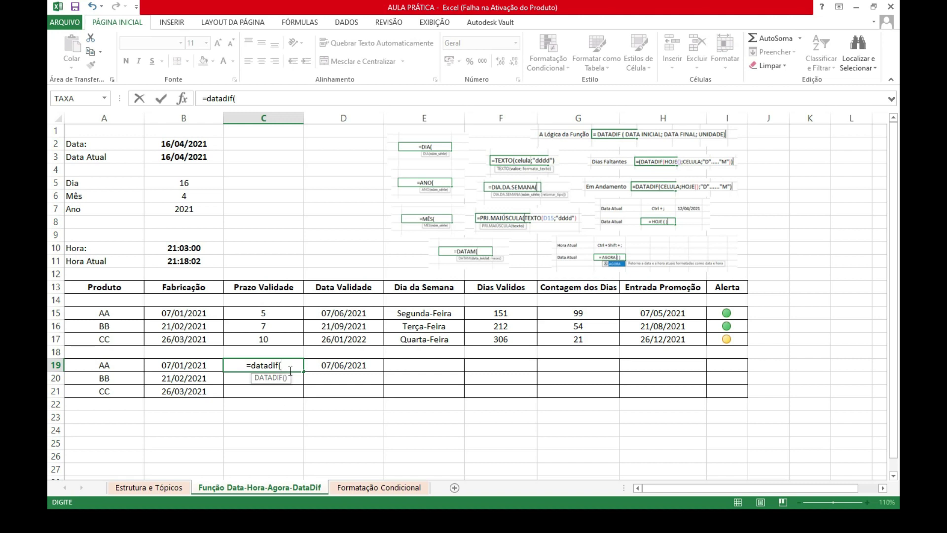
click(186, 366)
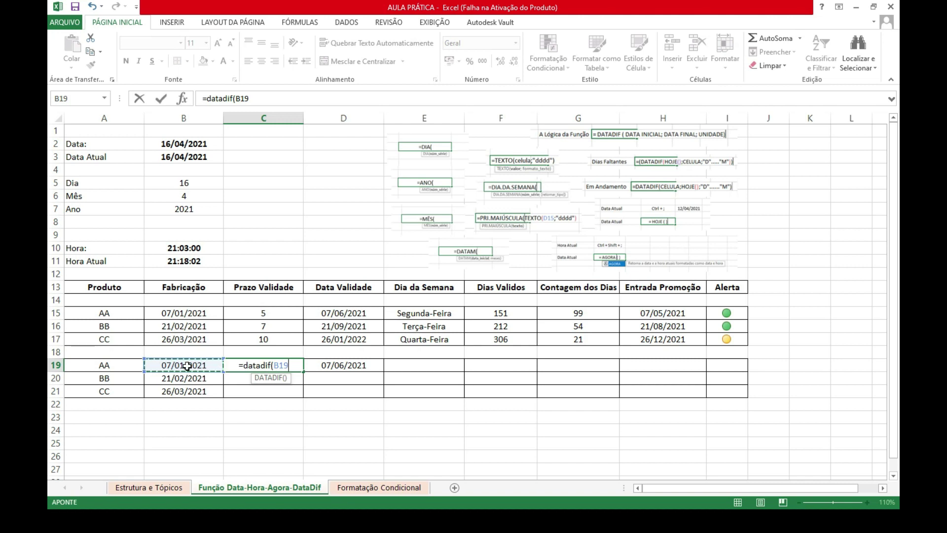
text(;)
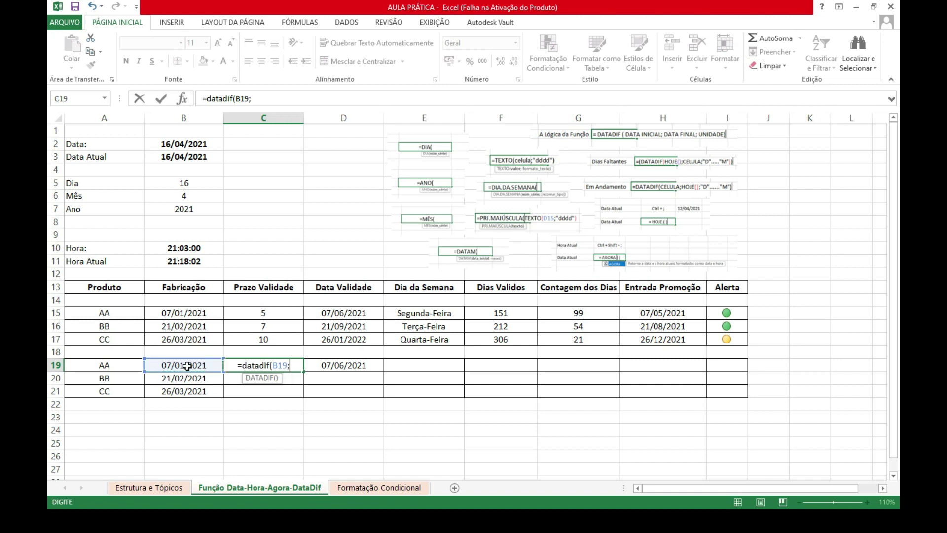
click(346, 365)
text(;)
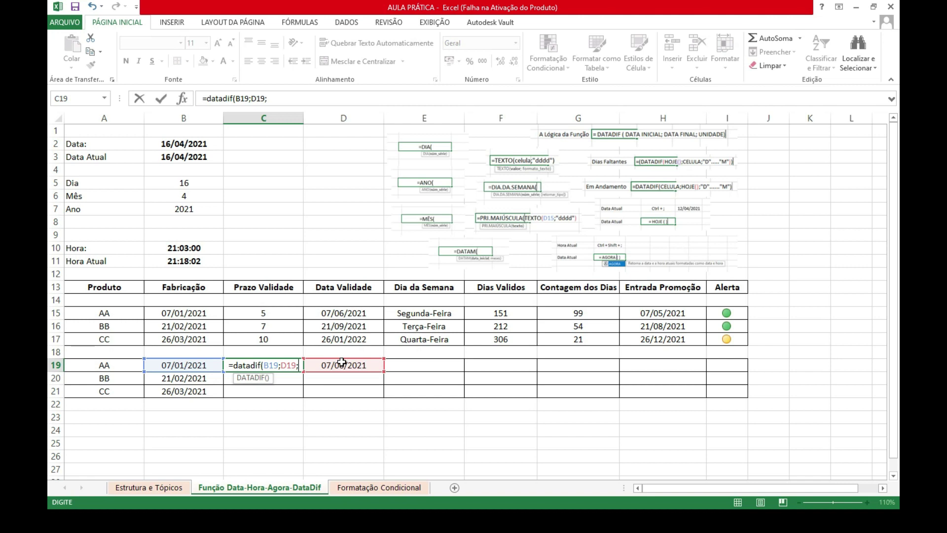
text(")
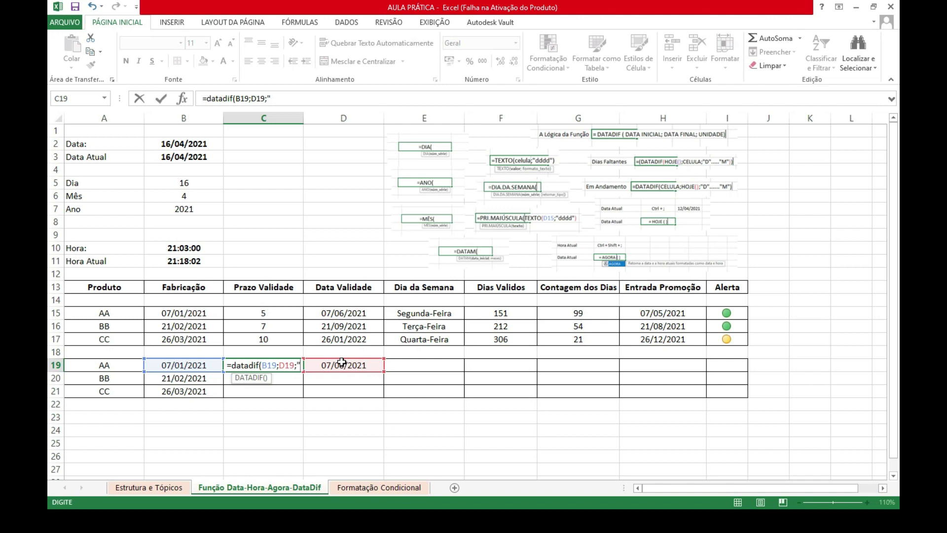
text(d)
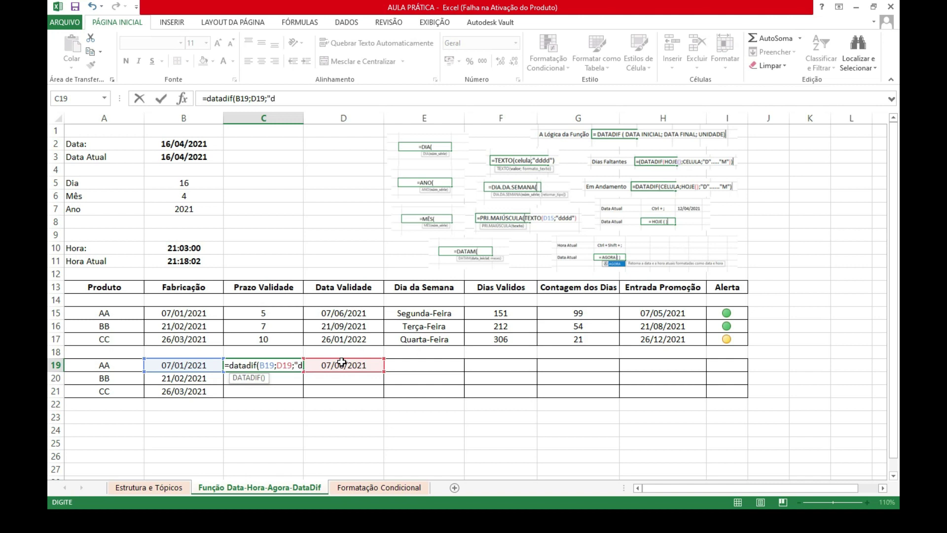
key(BackSpace)
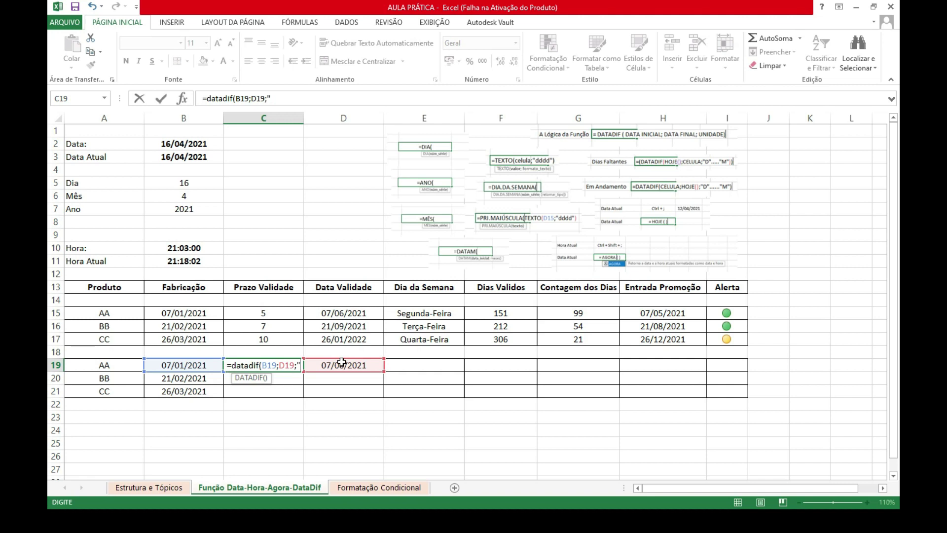
text(m)
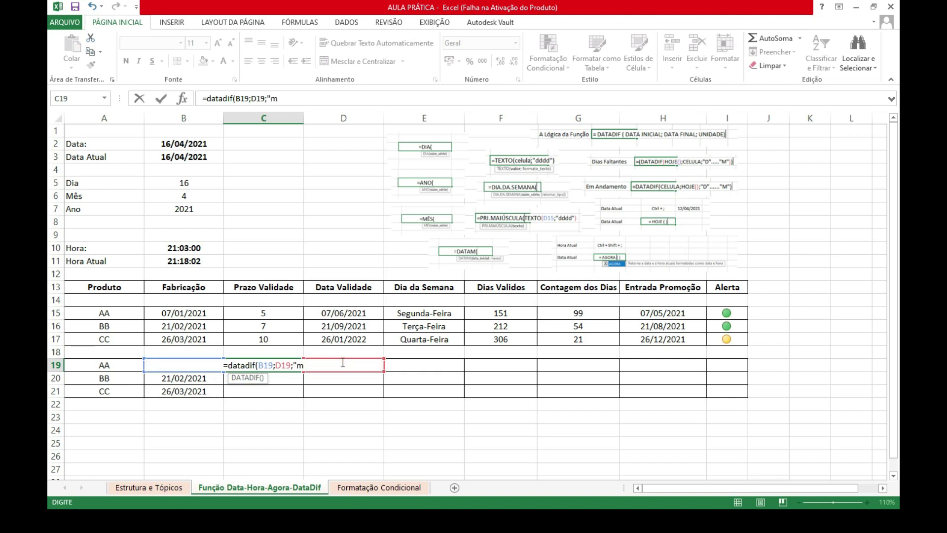
key(BackSpace)
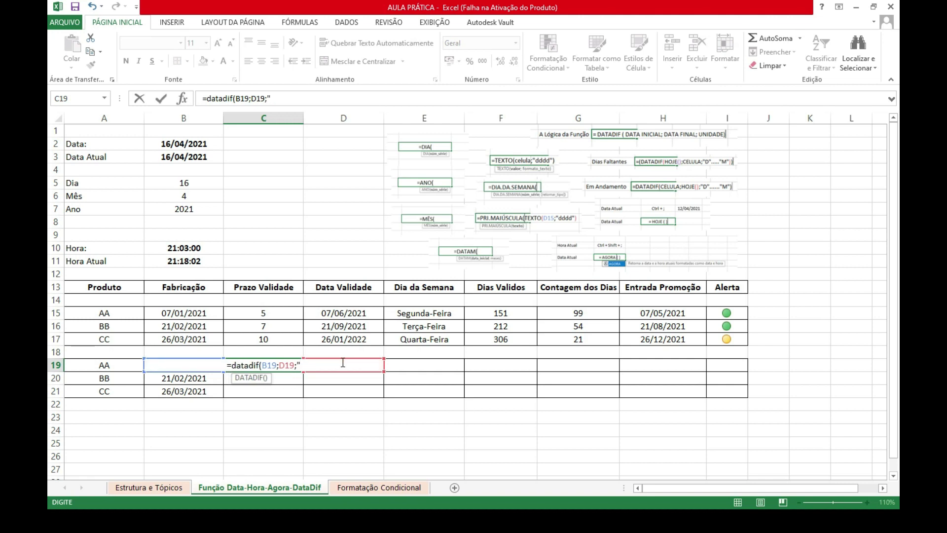
text(D"))
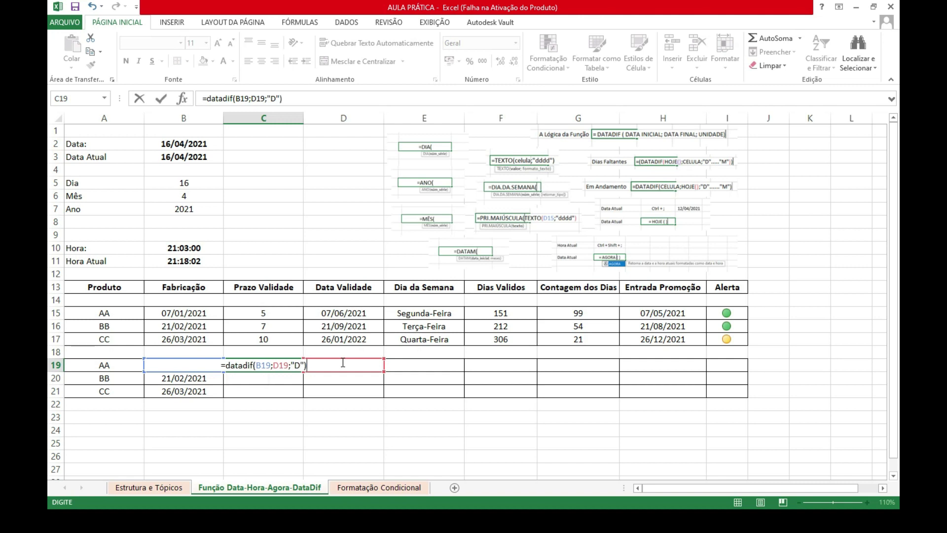
key(Return)
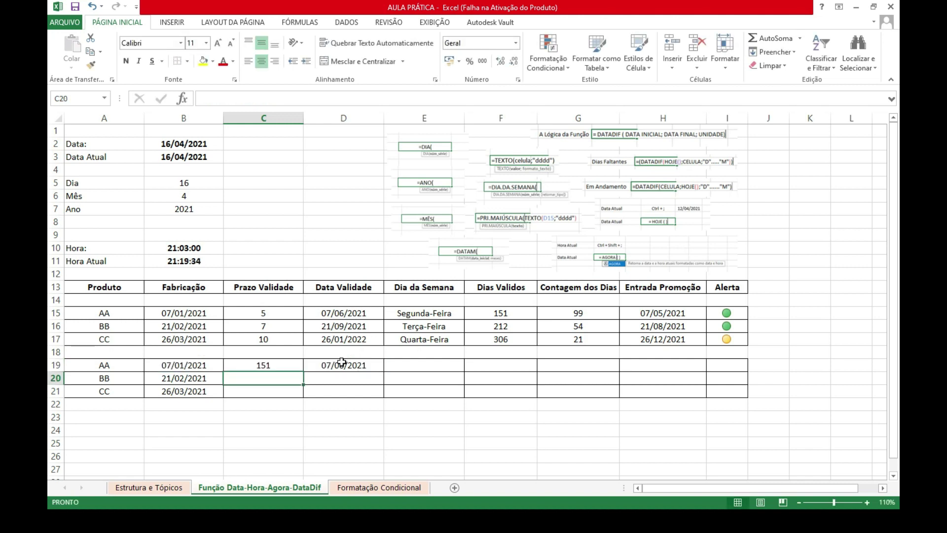
click(279, 428)
- Change the unit of the DATADIF formula in C19 to "M" so product AA's Prazo Validade is counted in months
click(270, 366)
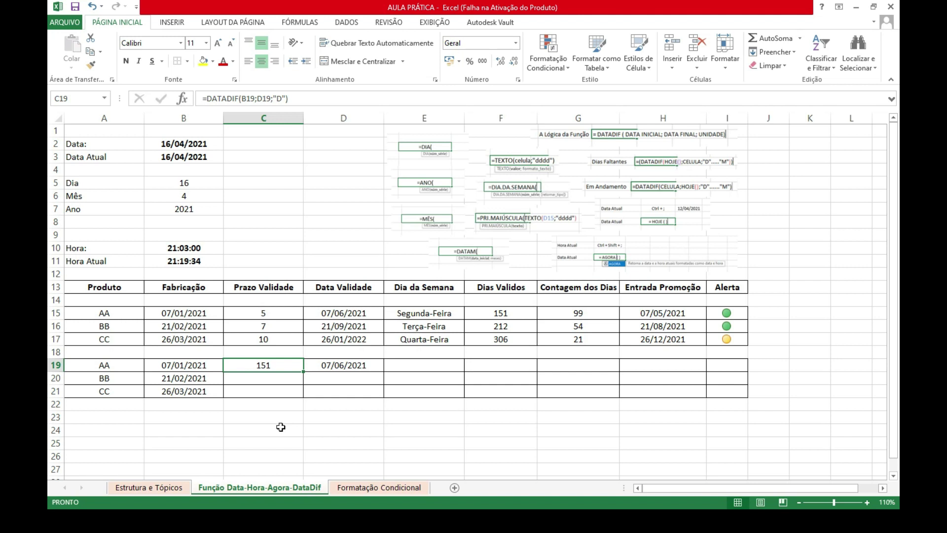
click(271, 365)
double_click(271, 365)
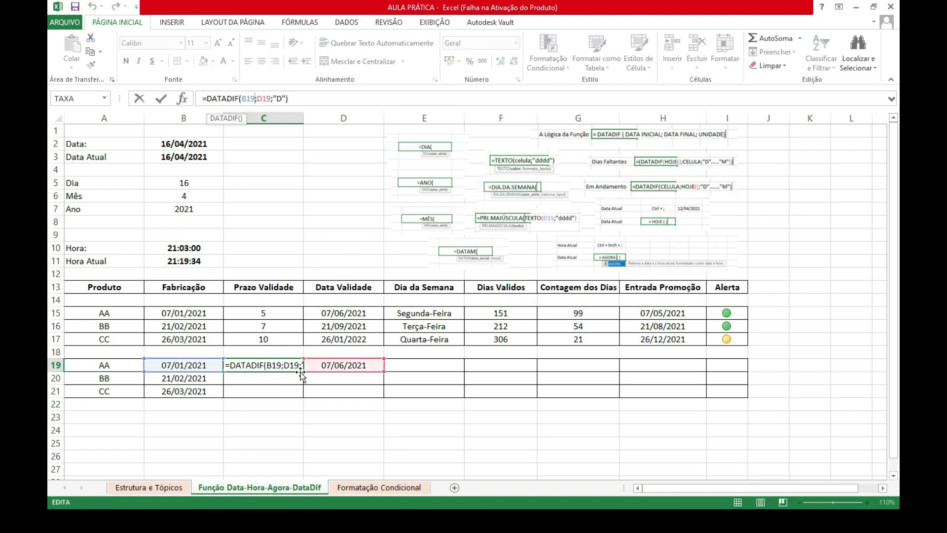
click(289, 364)
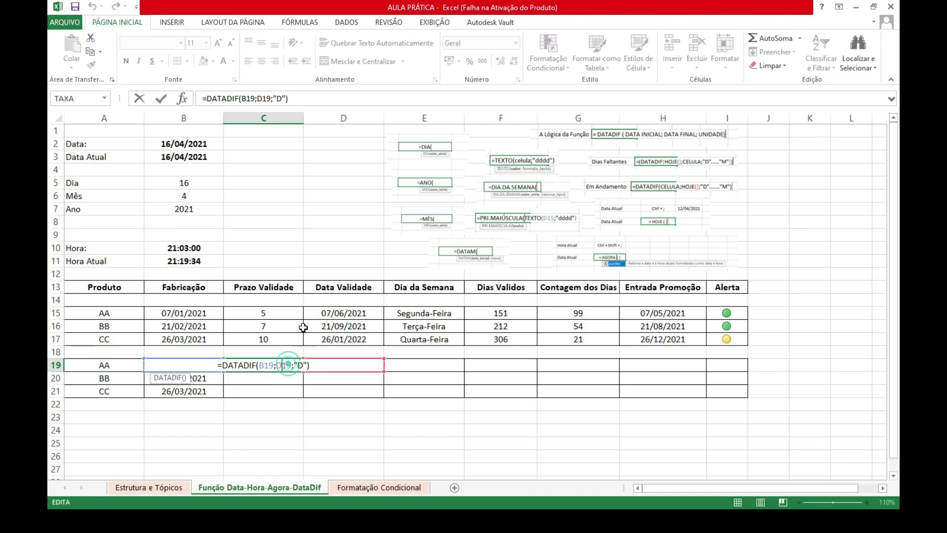
key(Right)
key(Right)
key(Right)
key(Right)
key(Right)
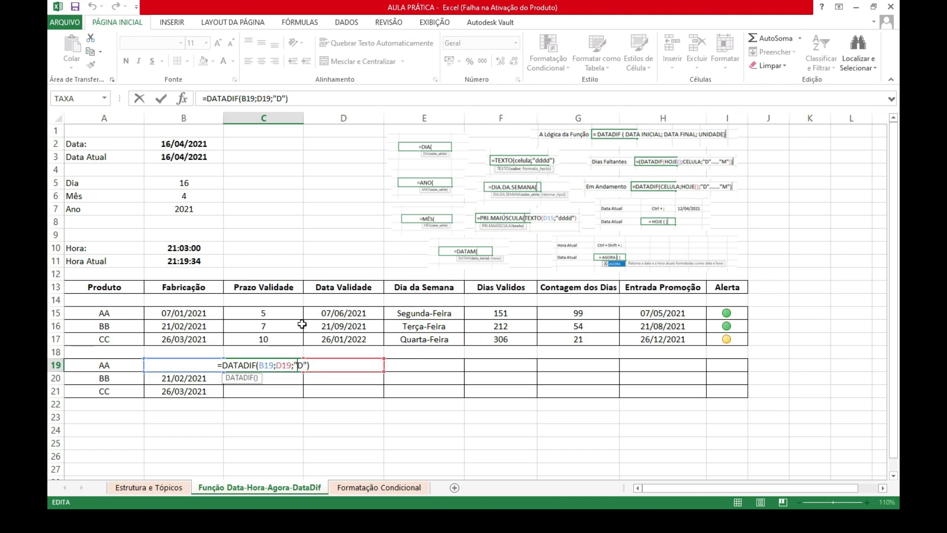
key(BackSpace)
text(M)
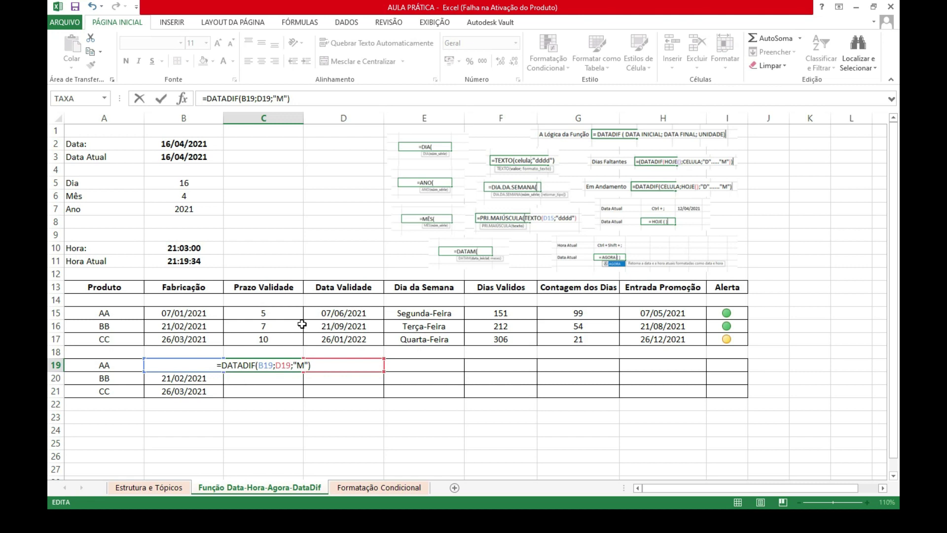
key(Return)
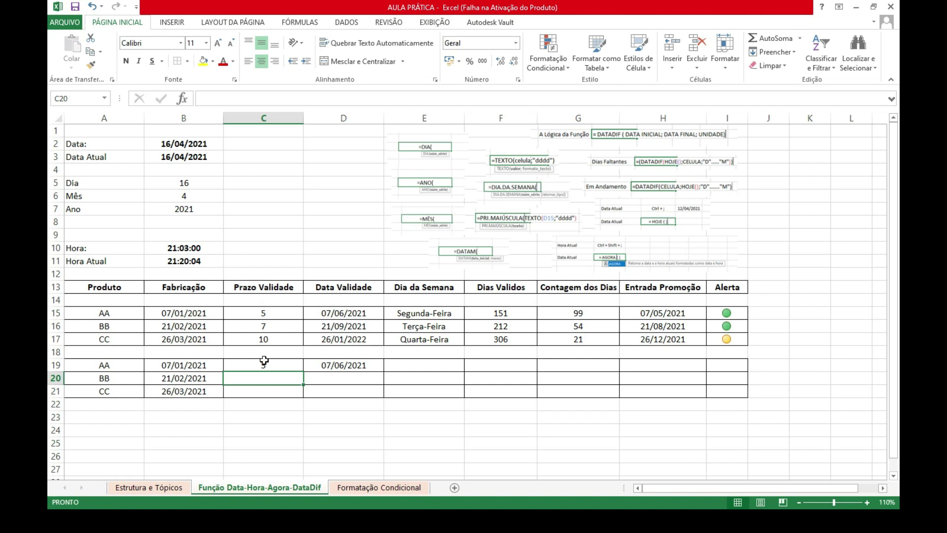
click(343, 443)
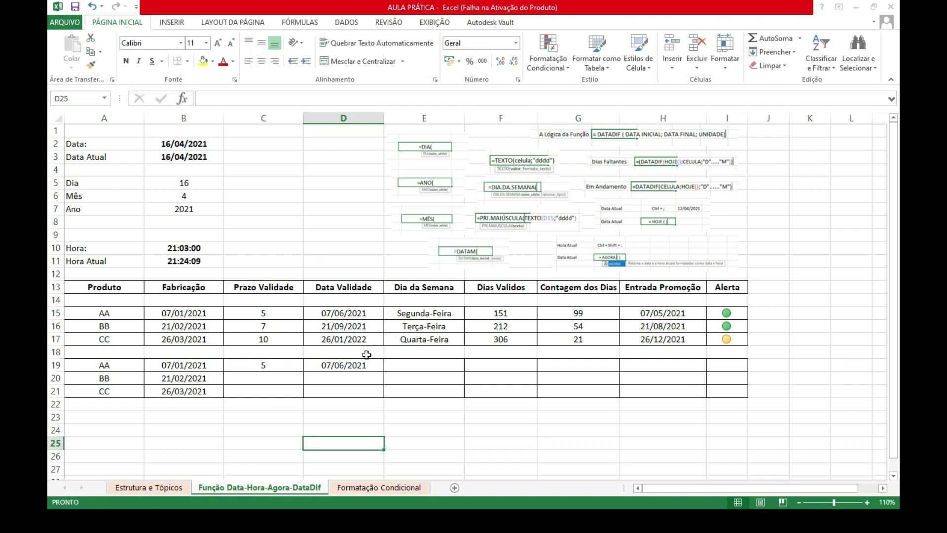
- Link product BB's Data Validade in D20 to the upper table's date with the formula =D16
click(349, 327)
click(349, 343)
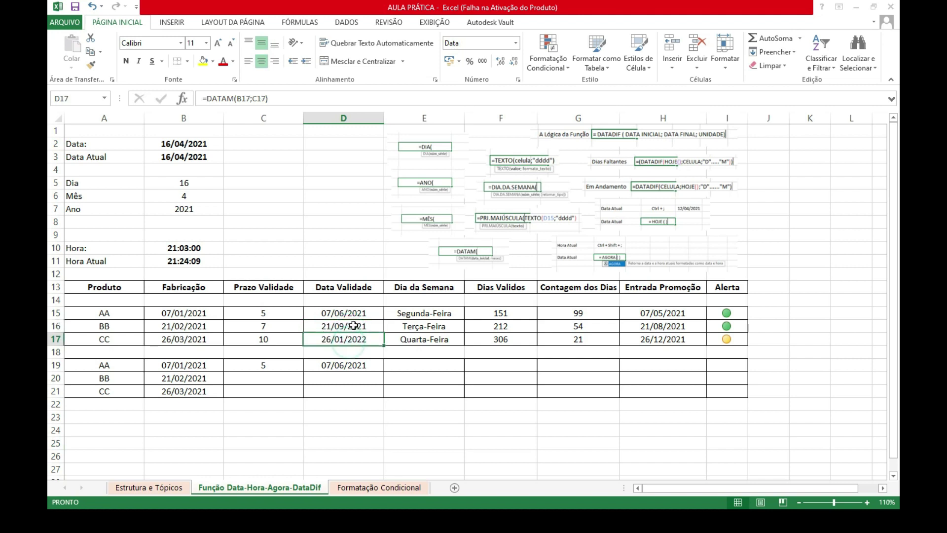
click(354, 327)
click(352, 336)
click(353, 327)
click(353, 339)
click(345, 368)
click(345, 378)
text(=)
click(355, 328)
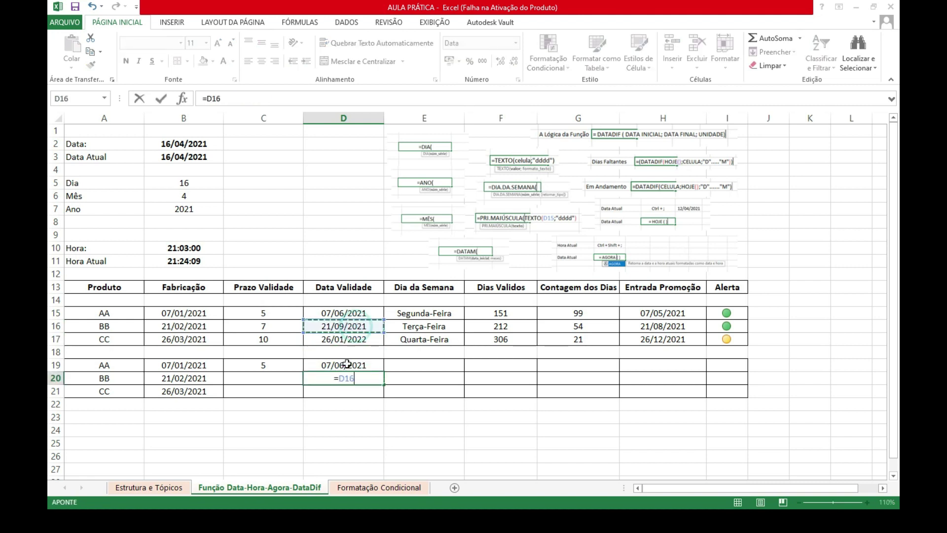
key(Return)
- Link product CC's Data Validade in D21 to the upper table's date with the formula =D17
click(355, 339)
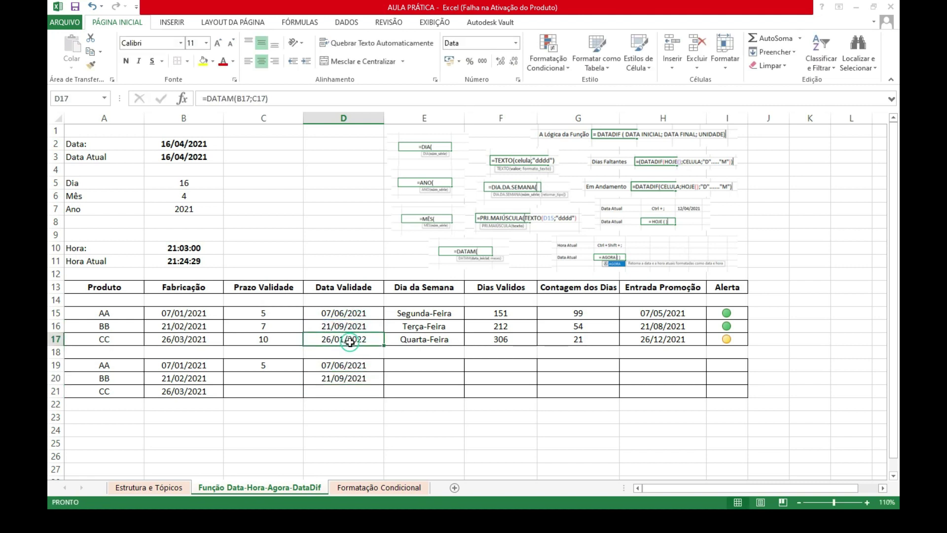
click(348, 392)
text(=)
click(352, 339)
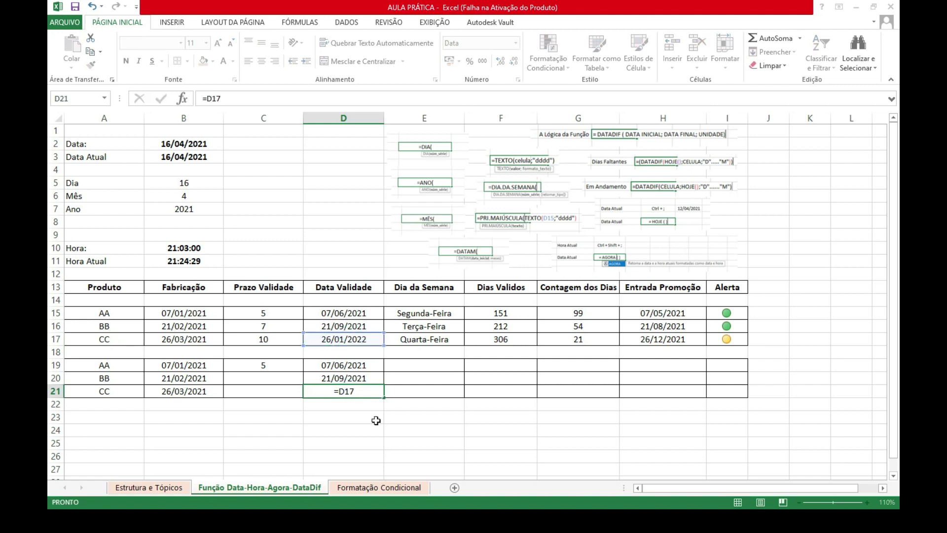
key(Return)
click(385, 434)
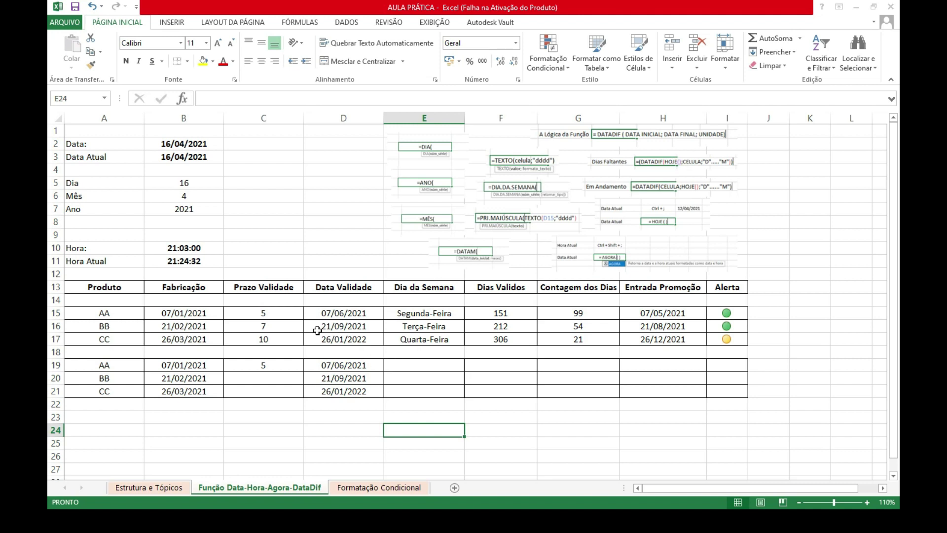
click(343, 314)
click(344, 326)
click(345, 339)
click(345, 365)
click(348, 378)
click(345, 391)
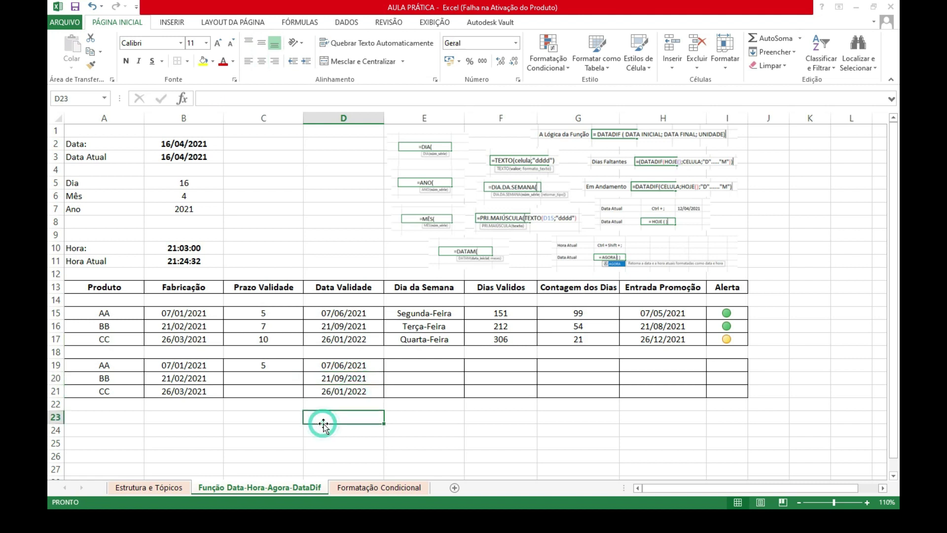
- Fill the Prazo Validade formula from C19 down to C21 for products BB and CC
click(267, 365)
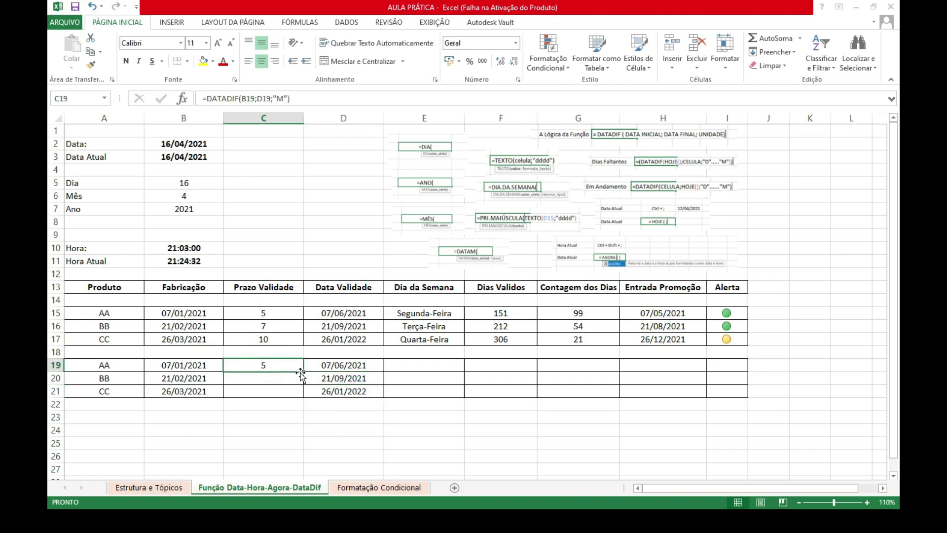
drag(303, 371, 303, 394)
click(280, 439)
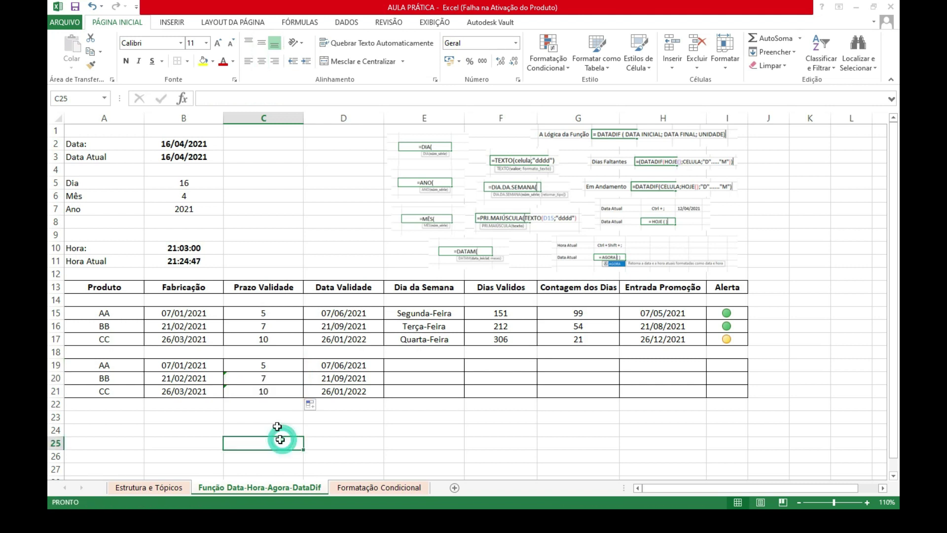
click(266, 365)
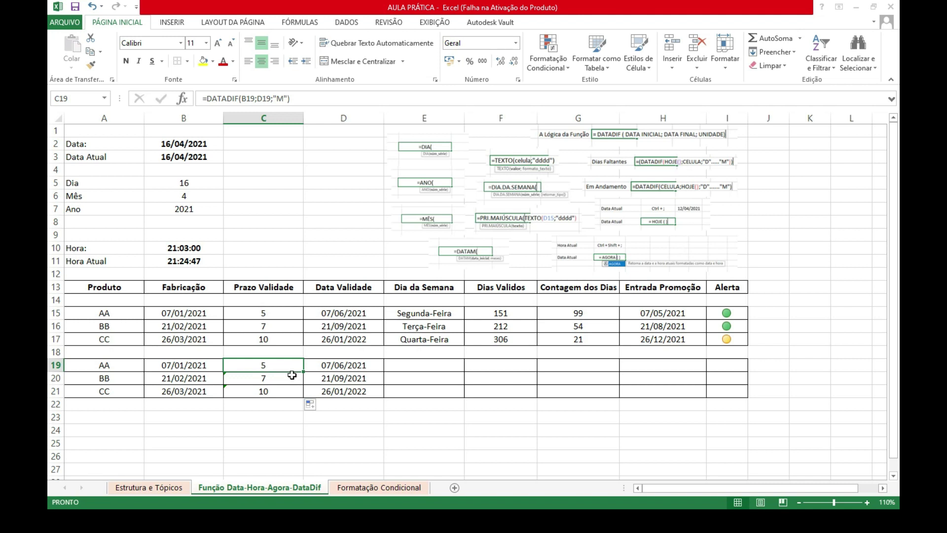
drag(303, 371, 307, 400)
click(264, 431)
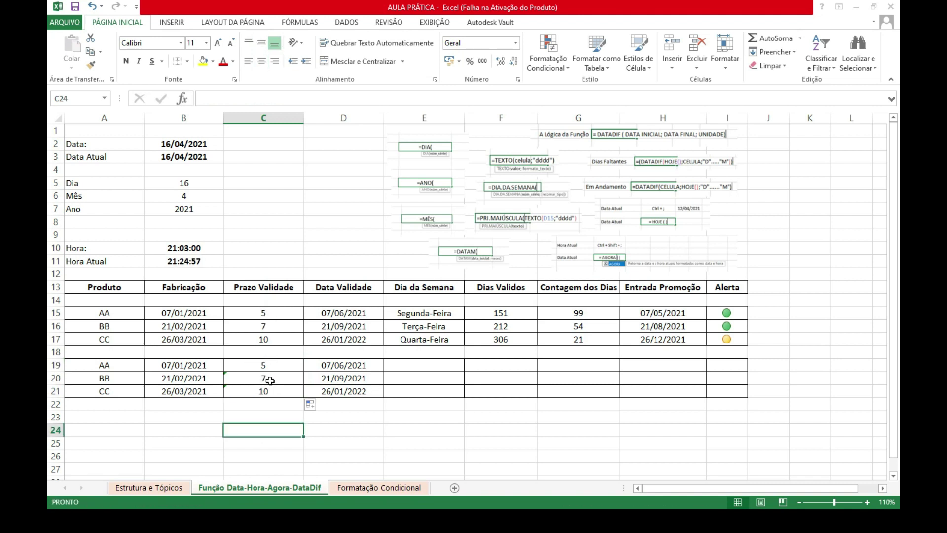
click(386, 443)
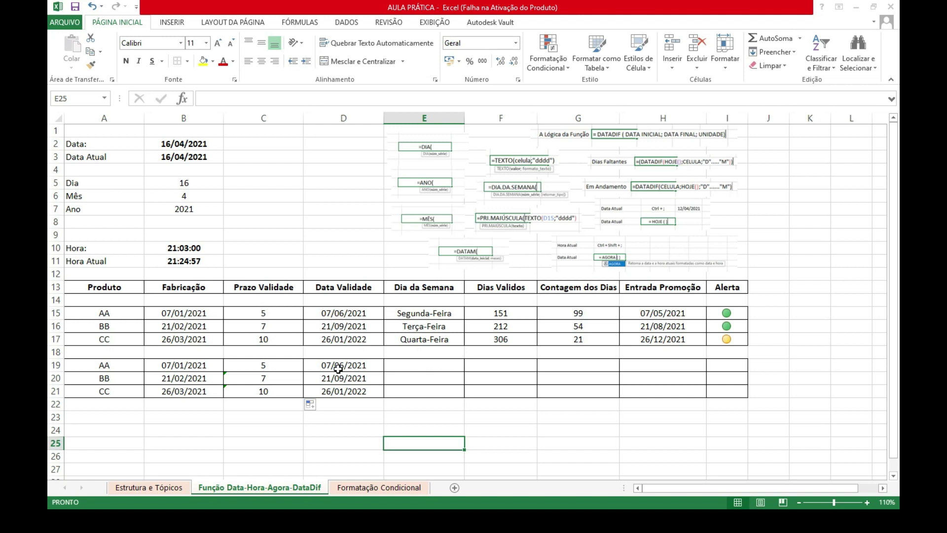
- Enter =TEXTO(D19;"dddd") in E19 to give the weekday name of product AA's Data Validade
click(426, 364)
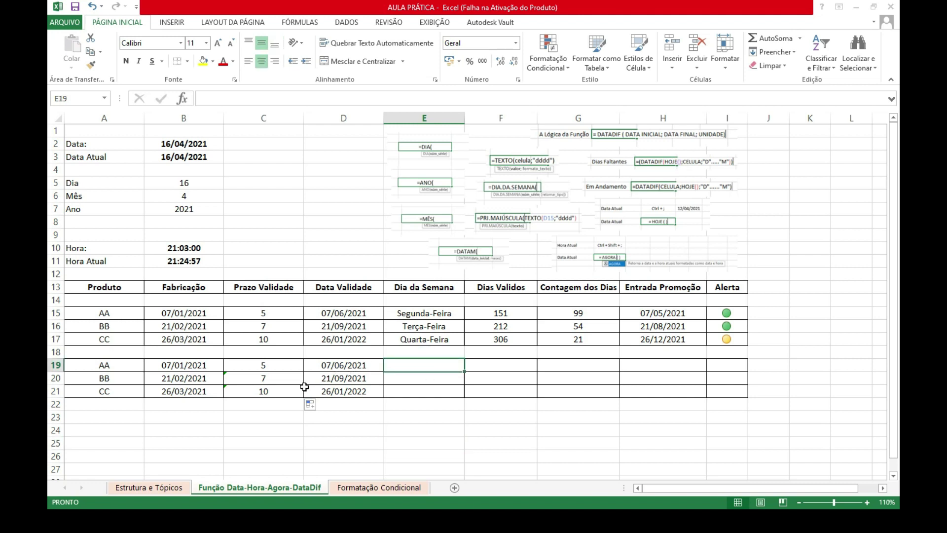
text(=)
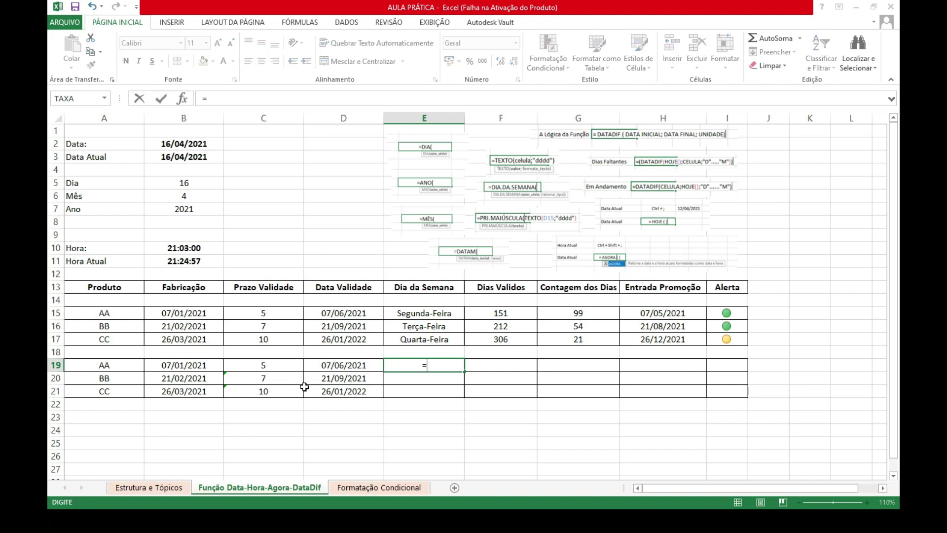
text(texto)
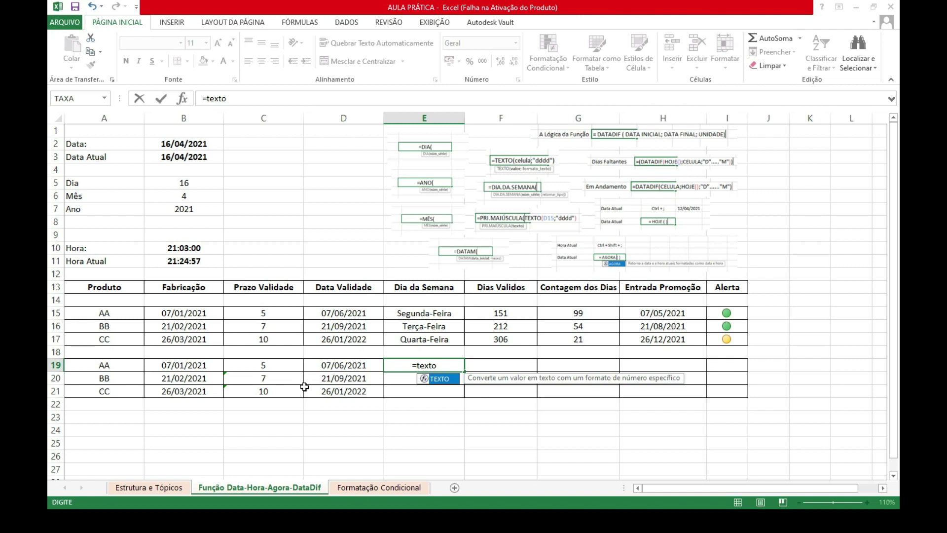
key(Tab)
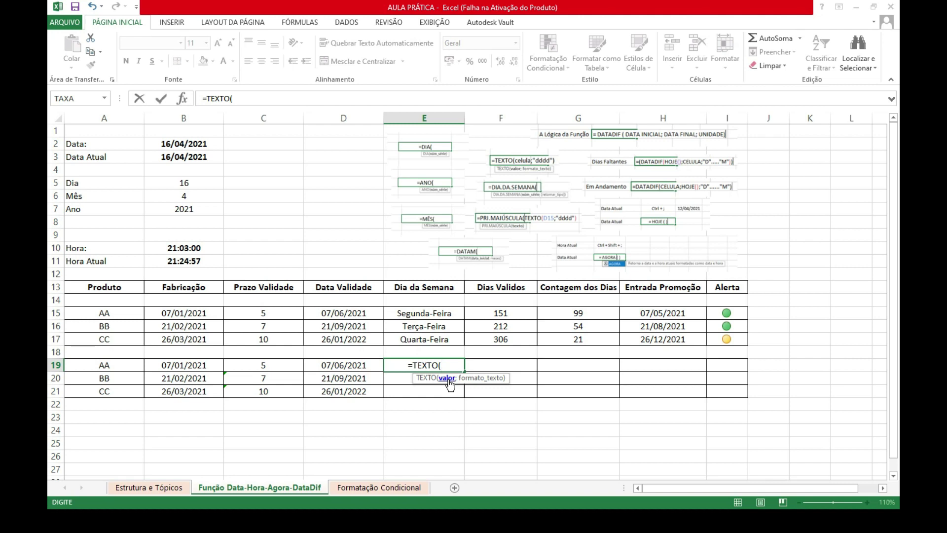
click(348, 365)
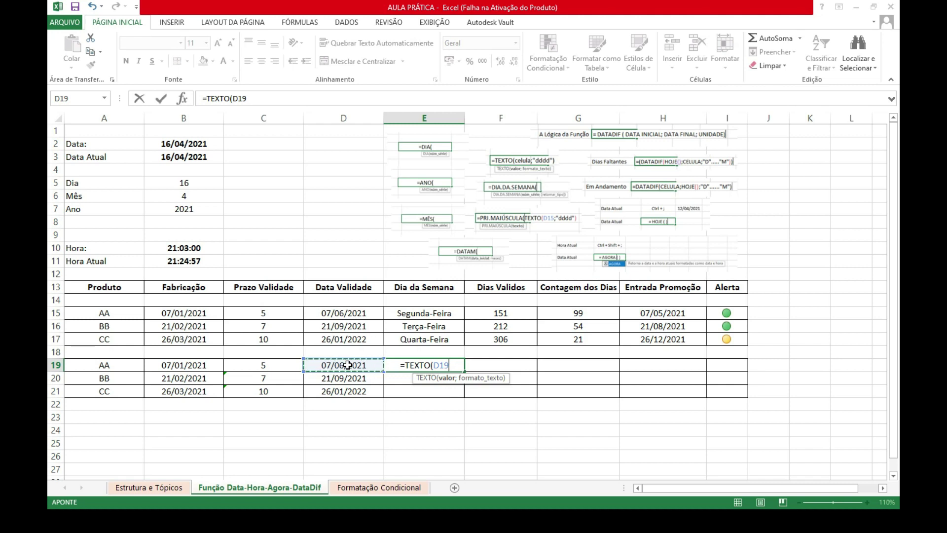
text(;)
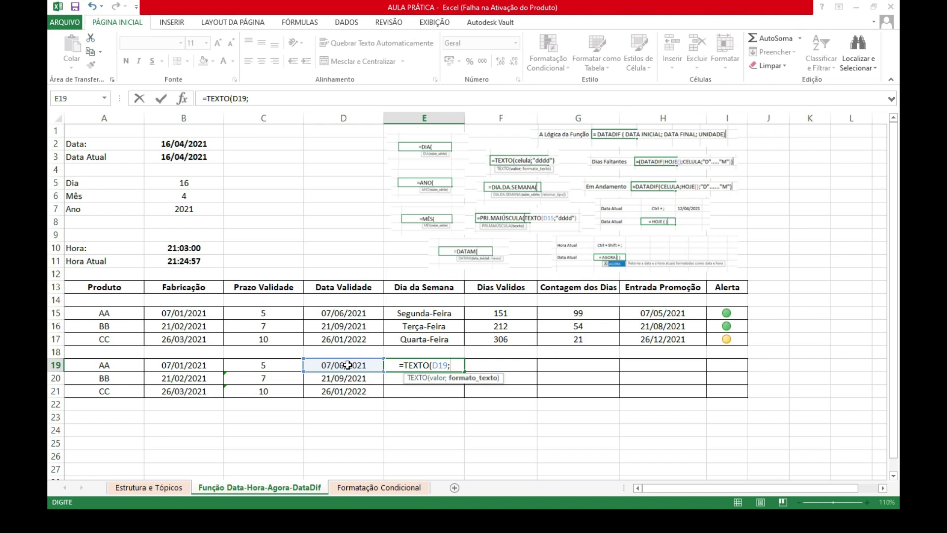
text(")
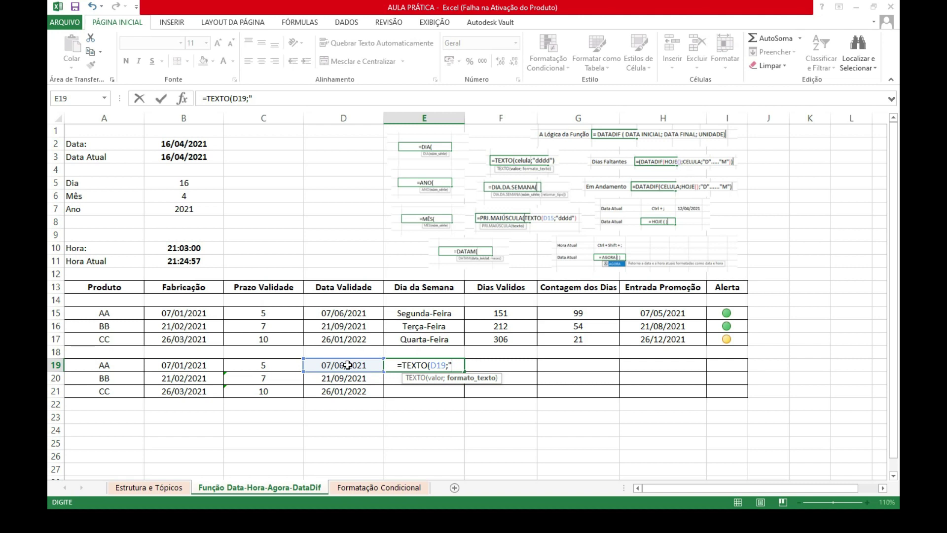
text(dddd)
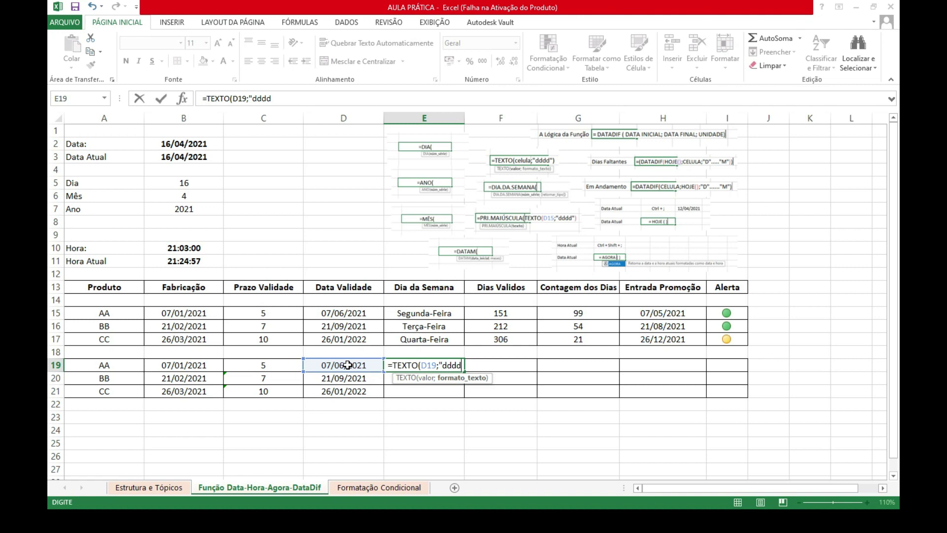
text(")
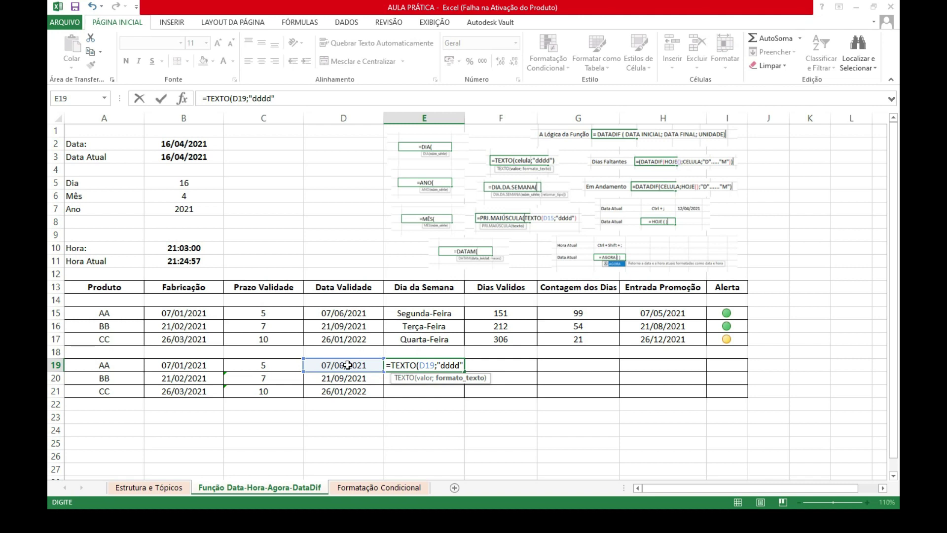
text())
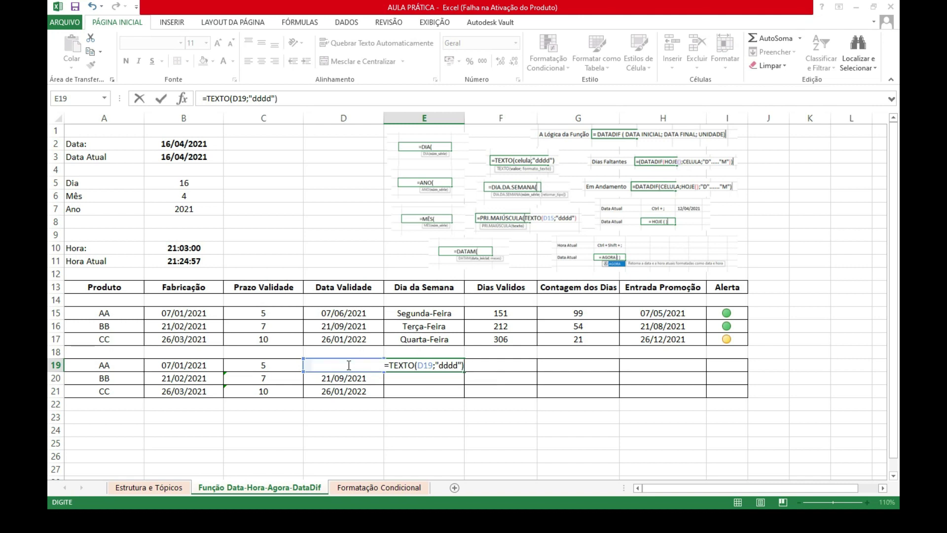
key(Return)
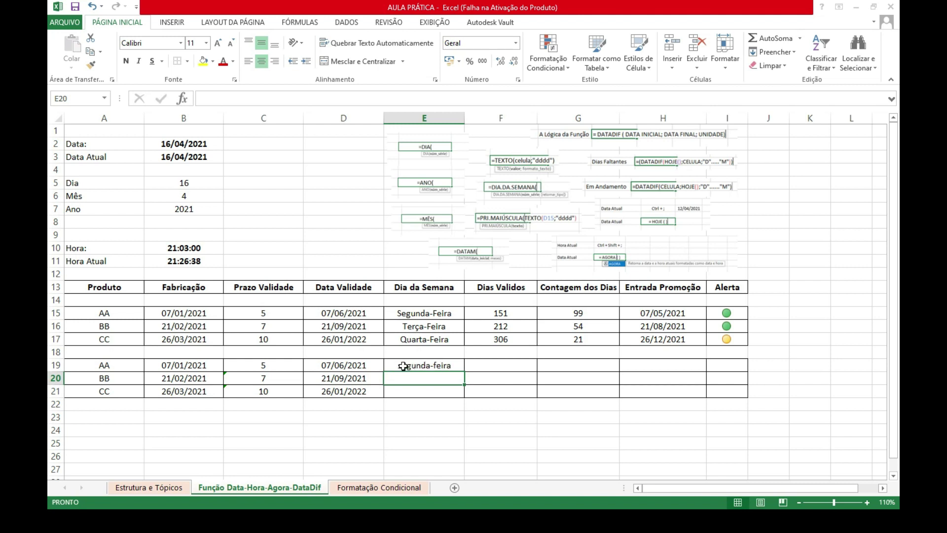
- Wrap the weekday formula in E19 in PRI.MAIÚSCULA, making it =PRI.MAIÚSCULA(TEXTO(D19;"dddd")), so each word is capitalised
click(419, 365)
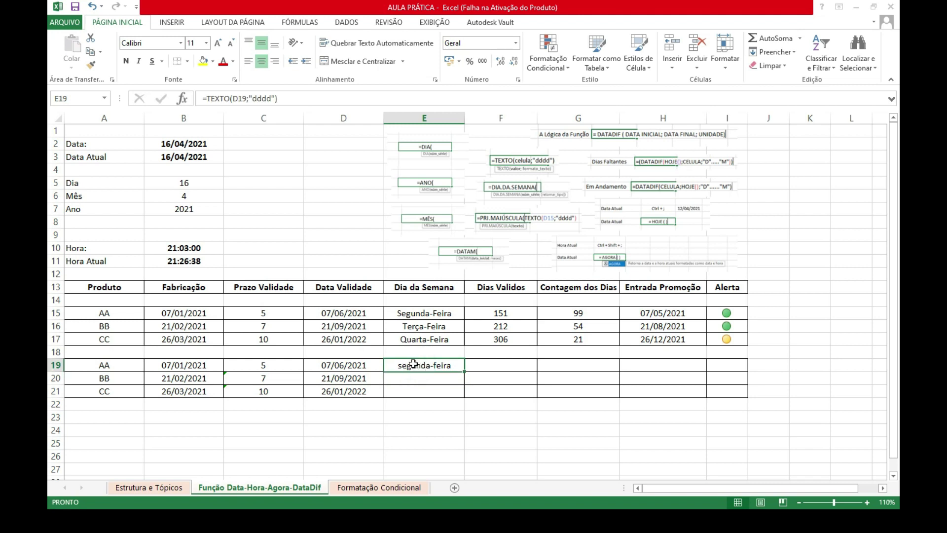
click(253, 101)
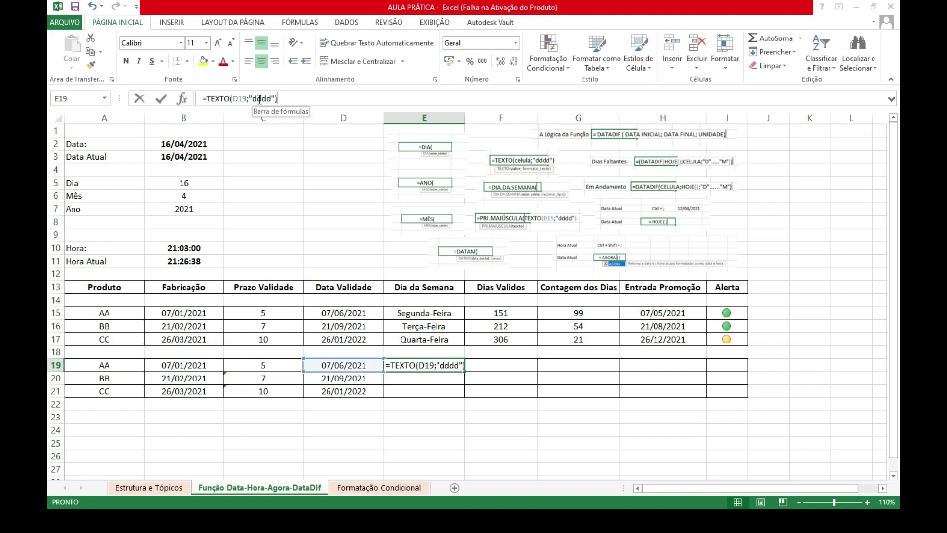
click(391, 366)
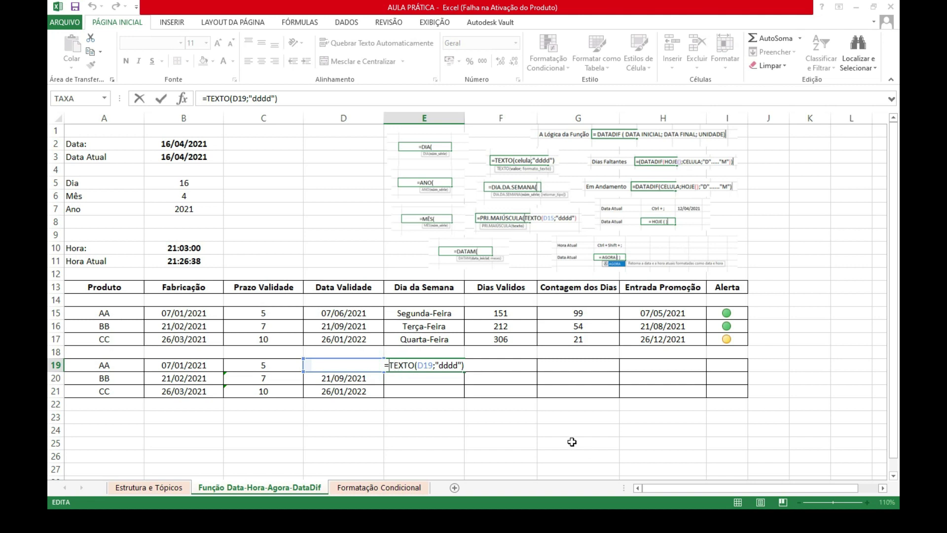
text(pri)
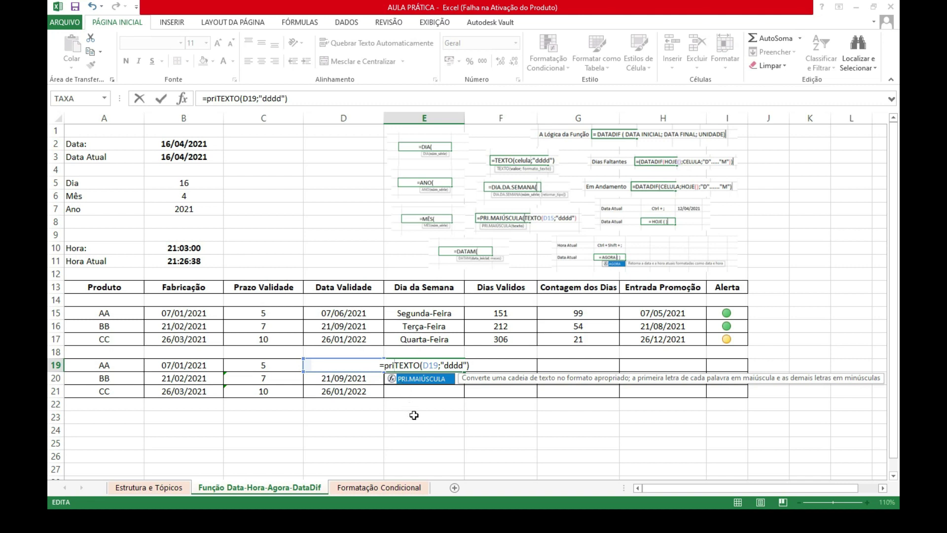
key(Tab)
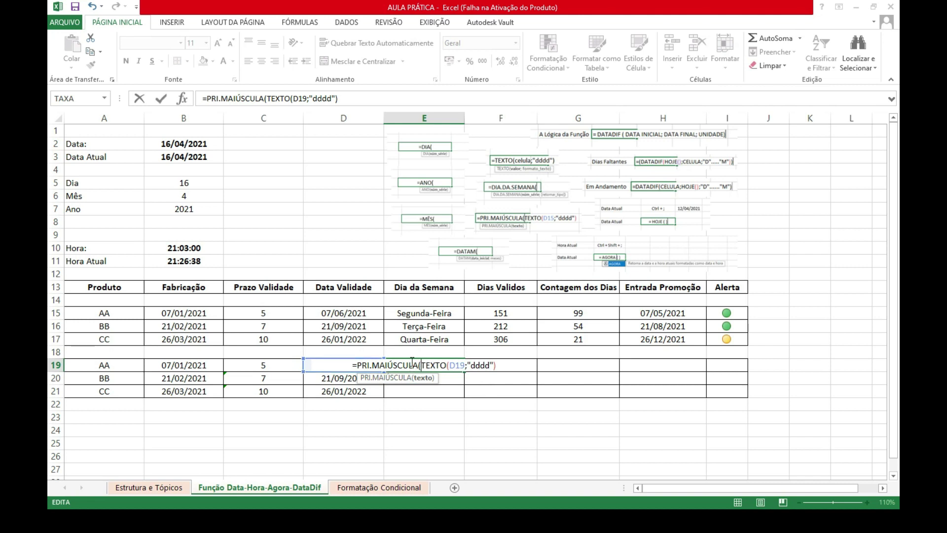
click(496, 365)
text())
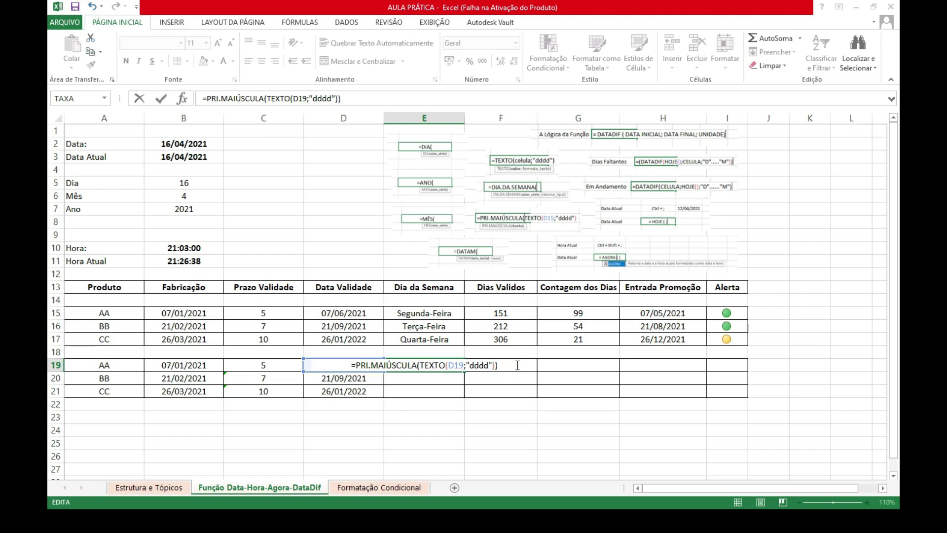
key(Return)
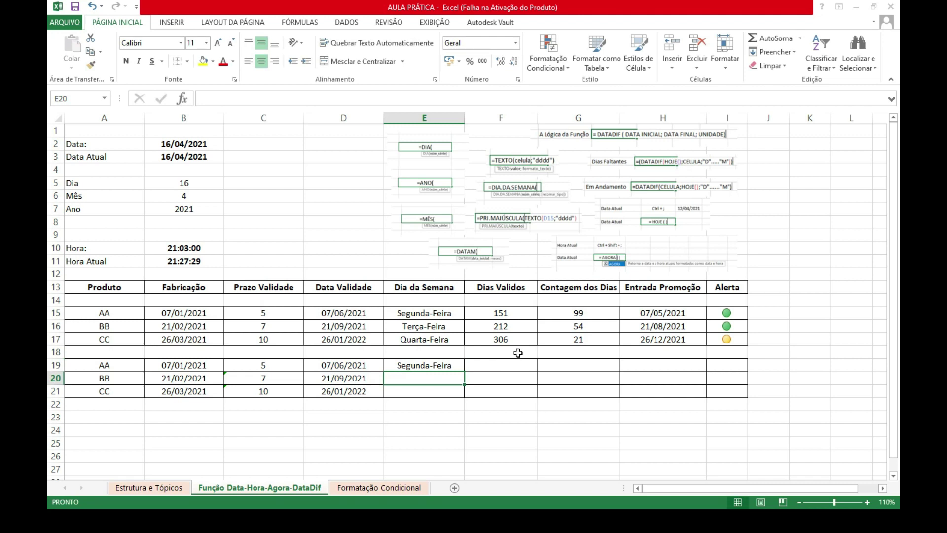
- Fill the Dia da Semana formula from E19 down to E21 for products BB and CC
click(448, 365)
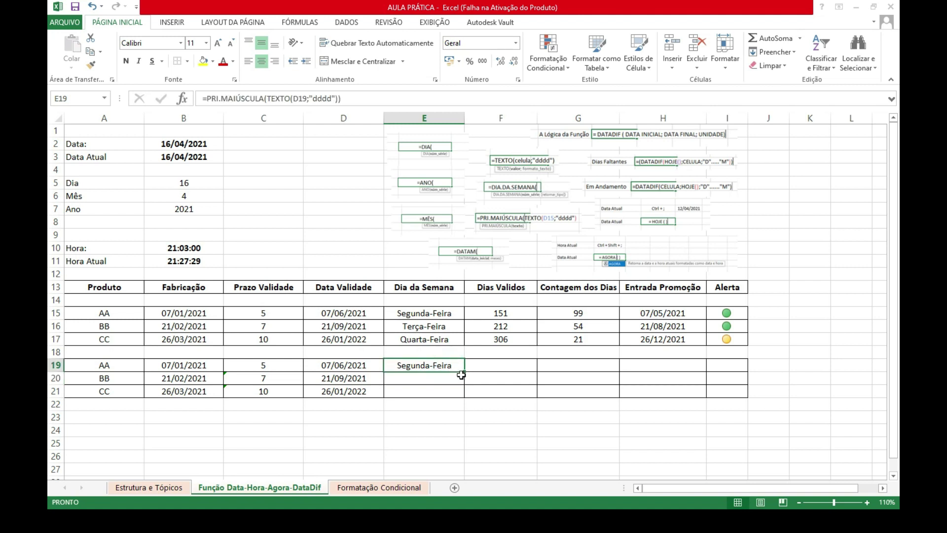
drag(464, 371, 466, 396)
click(434, 441)
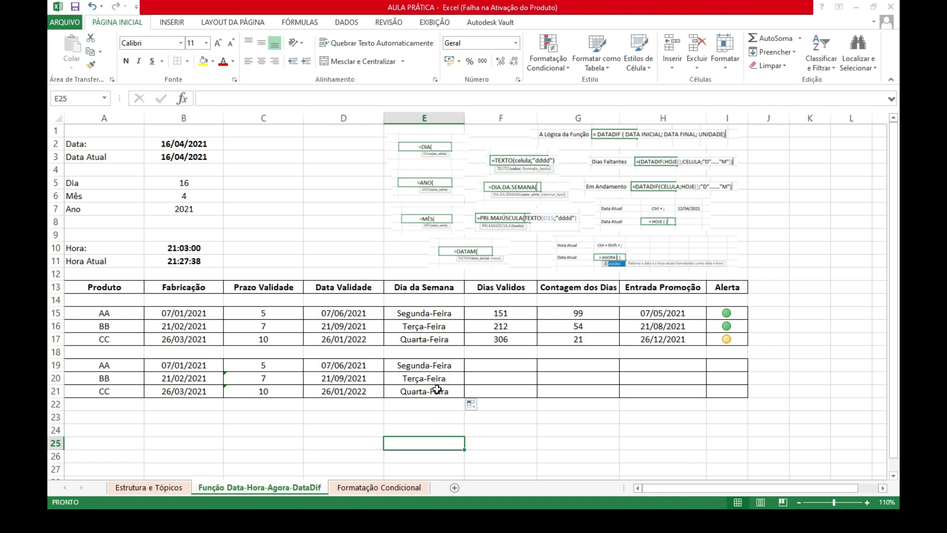
click(538, 430)
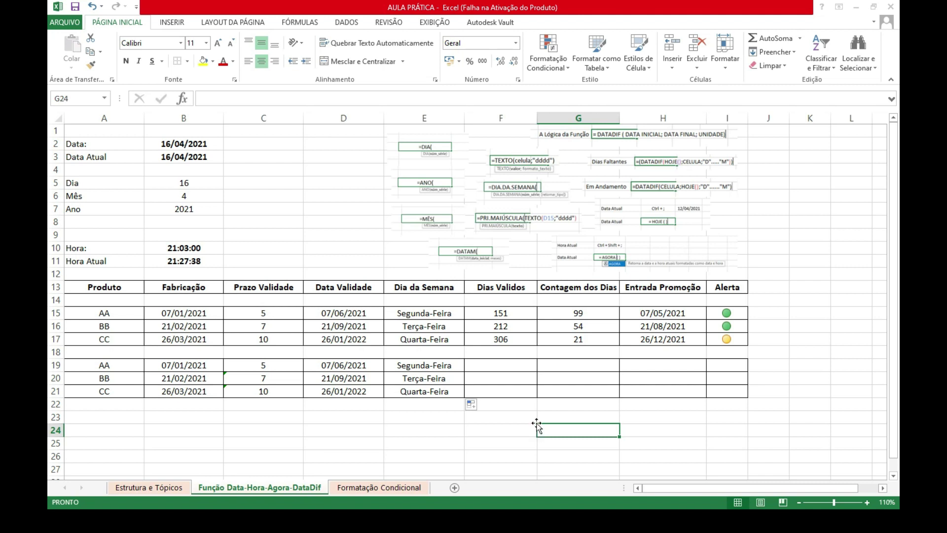
- Enter =DATADIF(B19;D19;"D") in F19 to calculate product AA's Dias Validos between Fabricação and Data Validade
click(506, 314)
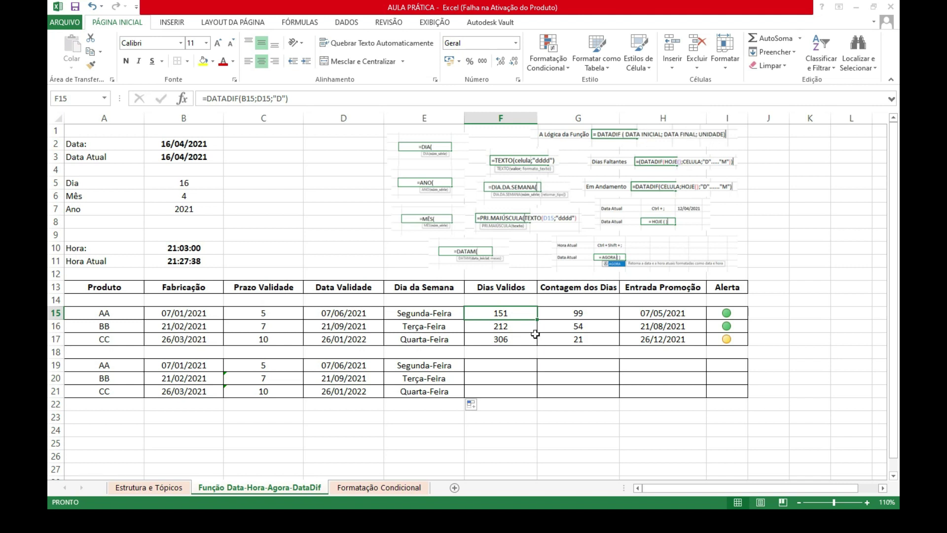
click(508, 366)
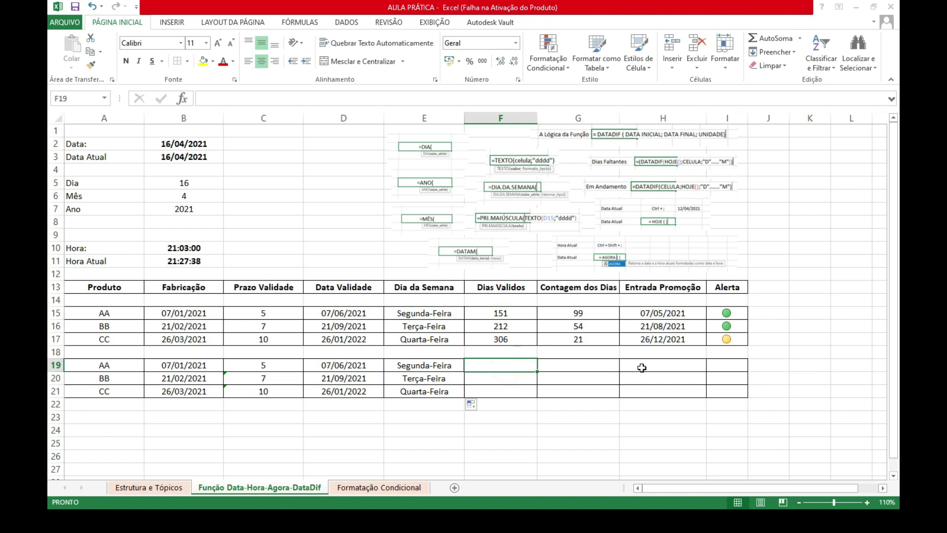
text(=data)
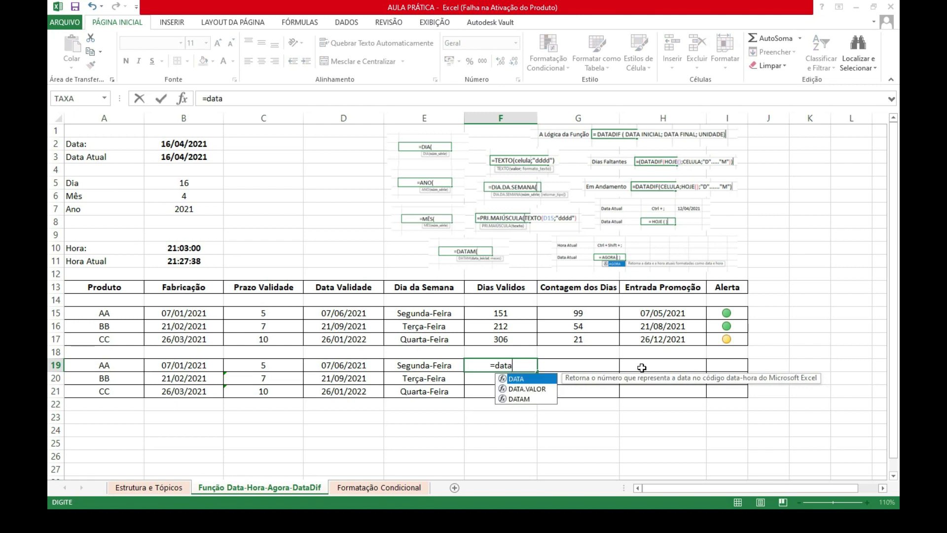
text(dif)
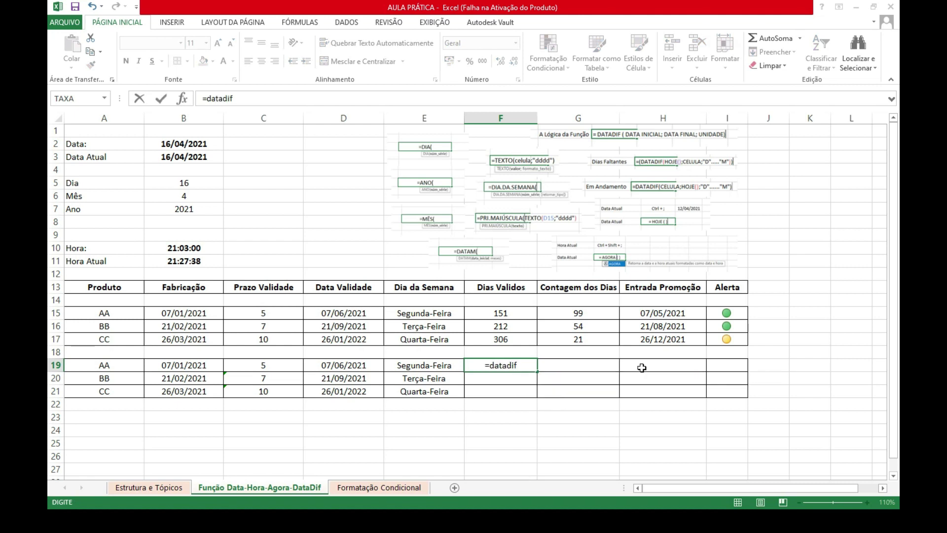
text(()
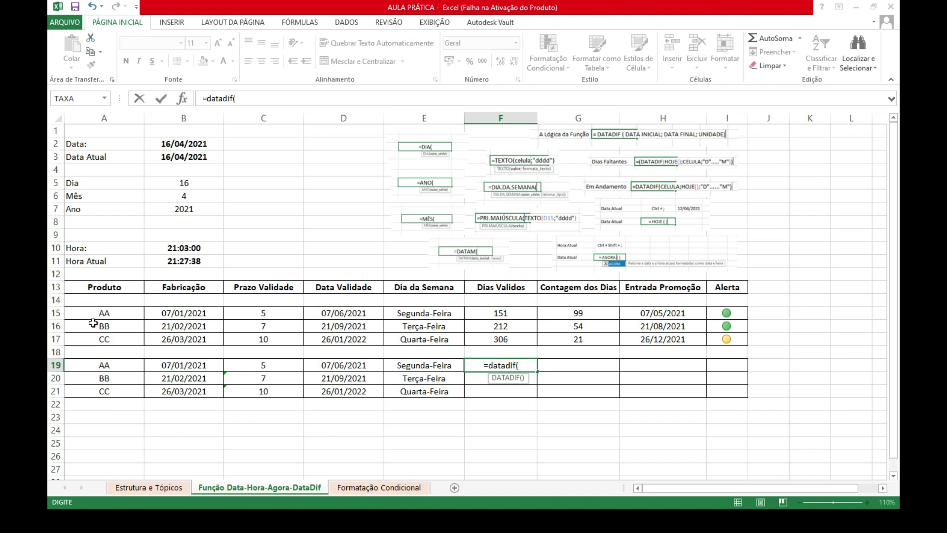
click(188, 365)
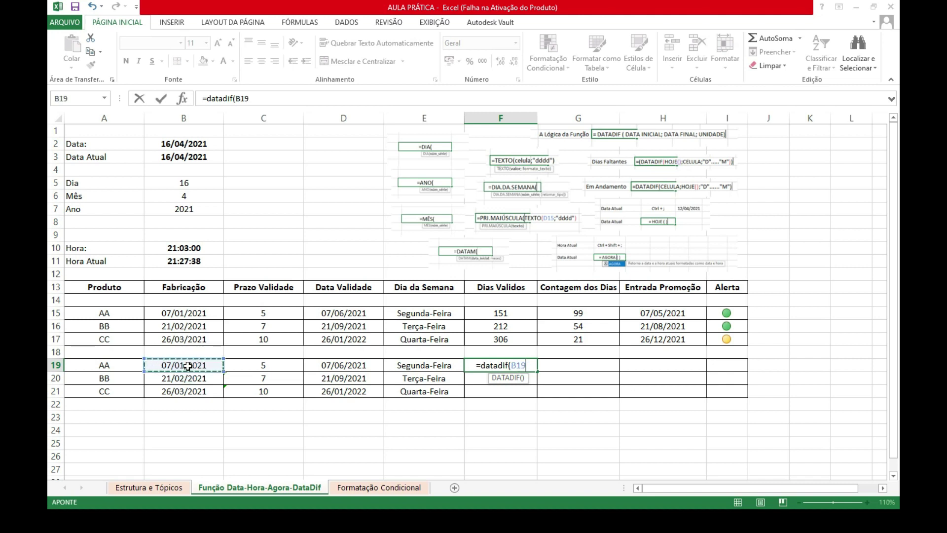
text(;)
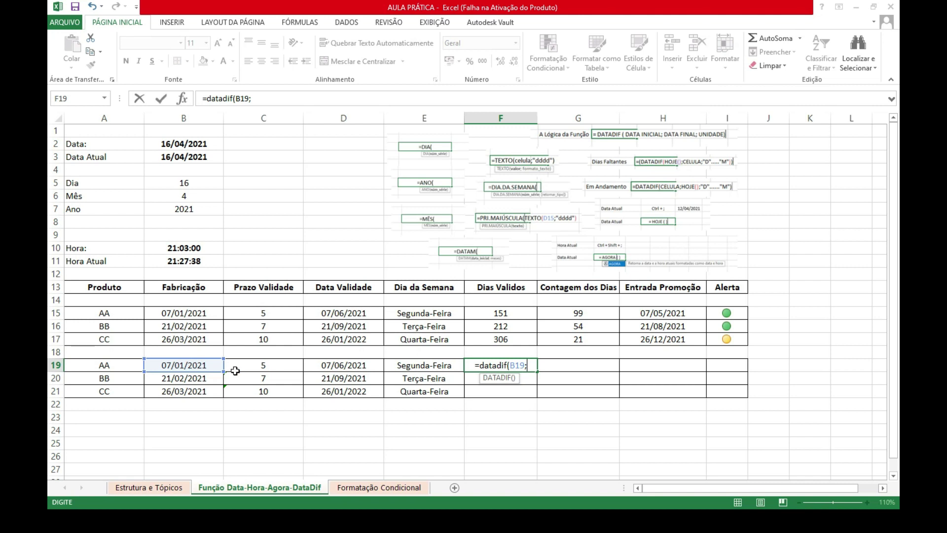
click(352, 366)
text(;)
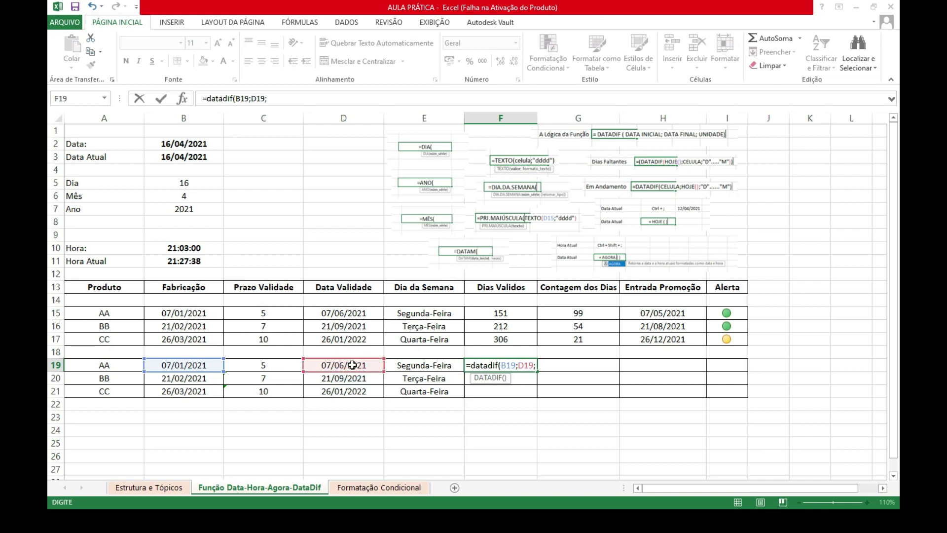
text(")
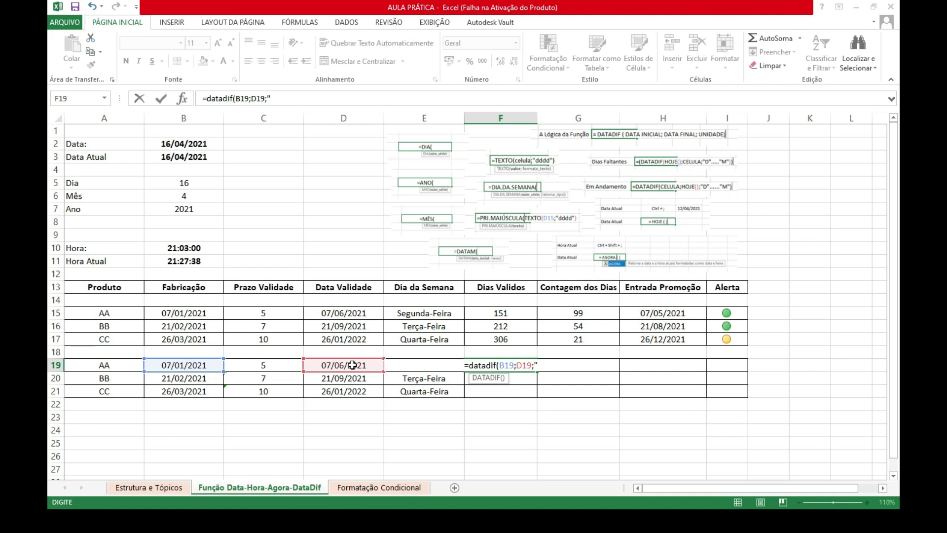
text(D)
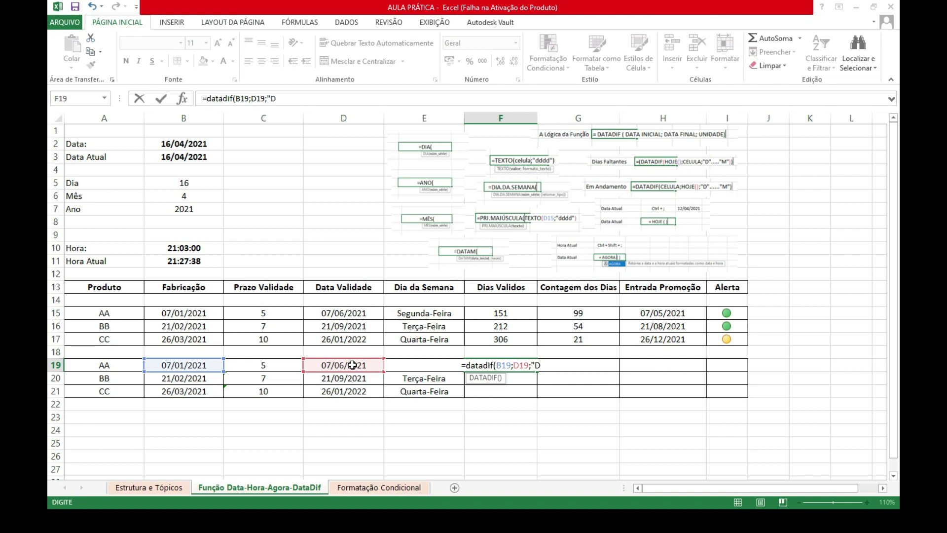
text(")
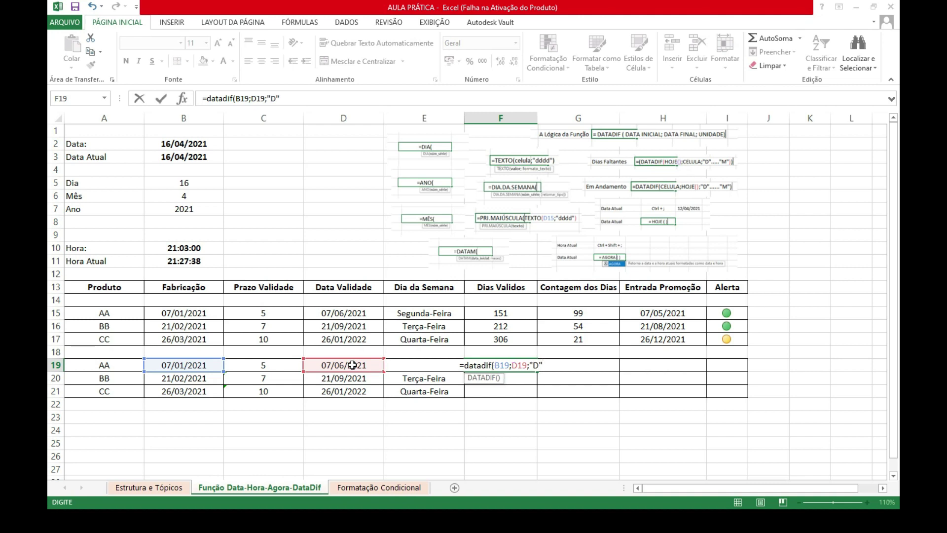
text())
key(Return)
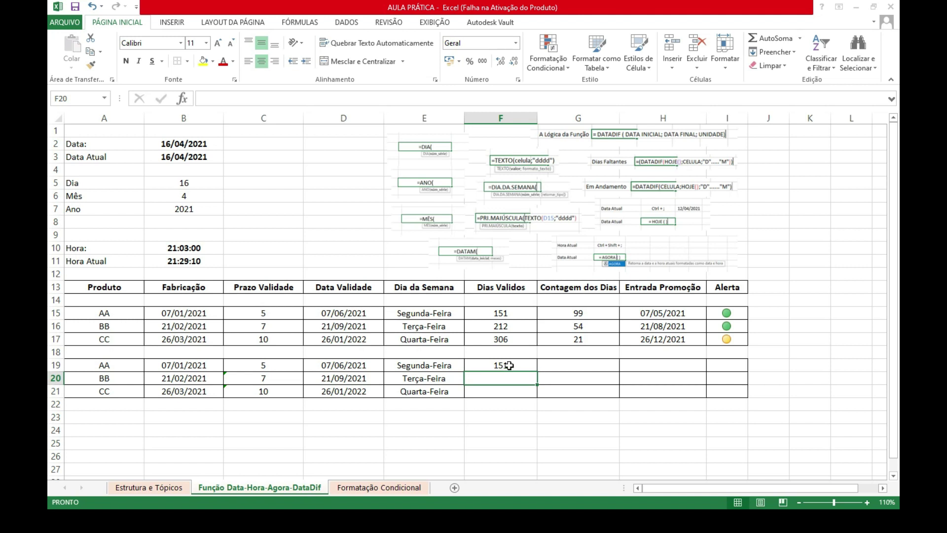
- Fill the Dias Validos formula from F19 down to F21 for products BB and CC
click(502, 366)
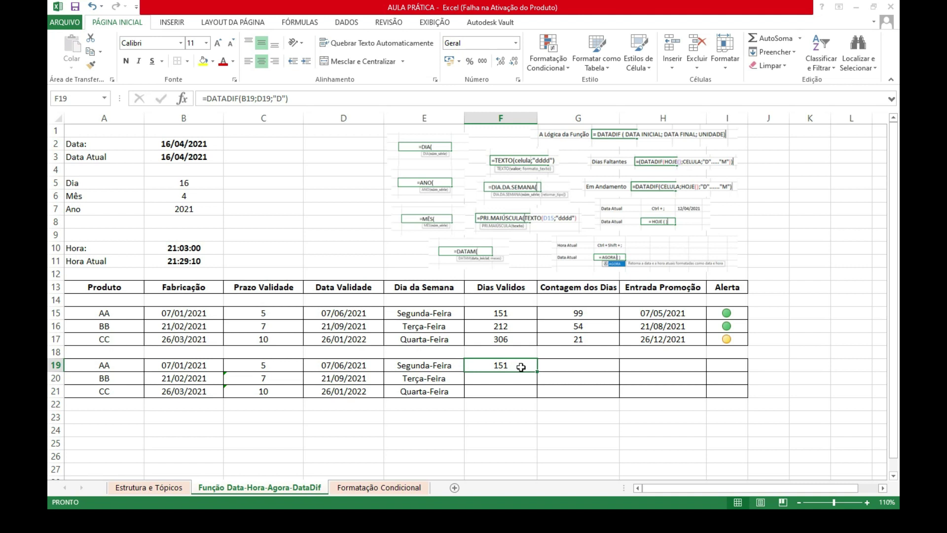
drag(537, 371, 537, 395)
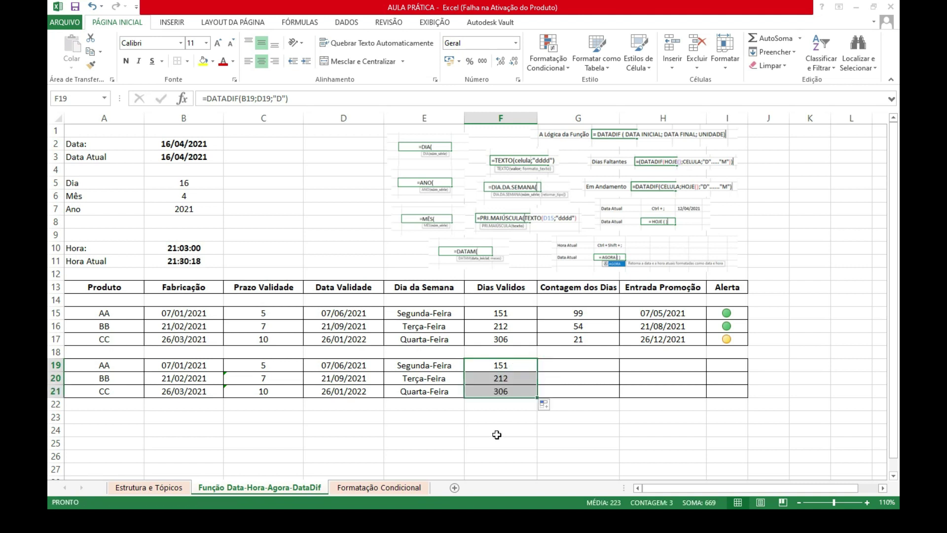
- Examine product AA's reference Contagem dos Dias formula in G15
click(497, 434)
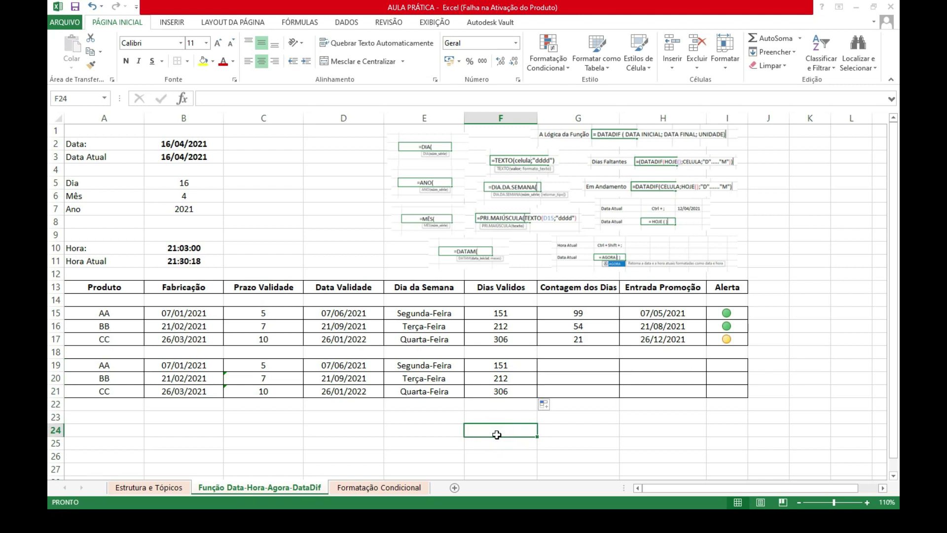
click(603, 441)
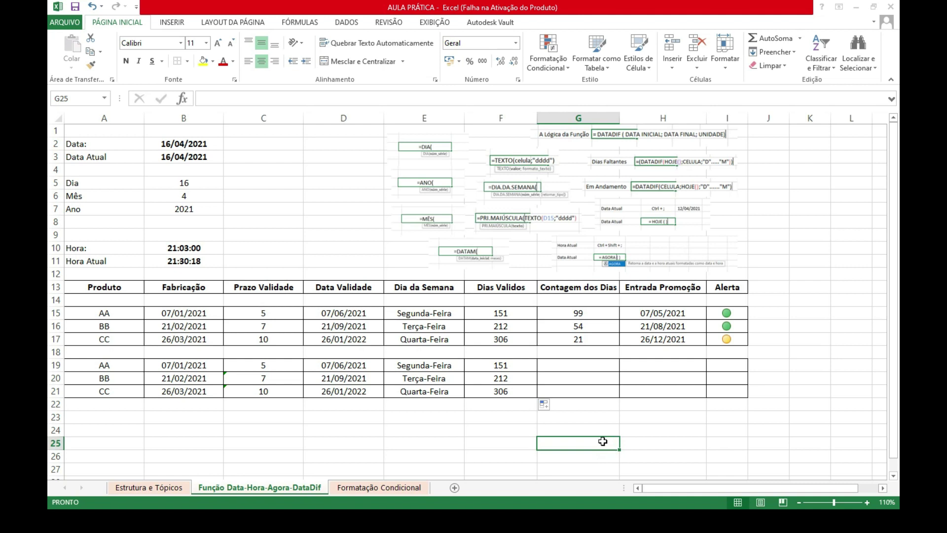
click(584, 312)
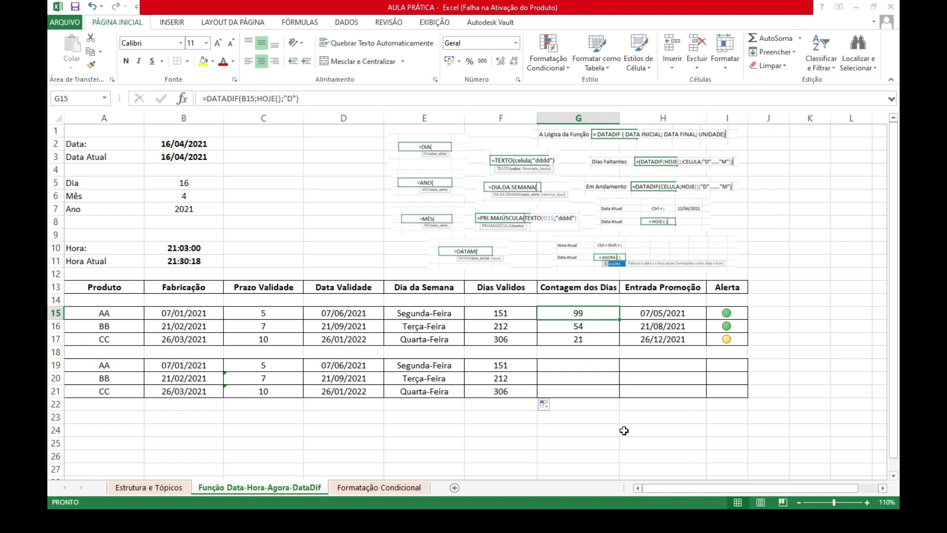
click(593, 436)
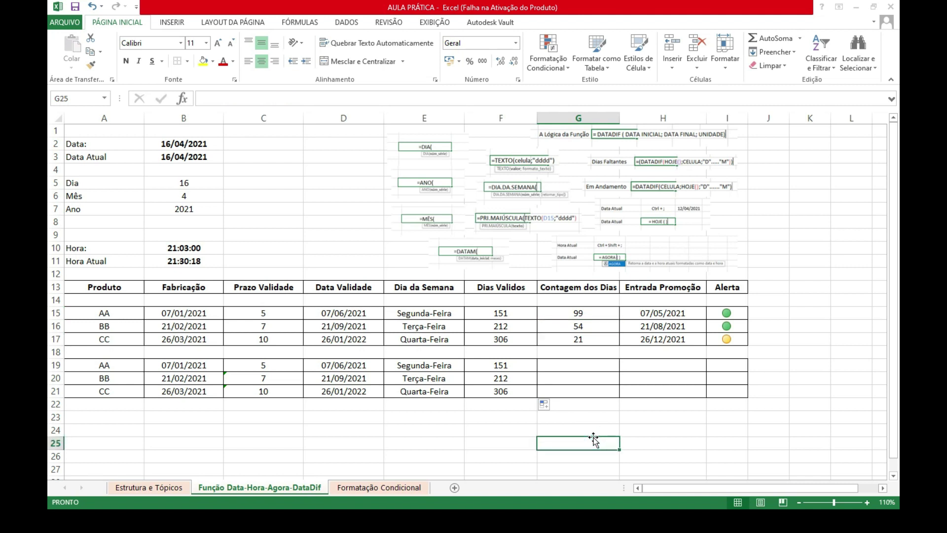
click(578, 365)
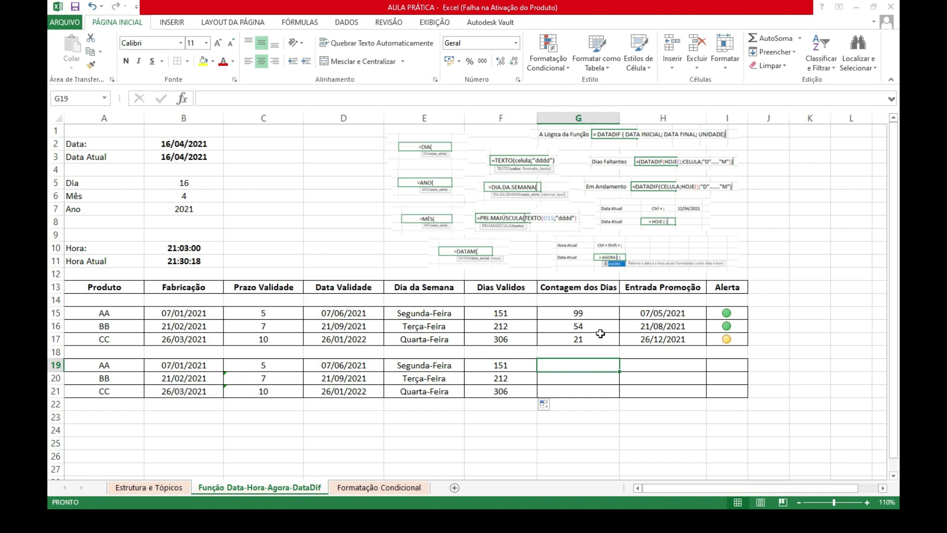
click(578, 312)
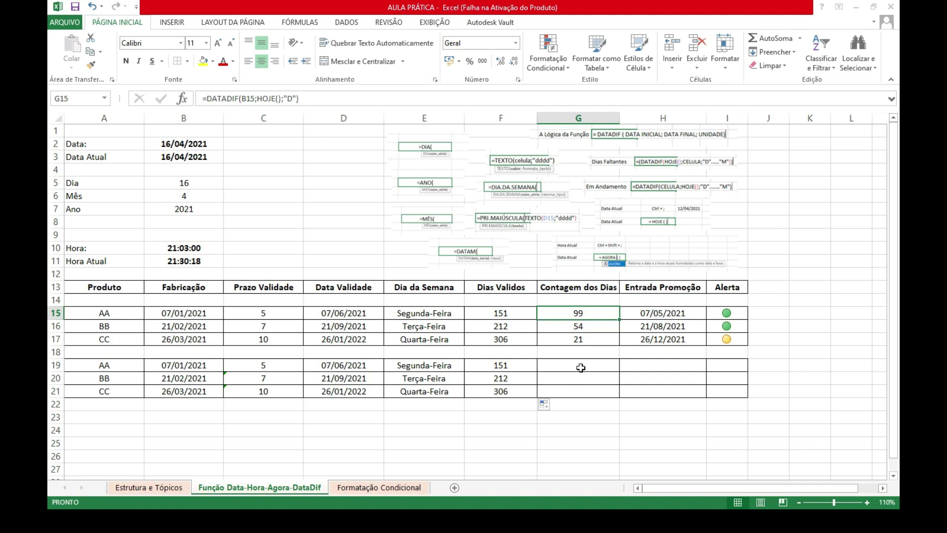
- Enter =DATADIF(B19;B3;"D") in G19 to count product AA's days from Fabricação to Data Atual
click(580, 368)
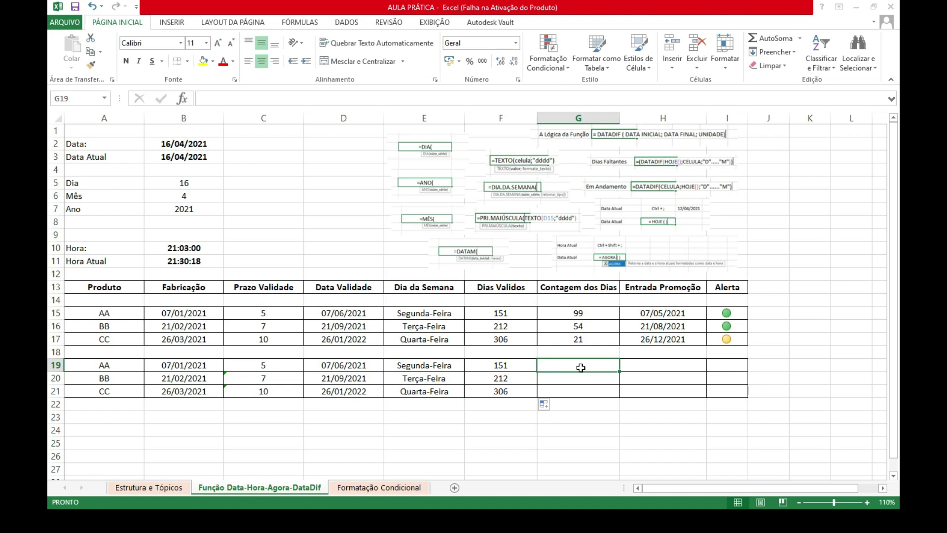
text(datadif)
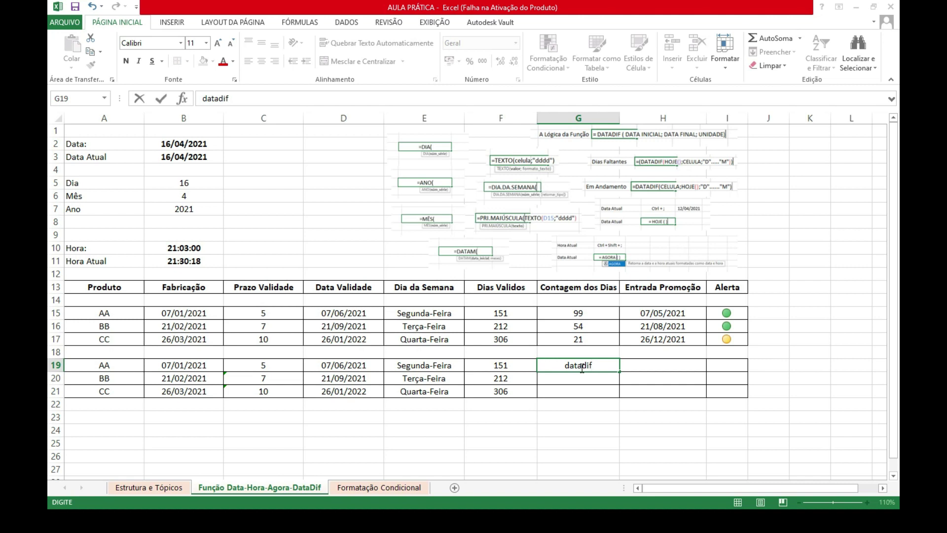
key(F2)
key(Home)
text(=)
key(Right)
key(Right)
key(Right)
key(Right)
key(Right)
key(Right)
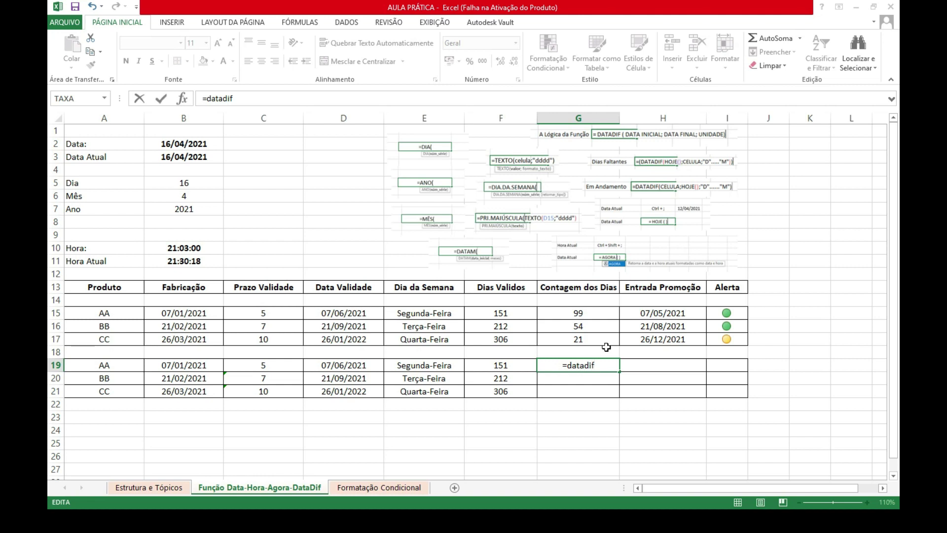
text(()
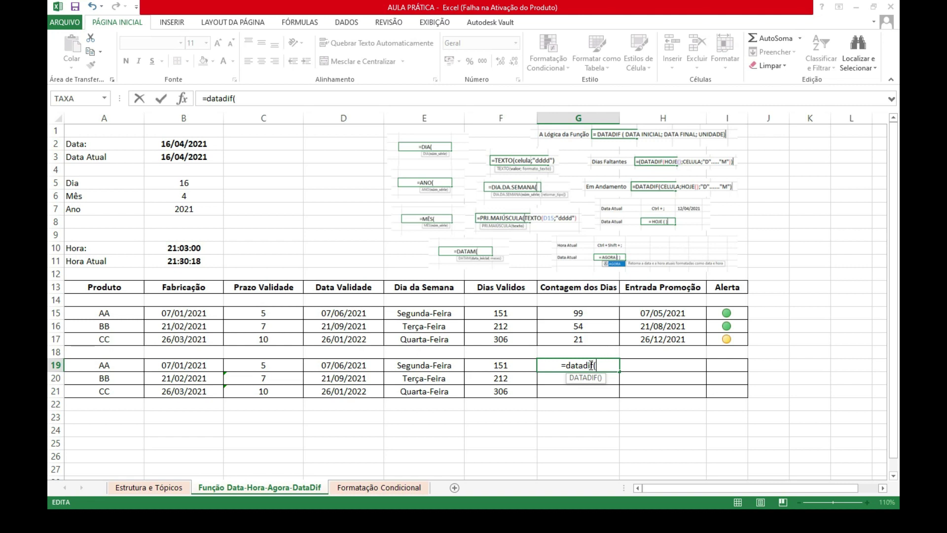
click(195, 365)
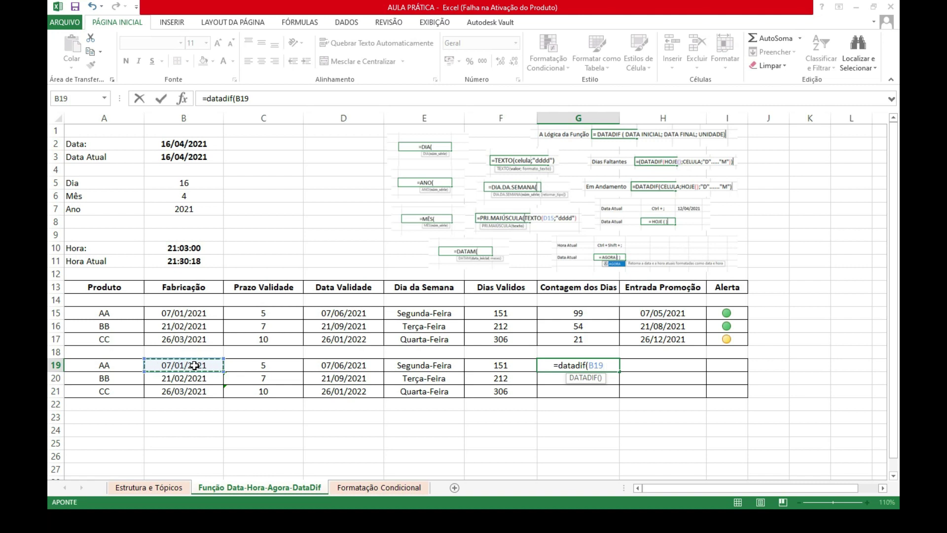
text(;)
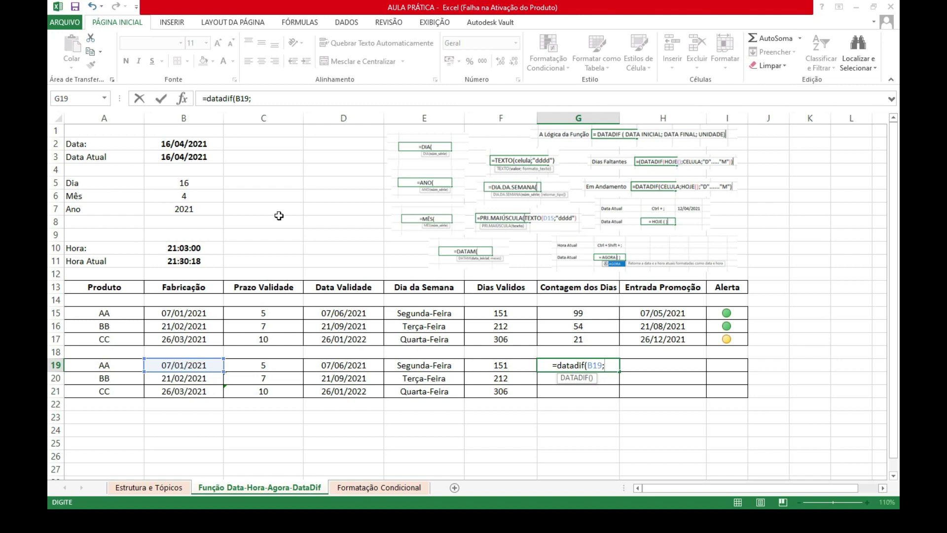
click(184, 156)
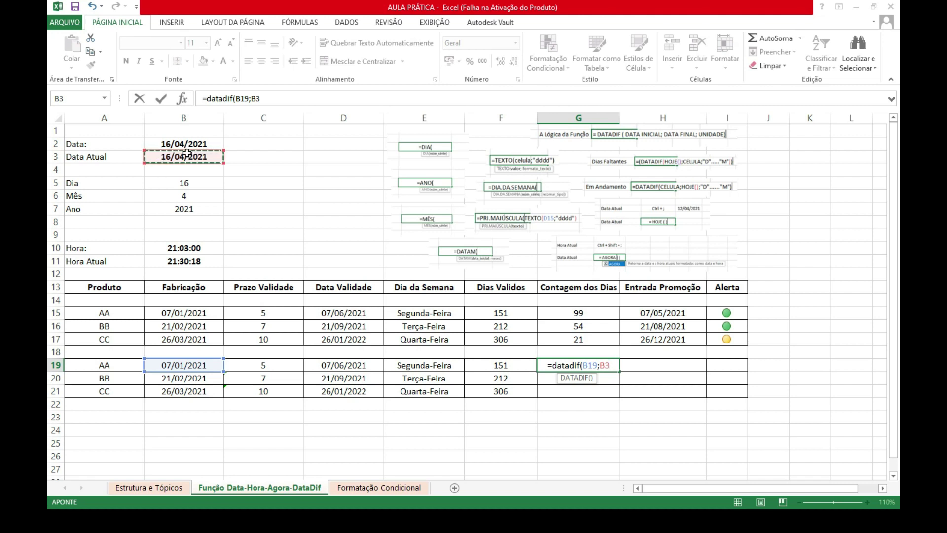
text(;)
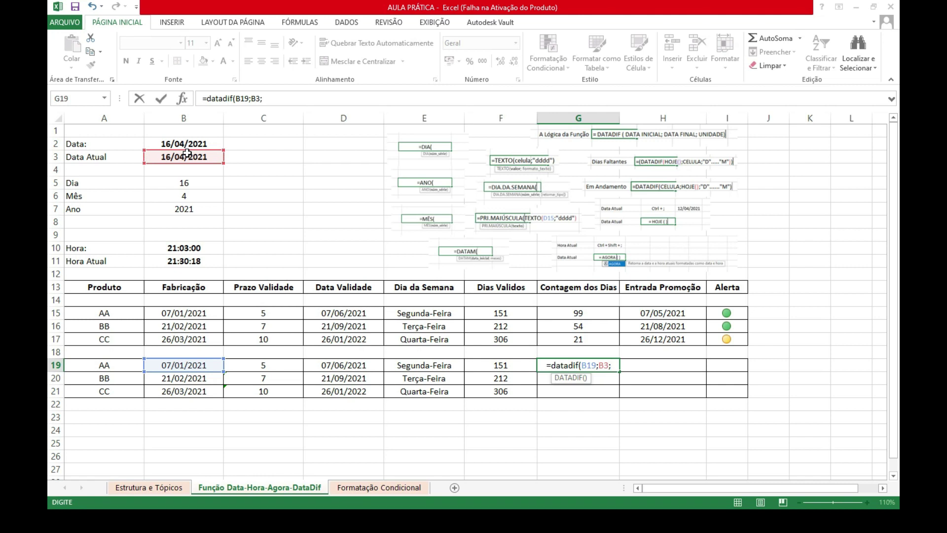
text(")
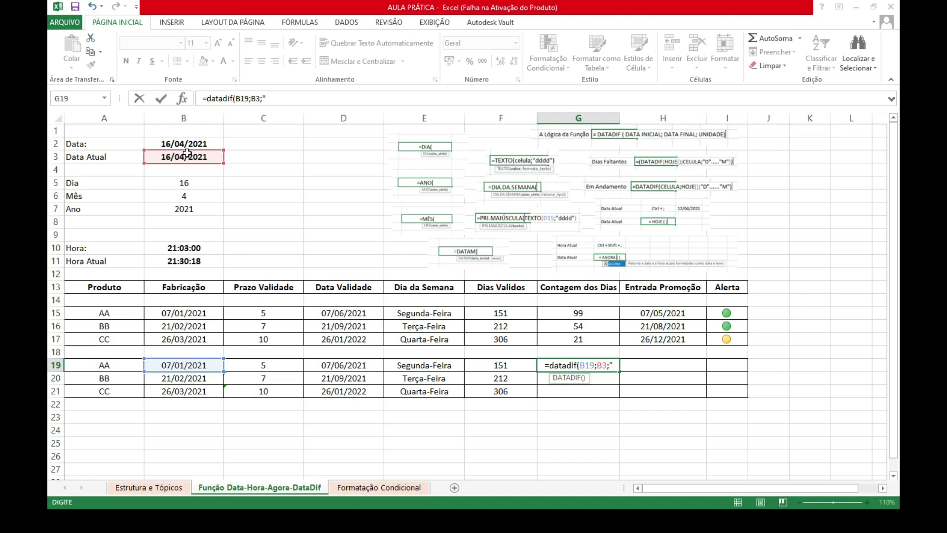
text(D")
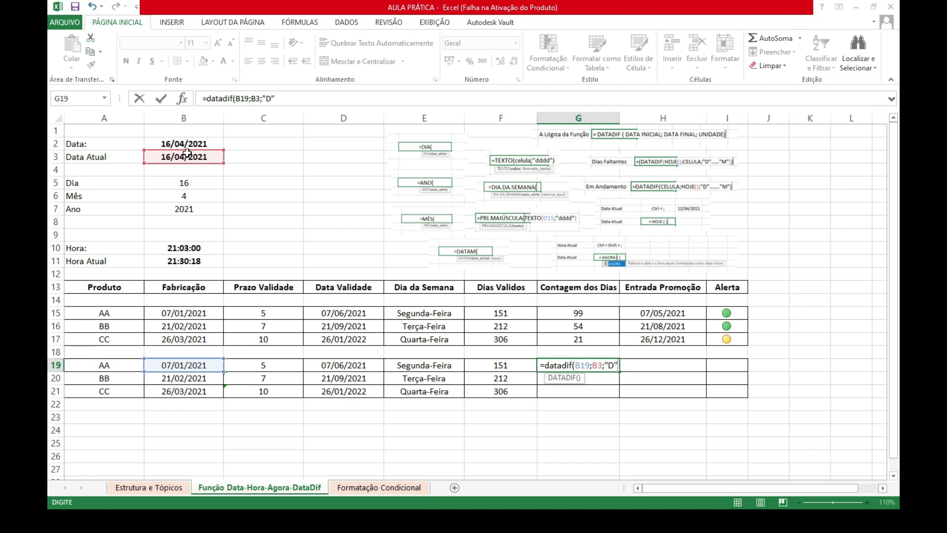
text())
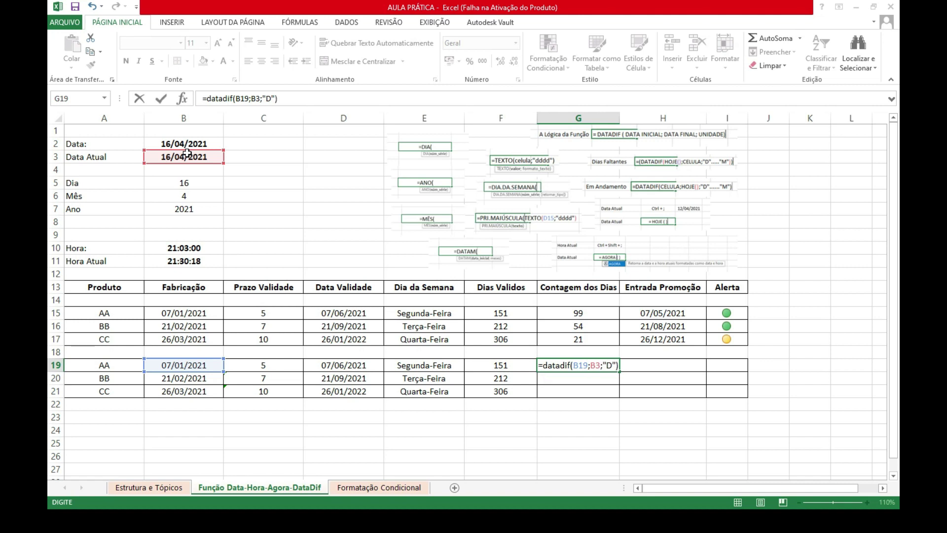
key(Return)
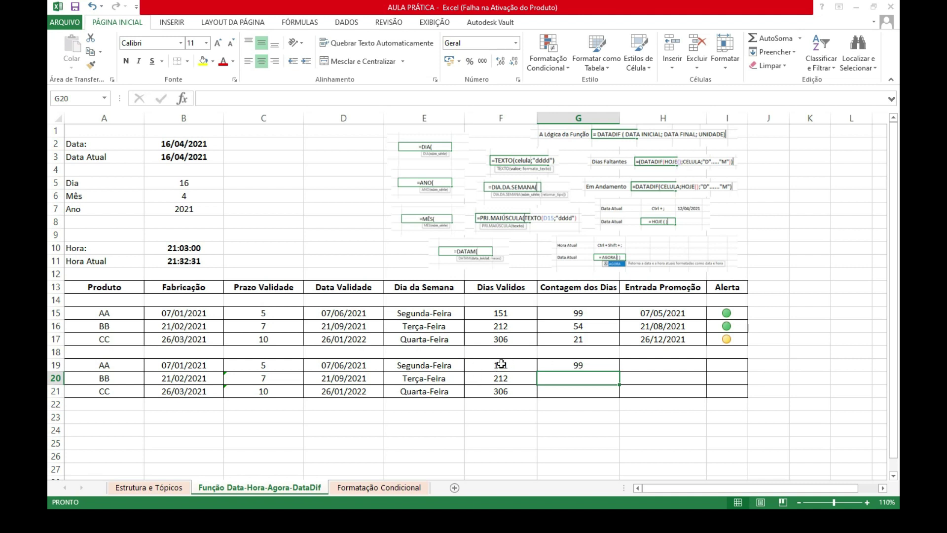
- Fill the Contagem dos Dias formula from G19 down to G21 for products BB and CC
click(601, 364)
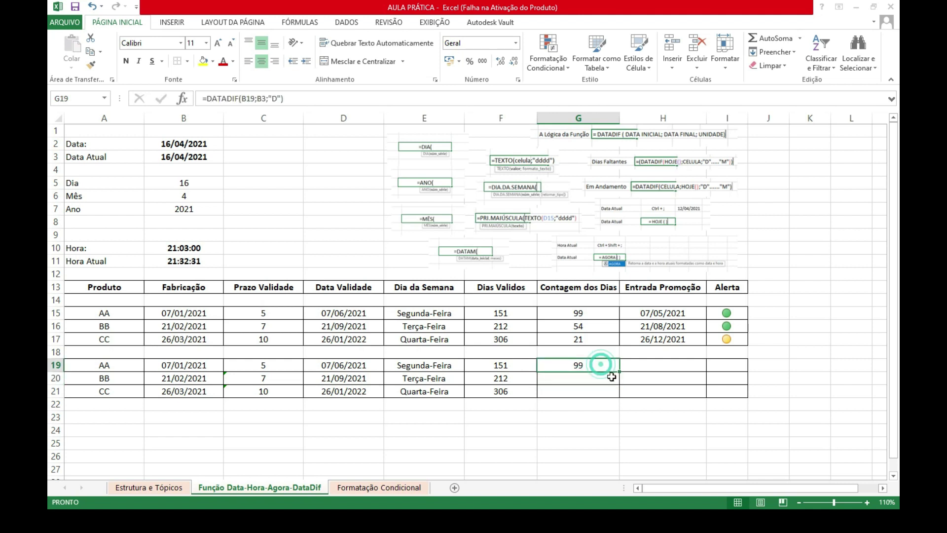
drag(619, 371, 617, 396)
click(565, 446)
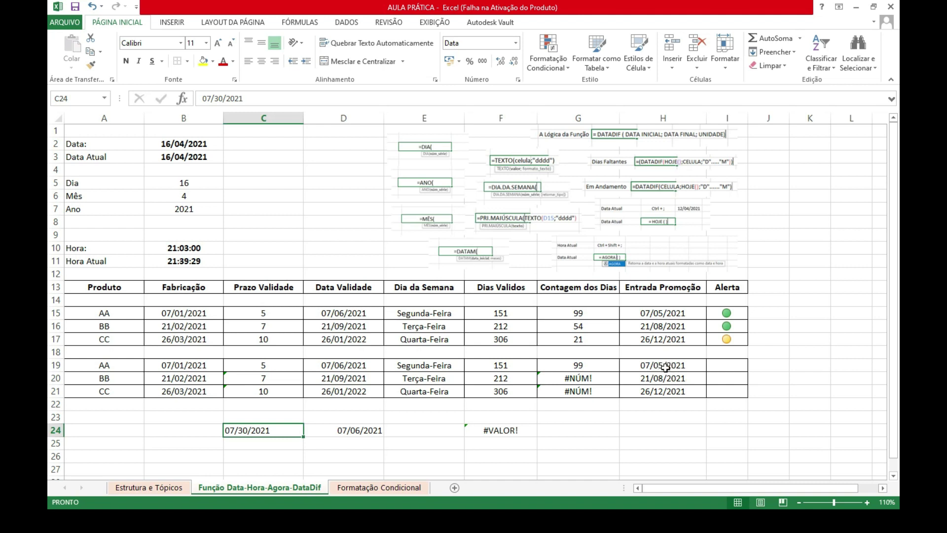
- Clear the Entrada Promoção formulas in H19:H21 and the scratch entries in C24:F24
drag(670, 367, 670, 392)
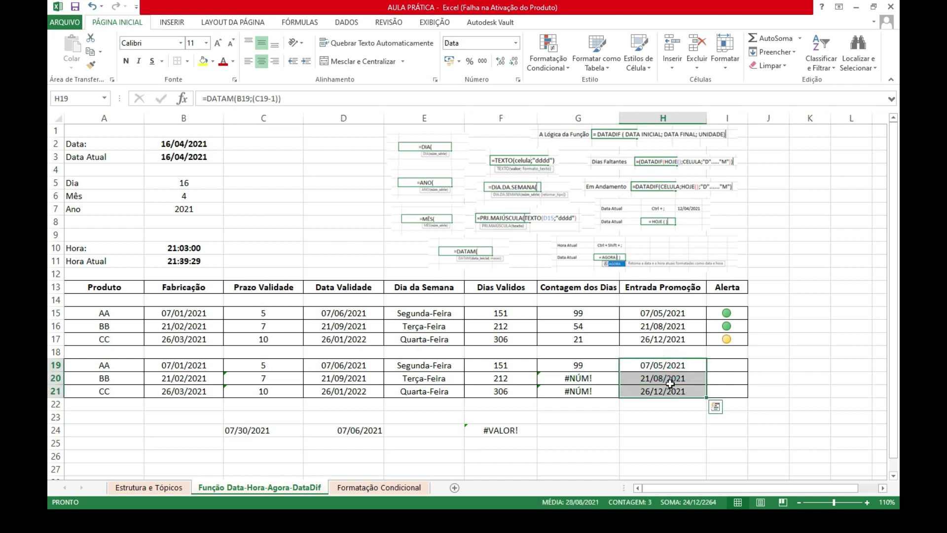
key(Delete)
drag(236, 429, 488, 435)
key(Delete)
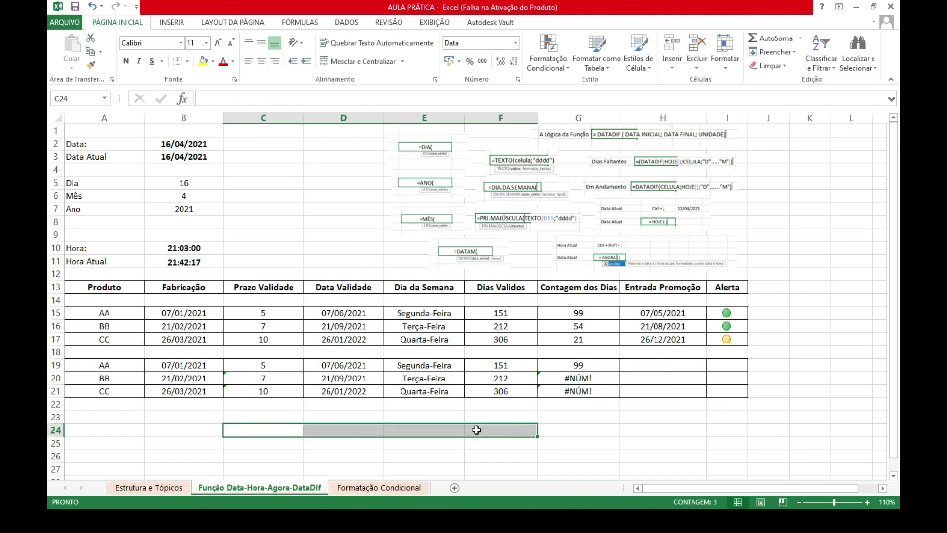
click(561, 447)
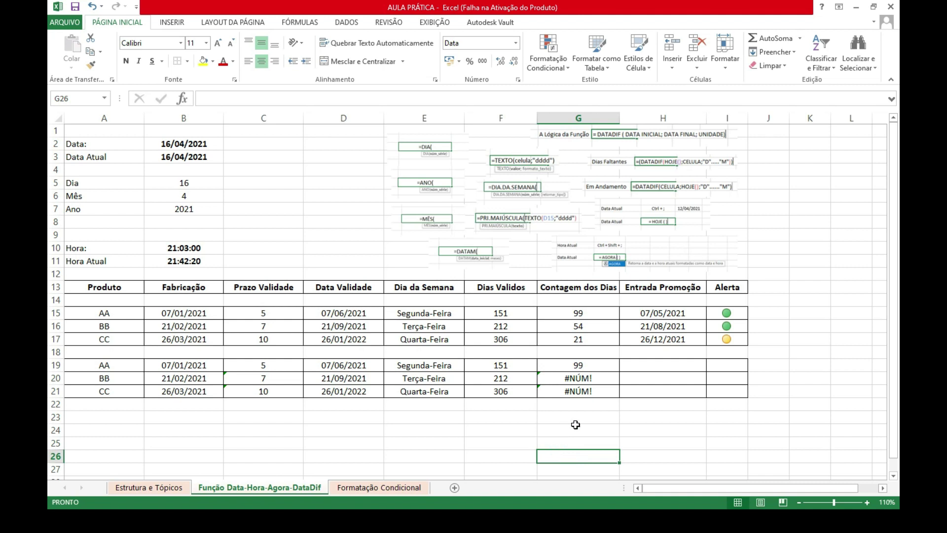
- Enter =DATAM(B19;(C19-1)) in H19 to calculate product AA's Entrada Promoção one month before its validity ends
click(668, 313)
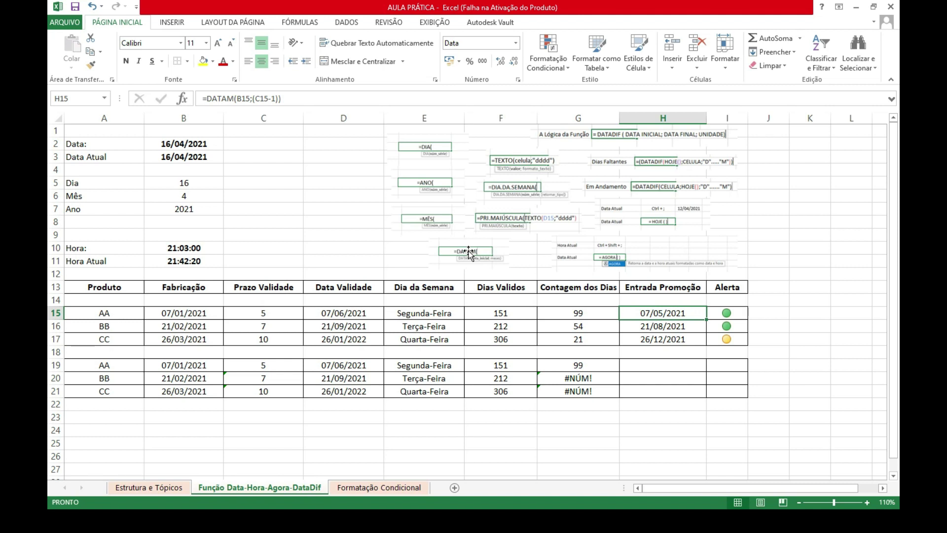
click(667, 366)
text(dat)
key(BackSpace)
key(BackSpace)
key(BackSpace)
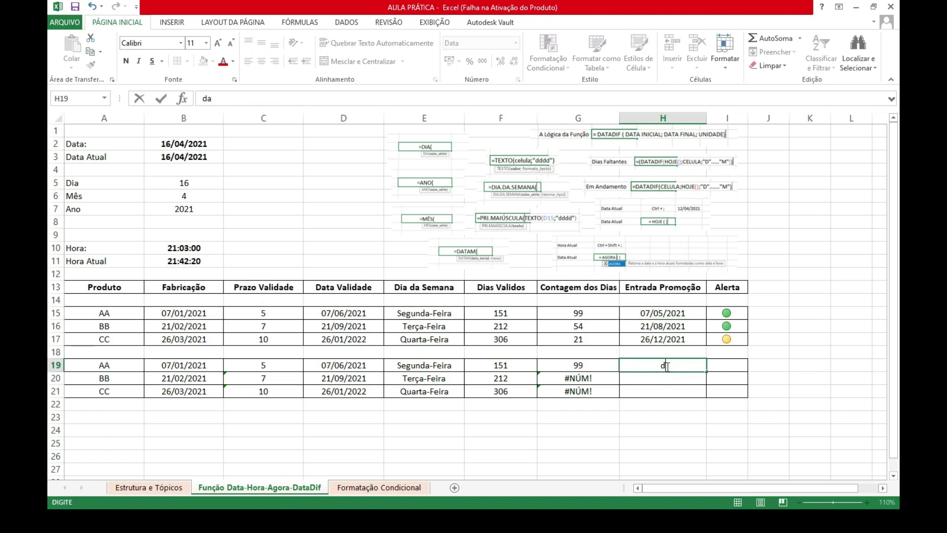
text(=)
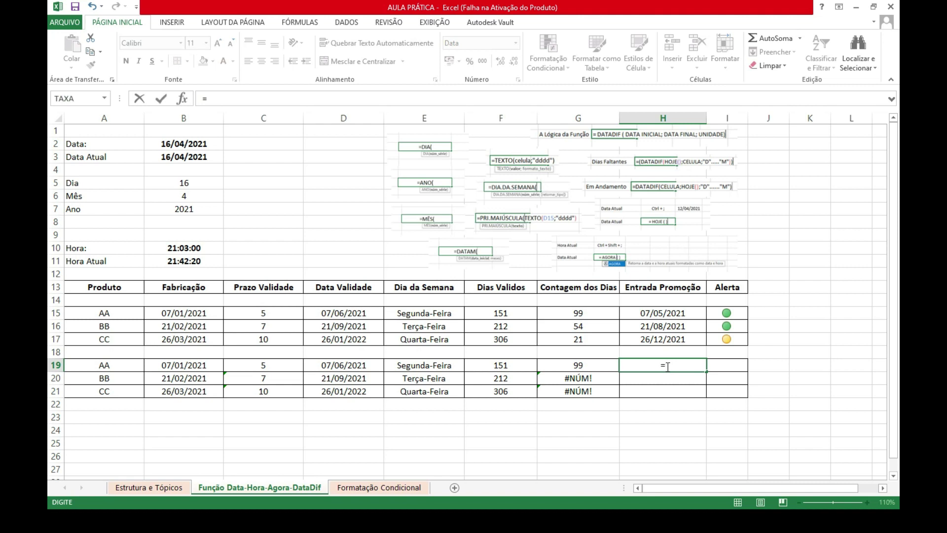
text(data)
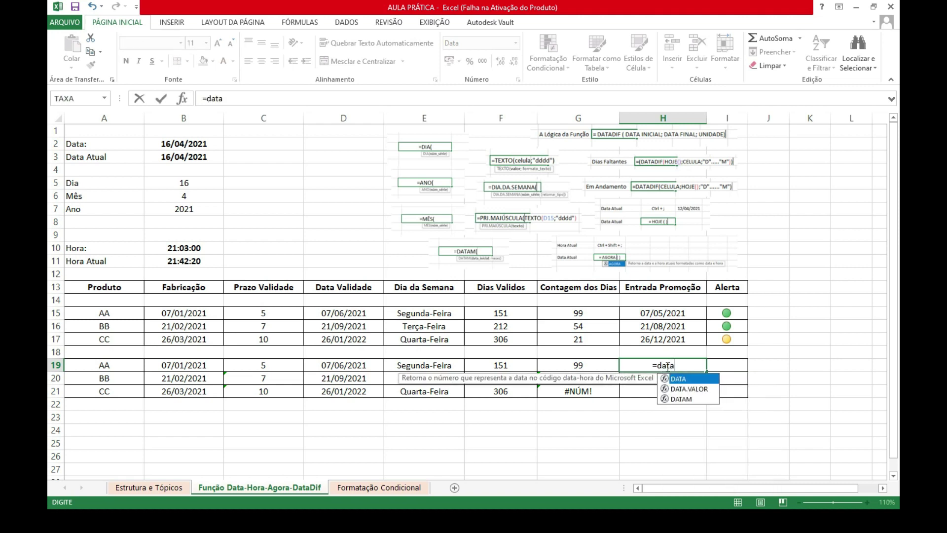
text(m)
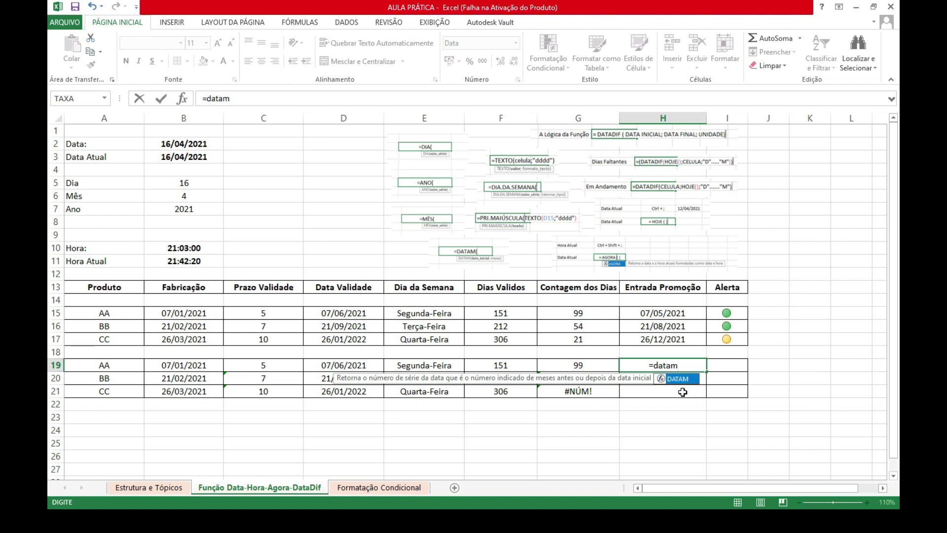
key(Tab)
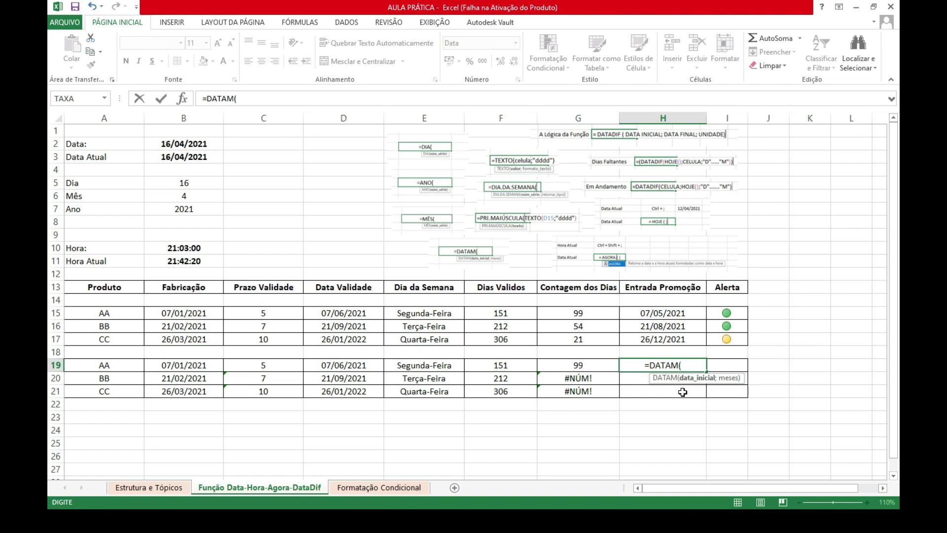
click(187, 365)
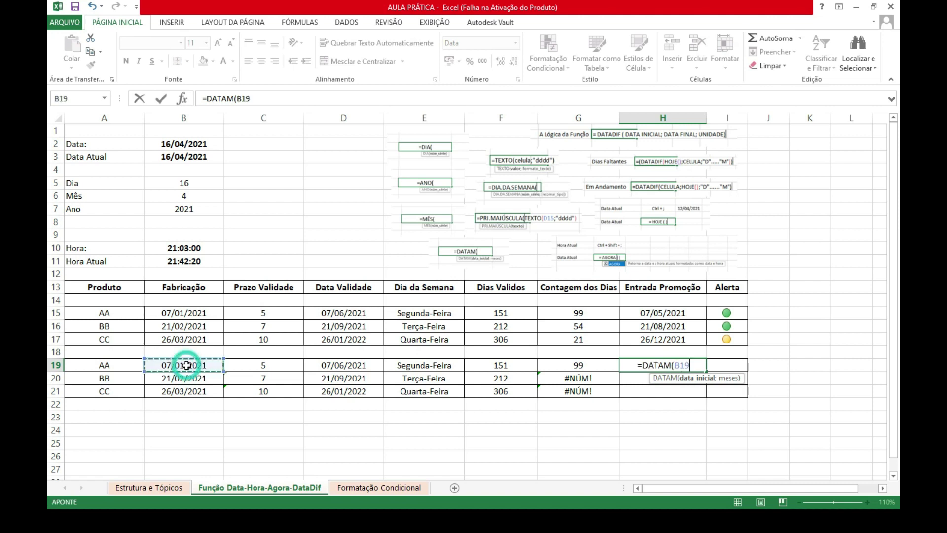
text(;)
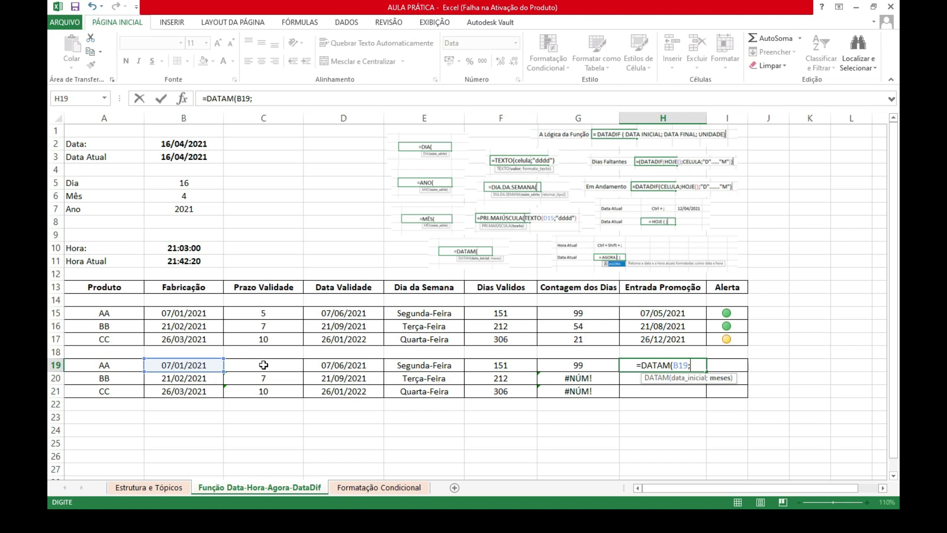
text(()
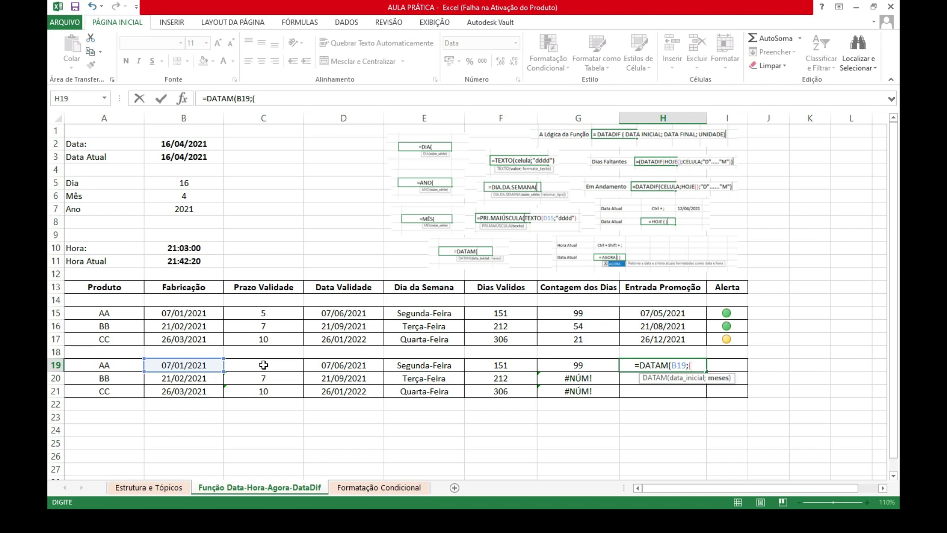
click(263, 364)
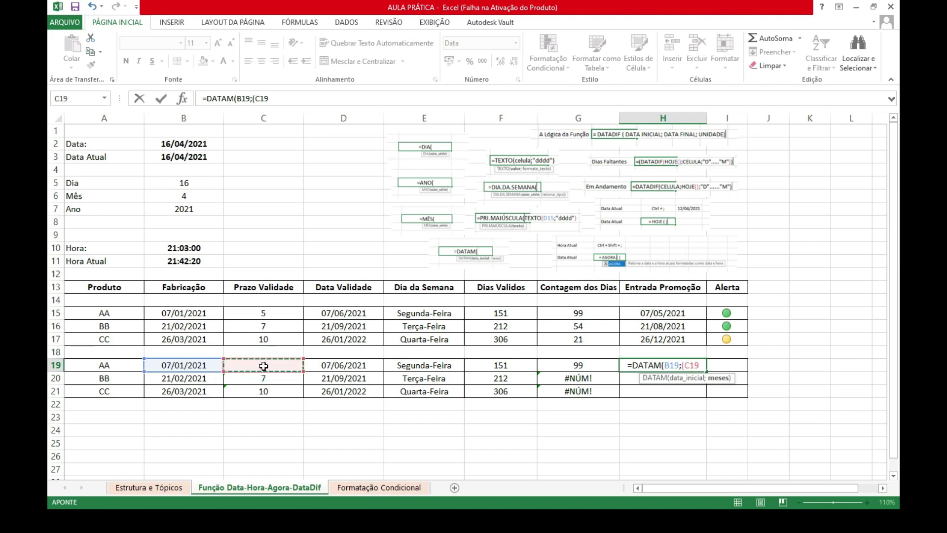
text(-1))
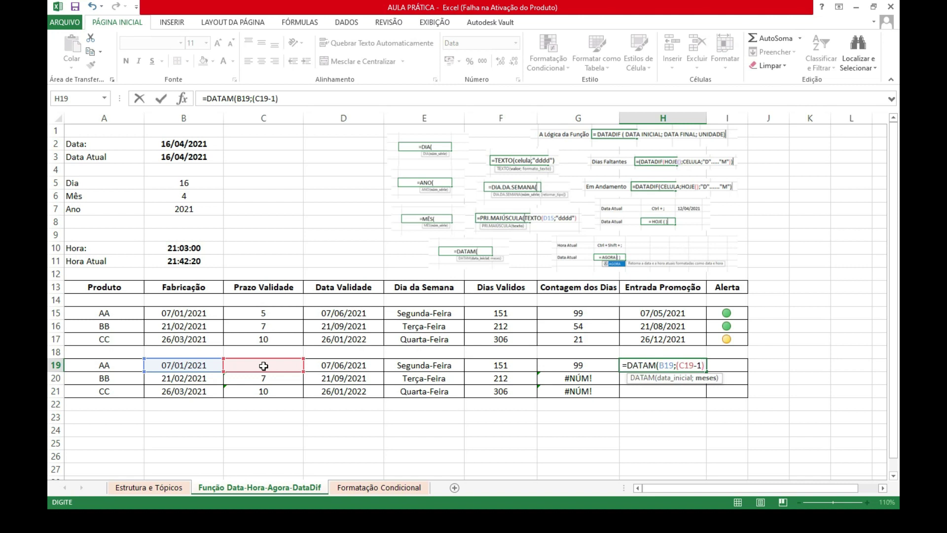
text())
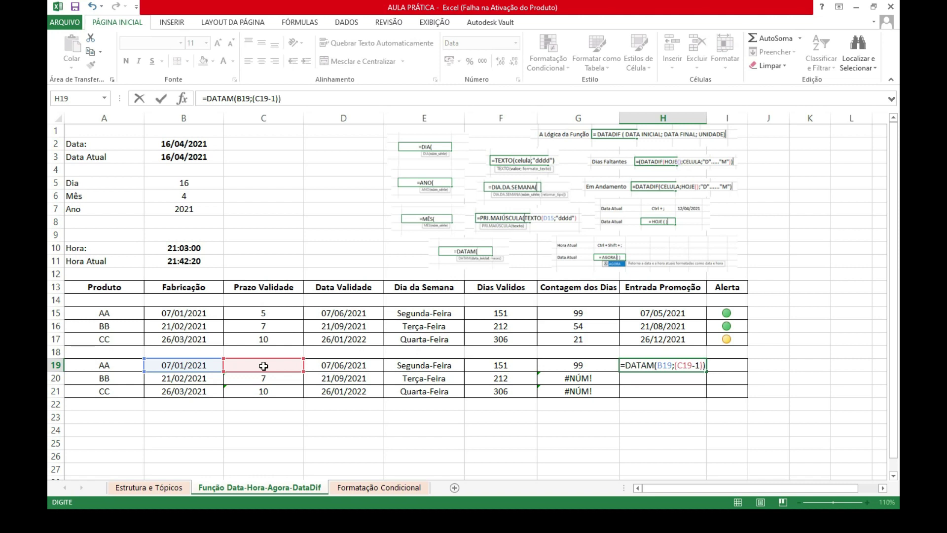
key(Return)
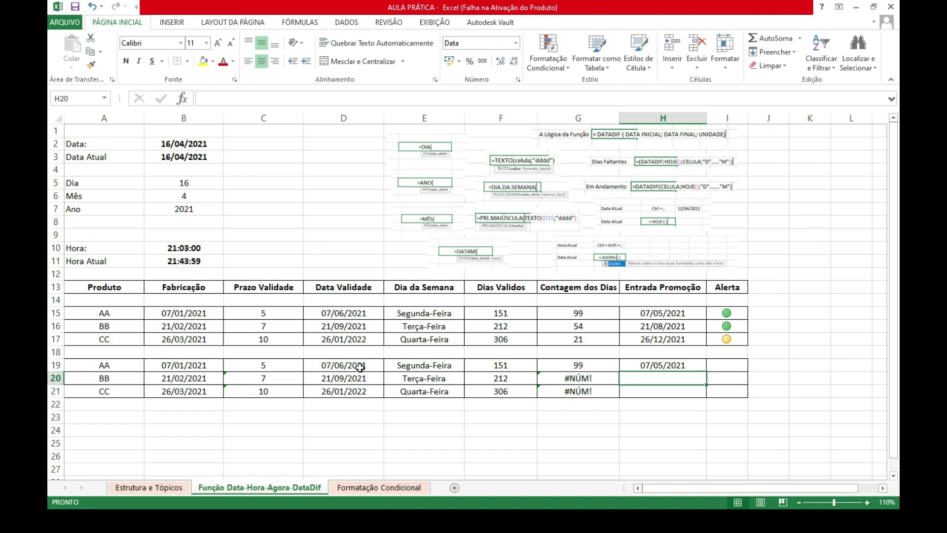
- Fill the Entrada Promoção formula from H19 down to H21 for products BB and CC
click(690, 366)
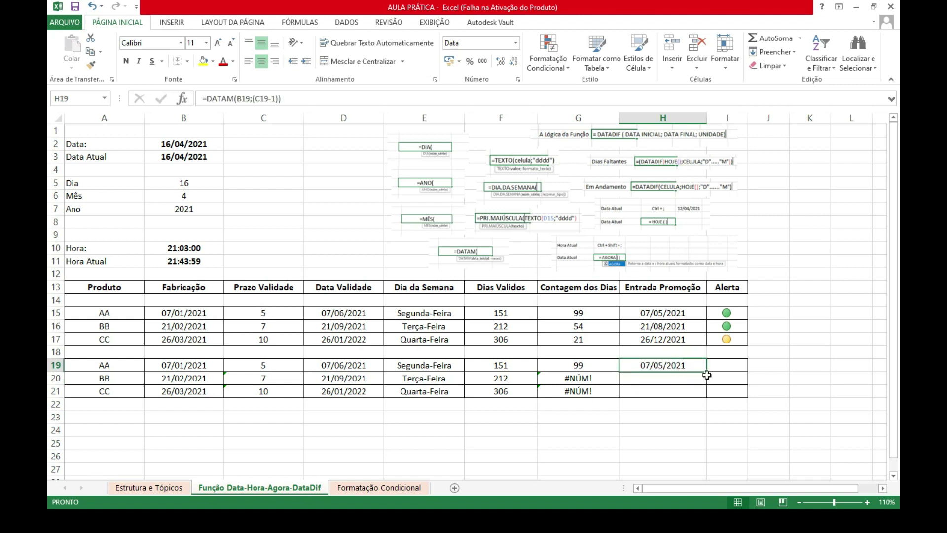
drag(706, 372, 702, 395)
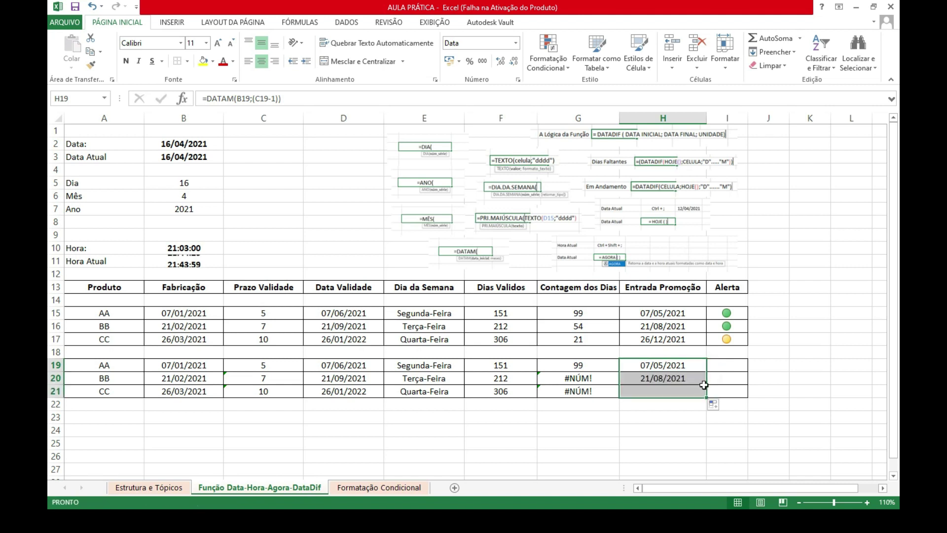
click(676, 443)
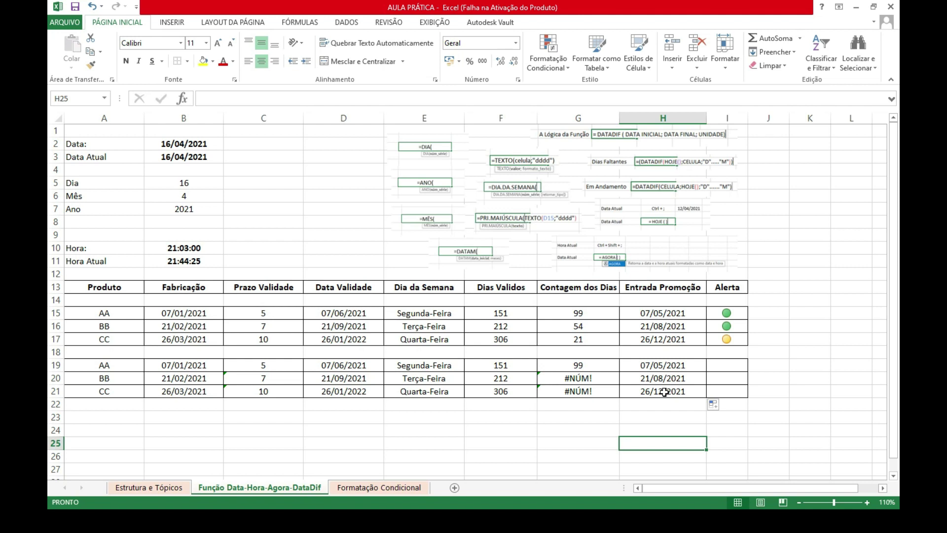
click(783, 439)
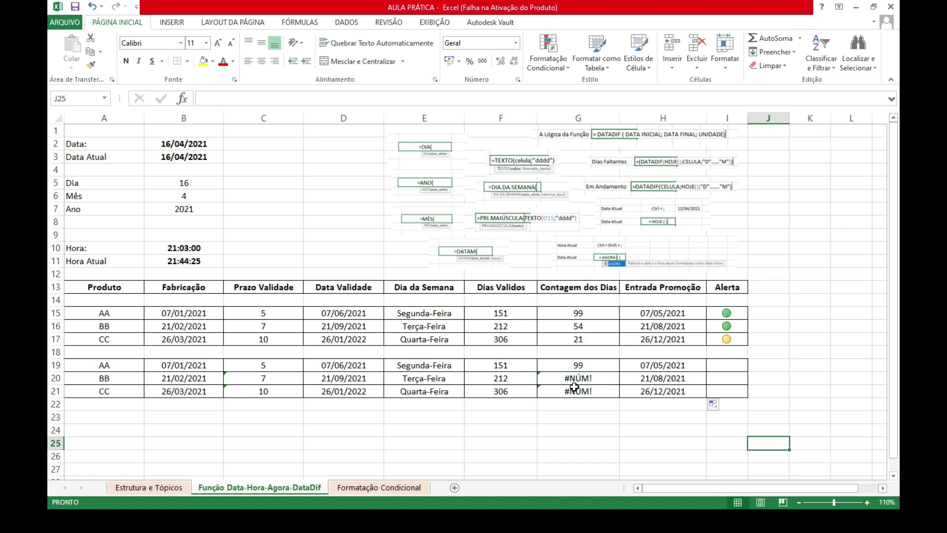
- Make the Data Atual reference absolute in product AA's Contagem dos Dias formula, giving =DATADIF(B19;$B$3;"D") in G19
click(581, 365)
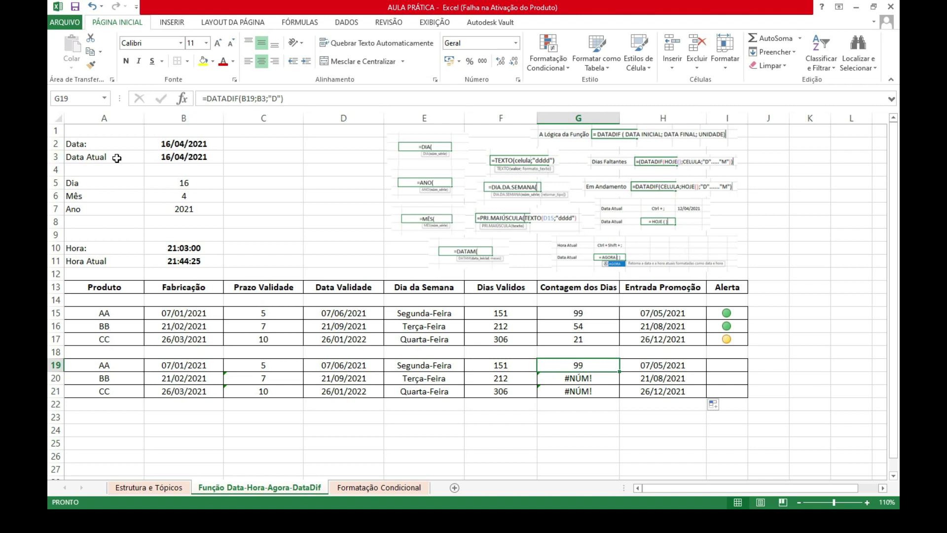
click(261, 98)
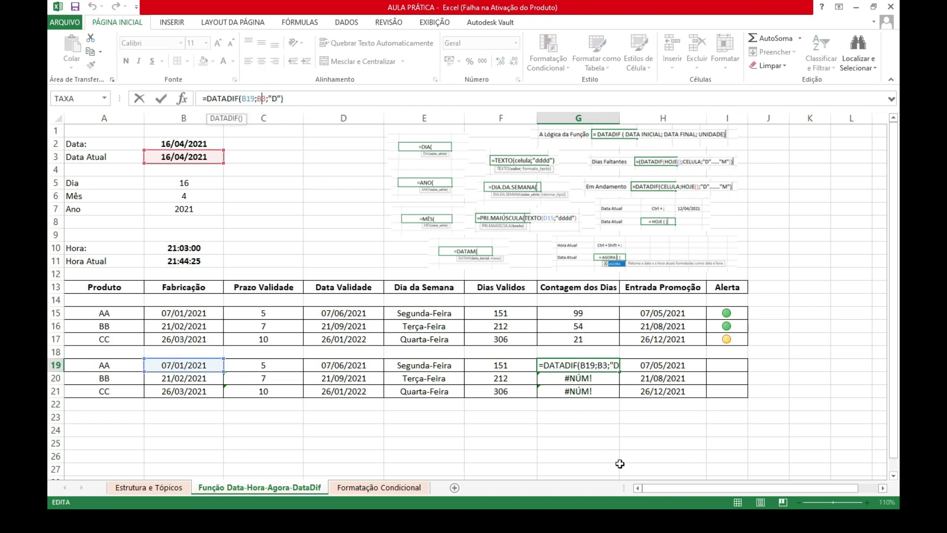
click(567, 455)
click(589, 380)
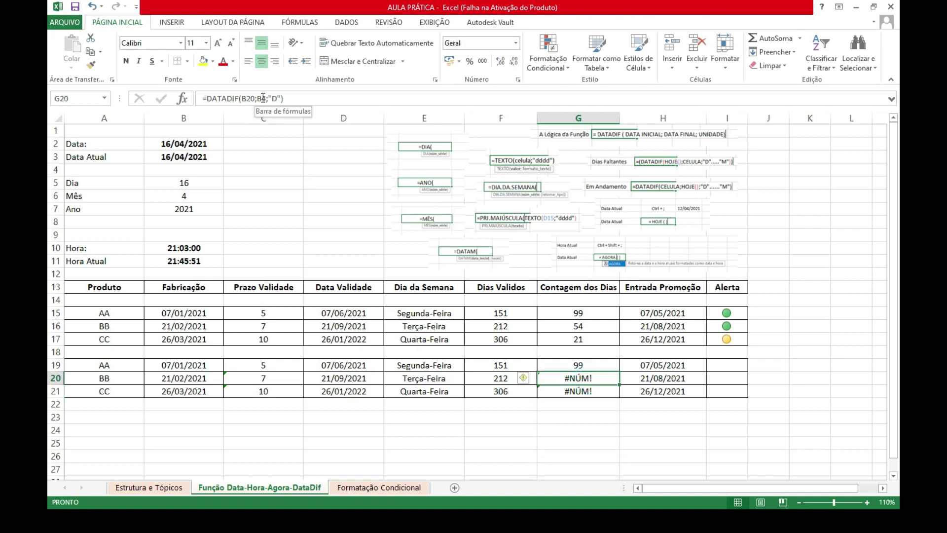
click(587, 391)
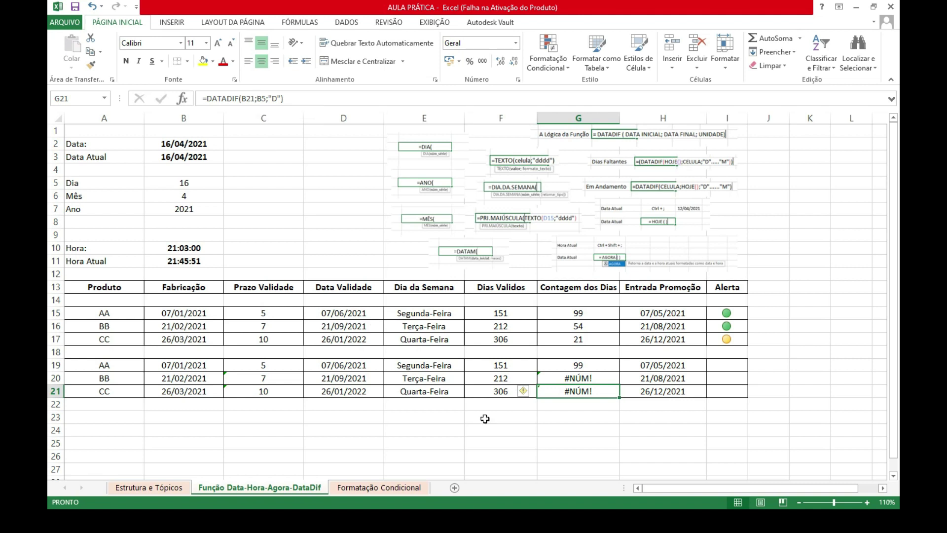
click(590, 364)
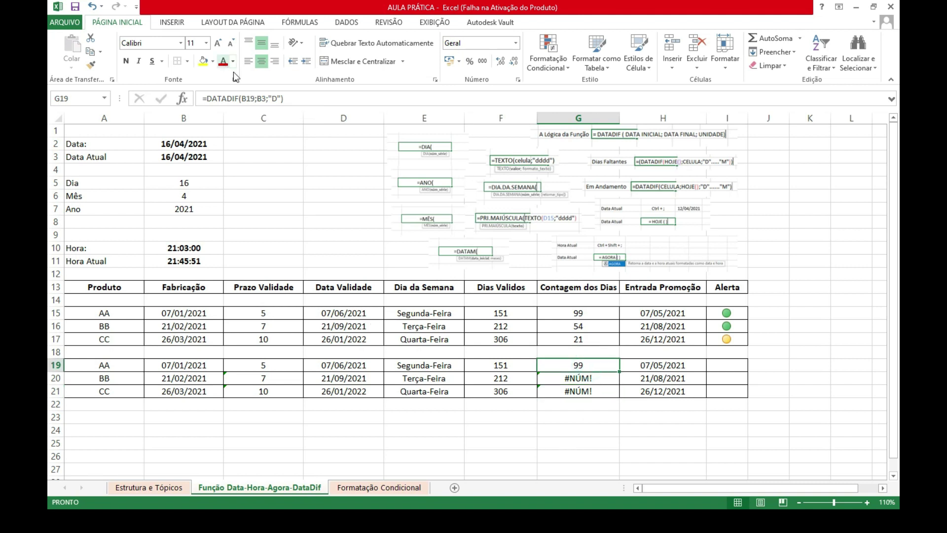
click(262, 98)
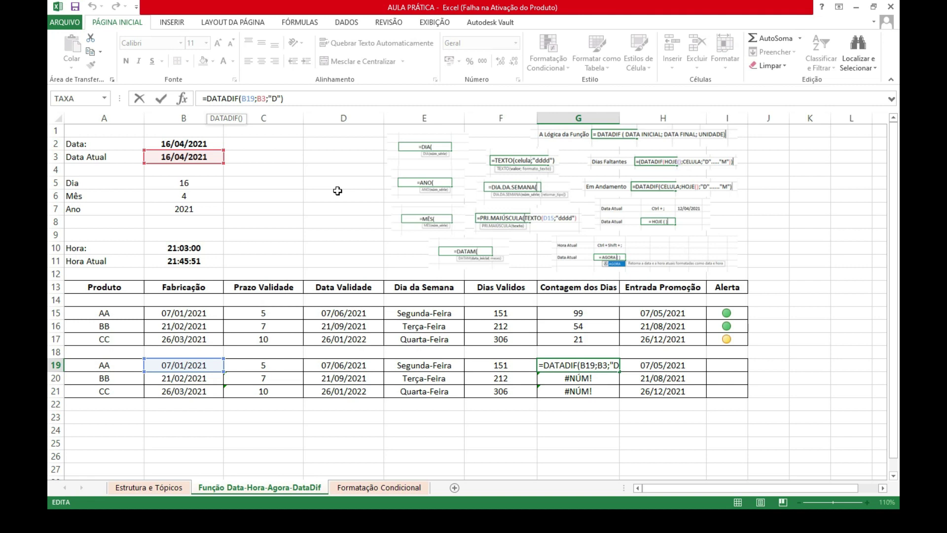
key(F4)
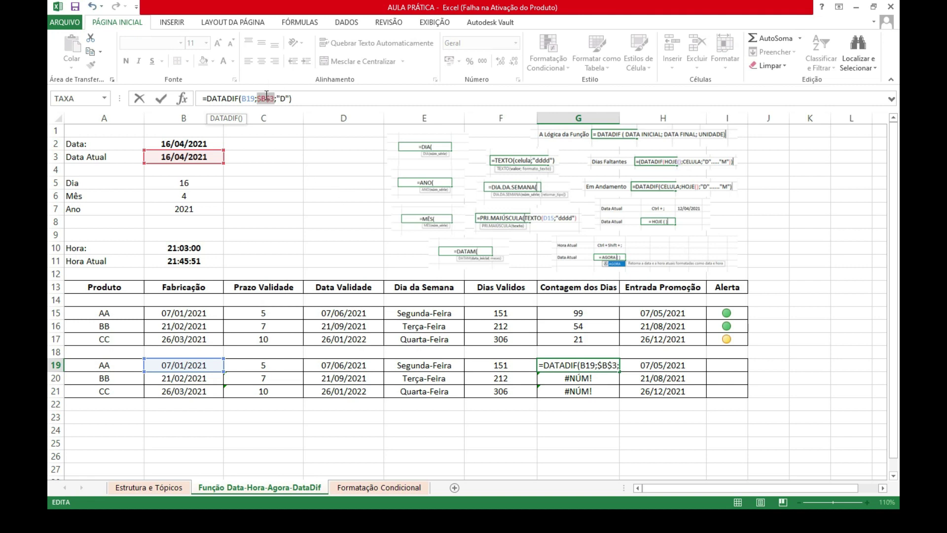
click(298, 97)
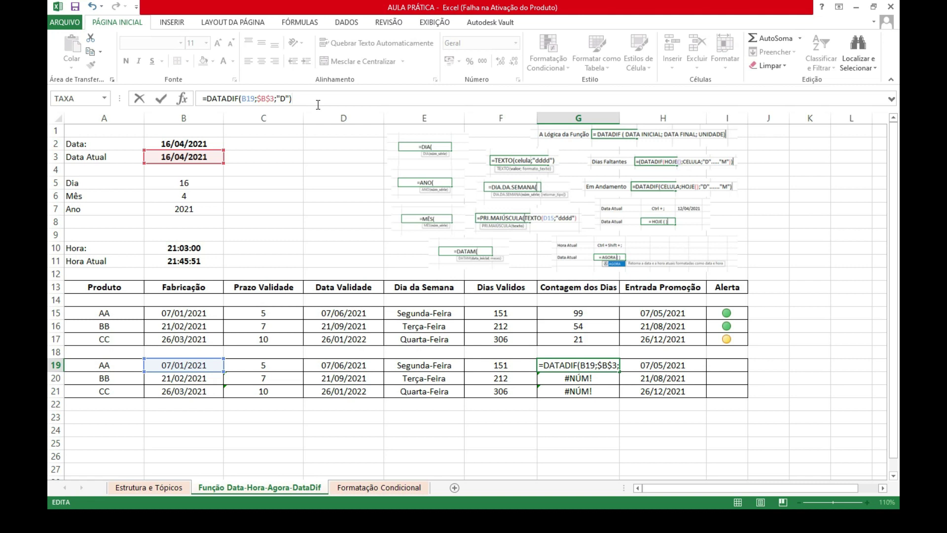
key(Return)
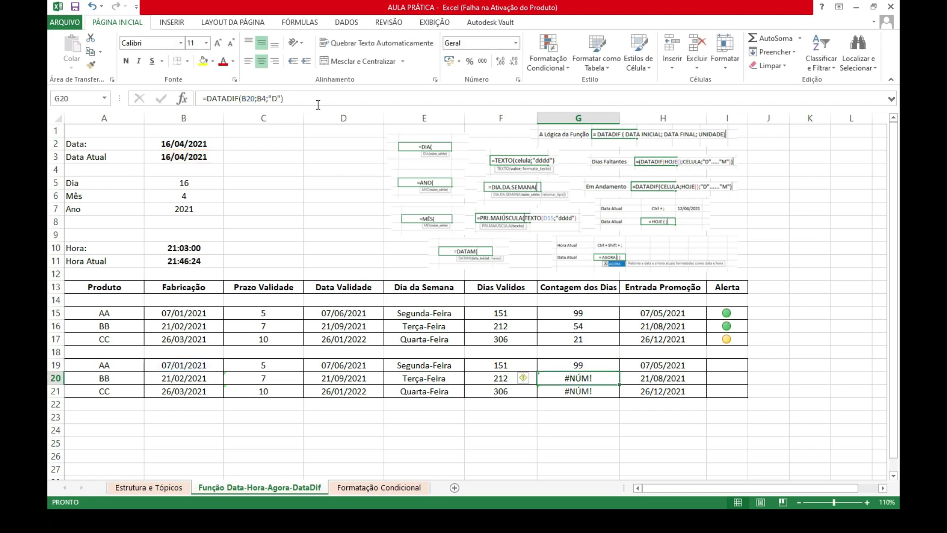
- Refill the corrected Contagem dos Dias formula from G19 down to G21
click(602, 364)
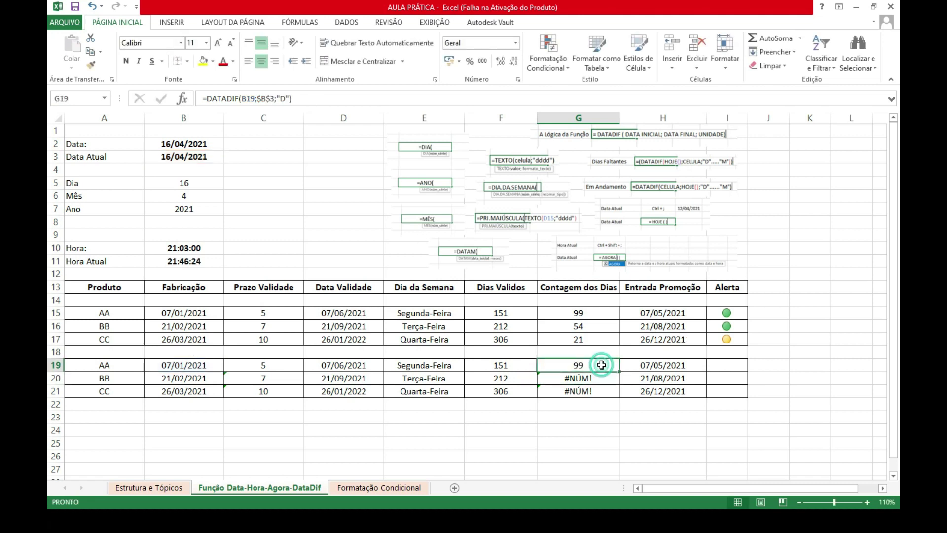
drag(619, 372, 620, 397)
click(564, 439)
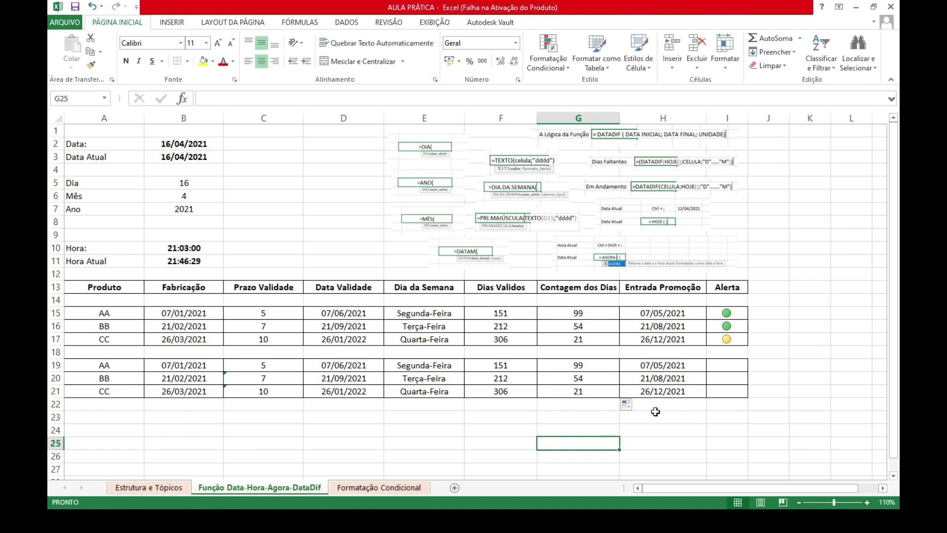
click(655, 432)
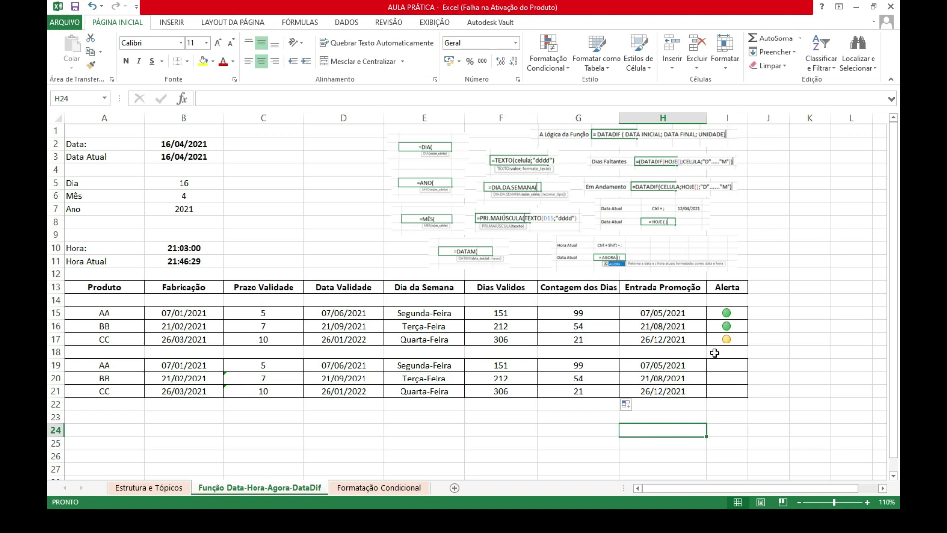
- Enter =G19 in I19 to link product AA's Alerta to its Contagem dos Dias
drag(724, 368, 726, 391)
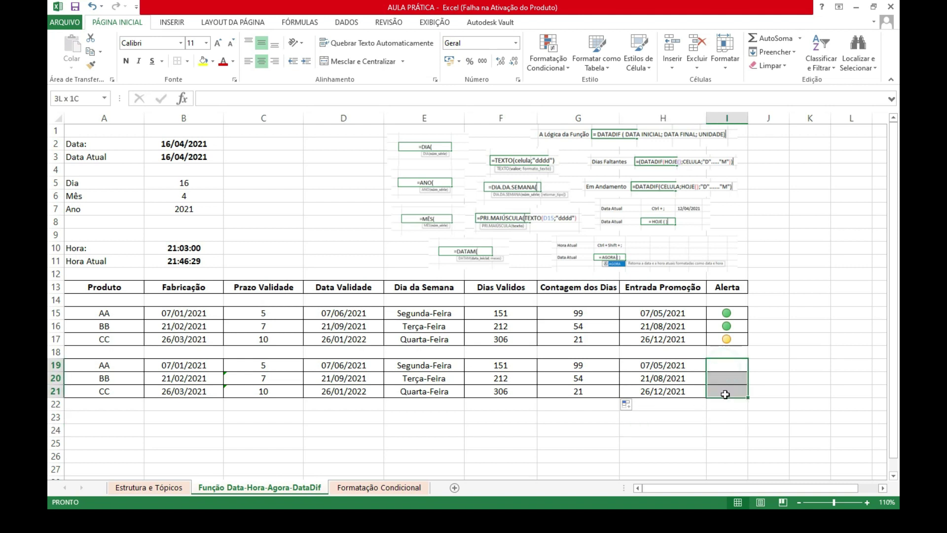
click(644, 439)
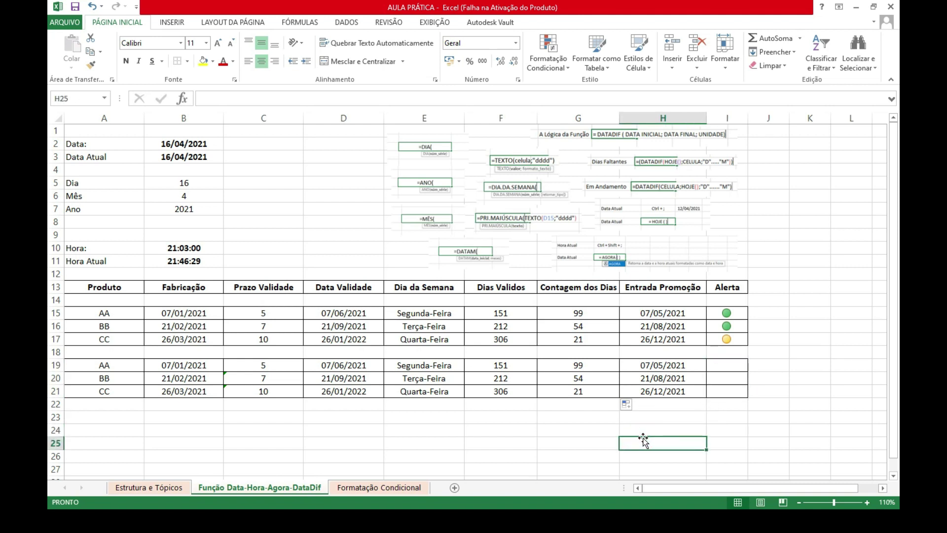
click(726, 366)
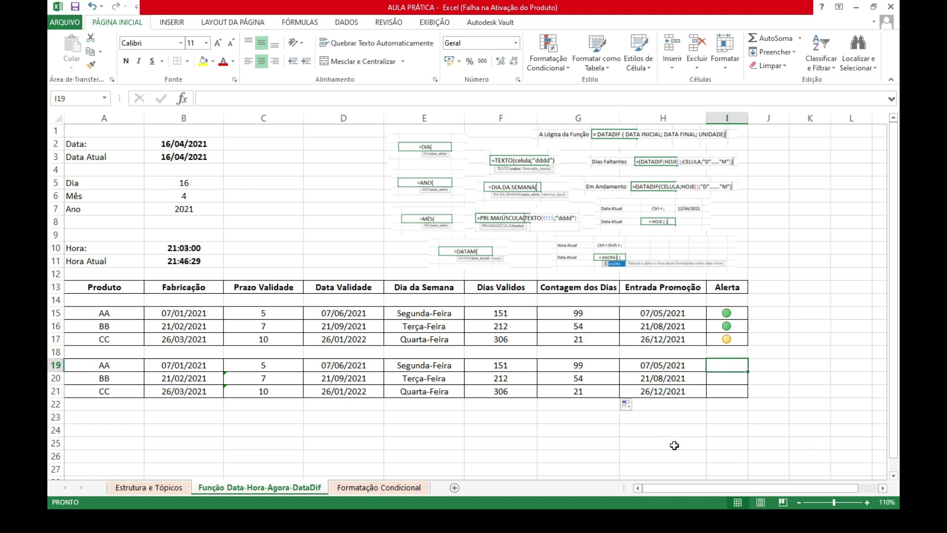
text(=)
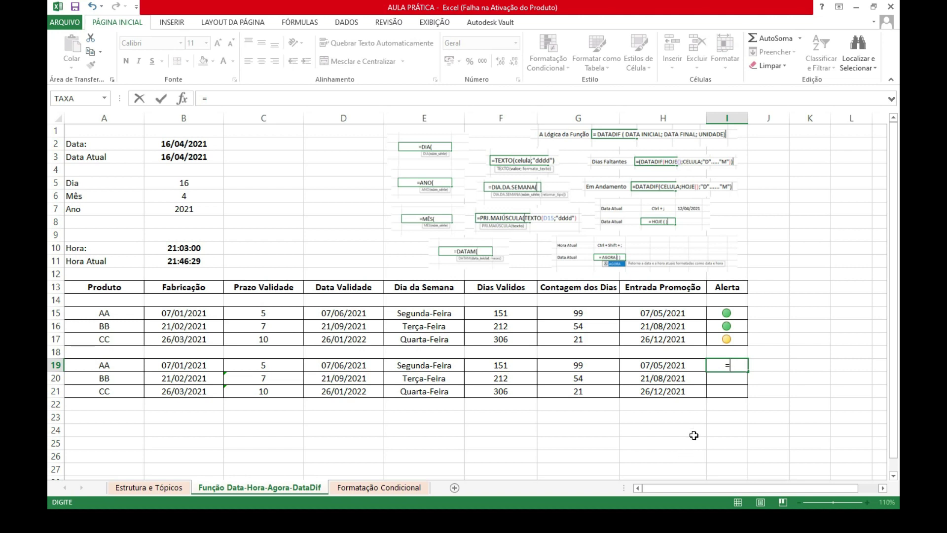
click(575, 366)
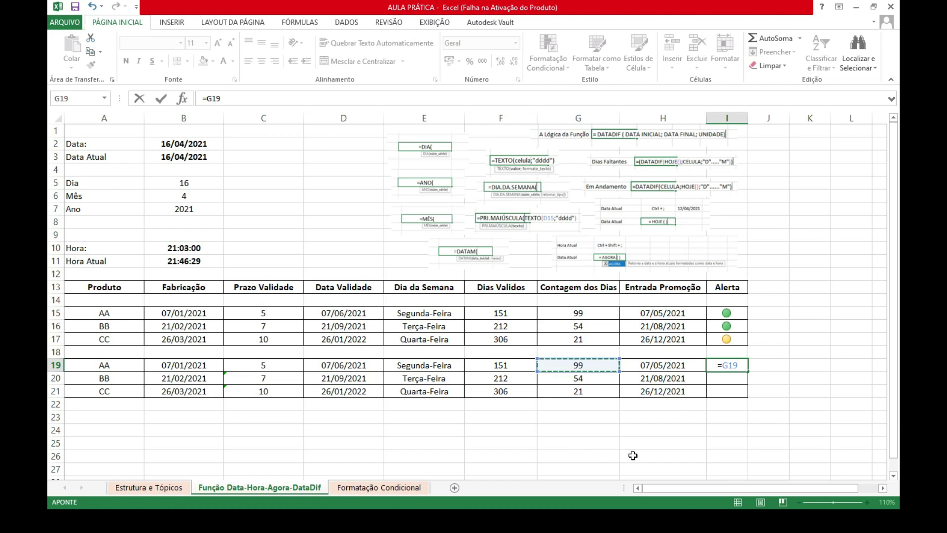
key(Return)
click(723, 455)
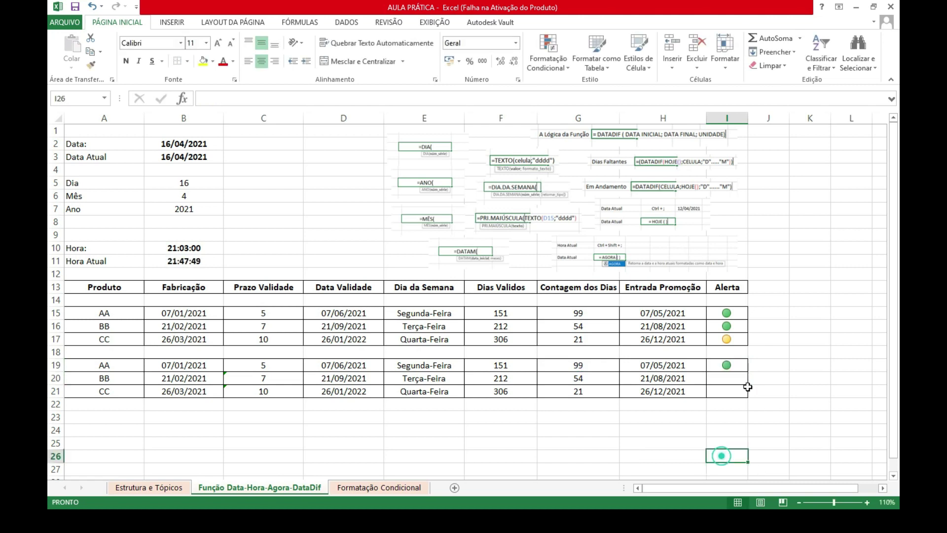
- Clear the conditional formatting rules from the Alerta cells I19:I21
drag(735, 364, 735, 391)
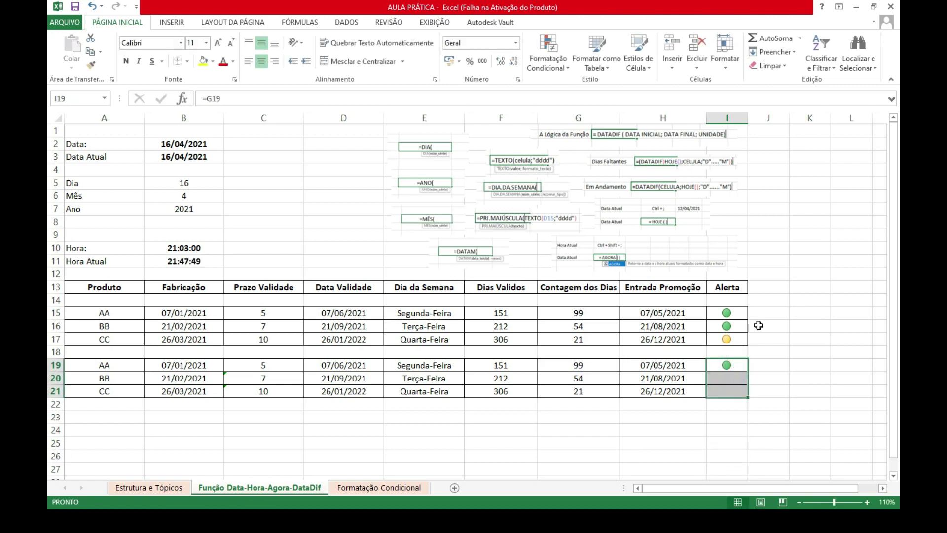
click(567, 62)
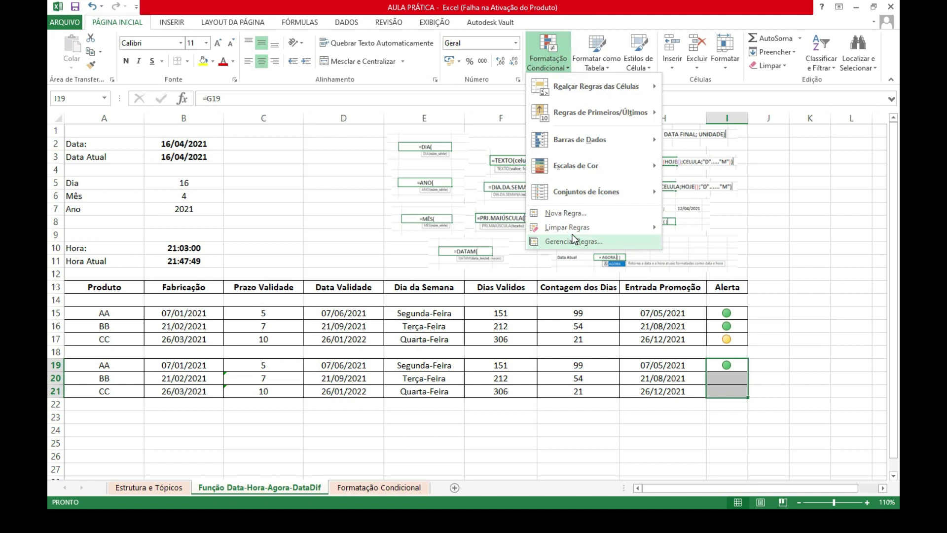
mouse_move(579, 226)
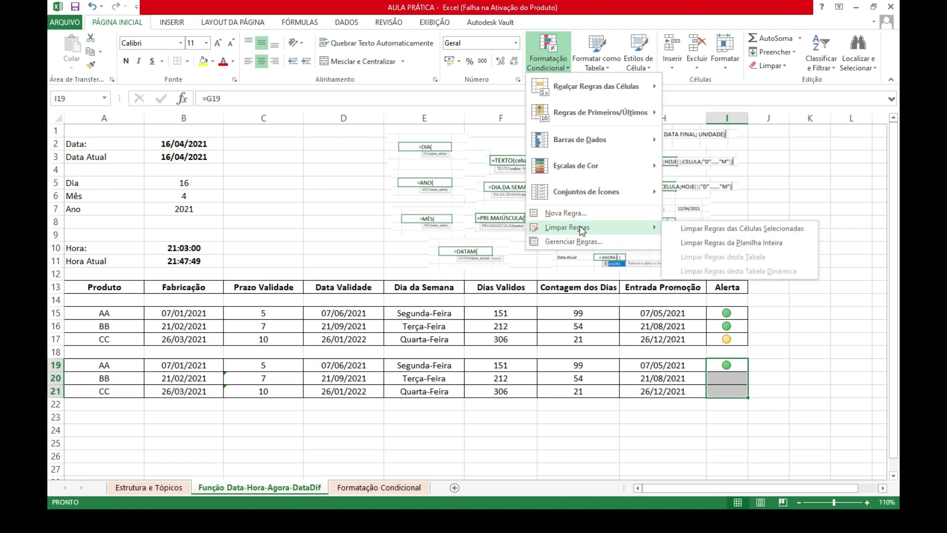
click(787, 228)
click(804, 390)
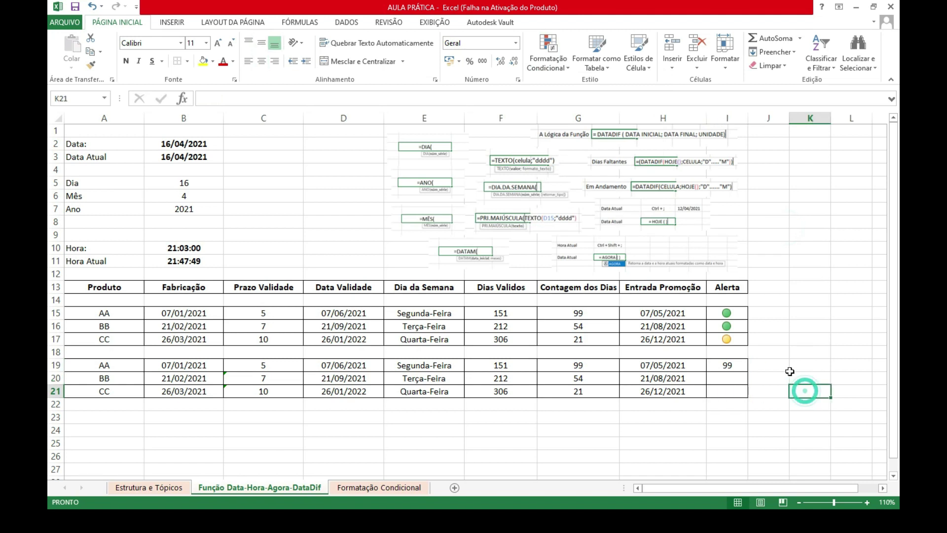
- Fill the Alerta formula from I19 down to I21 for products BB and CC
click(734, 369)
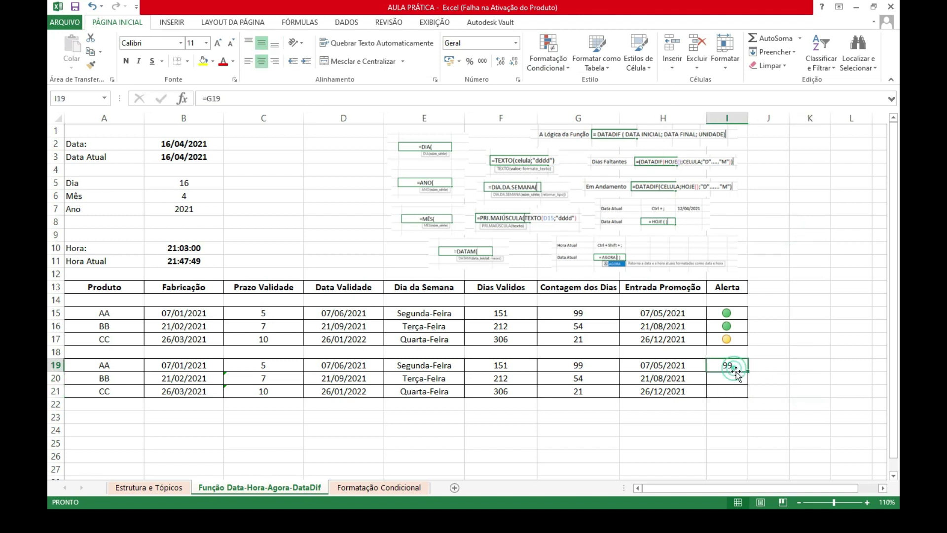
drag(749, 371, 732, 393)
click(706, 442)
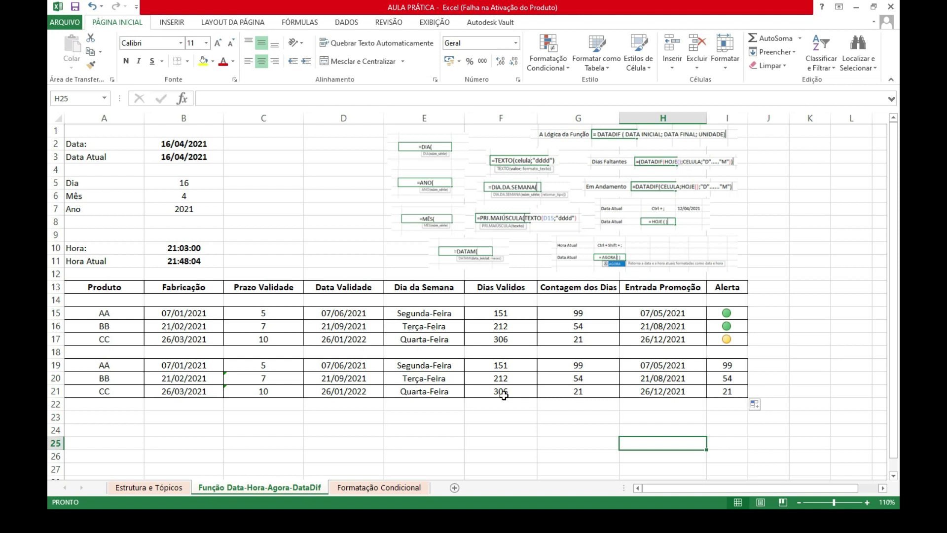
- Add a new conditional formatting rule to I19:I21 with the Barra de Dados style and its default settings
drag(728, 366, 728, 392)
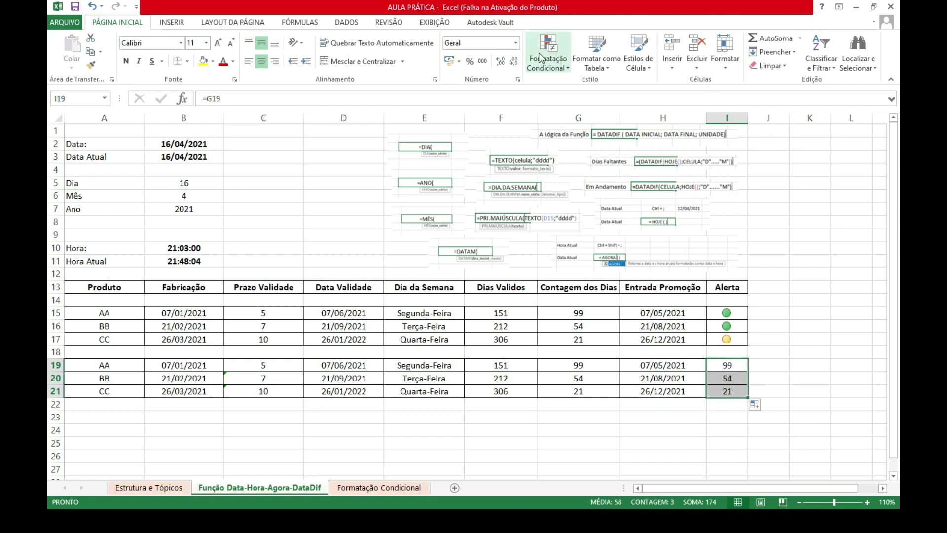
click(567, 67)
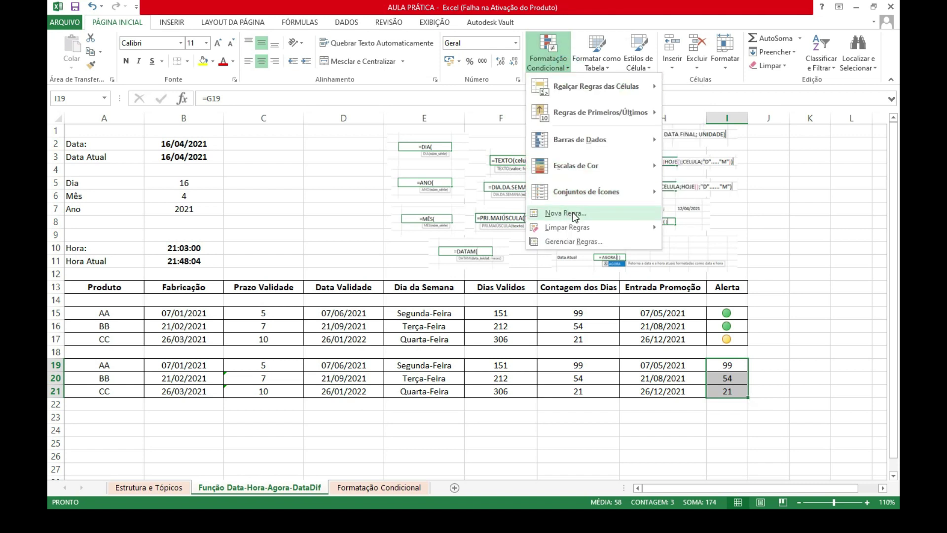
click(576, 216)
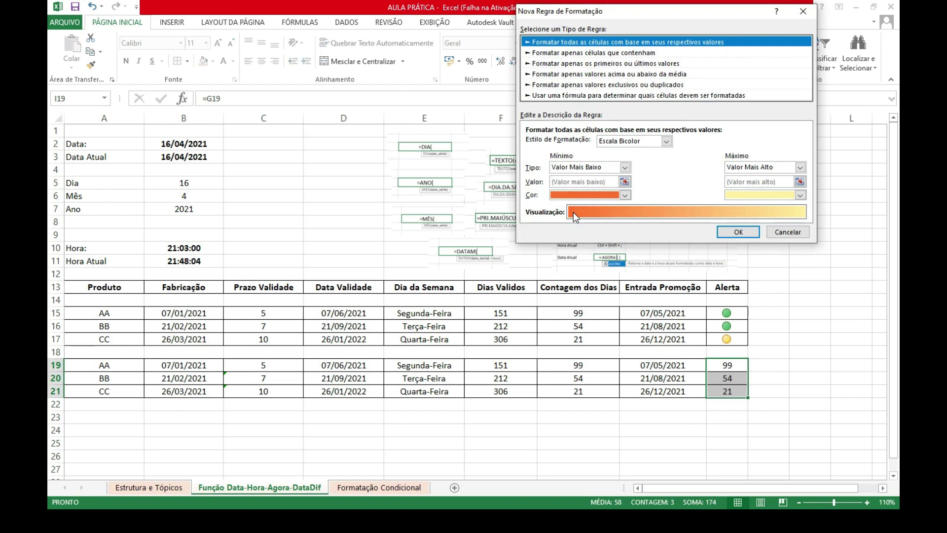
click(667, 142)
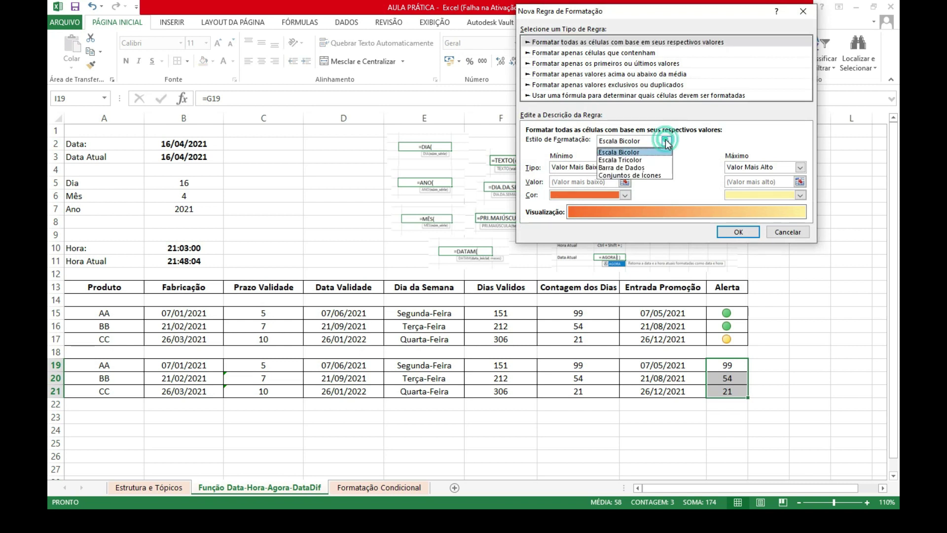
click(641, 168)
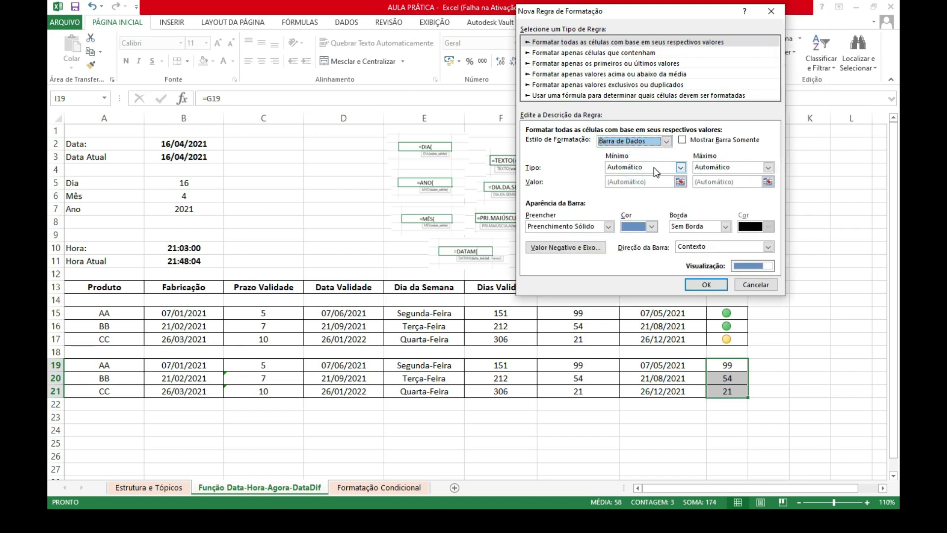
click(707, 286)
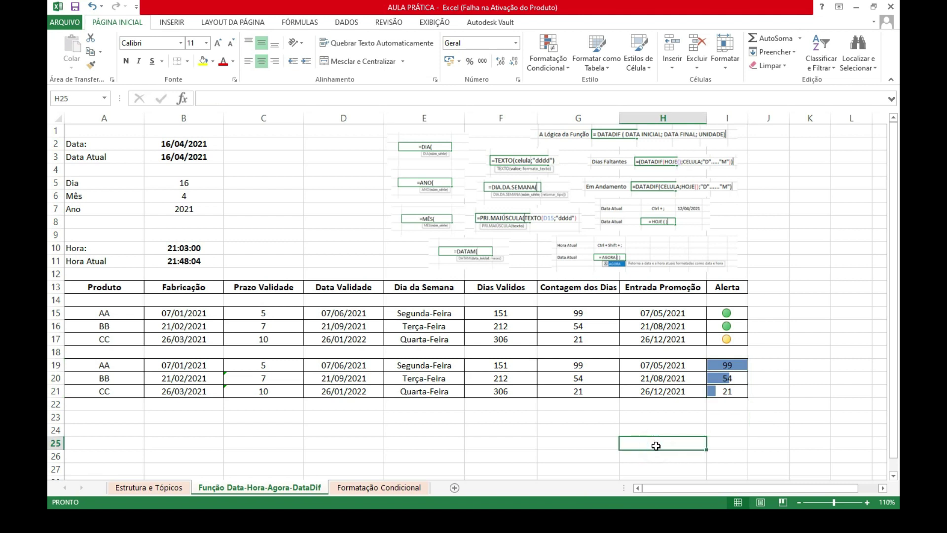
click(822, 403)
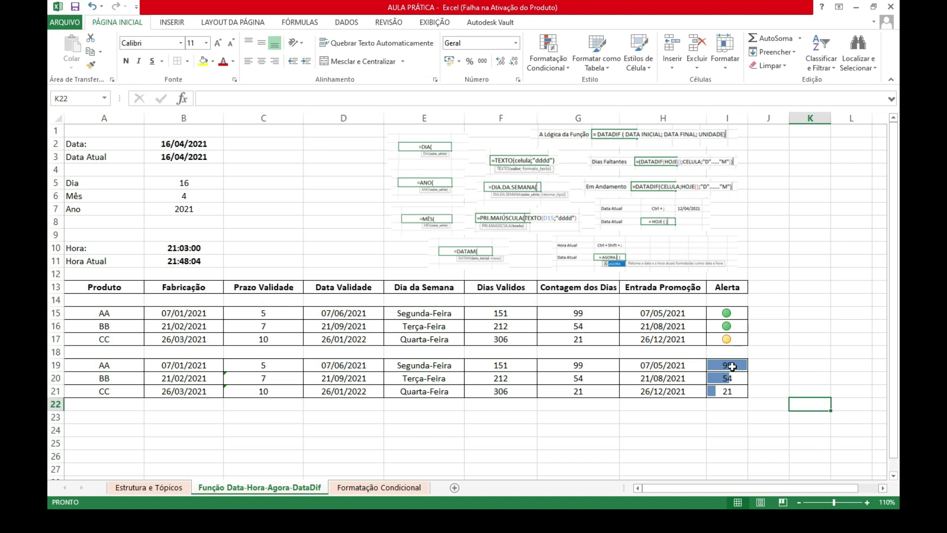
- Edit the existing data bar rule on I19:I21 and change its formatting style to Escala Bicolor
drag(732, 366, 732, 392)
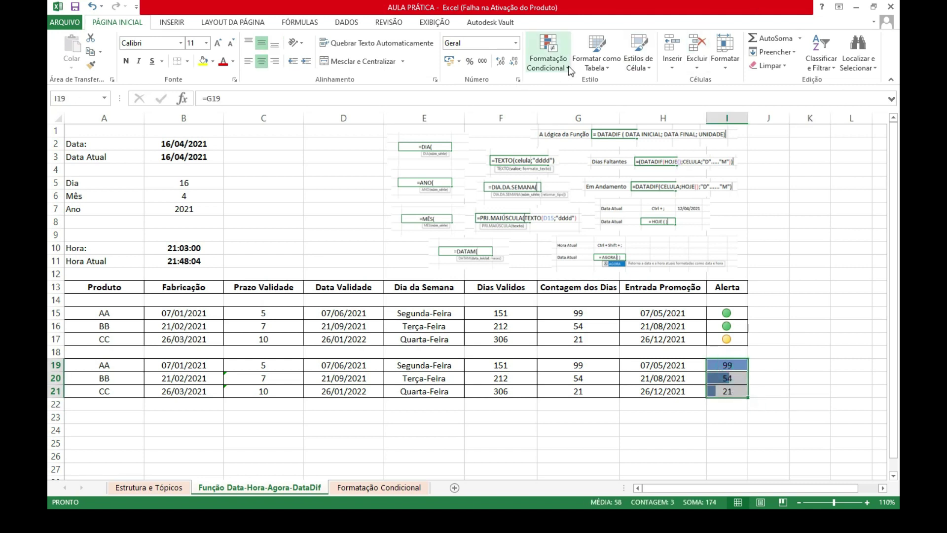
click(548, 53)
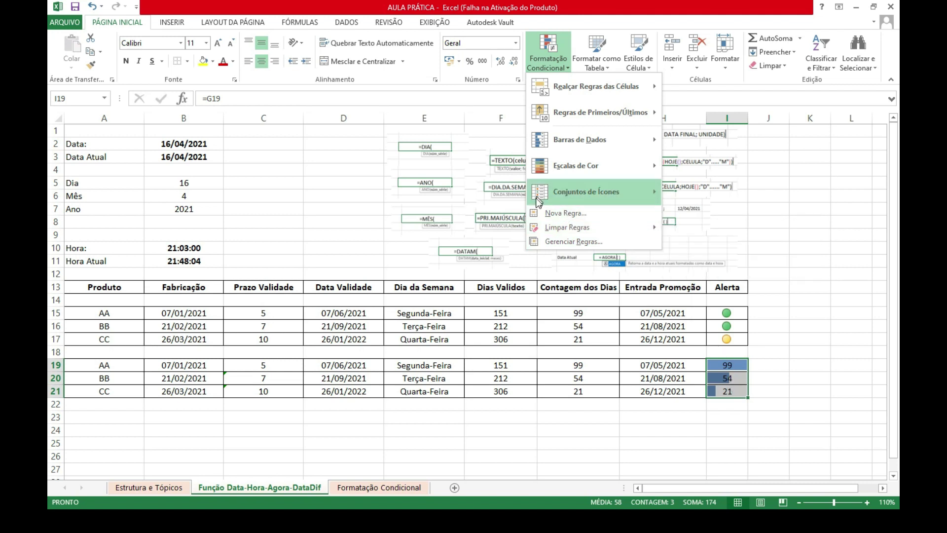
mouse_move(535, 201)
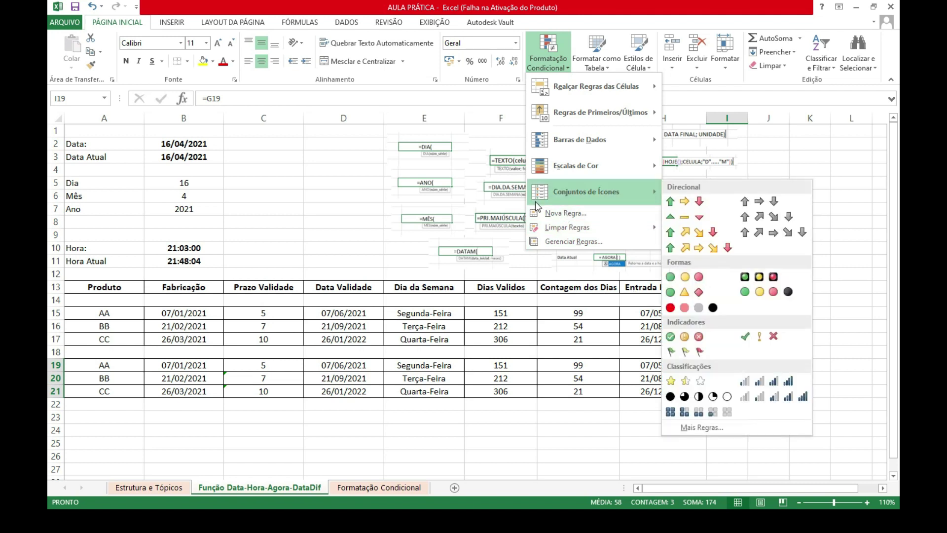
click(565, 242)
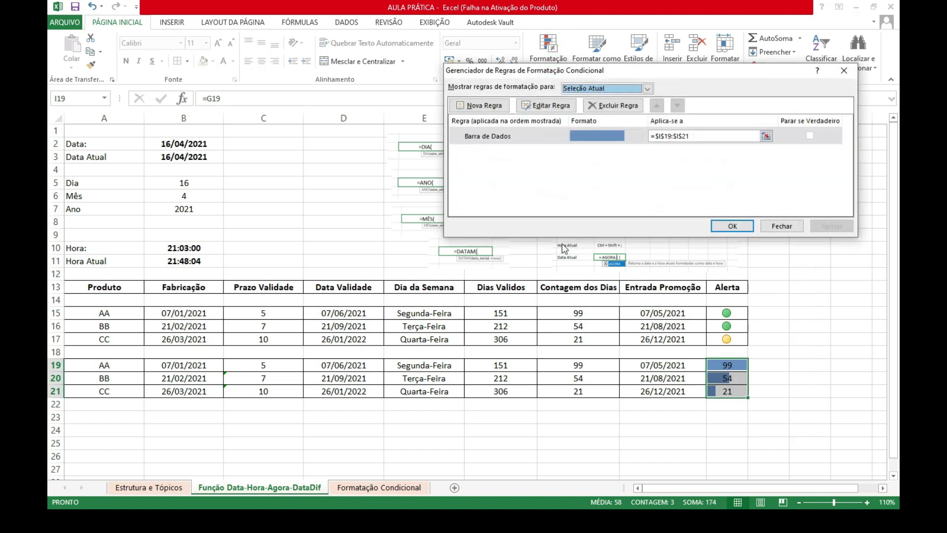
click(548, 105)
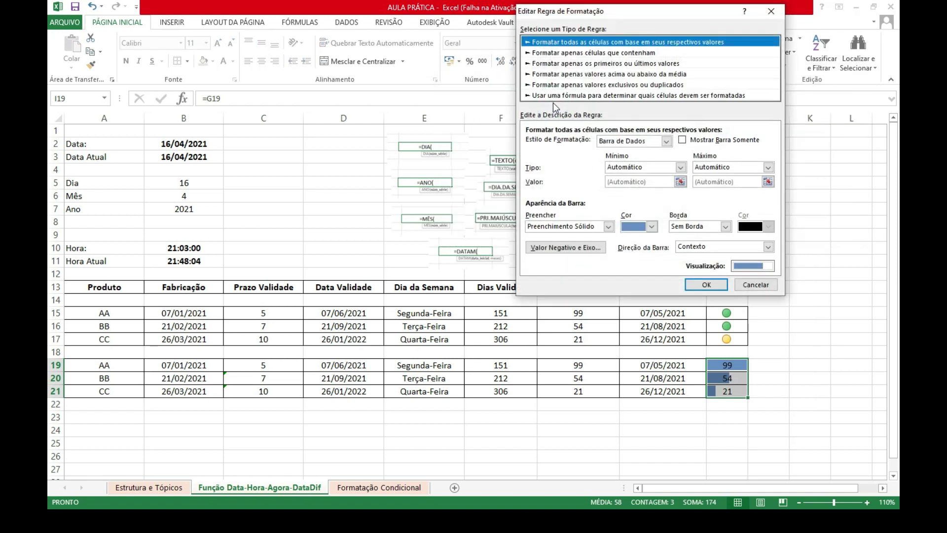
click(668, 142)
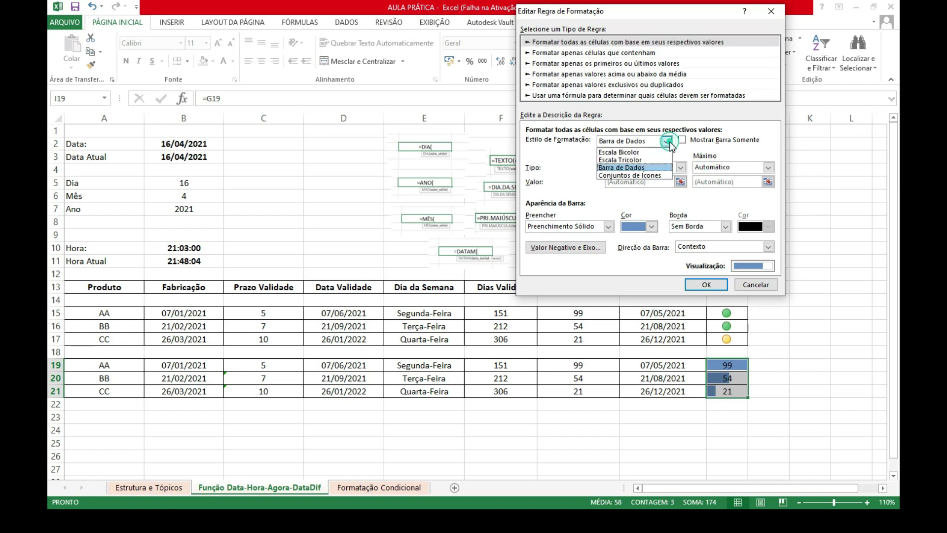
click(632, 153)
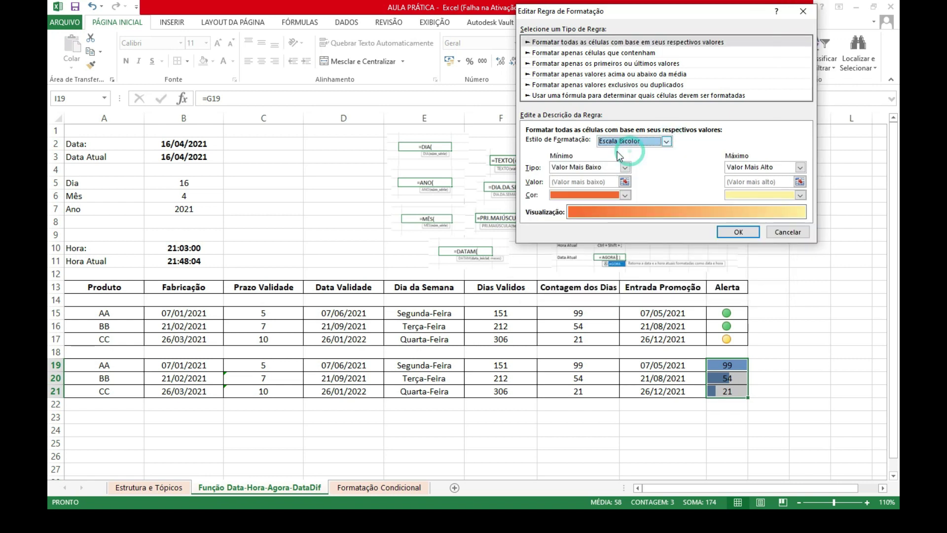
- Set the two-colour scale to red for the minimum and green for the maximum, and apply the rule to I19:I21
click(624, 194)
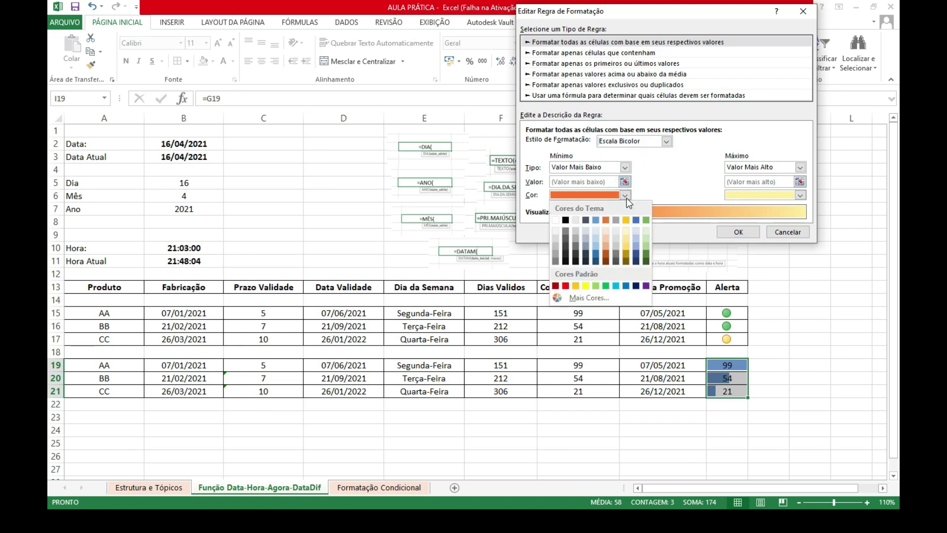
click(565, 286)
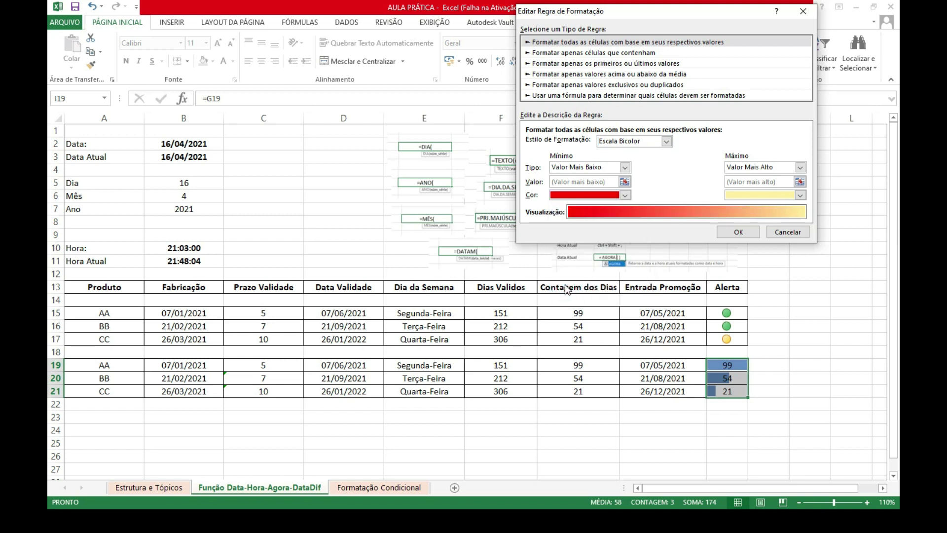
click(801, 194)
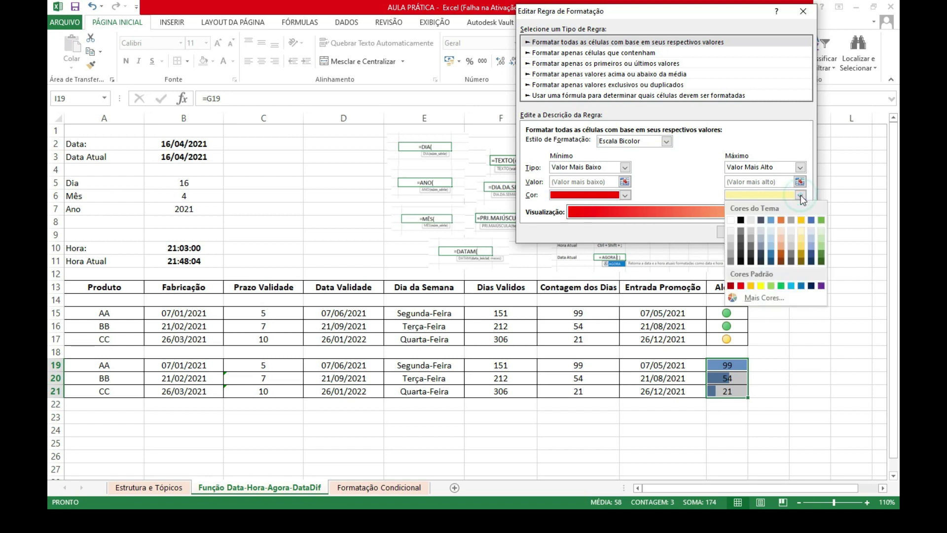
click(780, 286)
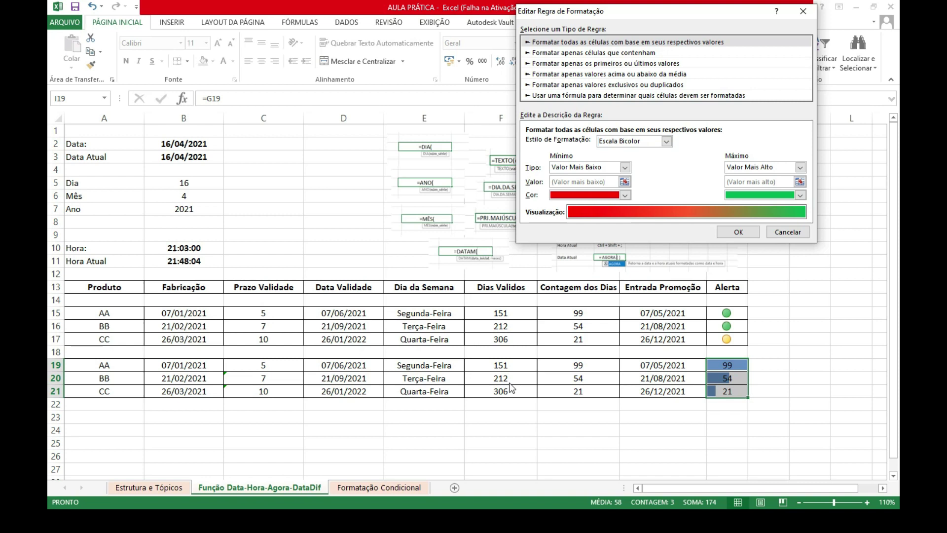
click(738, 232)
click(733, 226)
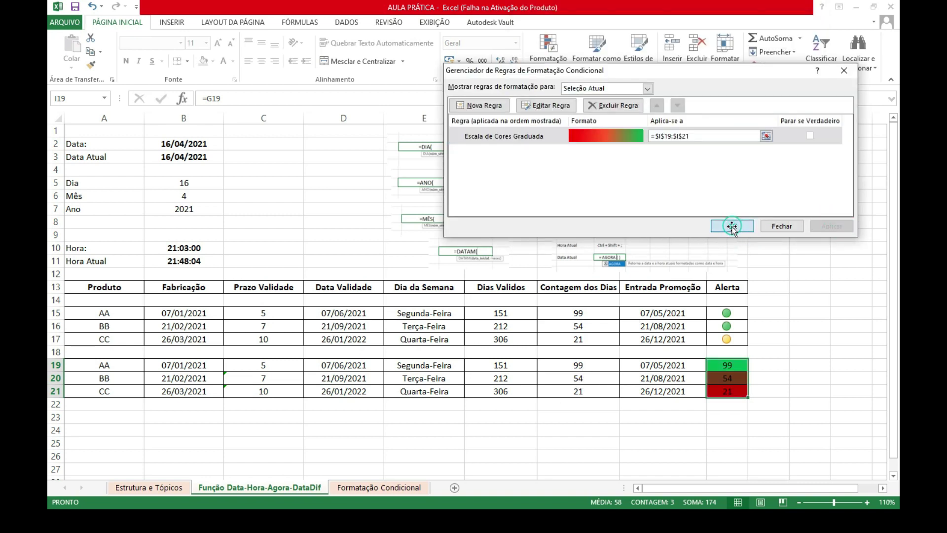
click(624, 456)
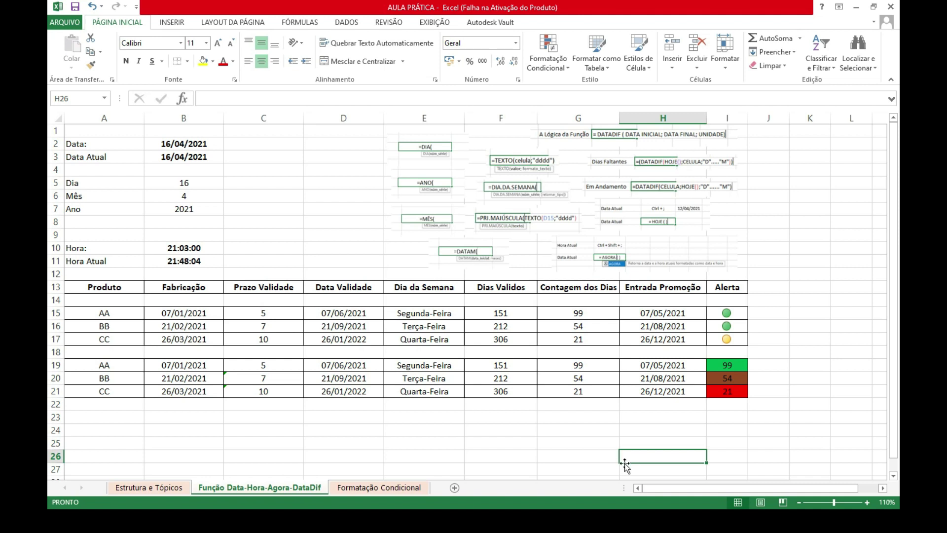
click(758, 441)
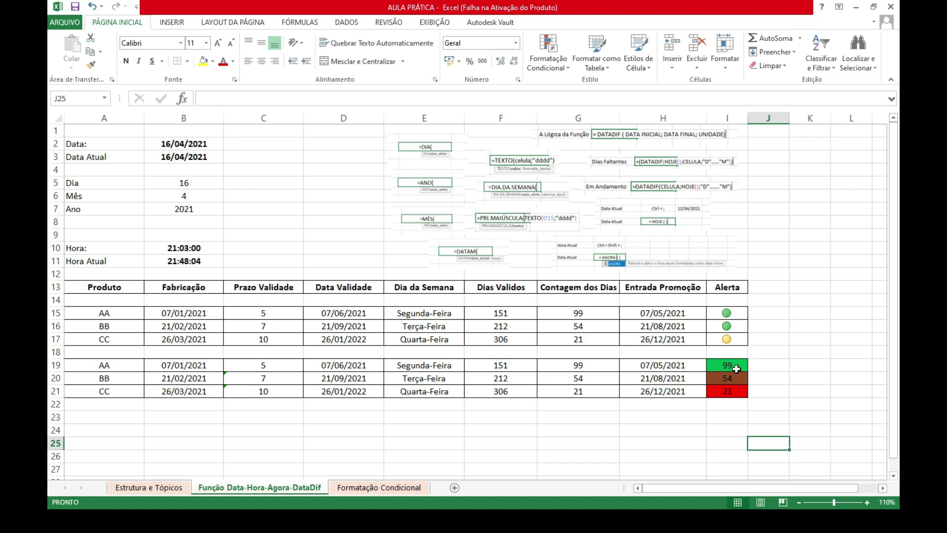
- Swap the colour scale rule on I19:I21 to green for the minimum and red for the maximum, and apply it
drag(735, 365, 735, 391)
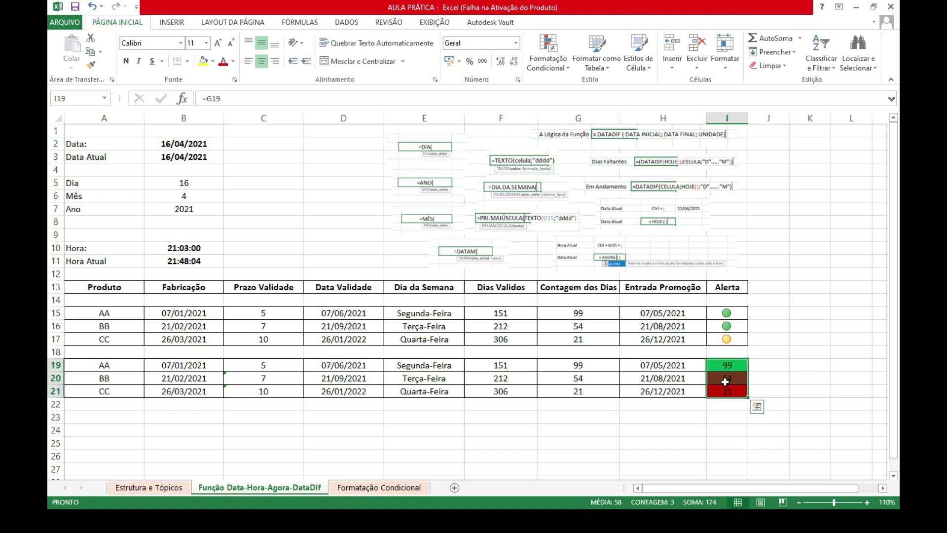
click(557, 63)
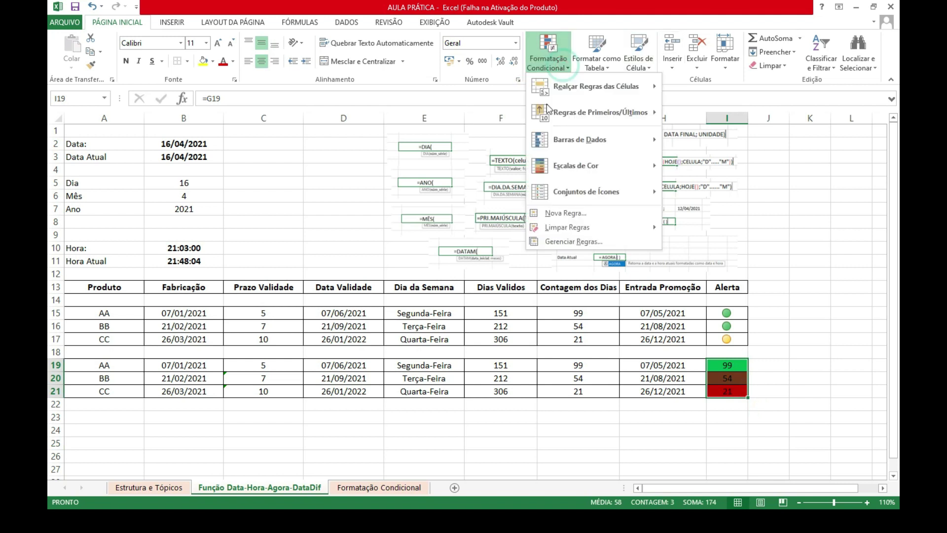
click(588, 241)
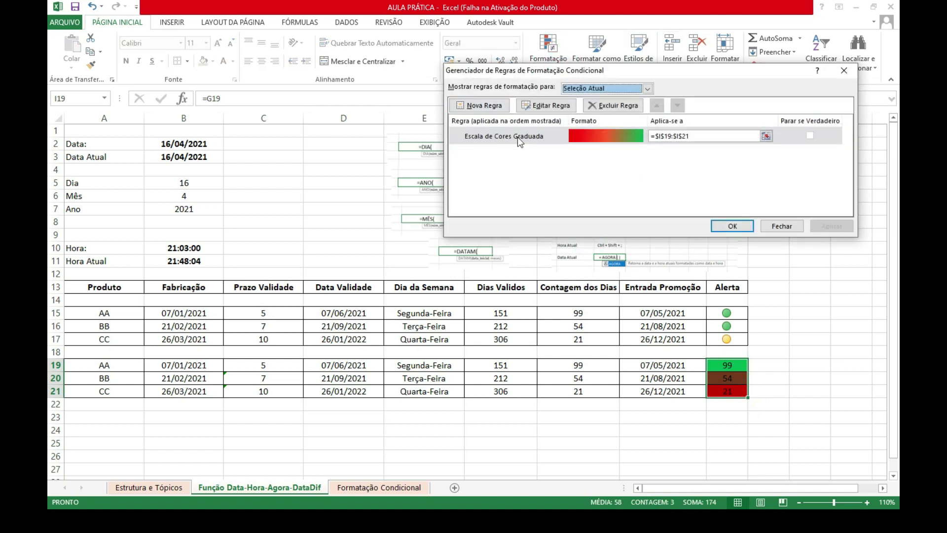
click(547, 105)
click(610, 221)
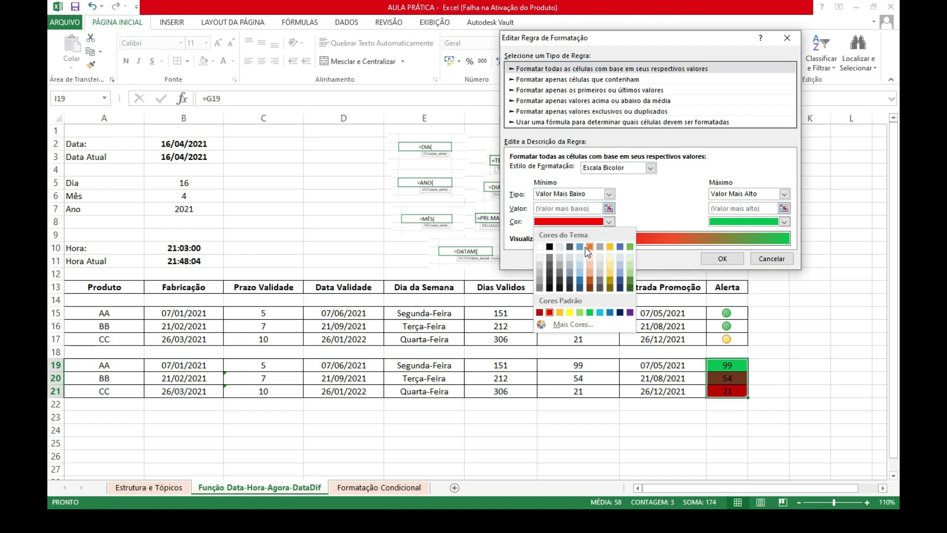
click(590, 313)
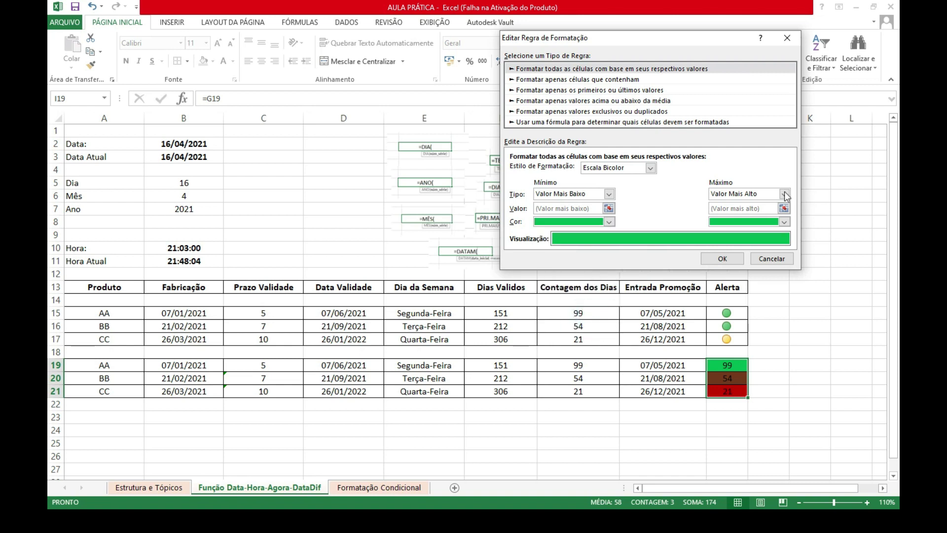
click(785, 222)
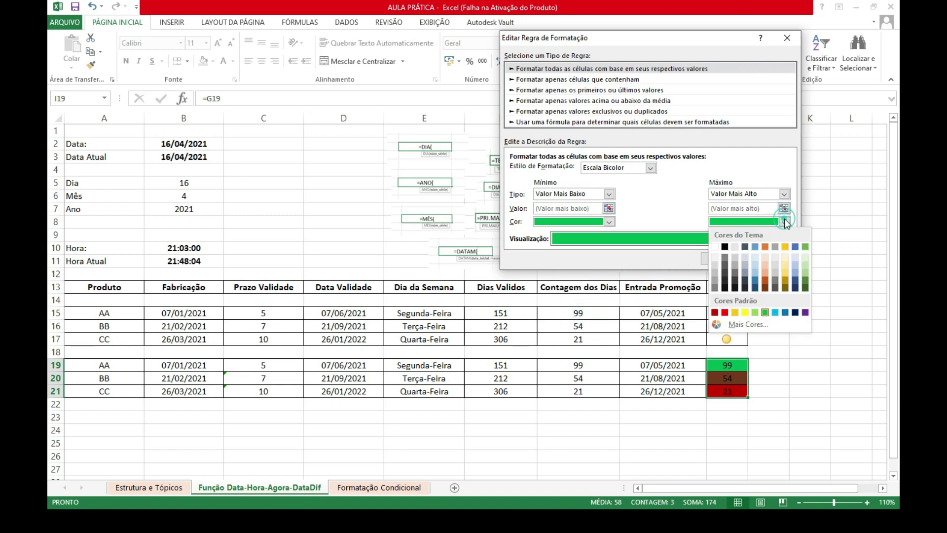
click(724, 312)
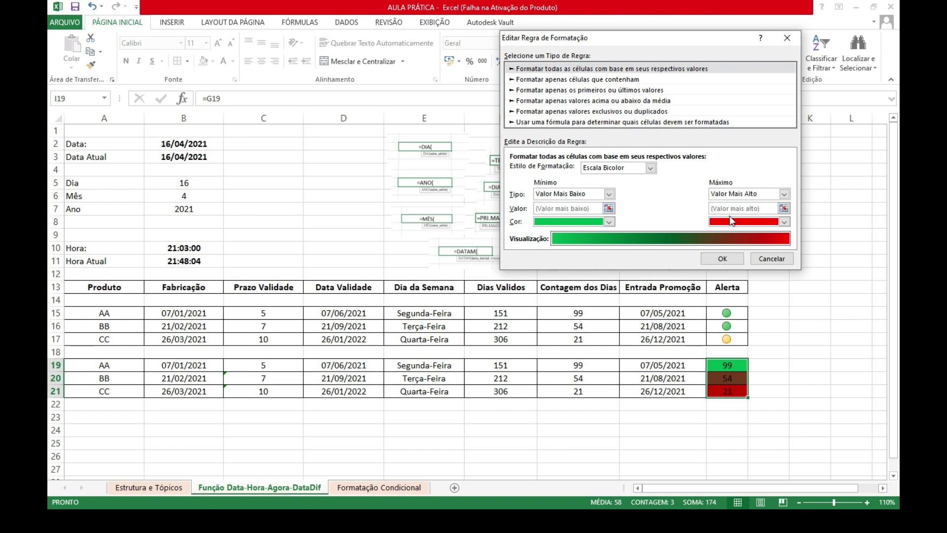
click(723, 258)
click(829, 224)
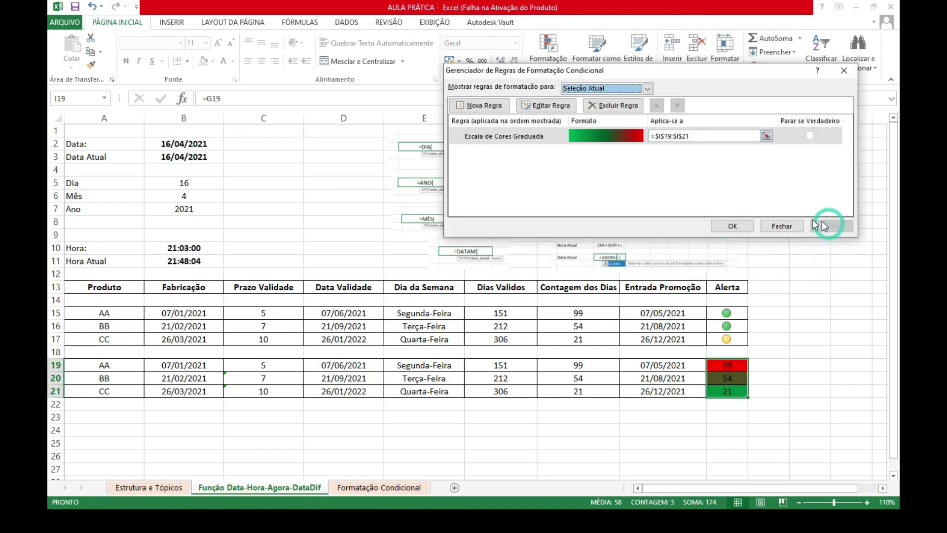
- Confirm the colour scale rule for I19:I21 and close the conditional formatting rules manager
click(732, 226)
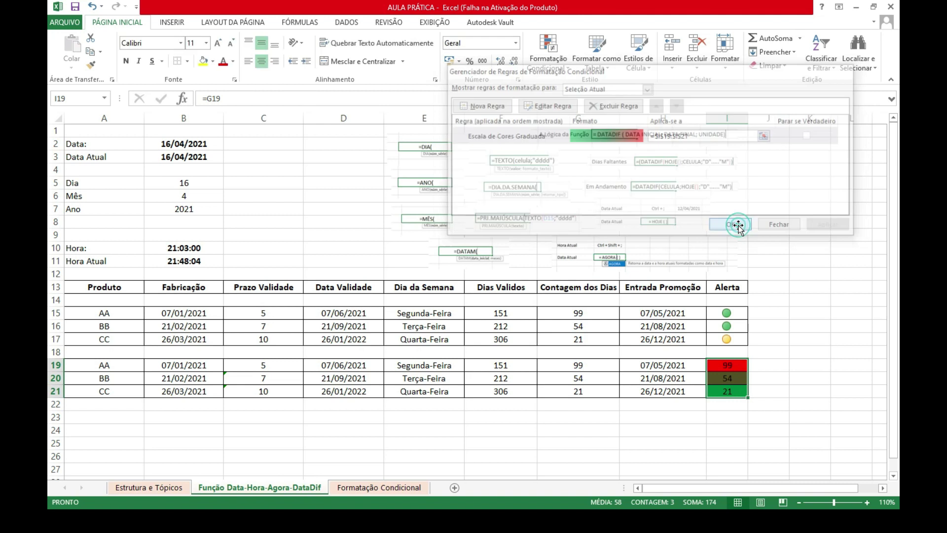
click(613, 456)
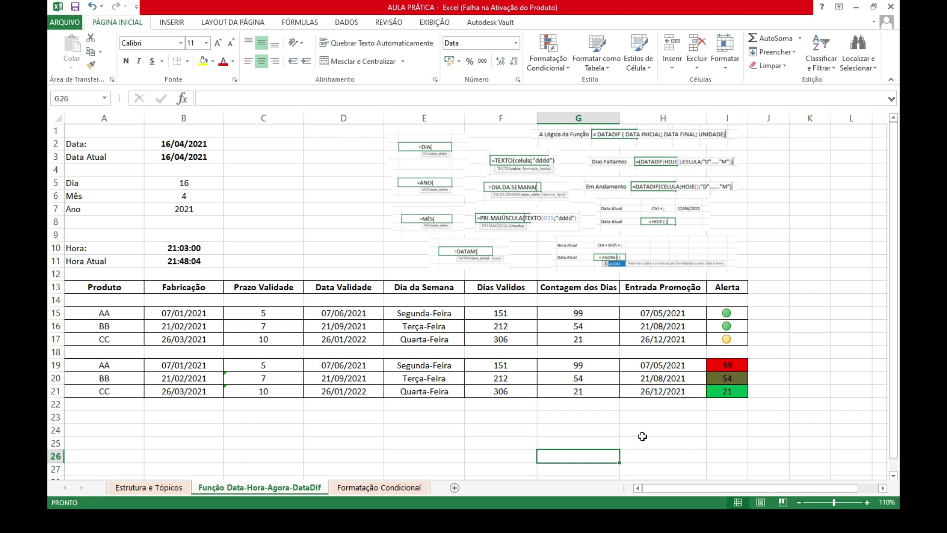
- Insert a new column before Entrada Promoção and enter the heading Diferença de Dias in H13
click(650, 117)
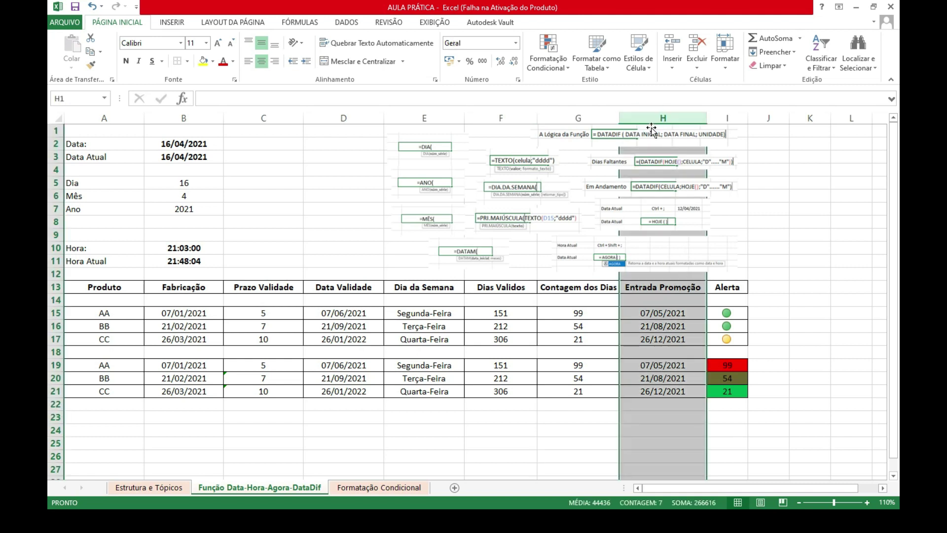
right_click(648, 119)
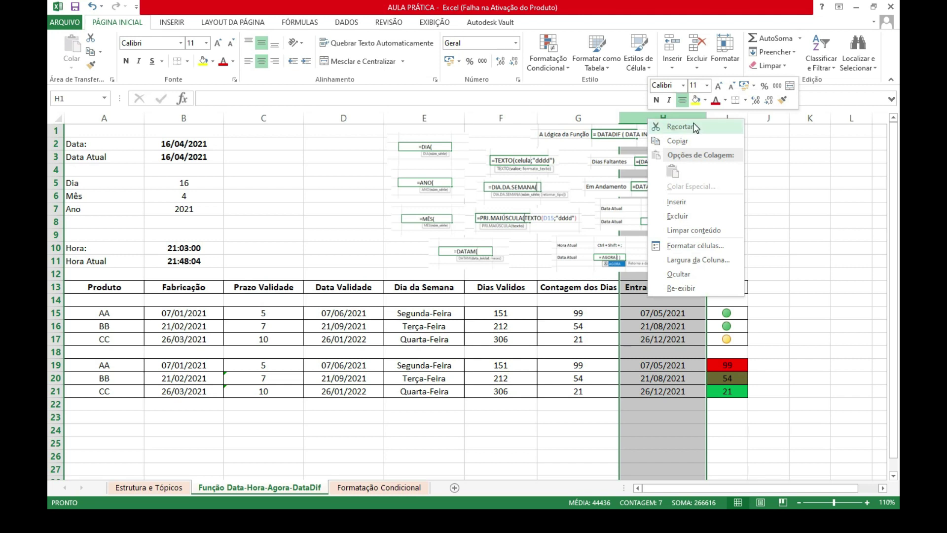
click(683, 200)
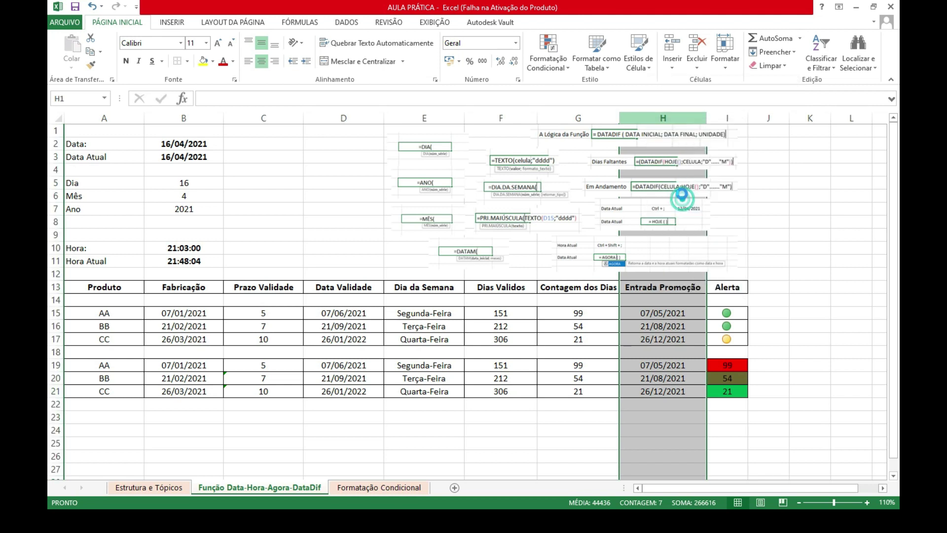
click(751, 448)
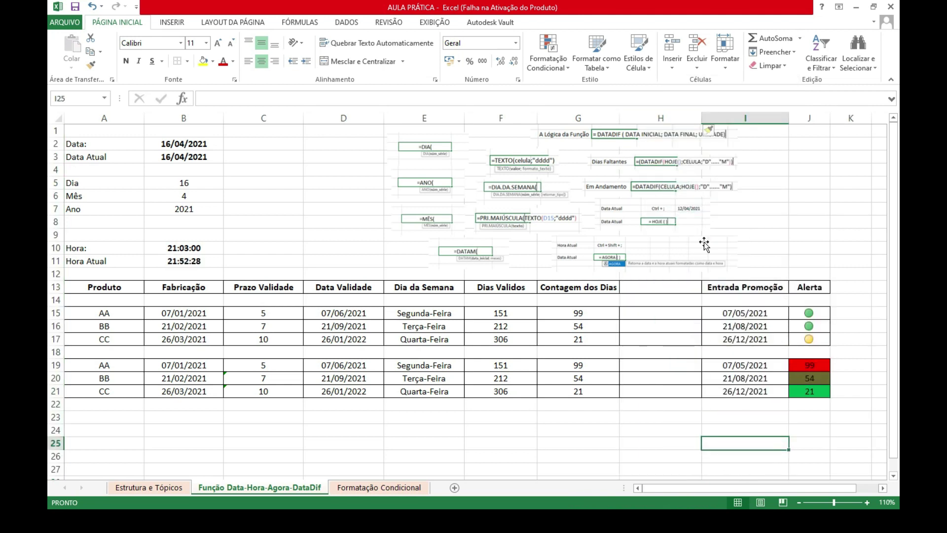
click(659, 287)
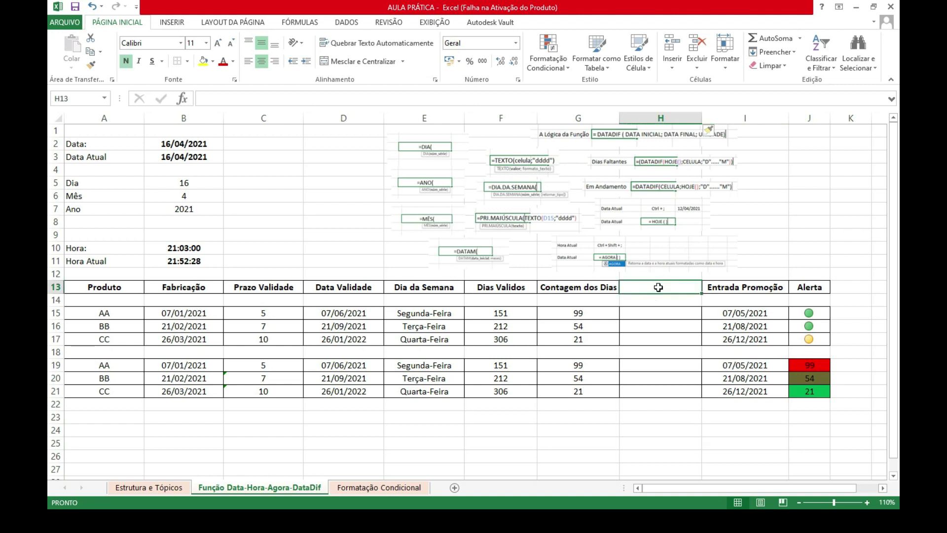
text(Di)
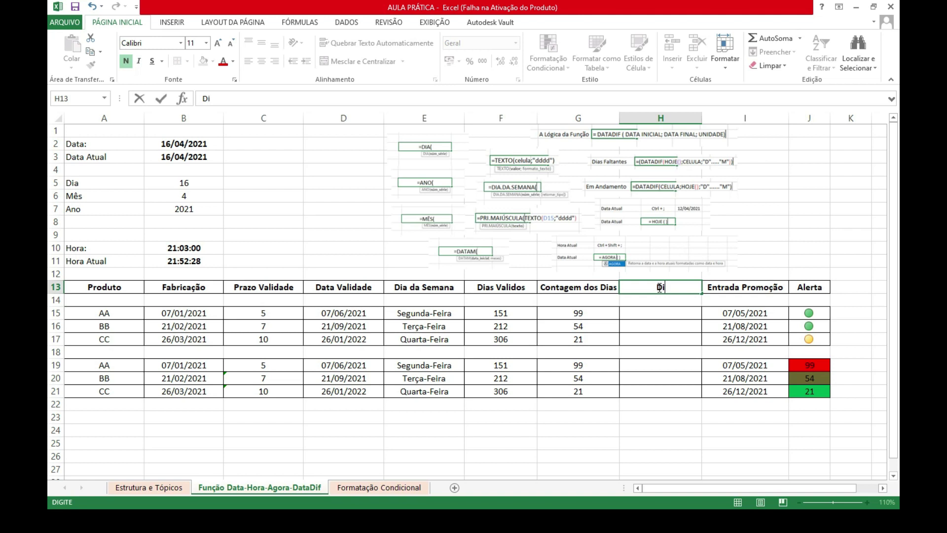
text(ferença de Dias)
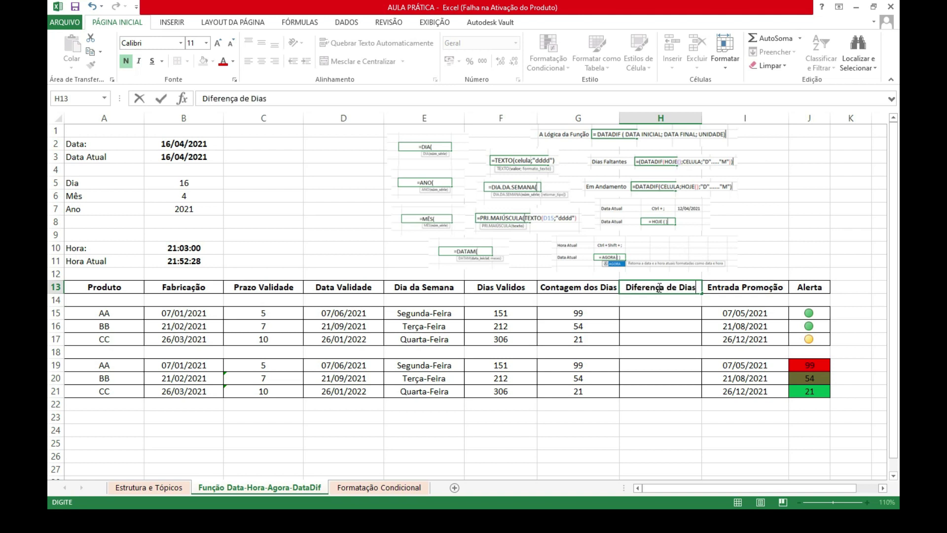
click(655, 428)
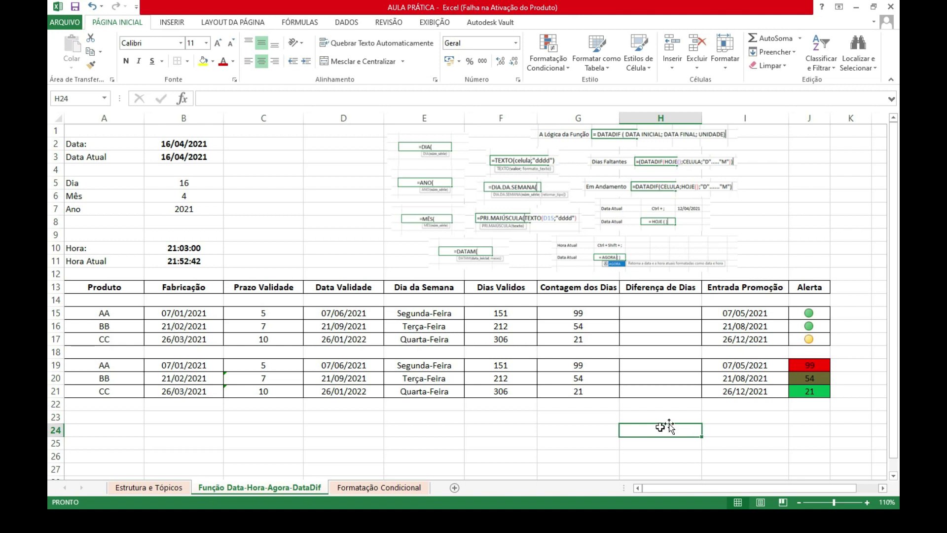
- Enter the formula =F15-G15 in H15 to subtract Contagem dos Dias from Dias Validos for product AA
click(664, 314)
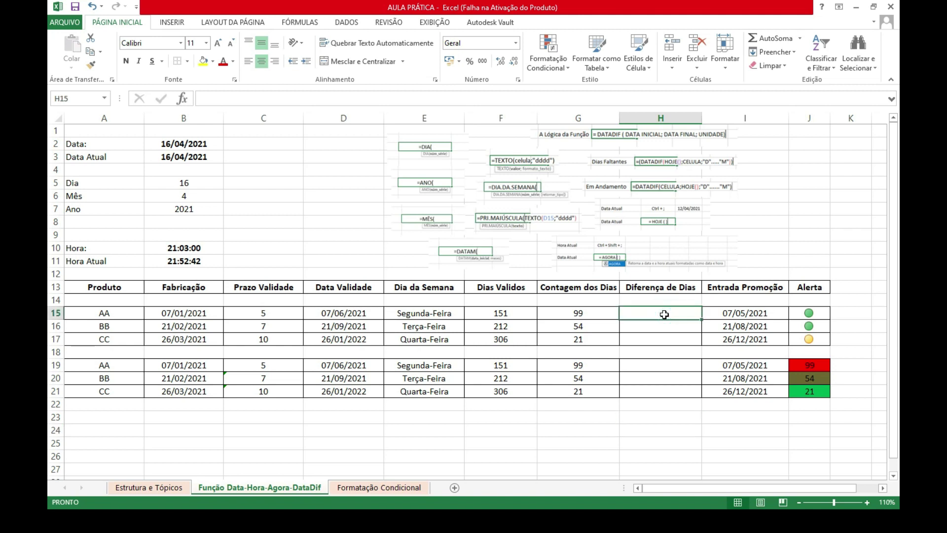
text(=)
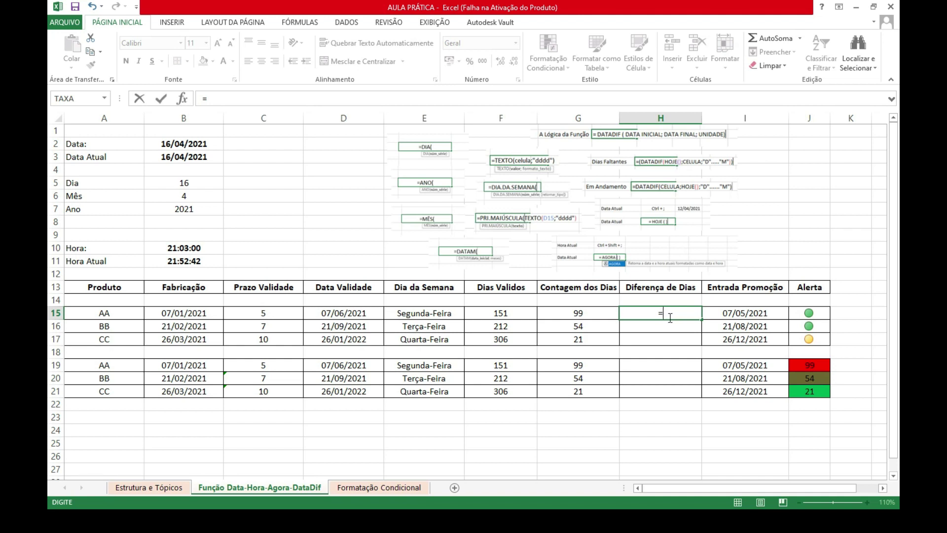
click(507, 313)
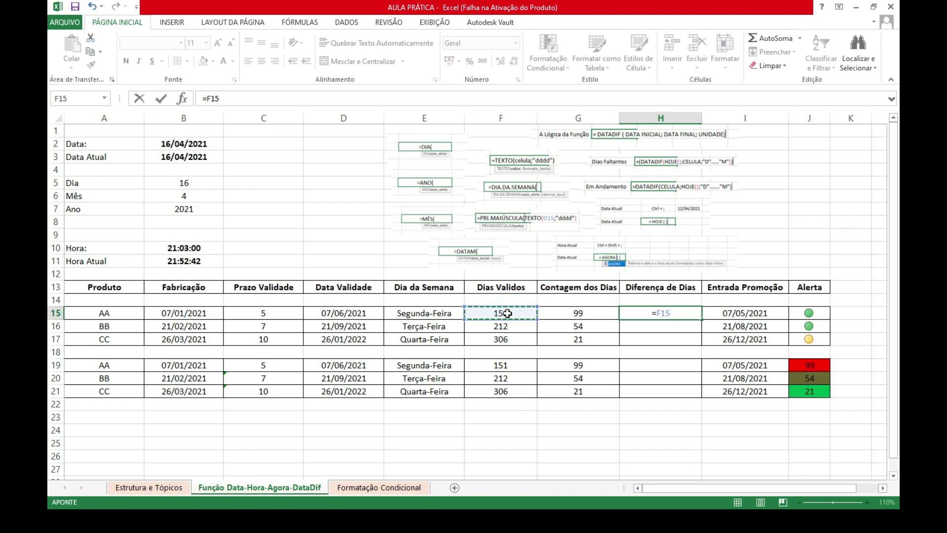
text(-)
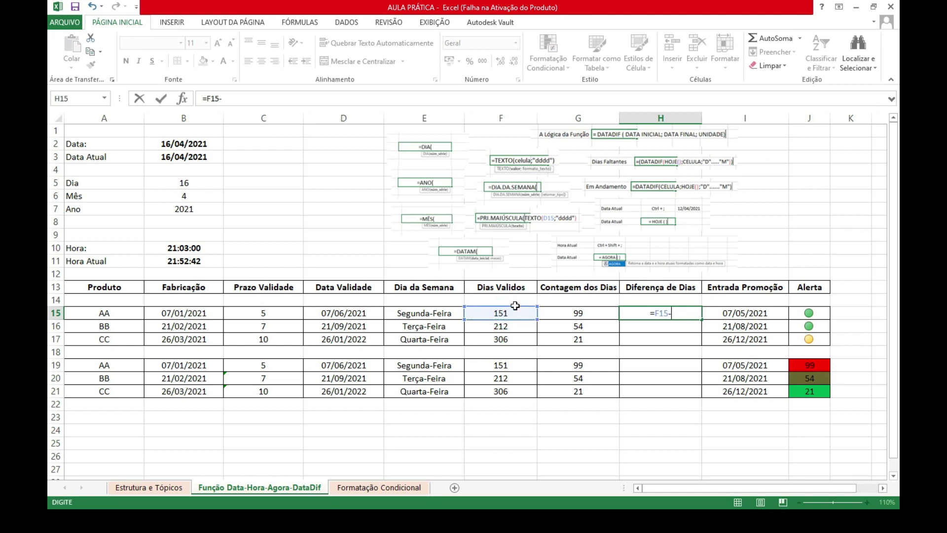
click(583, 311)
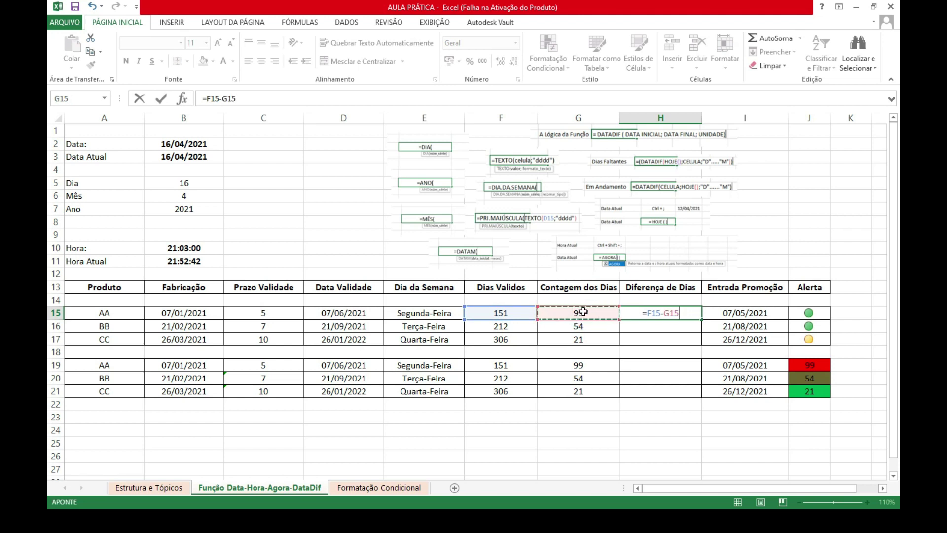
key(Return)
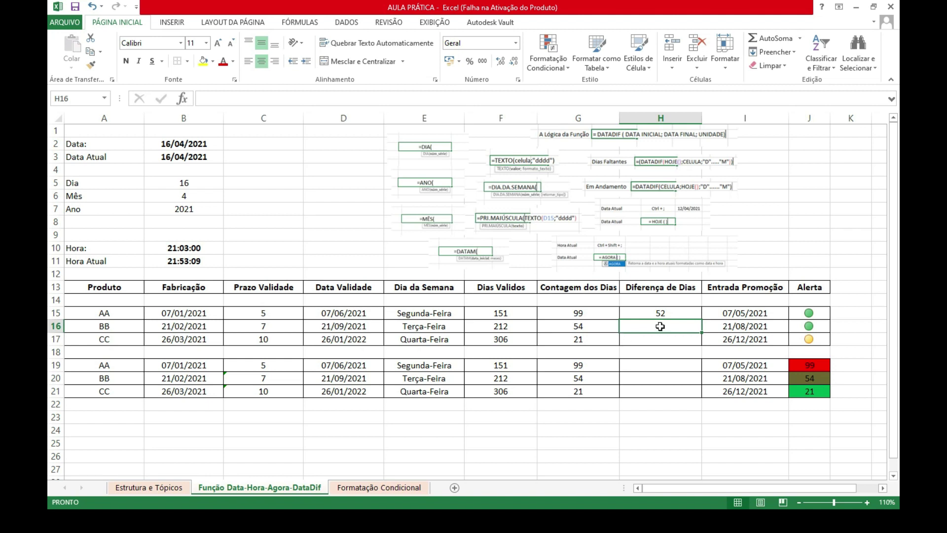
click(667, 459)
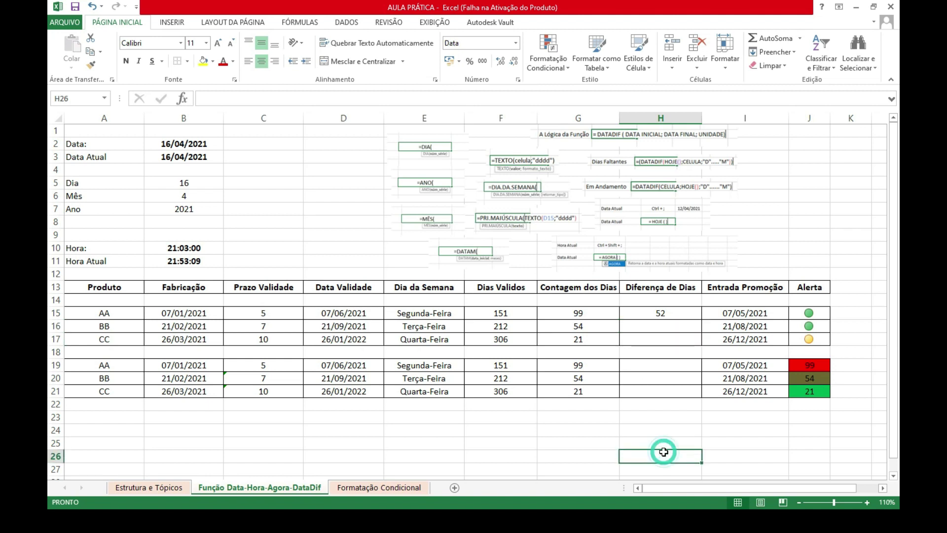
- Fill the Diferença de Dias formula from H15 down to H17
click(663, 315)
drag(702, 320, 701, 338)
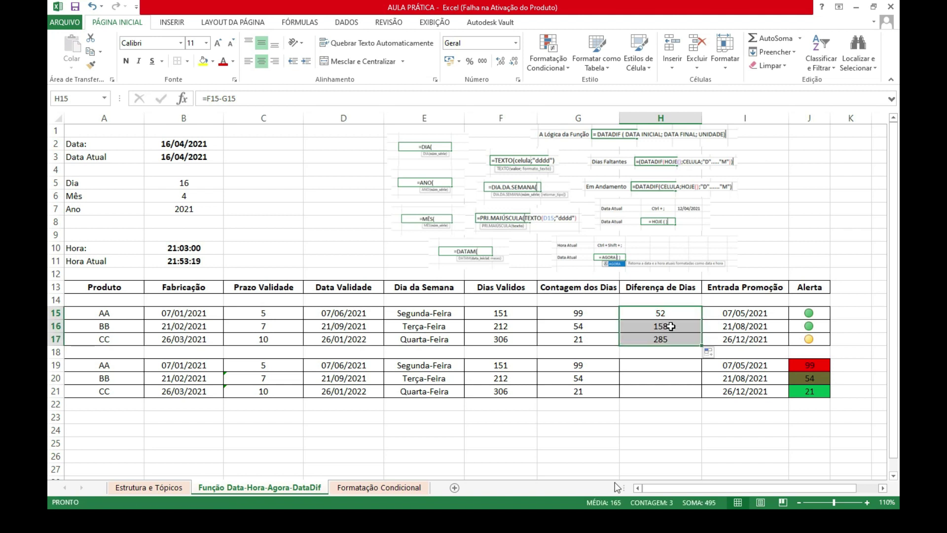
click(646, 453)
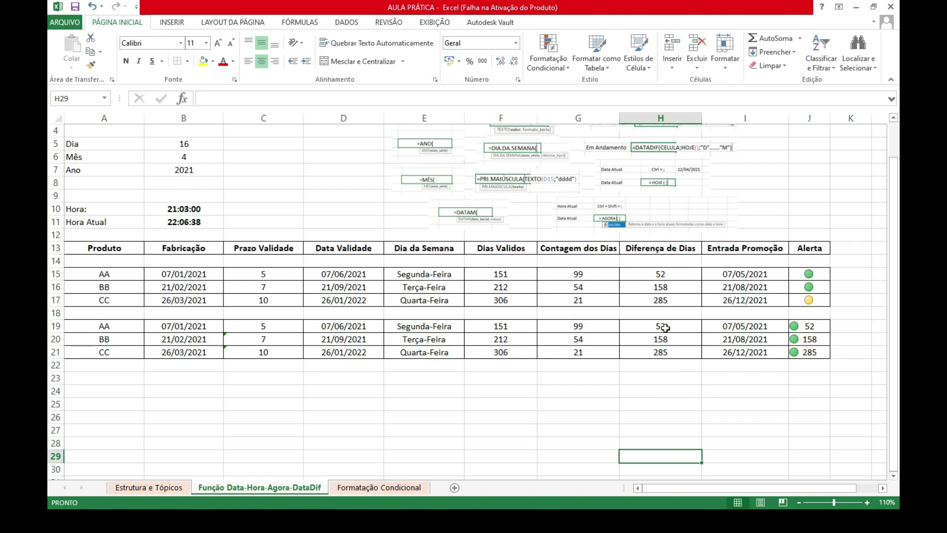
- Clear the contents of the second table's Diferença de Dias cells H19:H21 and Alerta cells J19:J21
drag(665, 327, 665, 352)
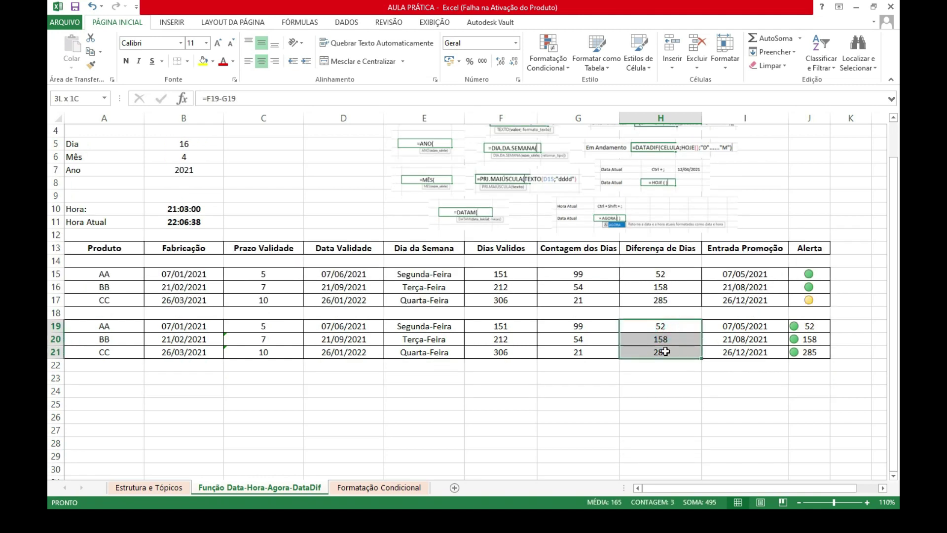
key(Delete)
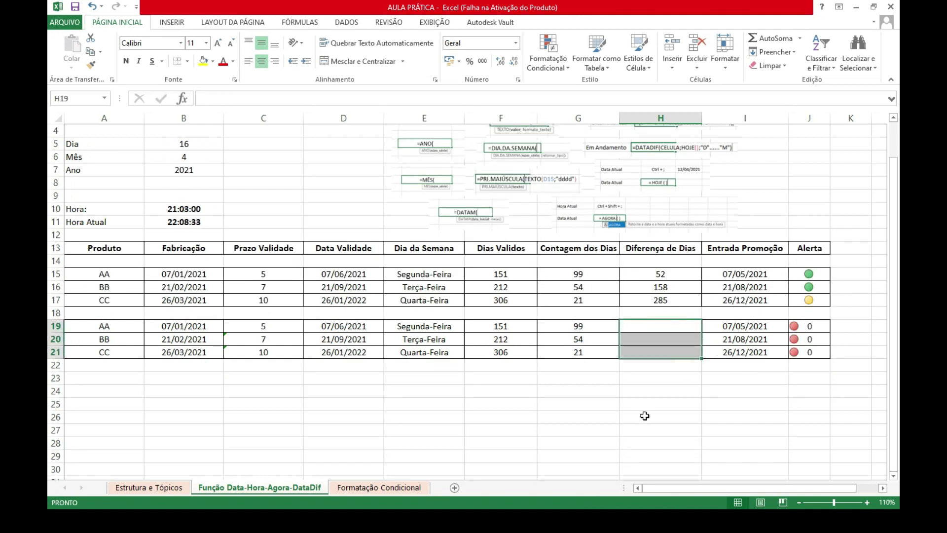
drag(809, 326, 805, 352)
key(ctrl+v)
key(Delete)
click(722, 428)
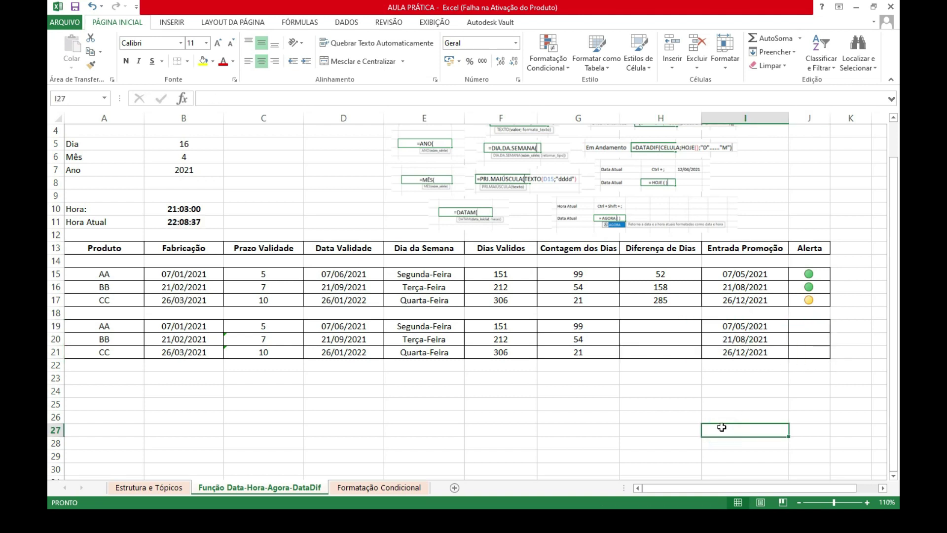
drag(809, 326, 808, 360)
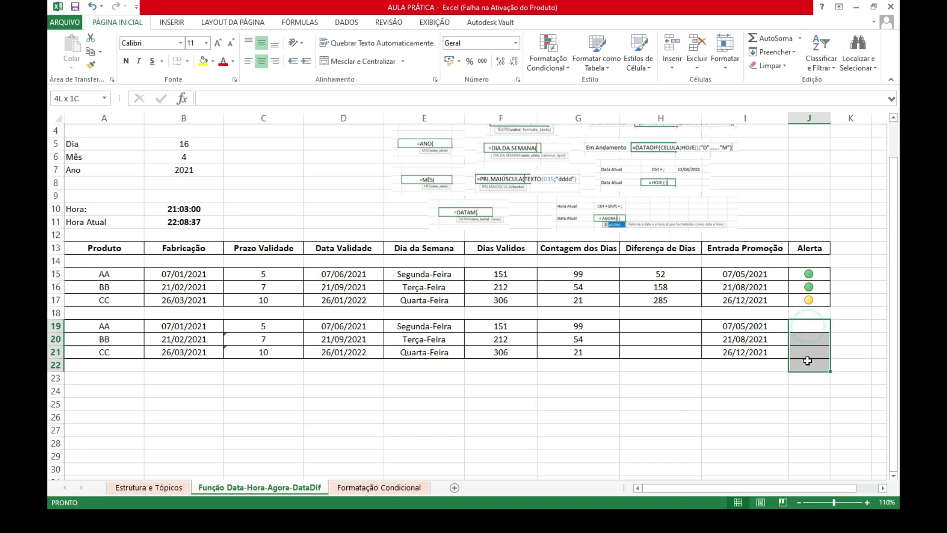
click(640, 416)
- Enter the formula =F19-G19 in H19 to calculate the second table's Diferença de Dias for product AA
click(653, 328)
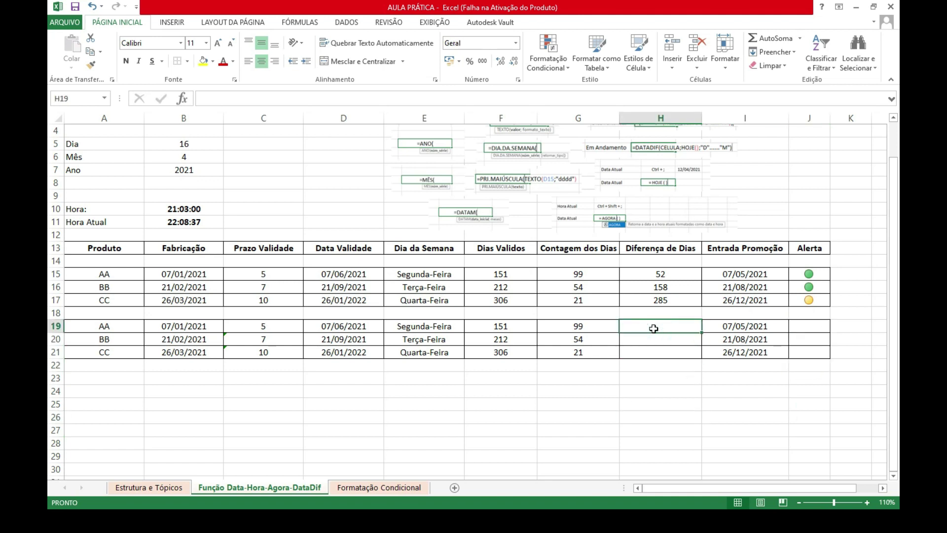
text(=)
click(503, 326)
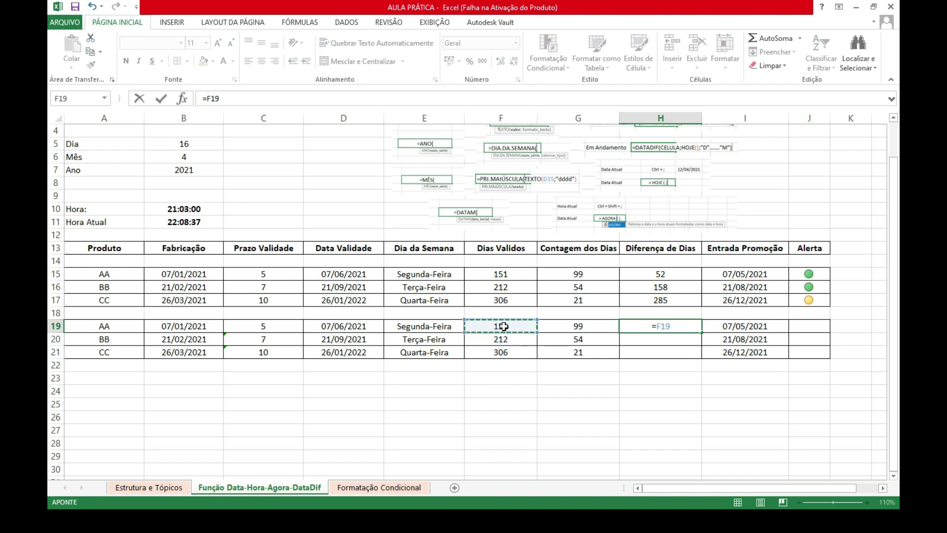
text(-)
click(577, 327)
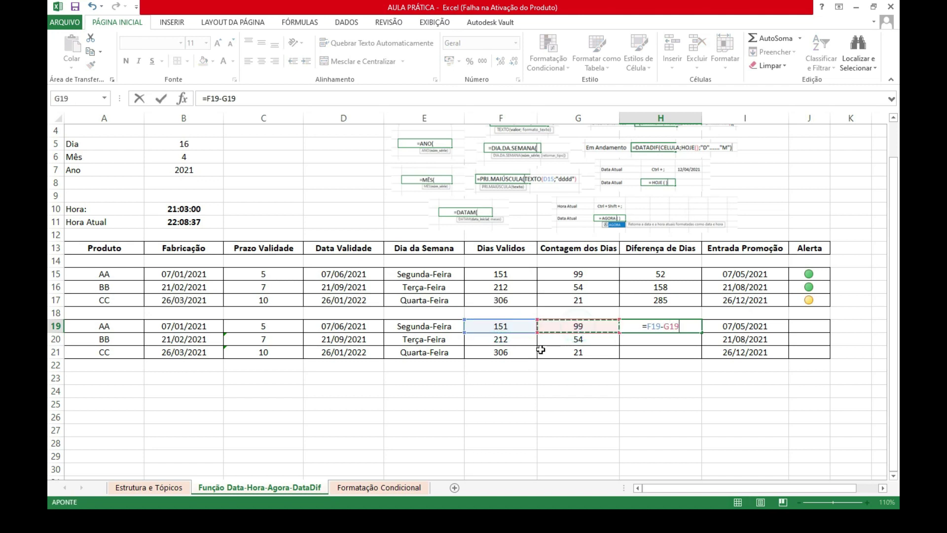
key(Return)
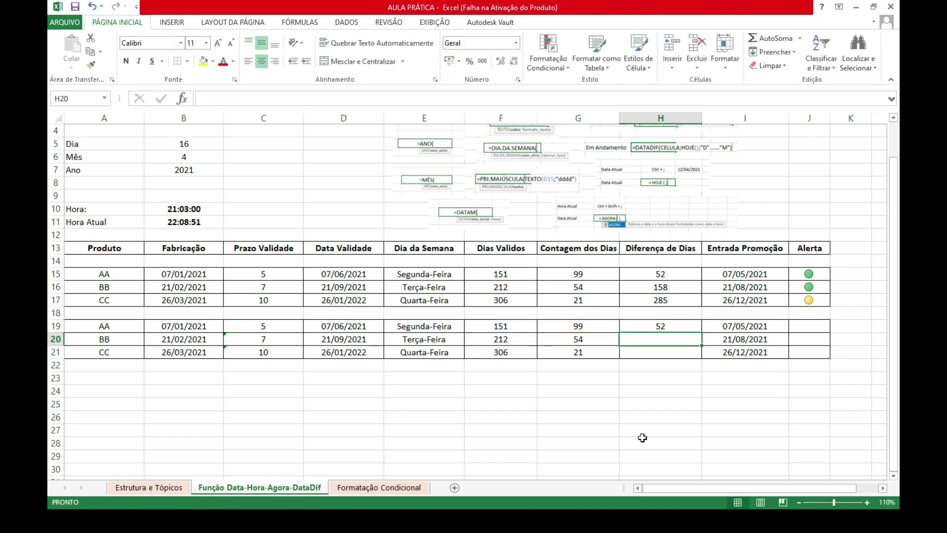
- Fill the Diferença de Dias formula from H19 down to H21
click(672, 328)
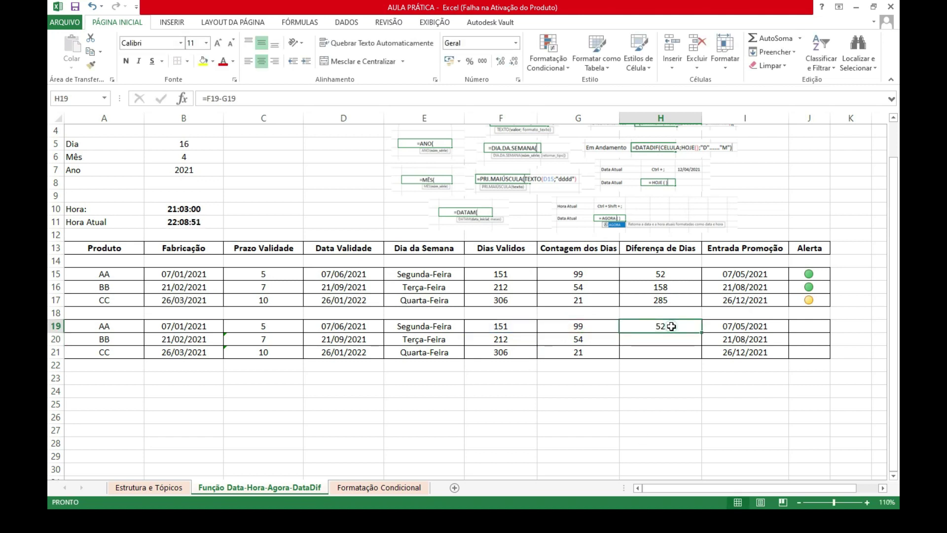
drag(701, 332, 698, 354)
click(650, 421)
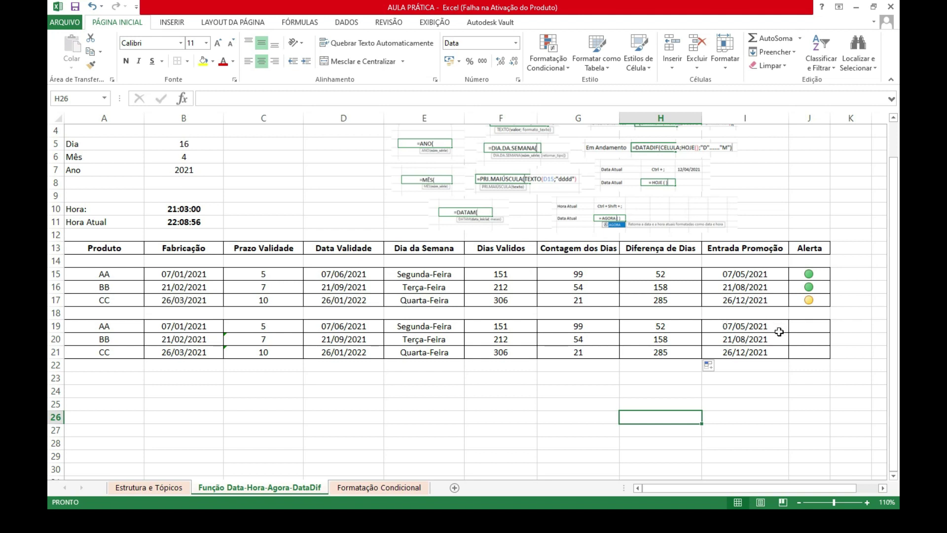
- Clear the conditional formatting rules from the selected Alerta cells J19:J21
drag(813, 328, 815, 352)
click(568, 68)
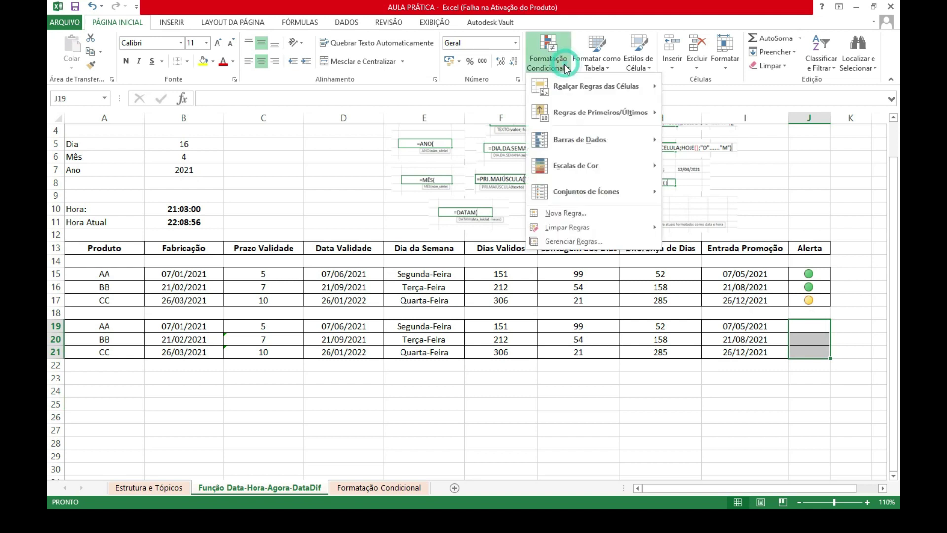
mouse_move(567, 228)
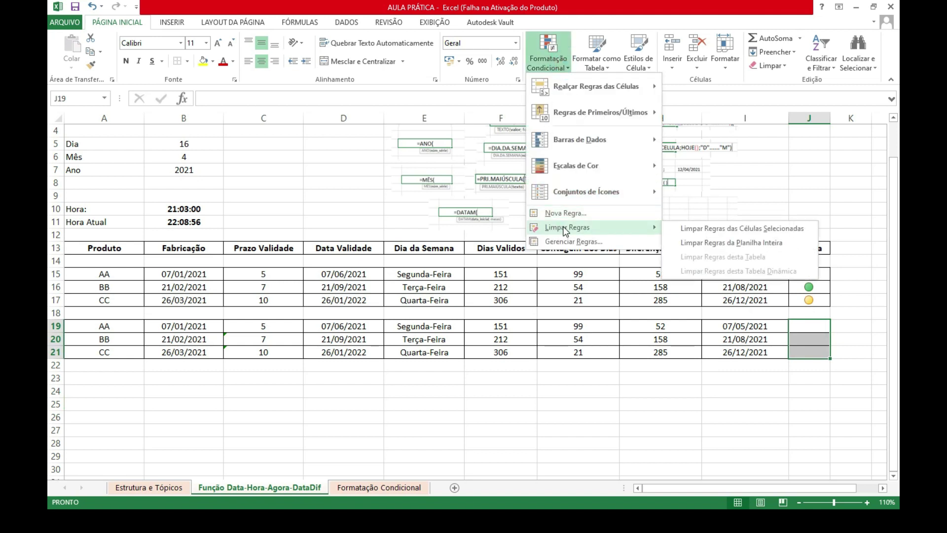
click(724, 226)
click(700, 419)
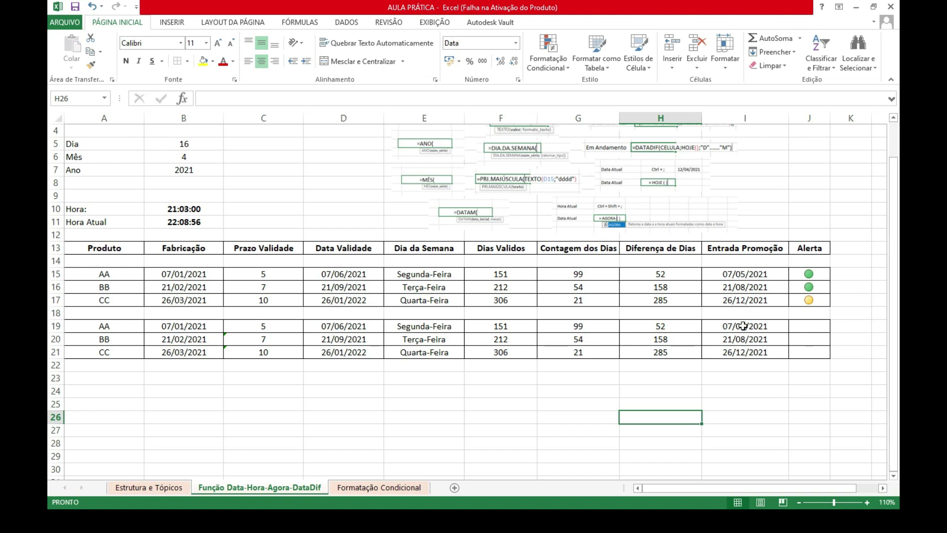
- Enter the formula =H19 in Alerta cell J19 of the second table and fill it down to J21
click(816, 325)
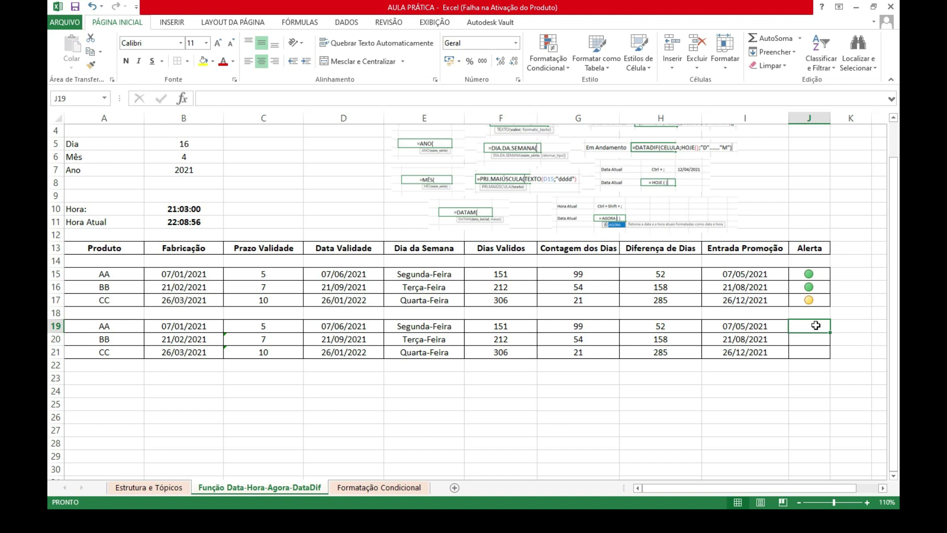
drag(810, 326, 811, 352)
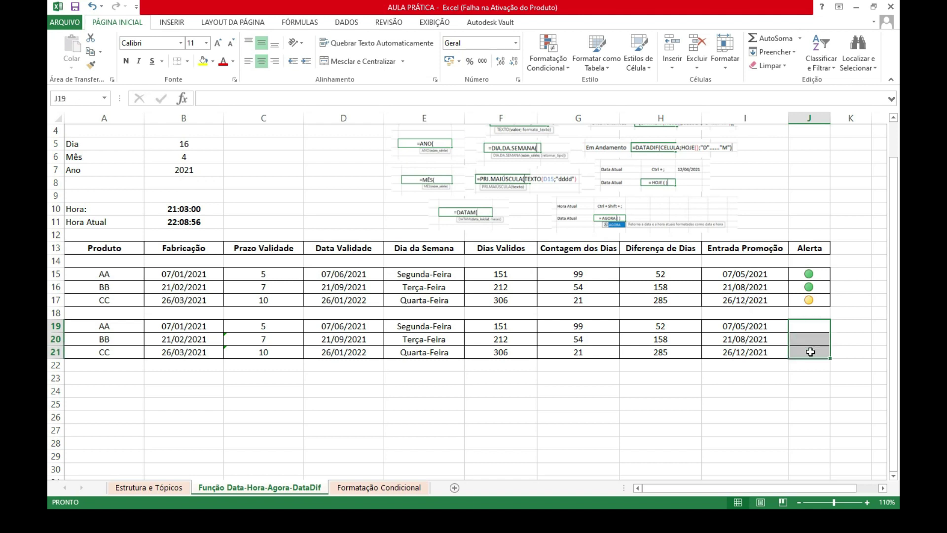
click(819, 325)
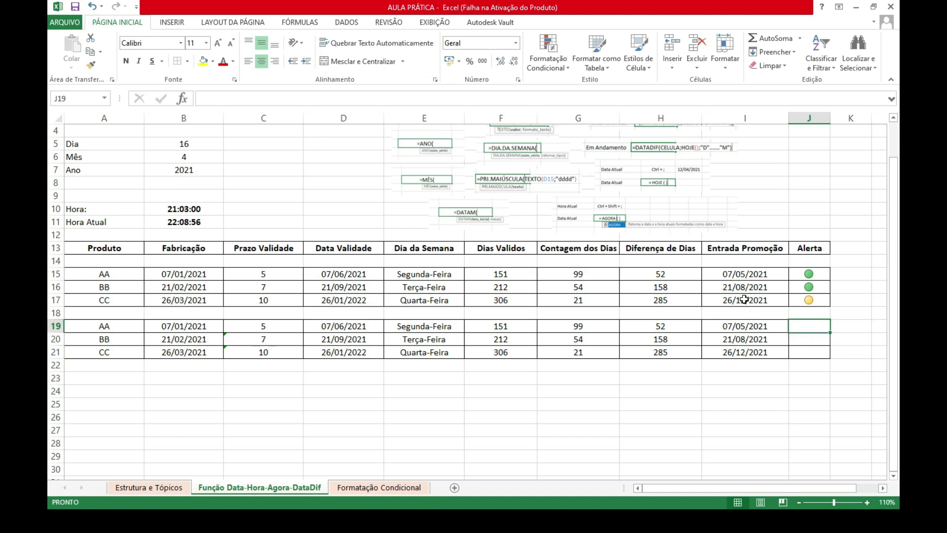
text(=)
click(665, 326)
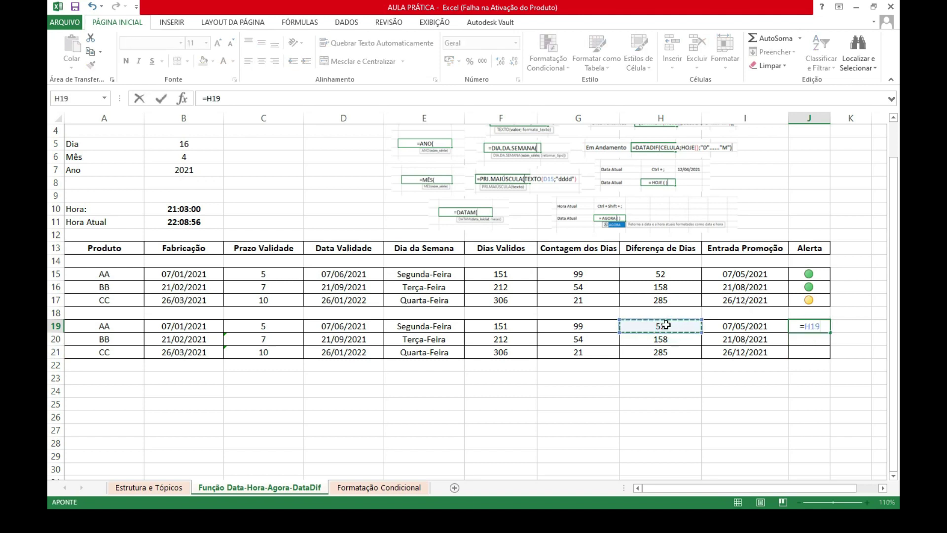
key(Return)
click(823, 328)
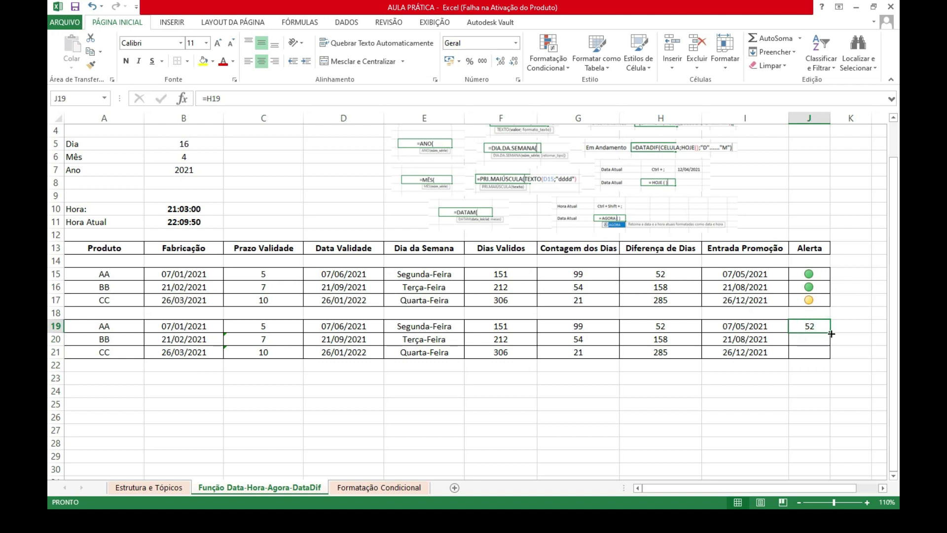
drag(829, 332, 809, 351)
click(747, 423)
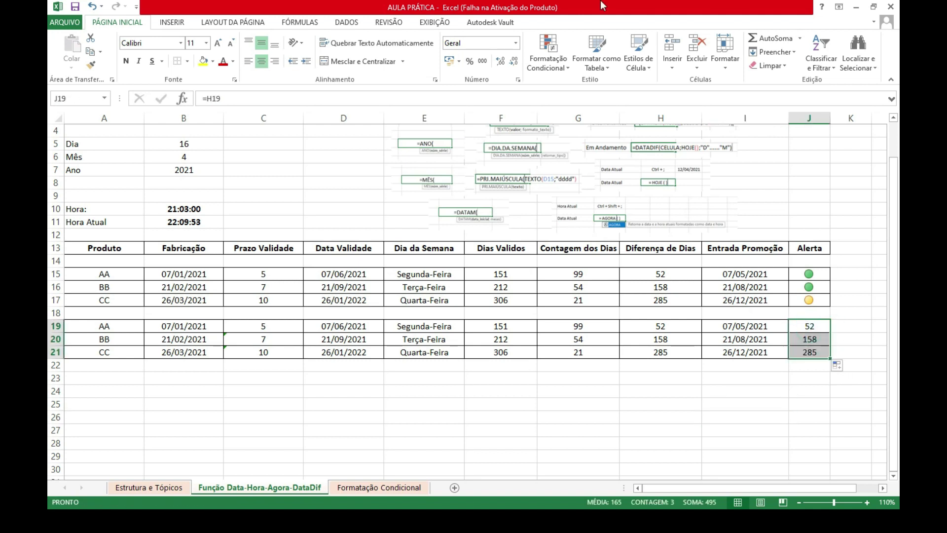
- Start a new conditional formatting rule for Alerta cells J19:J21 with the Conjuntos de Ícones format style
click(564, 67)
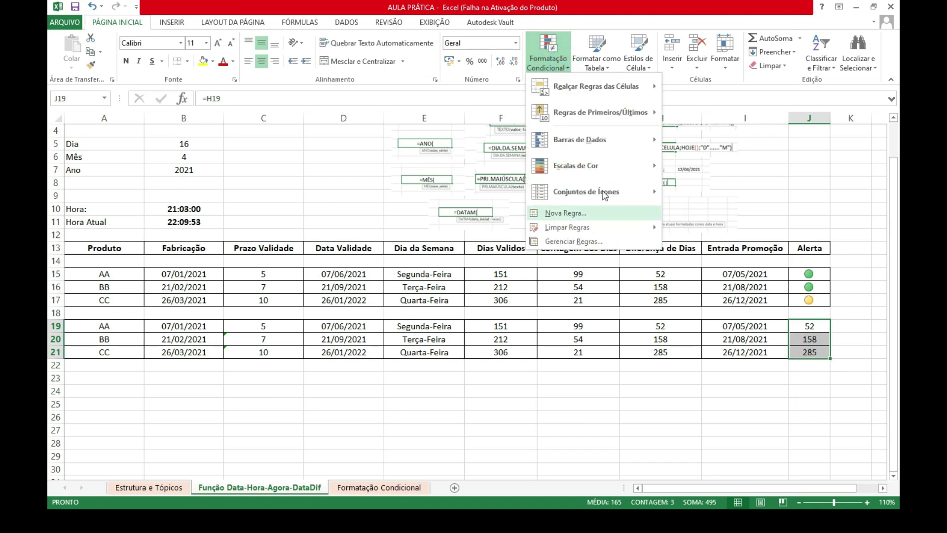
click(577, 213)
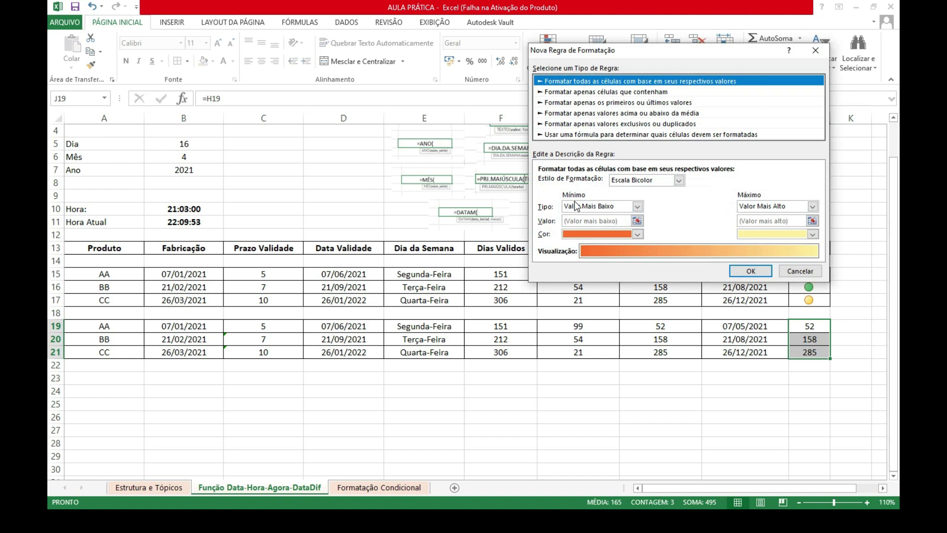
click(680, 181)
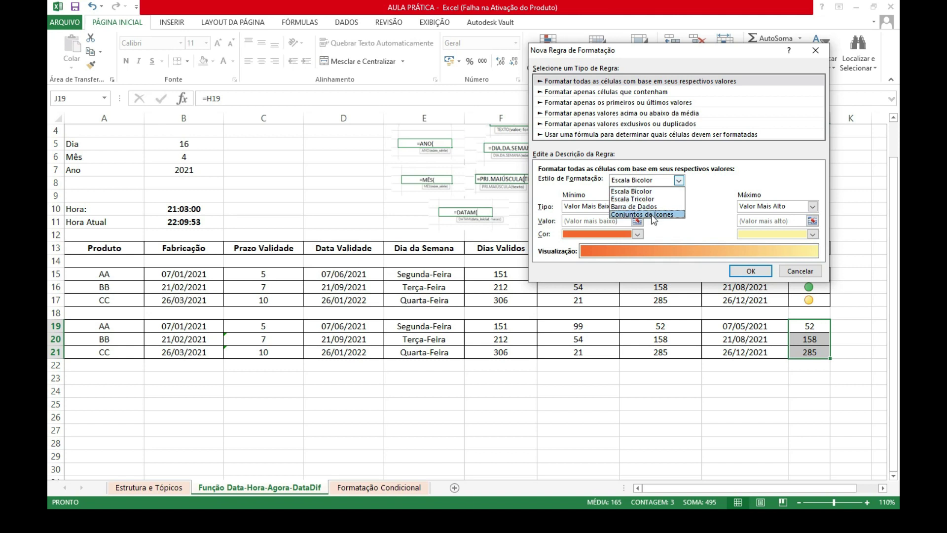
click(651, 214)
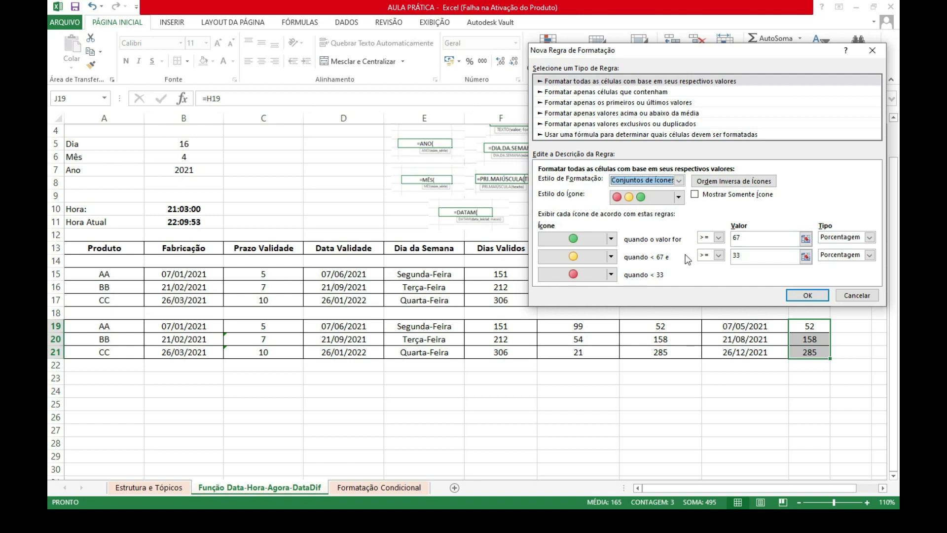
- Set the green icon's threshold to >= 30 with the type Número
drag(741, 238, 724, 238)
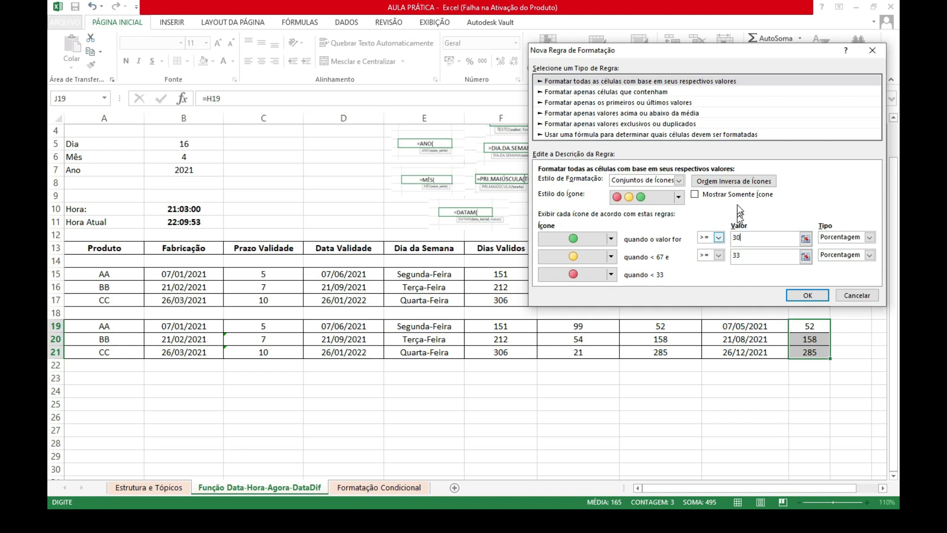
click(848, 239)
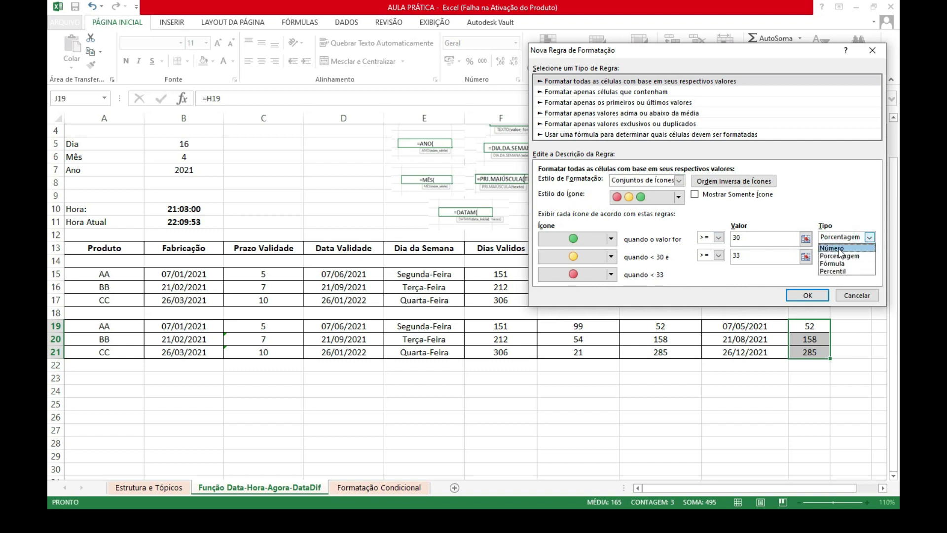
click(841, 248)
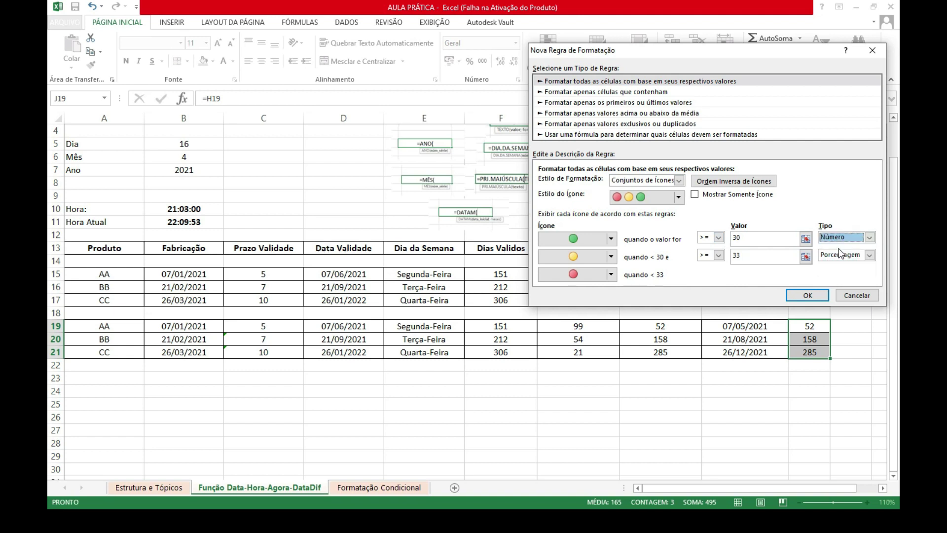
click(755, 238)
key(BackSpace)
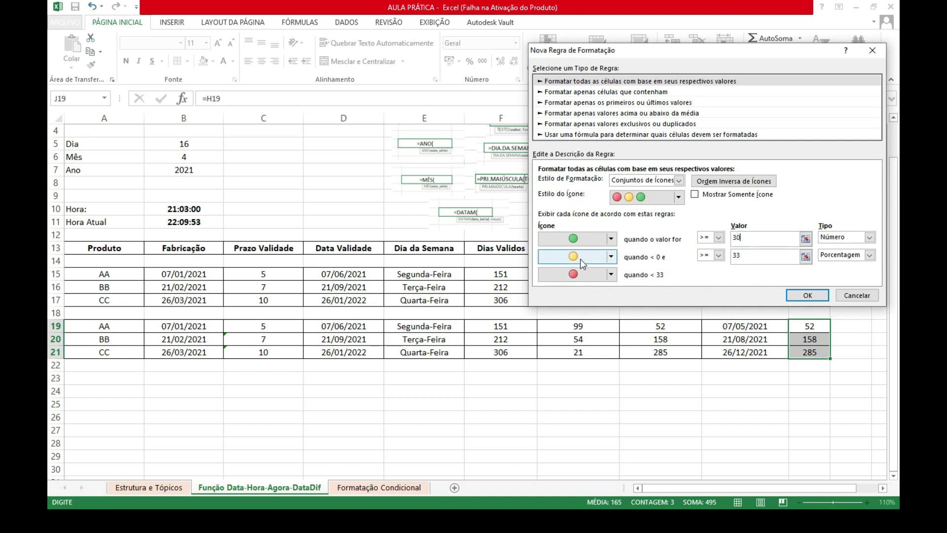
- Set the yellow icon's threshold to >= 15 with the type Número and apply the new icon rule
click(743, 255)
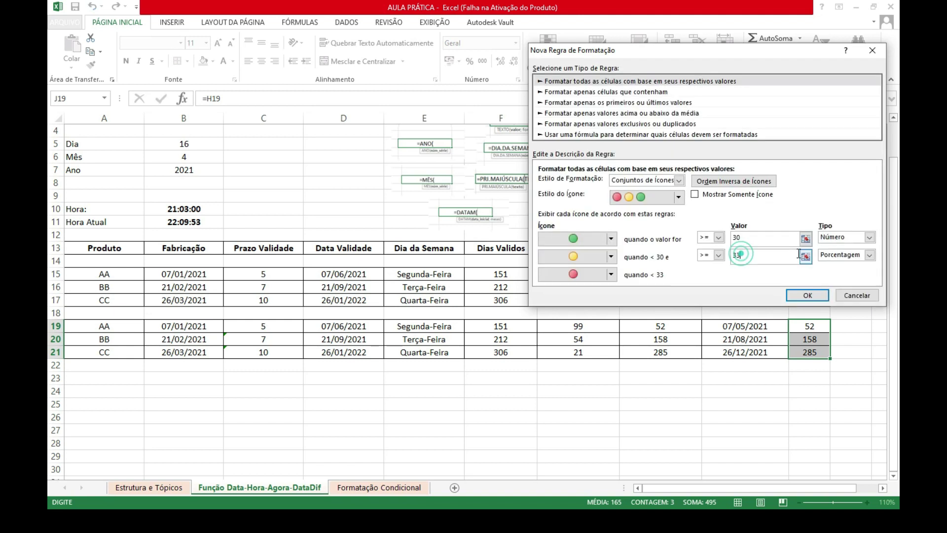
key(BackSpace)
key(BackSpace)
click(742, 255)
text(15)
click(869, 255)
click(831, 270)
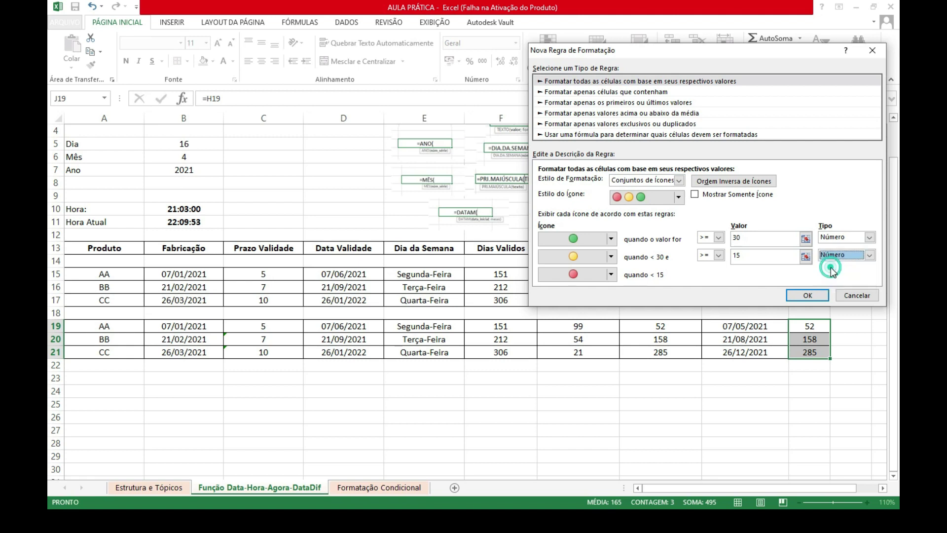
double_click(746, 255)
key(BackSpace)
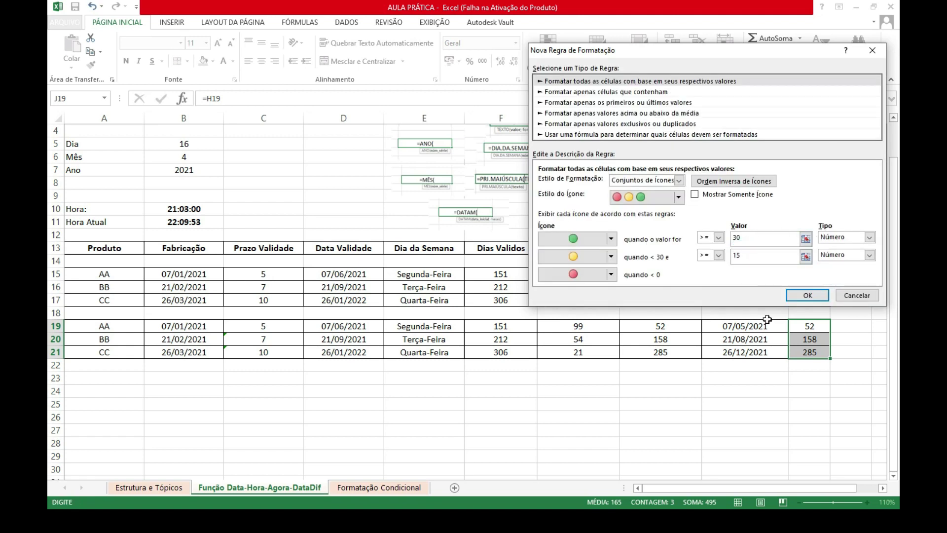
click(807, 295)
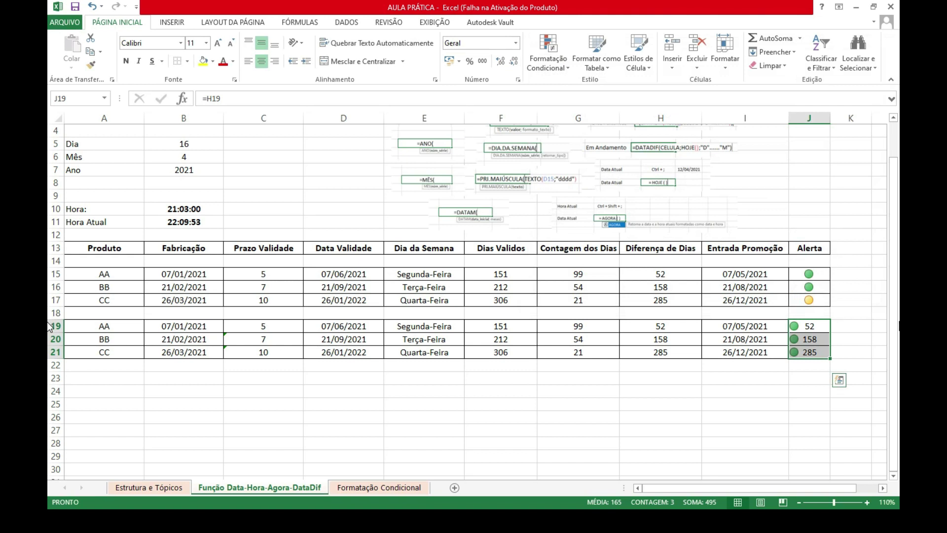
click(755, 407)
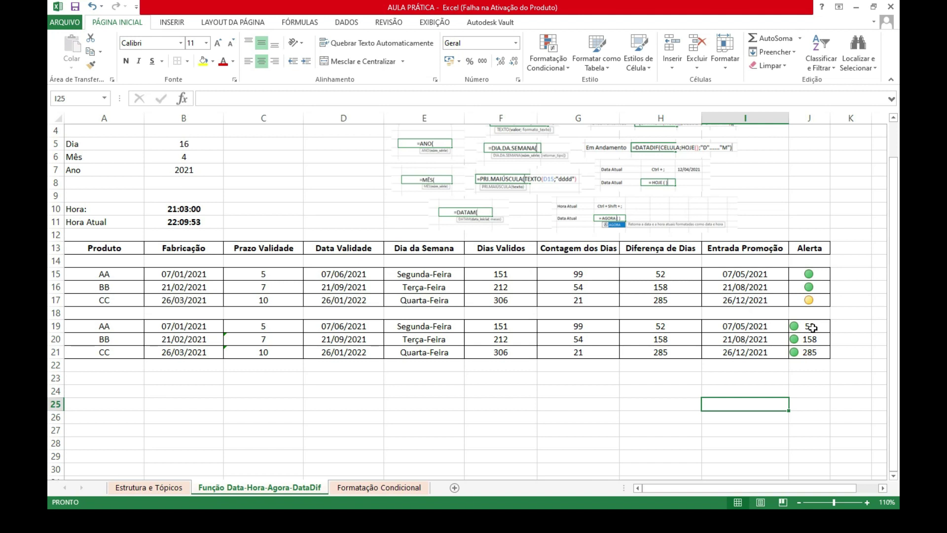
- Edit the icon set rule of Alerta cells J19:J21 to show only the icons, and apply it
drag(813, 326, 813, 351)
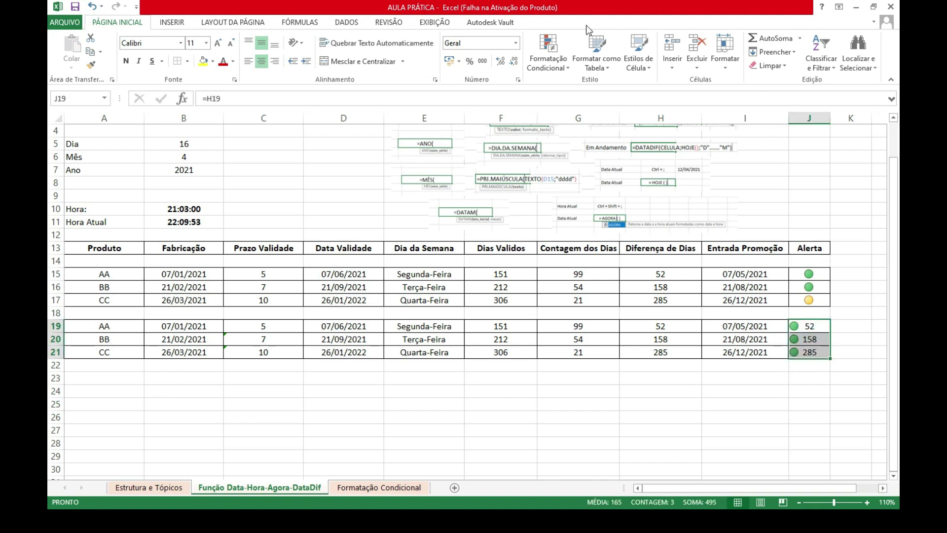
click(565, 68)
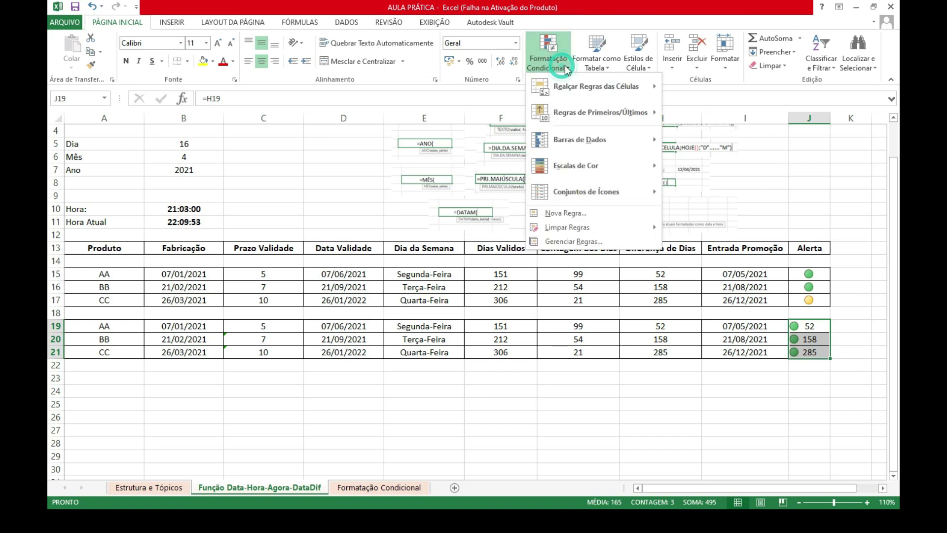
click(585, 241)
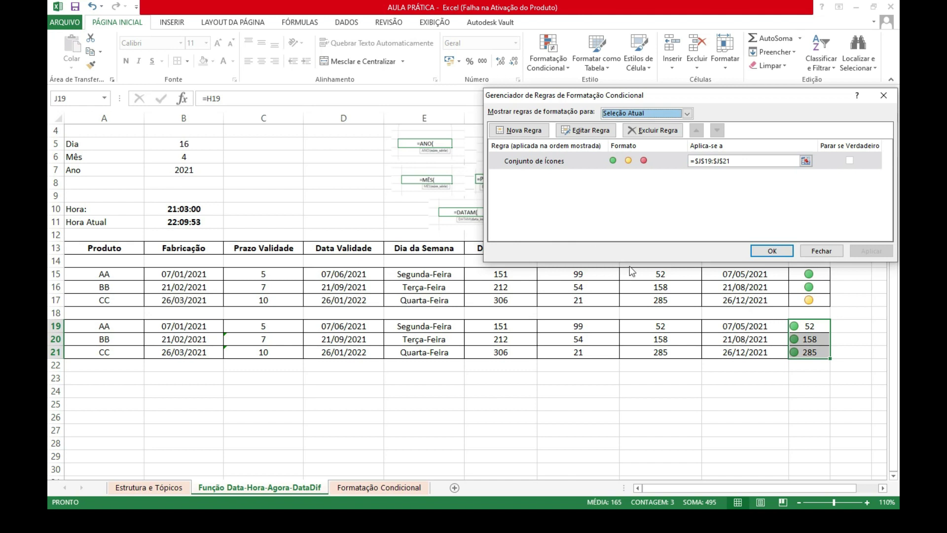
click(584, 131)
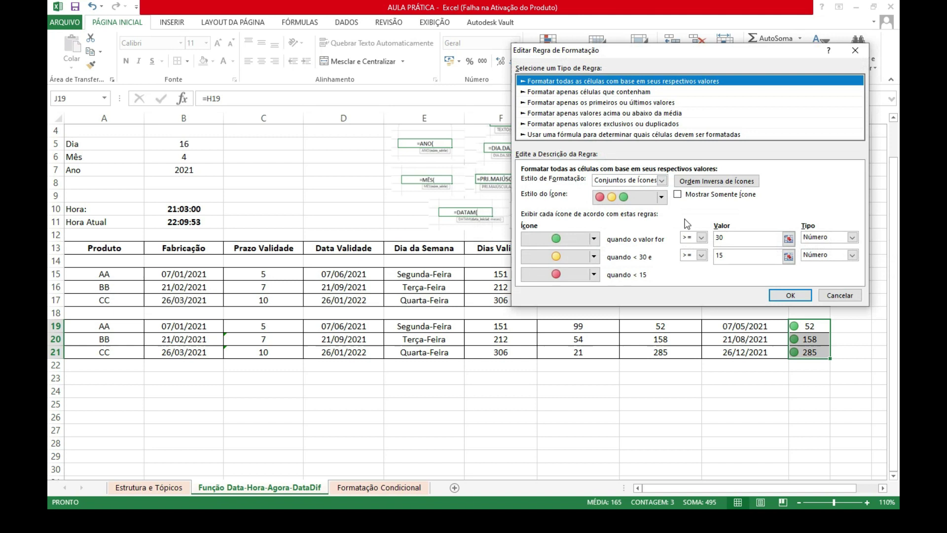
click(683, 194)
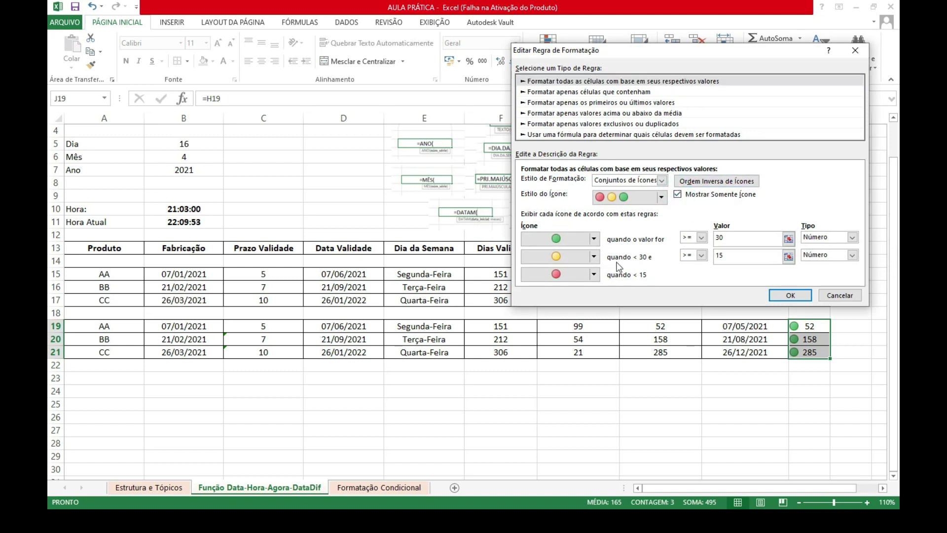
click(791, 296)
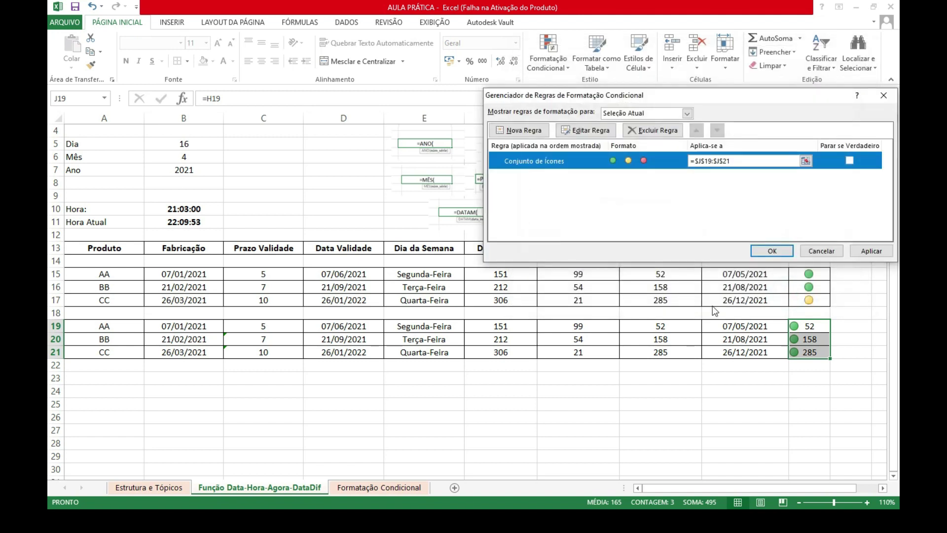
click(872, 251)
click(772, 251)
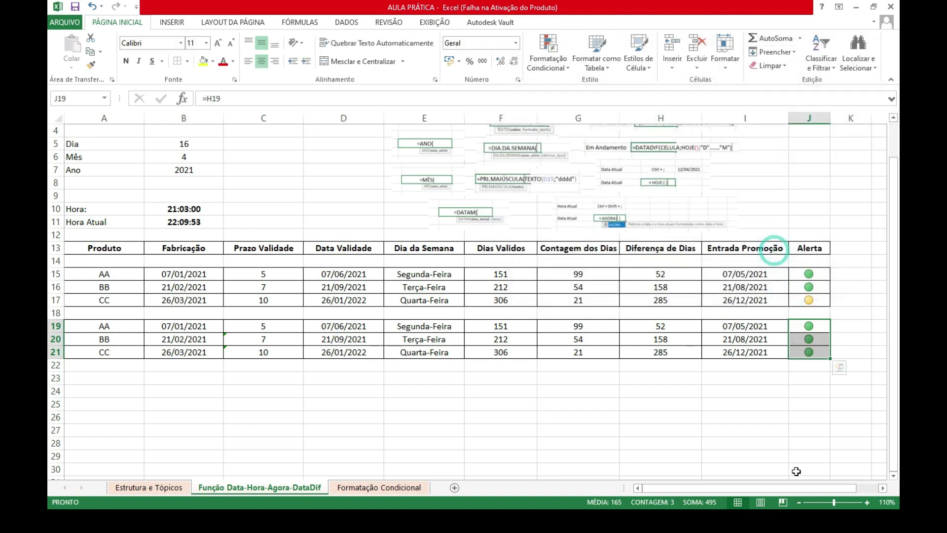
click(809, 456)
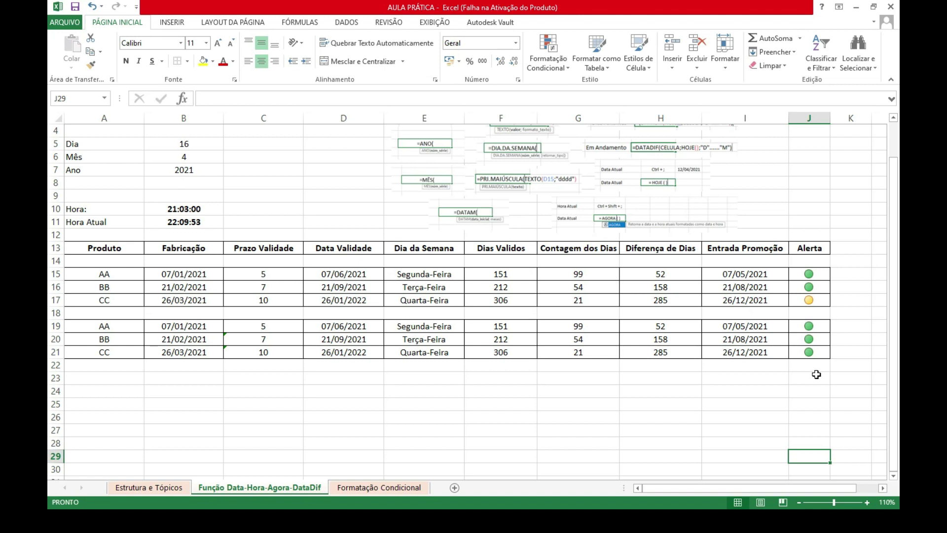
- Enter the test values 151 in F24 and 99 in G24 below the second table
click(507, 389)
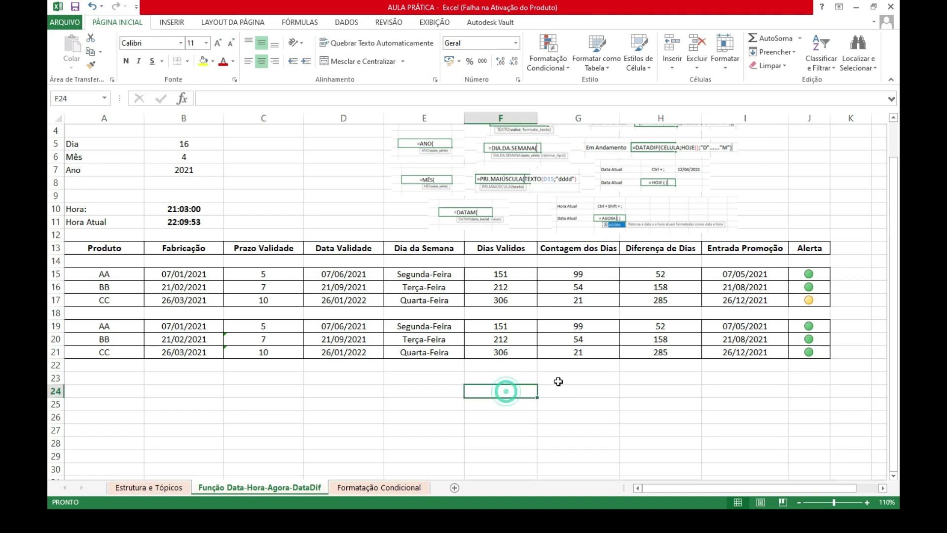
text(151)
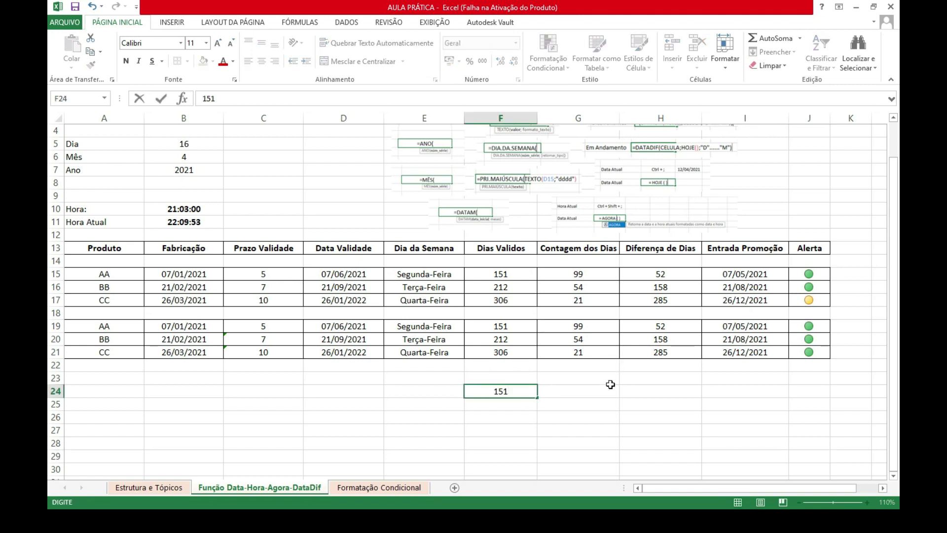
click(586, 393)
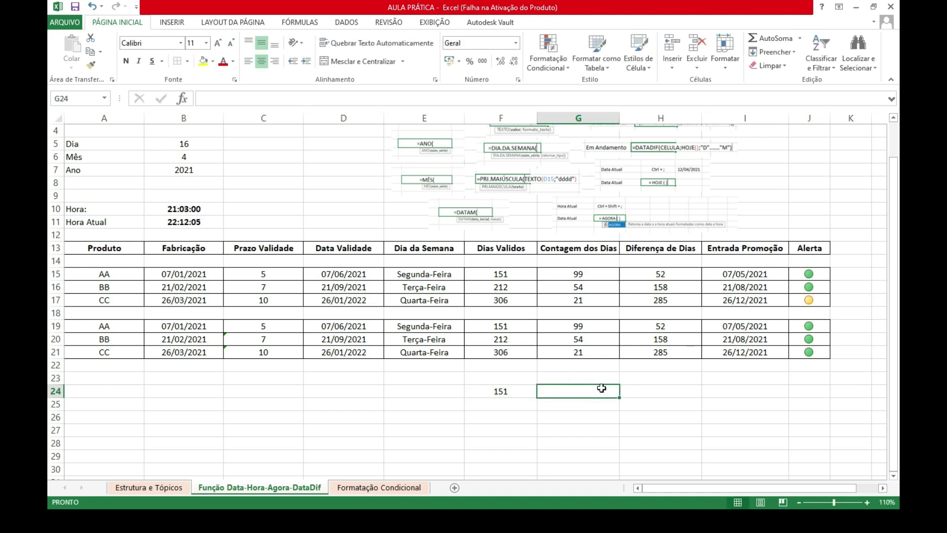
text(99)
- Enter the formula =F24-G24 in H24 to calculate the test row's difference of days
click(664, 392)
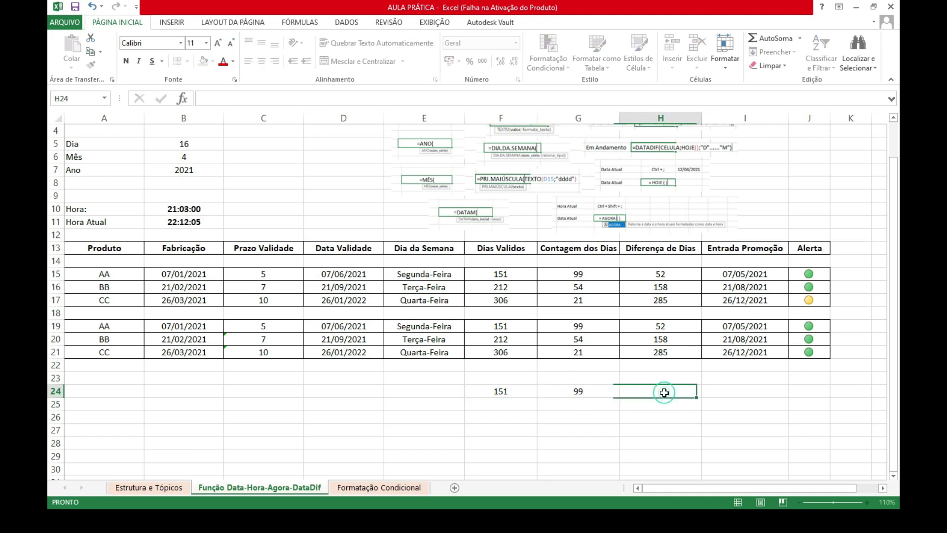
text(=)
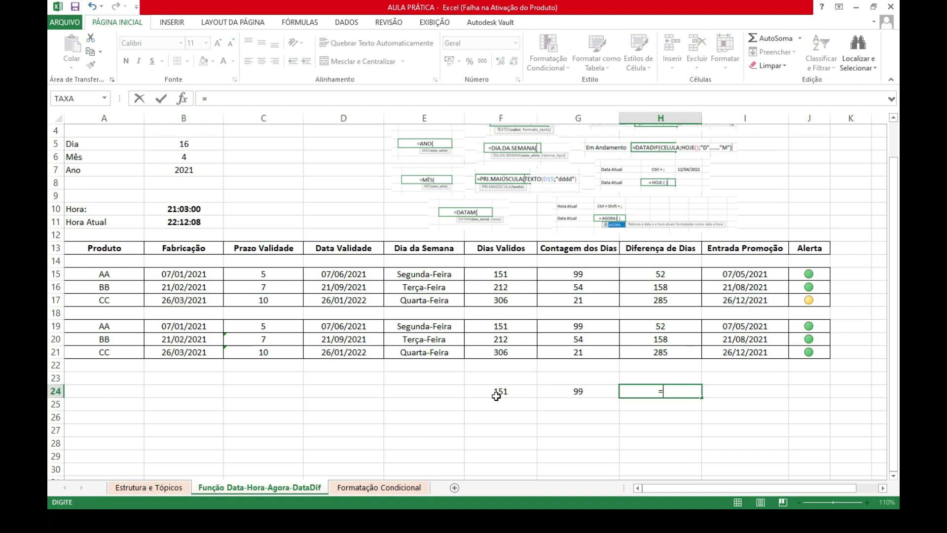
click(502, 392)
text(-)
click(578, 392)
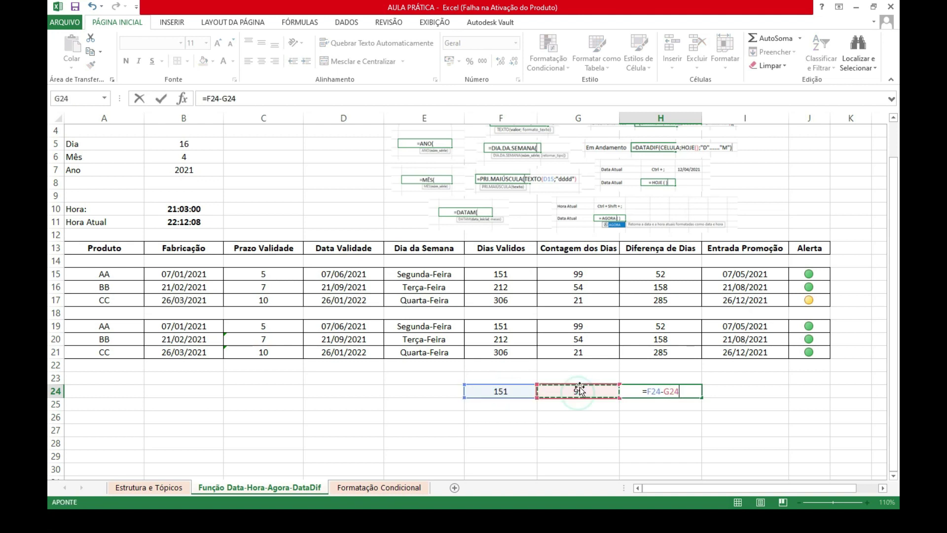
key(Return)
click(753, 439)
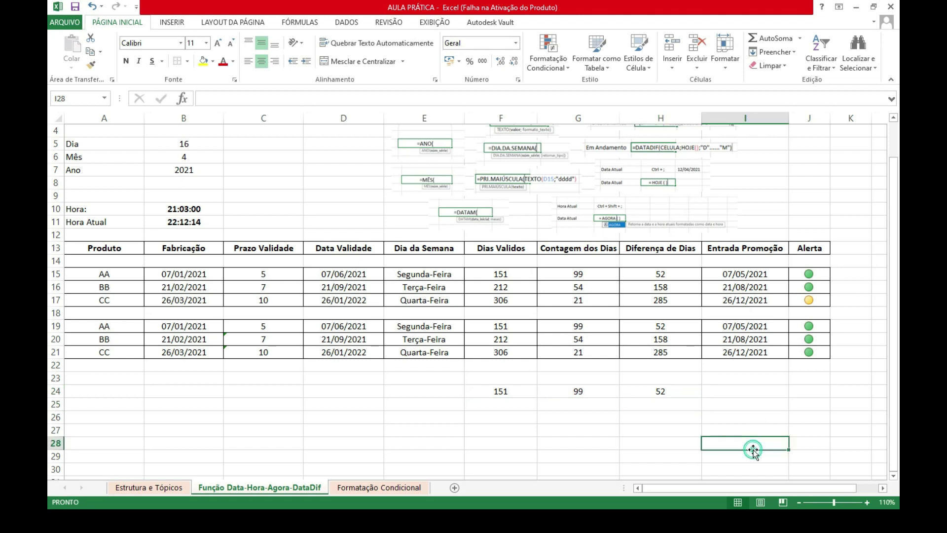
click(811, 393)
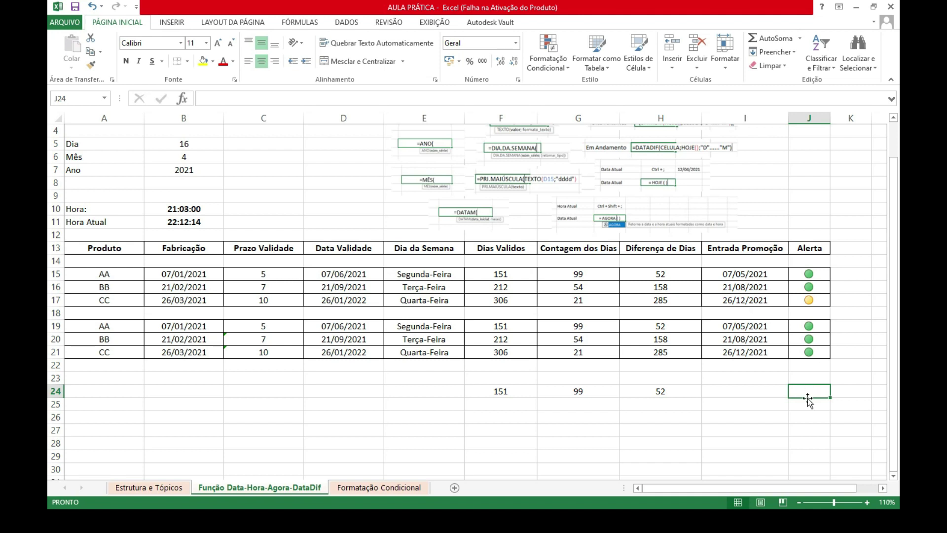
- Enter the formula =H24 in J24 to bring in the test row's difference of days
click(810, 391)
text(=)
click(672, 389)
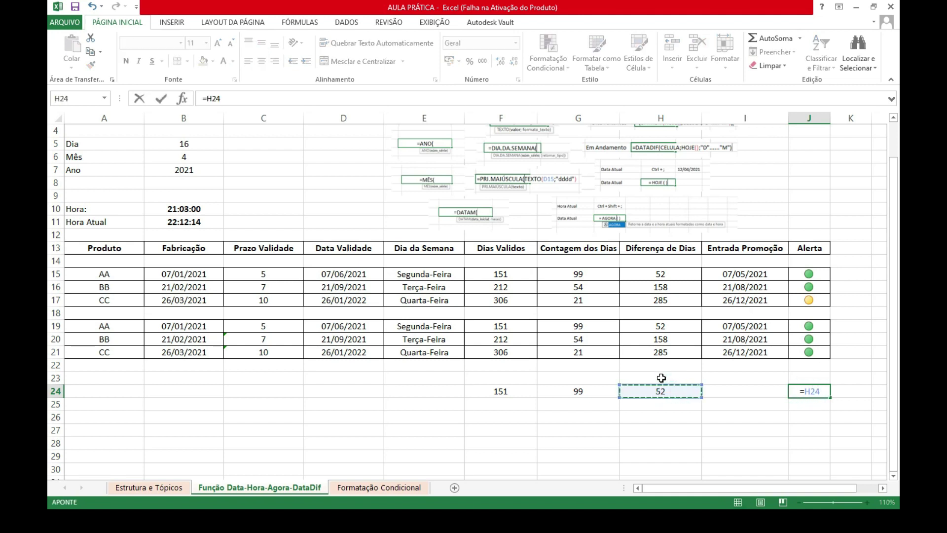
key(Return)
click(778, 458)
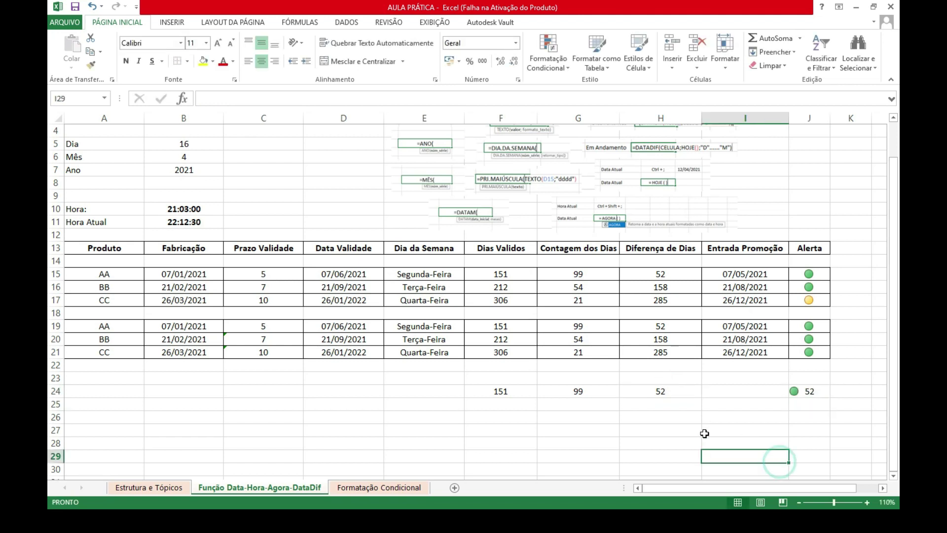
- Delete the content of J24 and clear the conditional formatting rules from that cell
click(812, 393)
key(Delete)
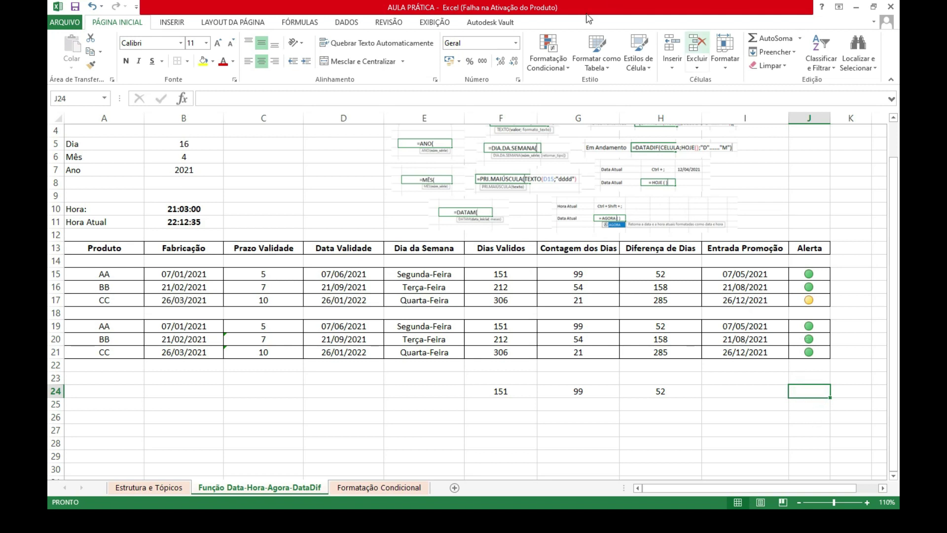
click(562, 68)
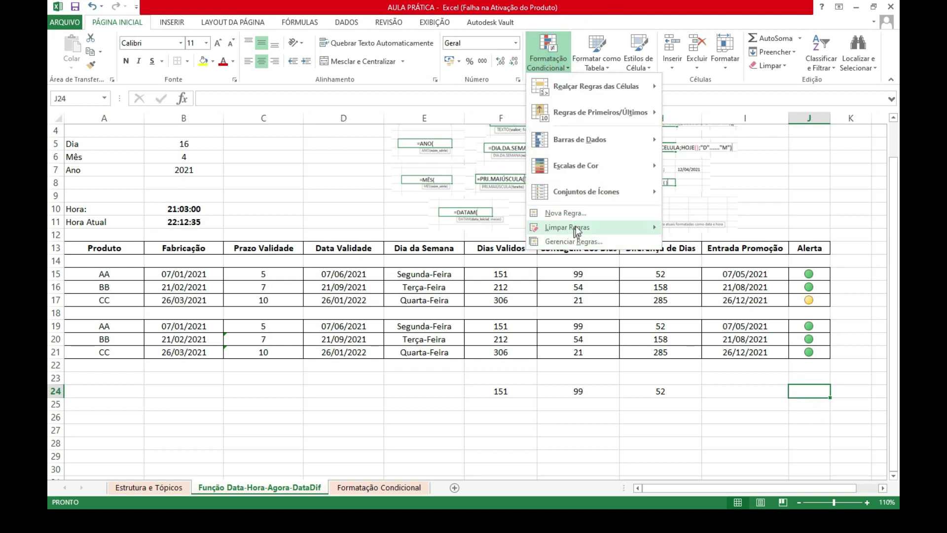
mouse_move(572, 226)
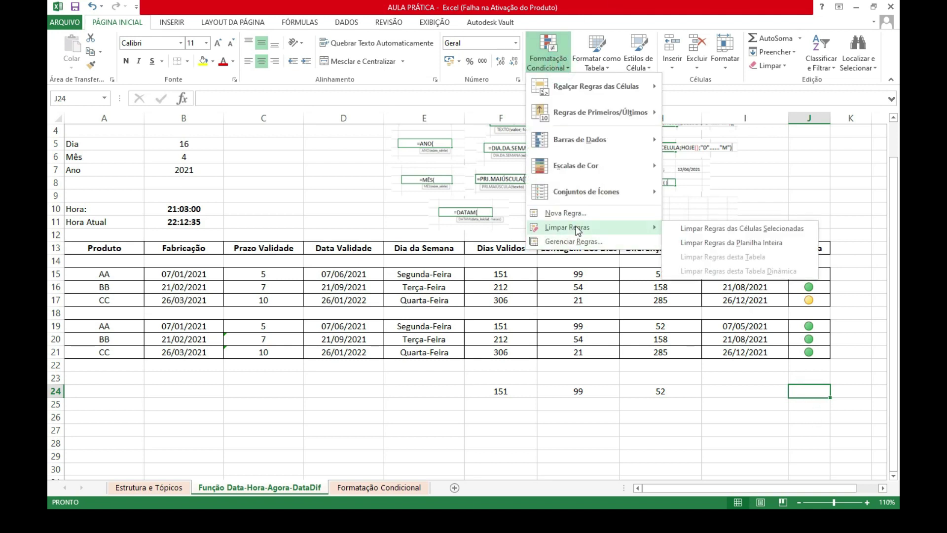
click(745, 230)
click(669, 444)
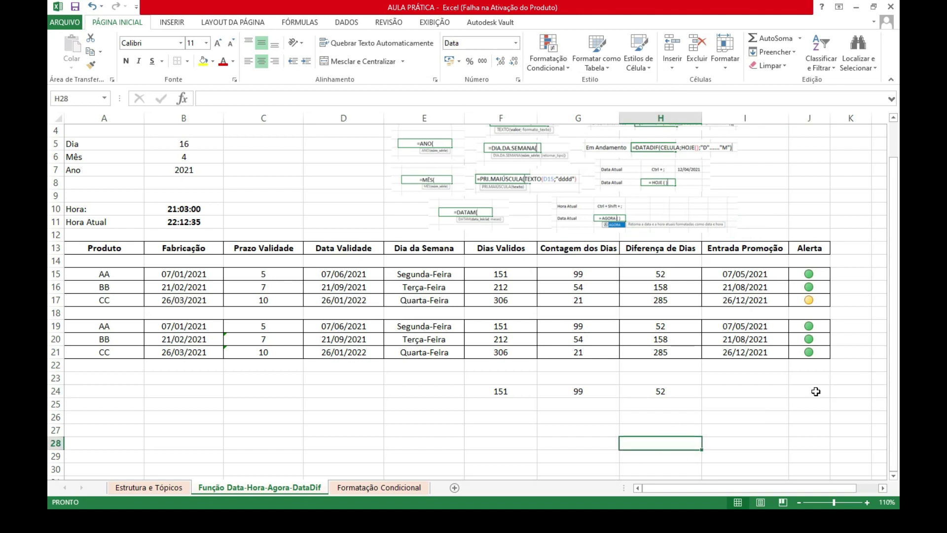
- Enter the formula =H24 in the cleared cell J24
click(815, 391)
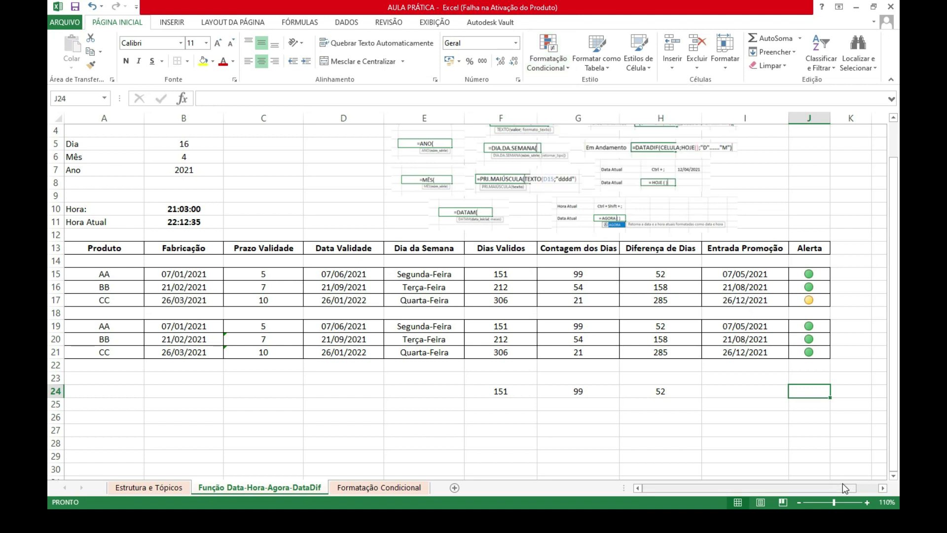
text(=)
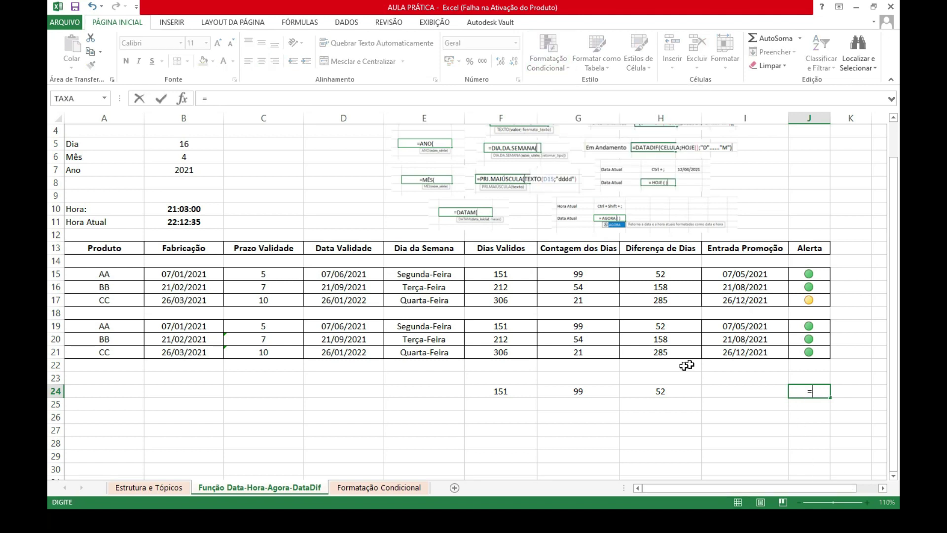
click(664, 392)
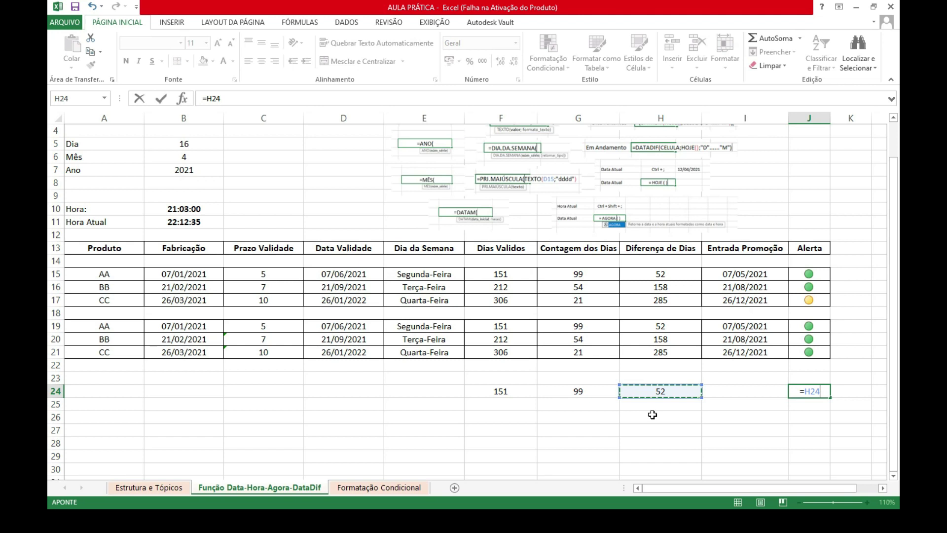
key(Return)
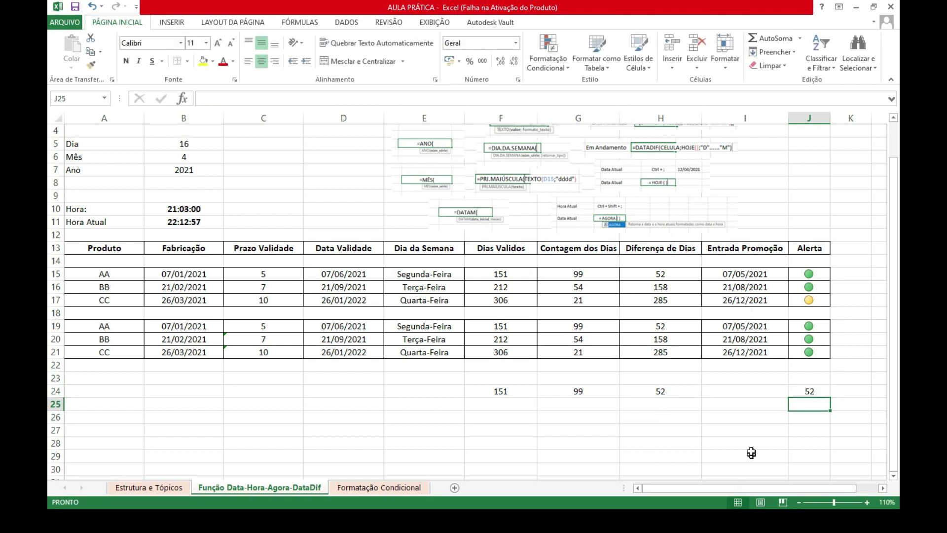
- Start a new conditional formatting rule for J24 with the Conjuntos de Ícones format style
click(812, 393)
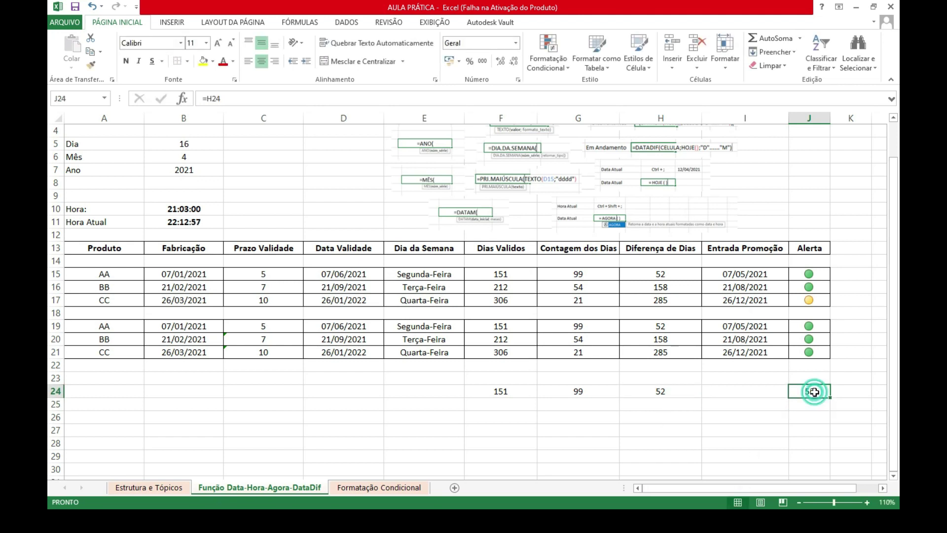
click(560, 64)
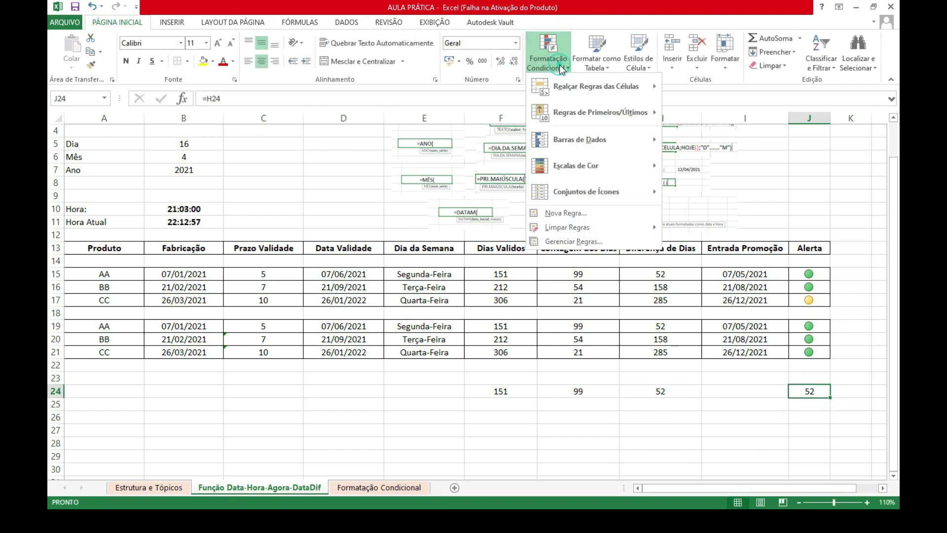
click(574, 212)
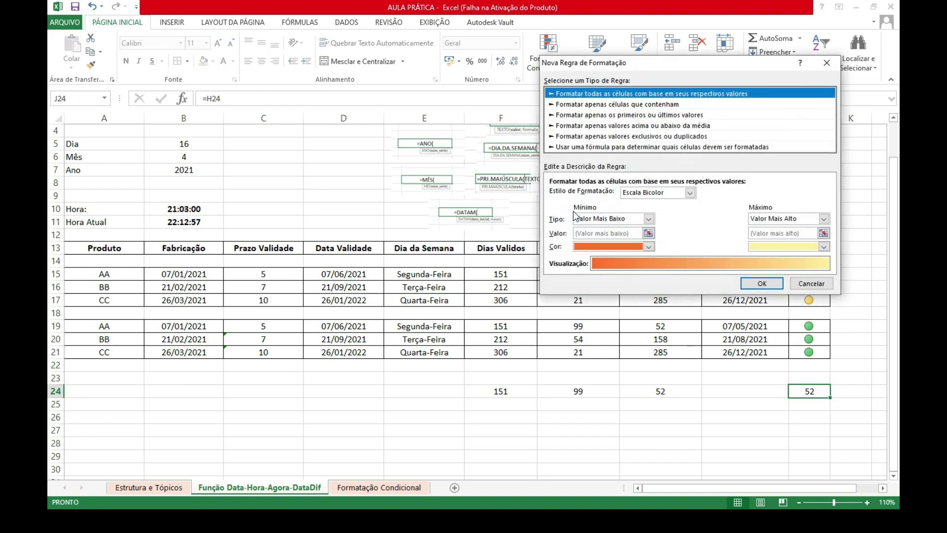
click(690, 193)
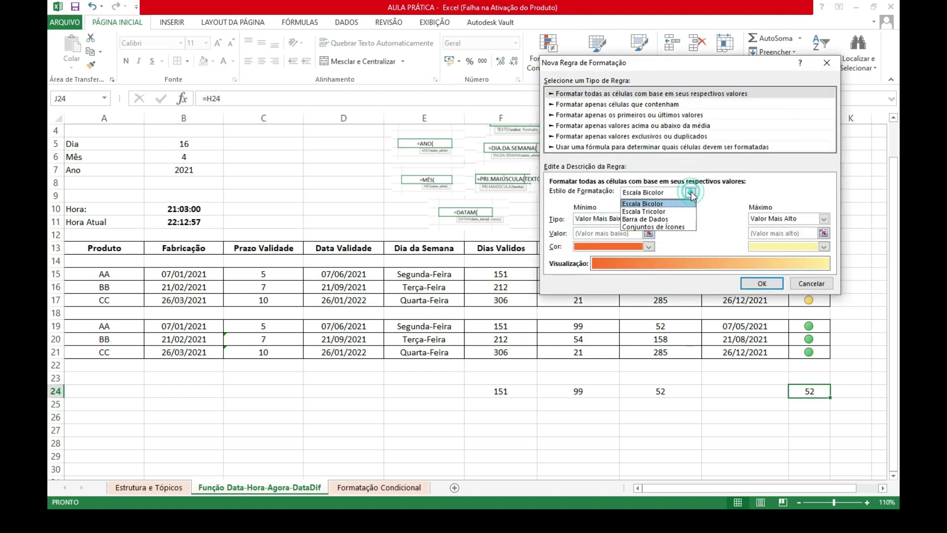
click(667, 226)
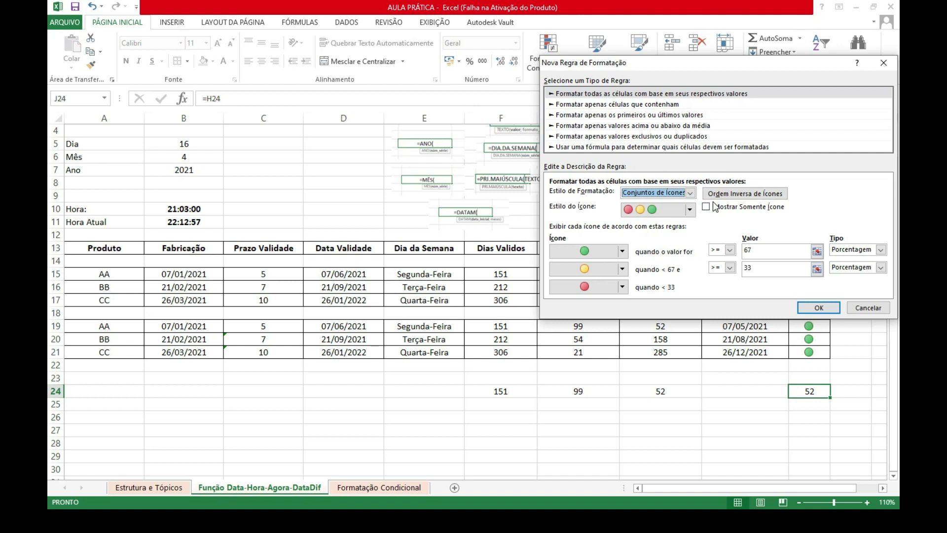
drag(748, 67, 719, 12)
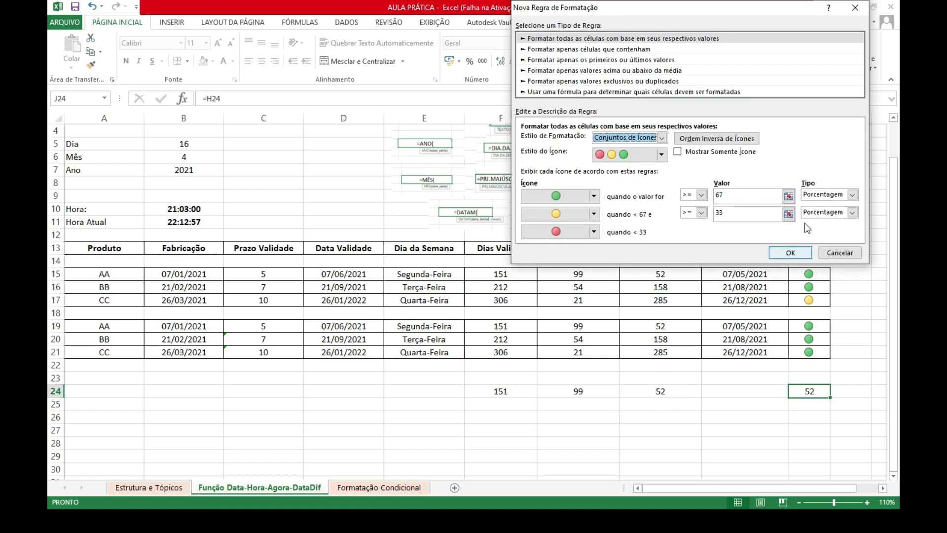
- Set the green icon's threshold in the new rule to >= 30 with the type Número
click(854, 195)
click(823, 202)
click(725, 196)
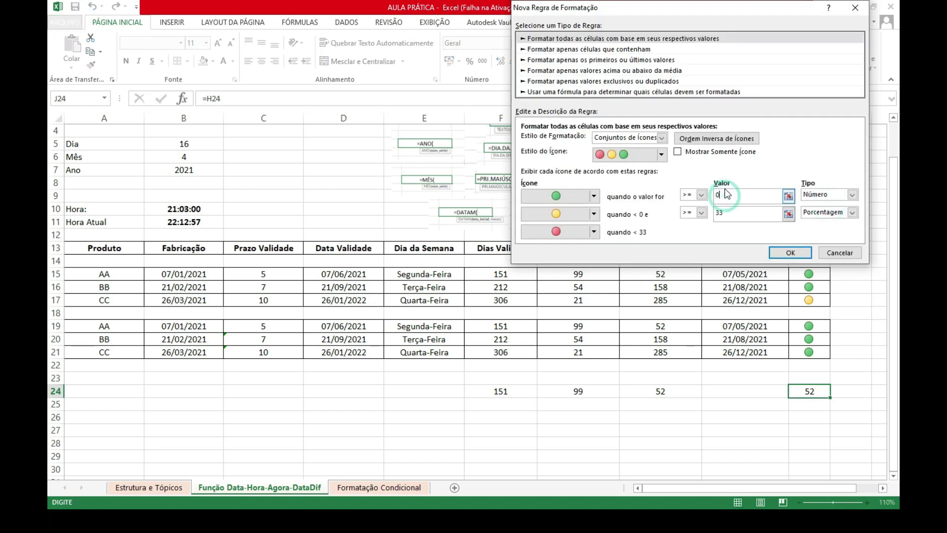
text(30)
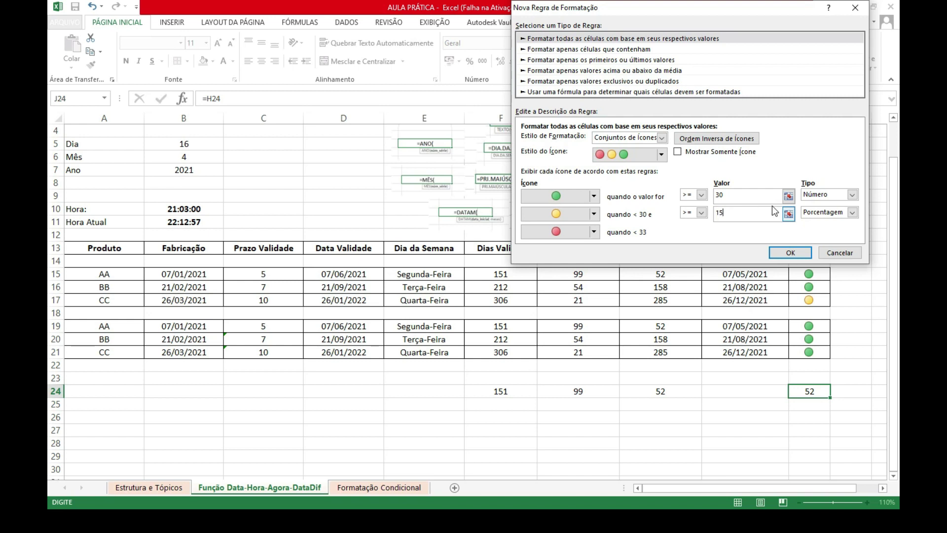
- Set the yellow icon's threshold to >= 15 with the type Número and create the rule for J24
click(852, 212)
click(819, 221)
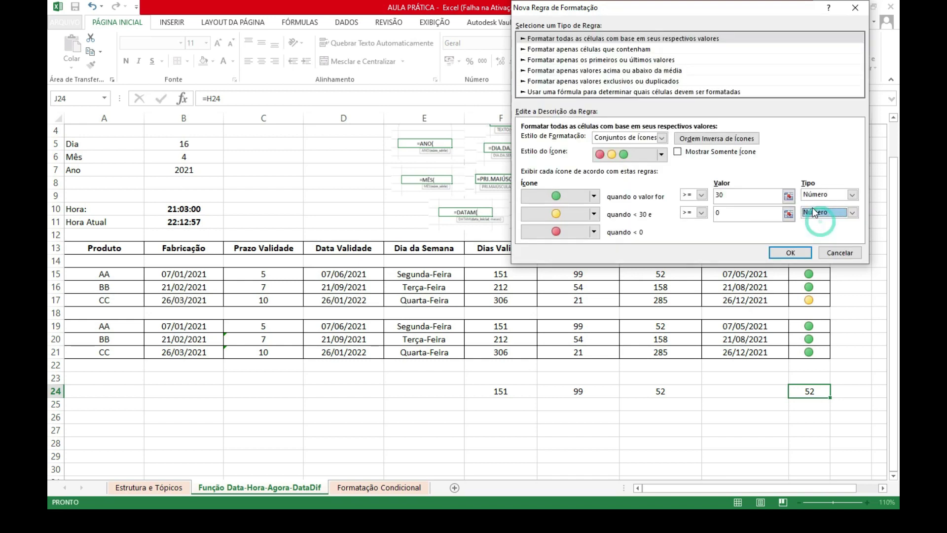
click(727, 214)
key(BackSpace)
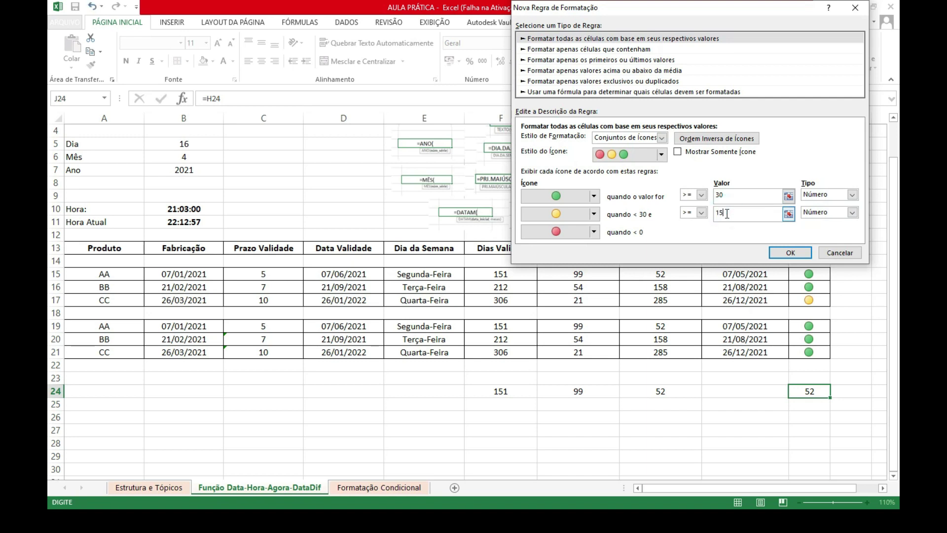
click(792, 253)
click(729, 443)
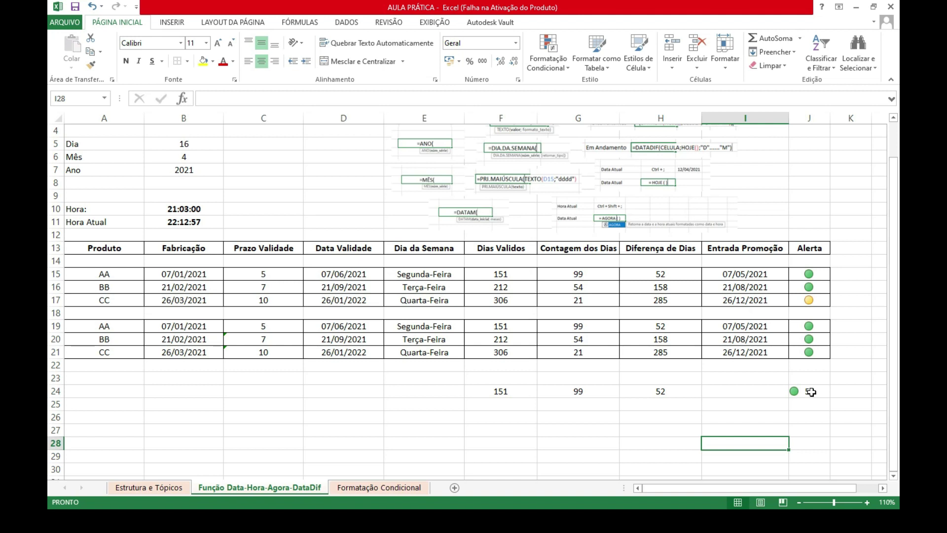
- Review the icon thresholds in the conditional formatting rule of J24 and close the rules manager
click(565, 66)
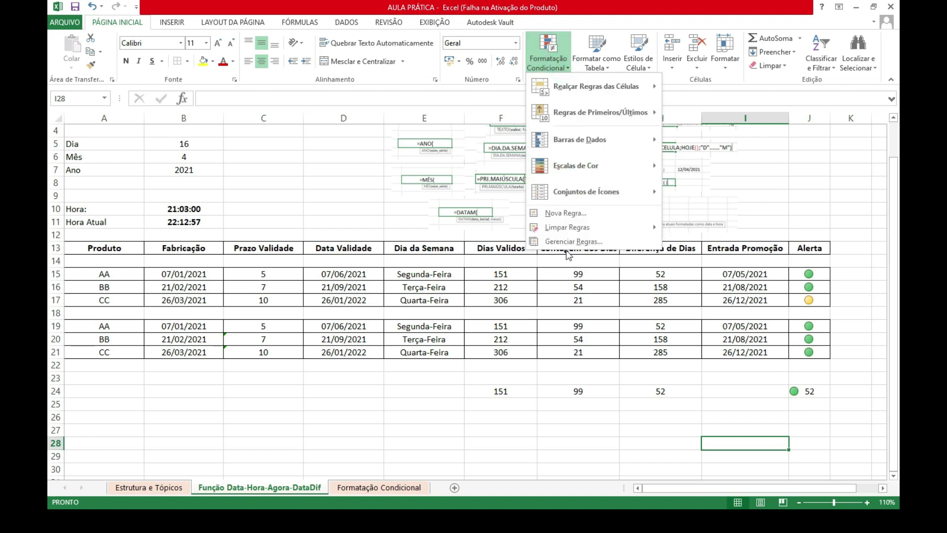
click(568, 242)
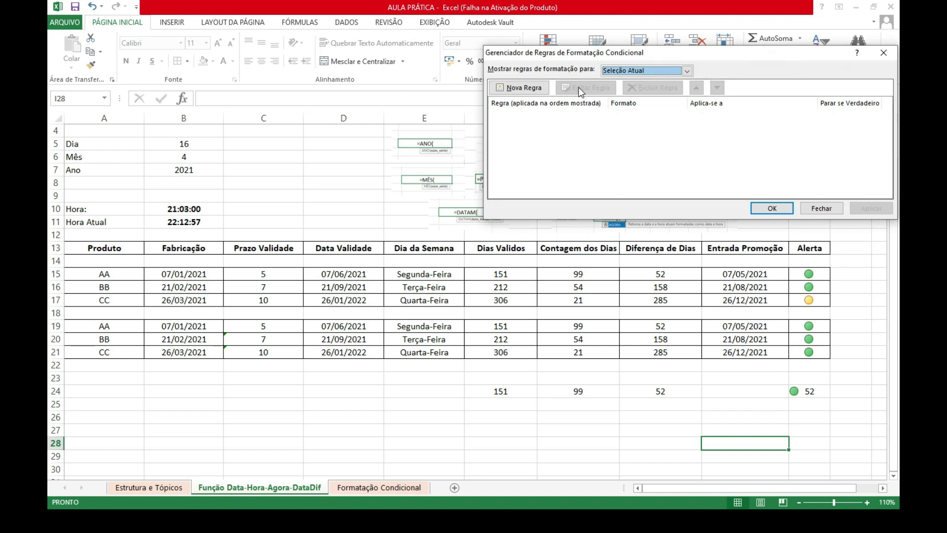
click(821, 209)
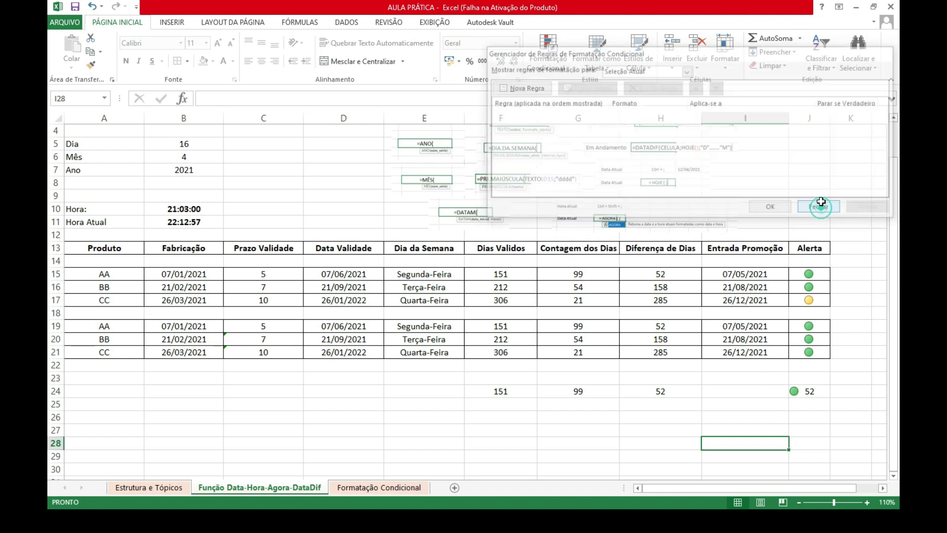
click(811, 391)
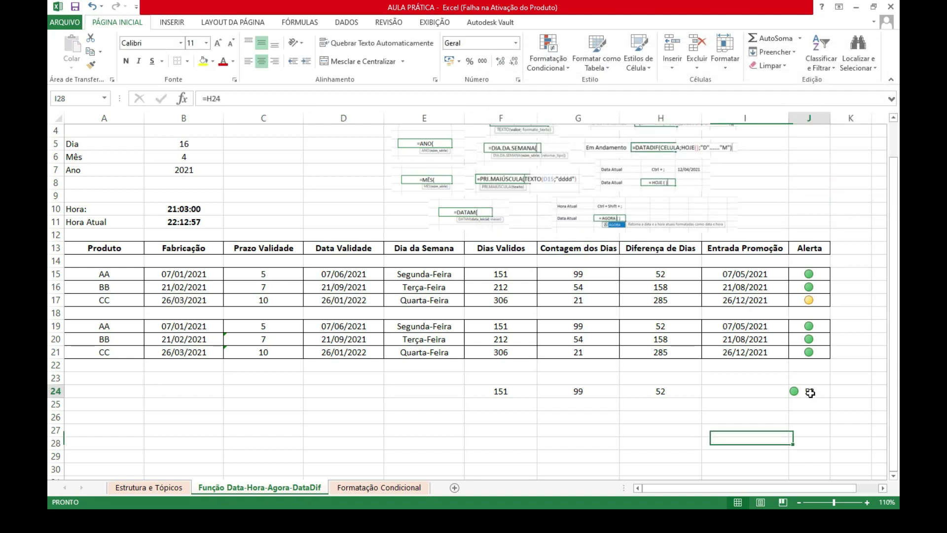
click(567, 61)
click(592, 239)
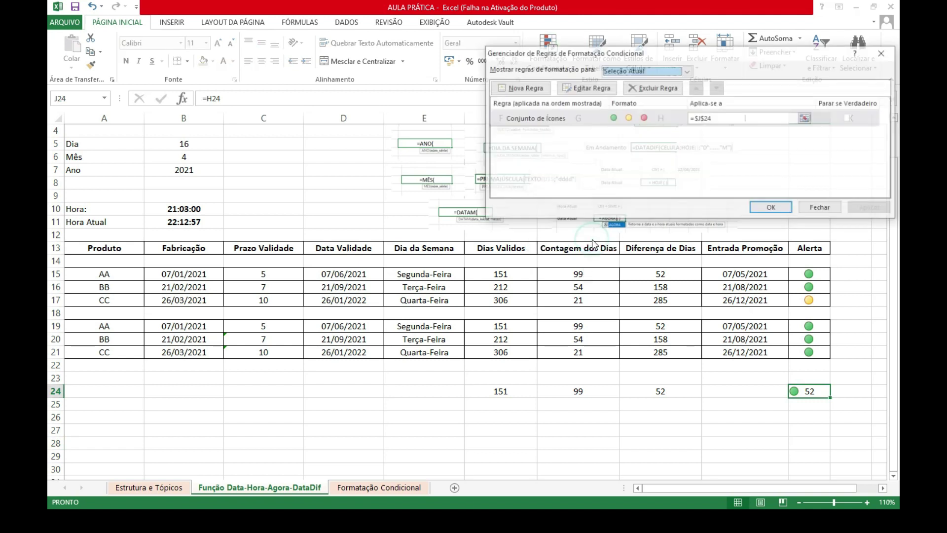
click(577, 85)
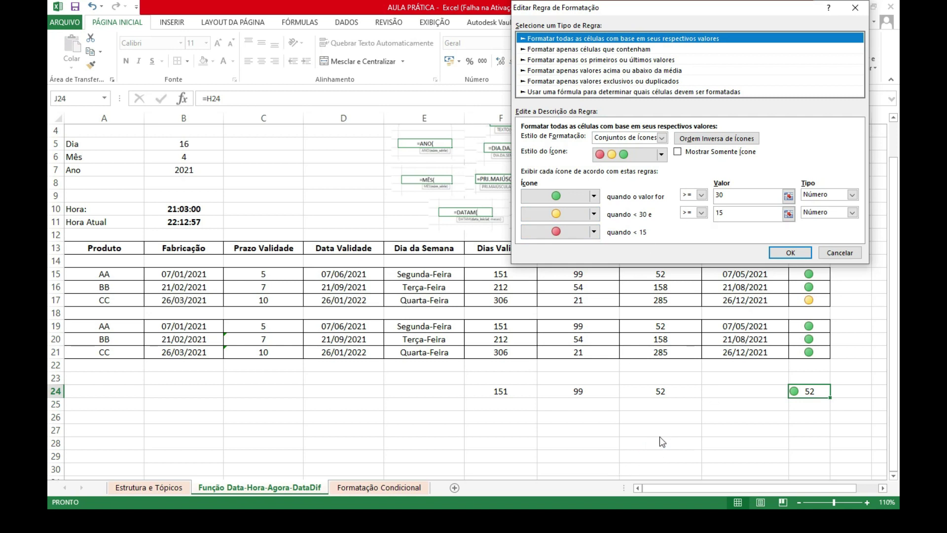
click(790, 252)
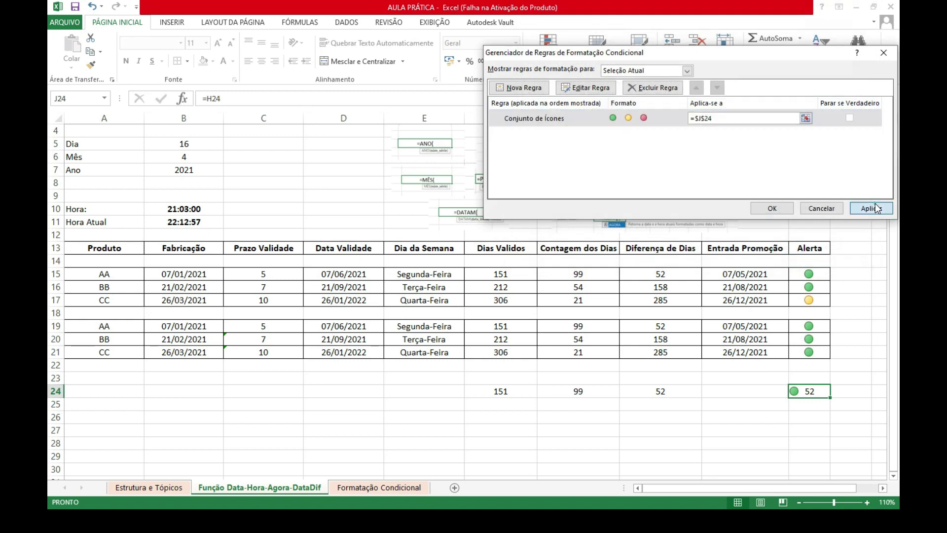
click(826, 207)
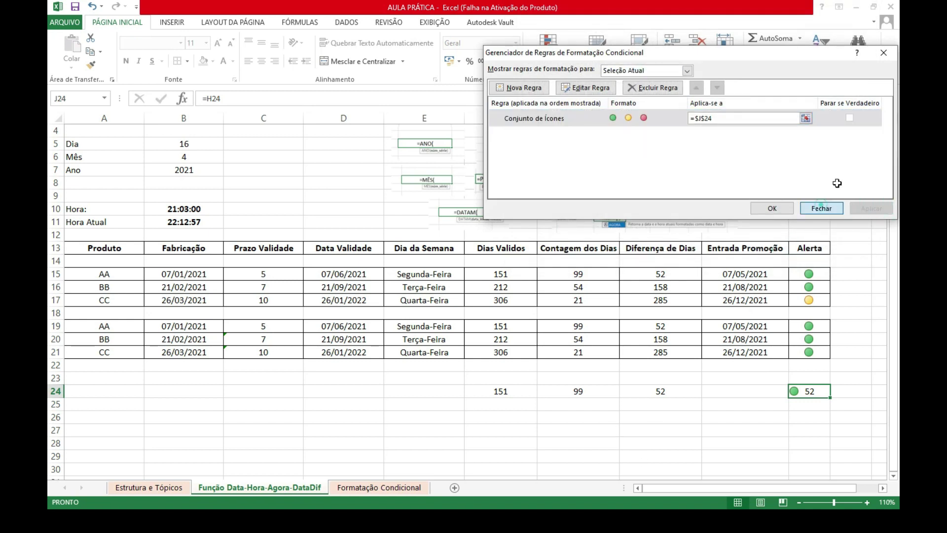
click(580, 457)
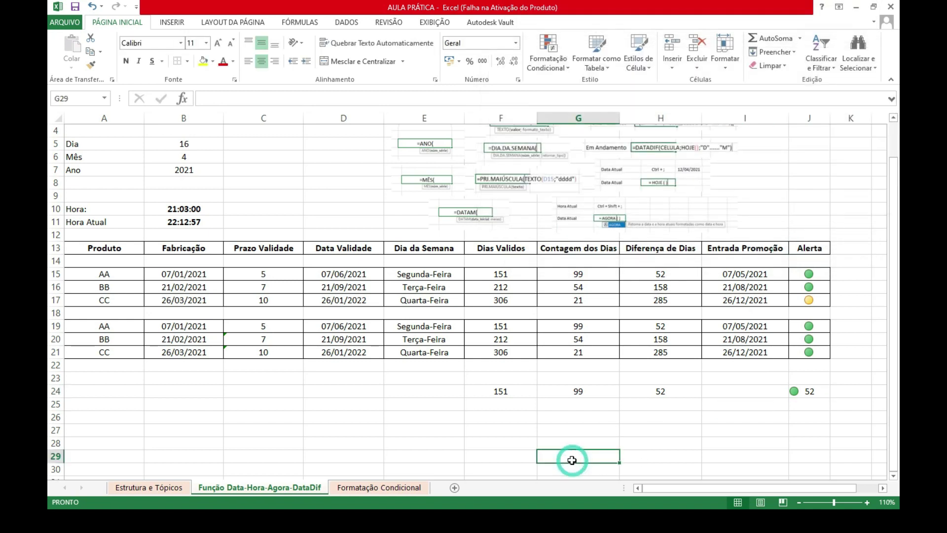
- Test the alert icon by setting the day count in G24 to 100 and to 140
click(583, 389)
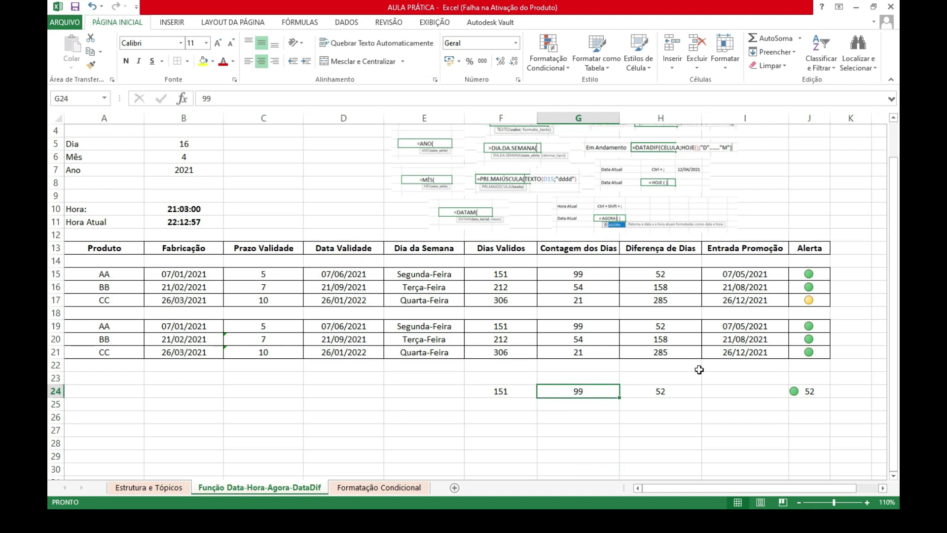
text(100)
key(Return)
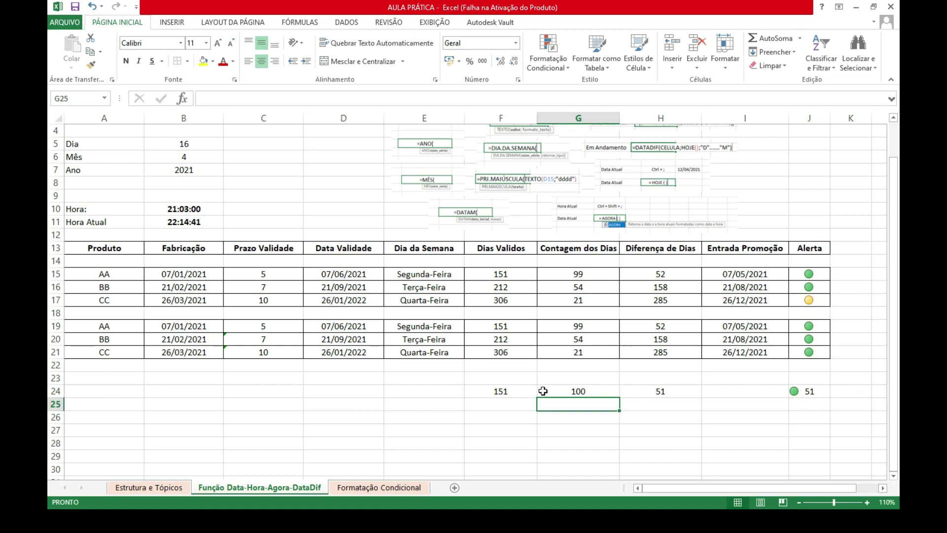
click(578, 392)
text(140)
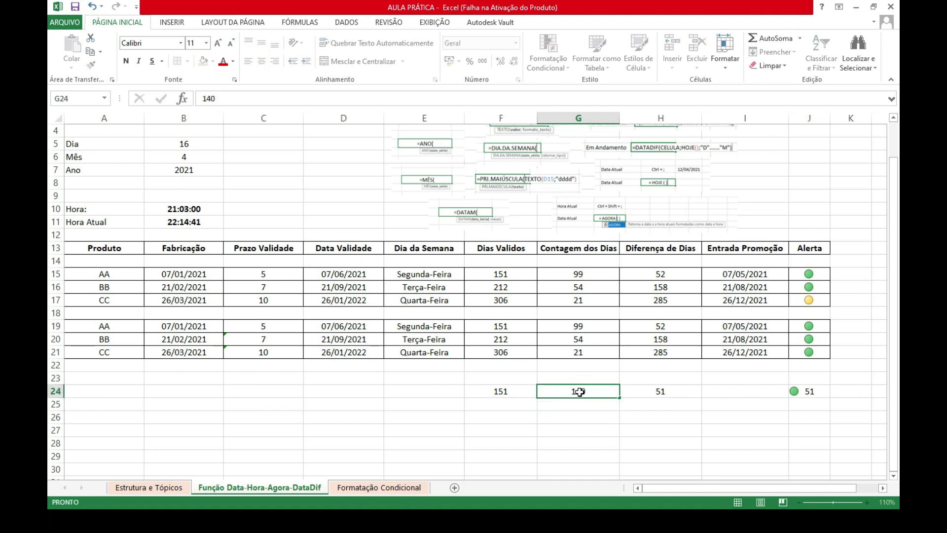
key(Return)
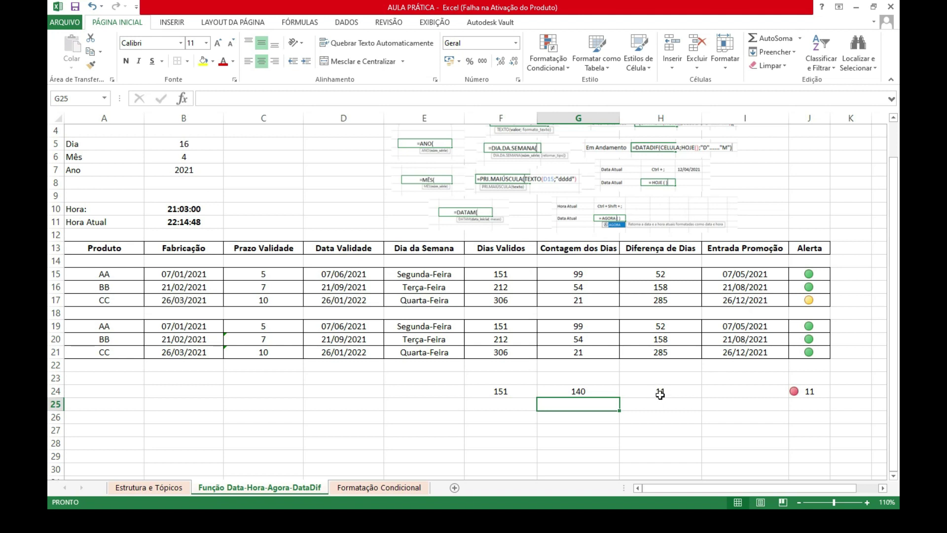
click(576, 392)
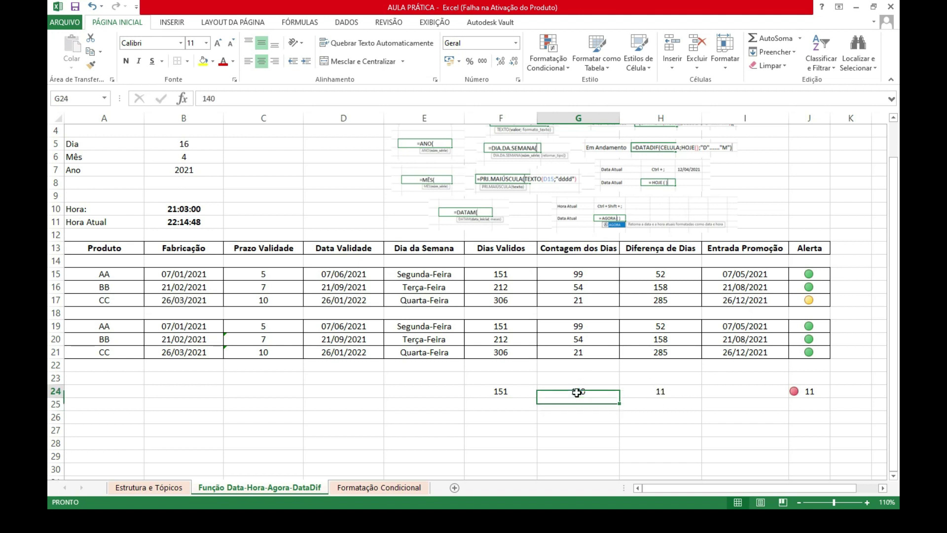
- Test the alert icon in row 24 by setting the day count in G24 to 135, 129 and 145
text(135)
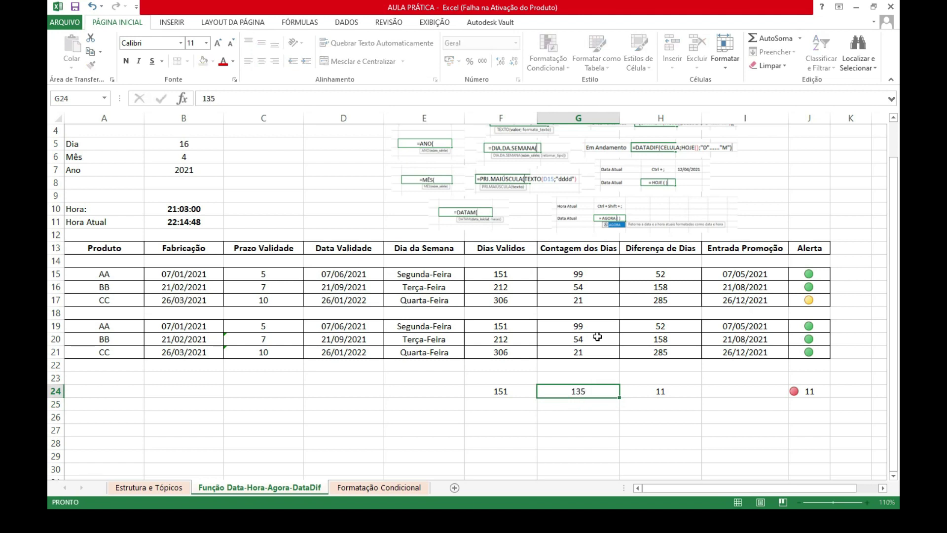
key(Return)
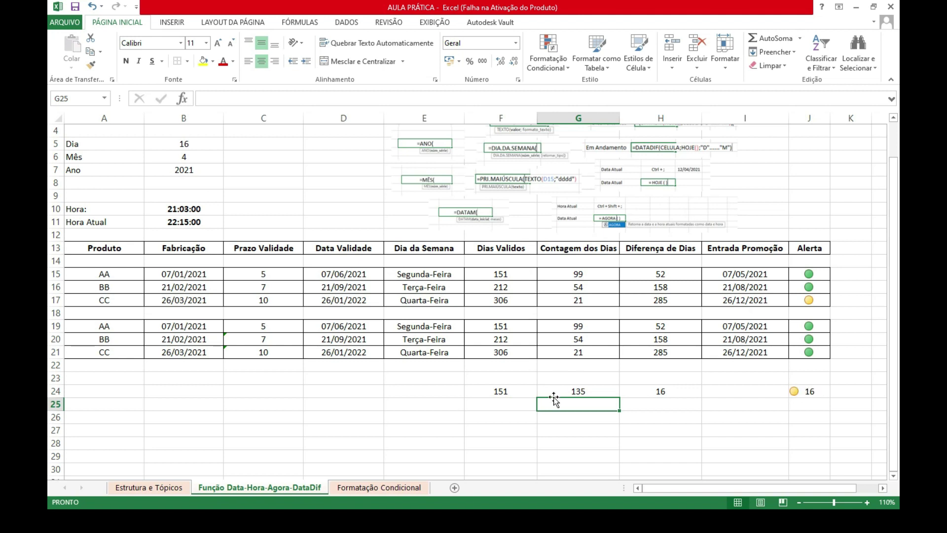
click(580, 391)
text(1)
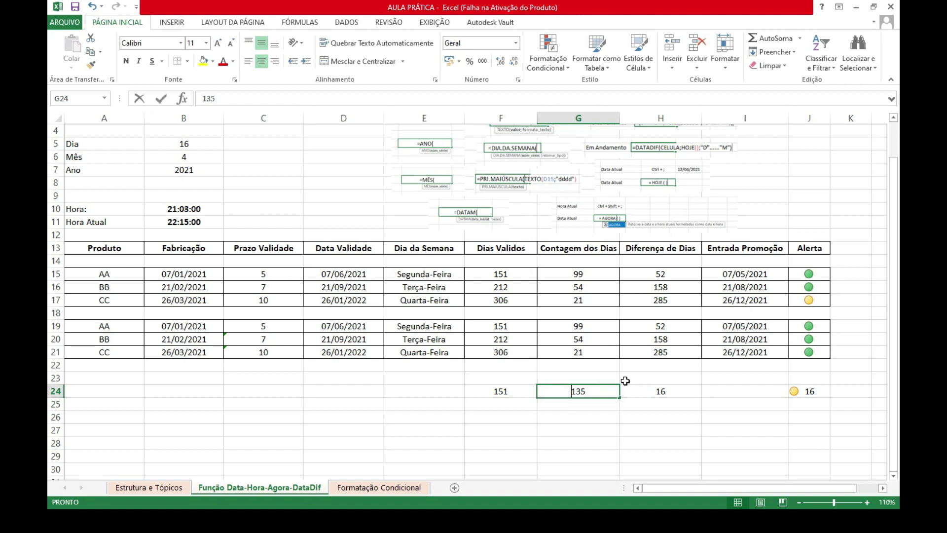
text(29)
key(Return)
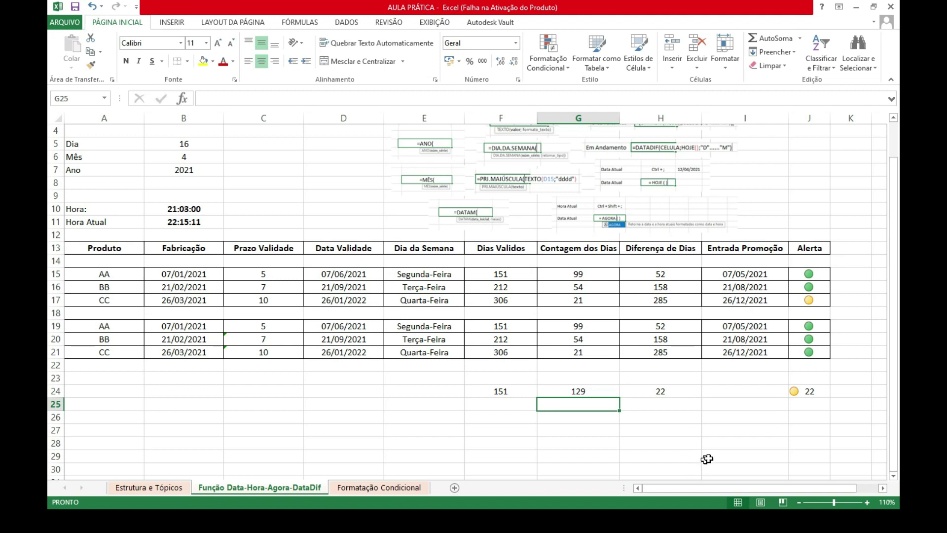
click(581, 391)
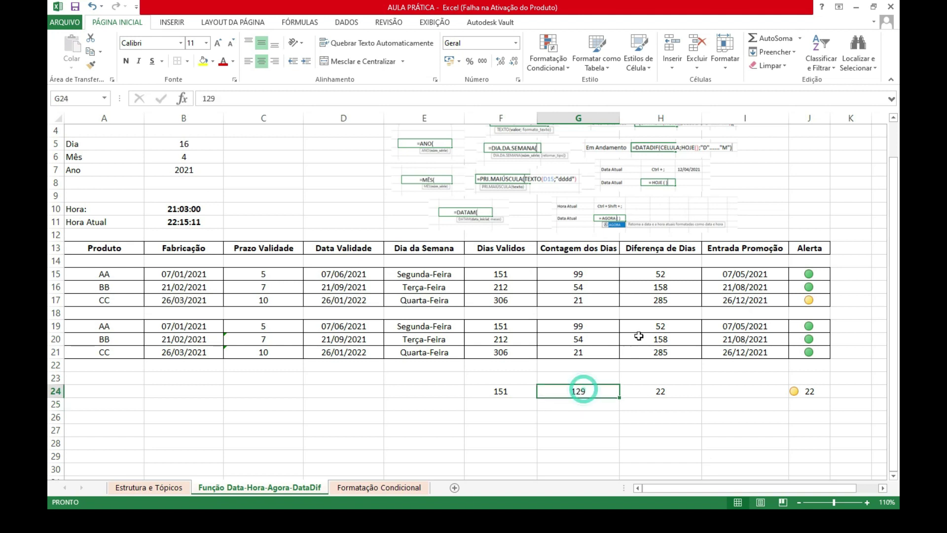
text(145)
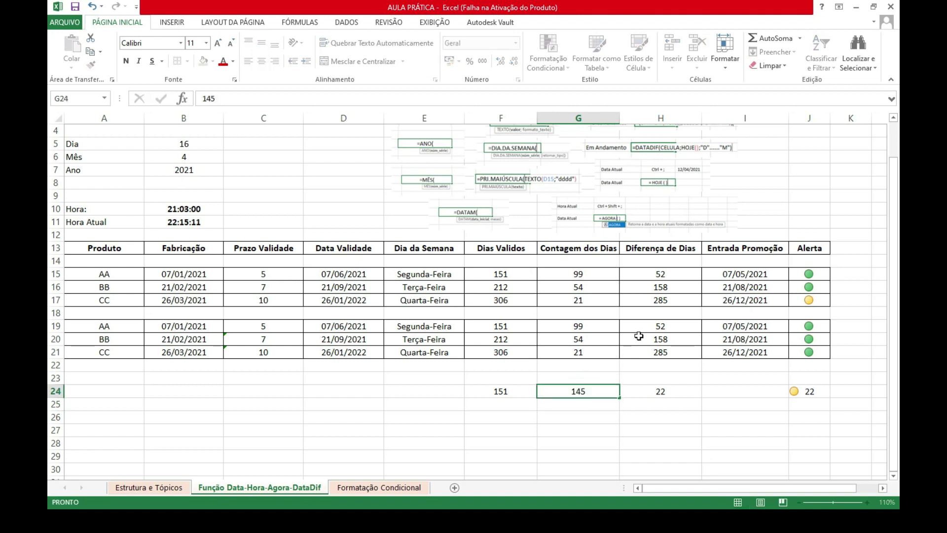
key(Return)
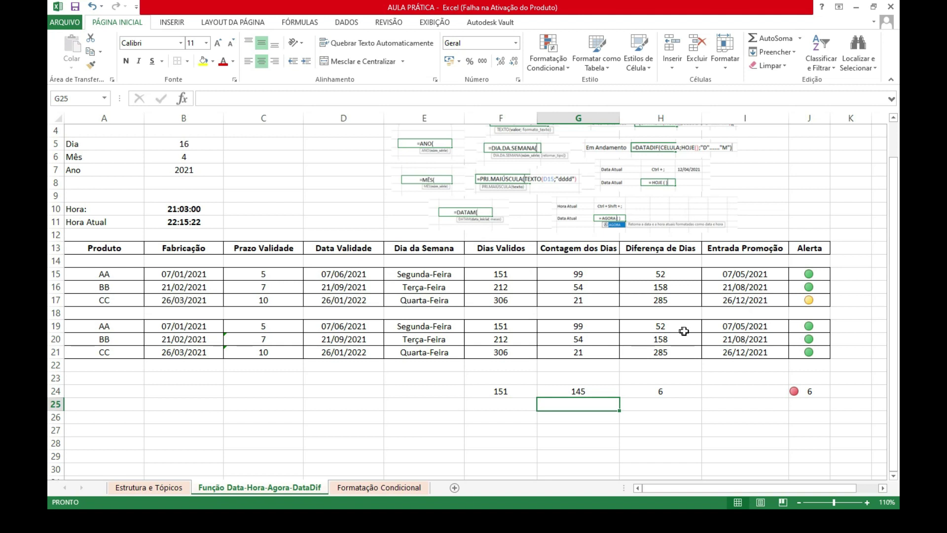
- Enter a colour legend in D25:D27 with the lines "<30 = verde", ">30 = amarelo" and ">15= vermelho"
click(339, 401)
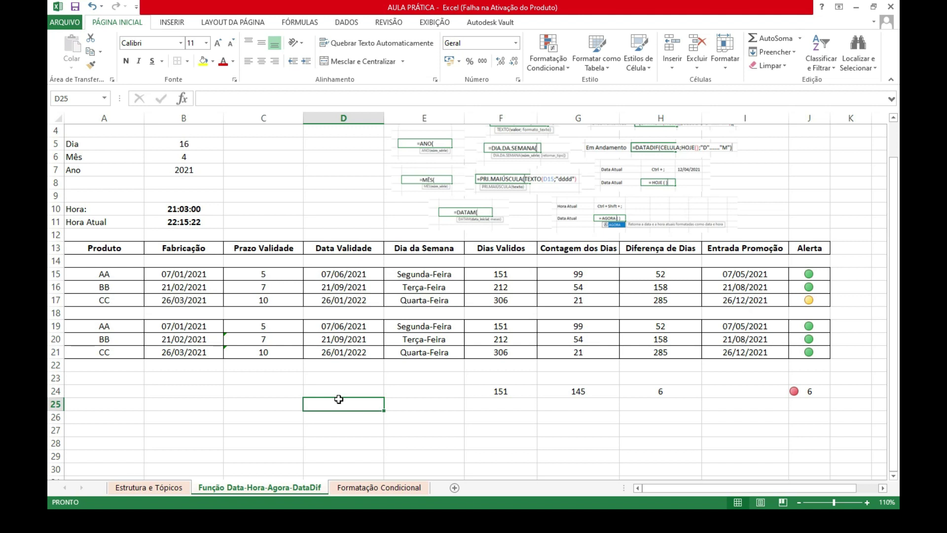
text(<30 = verde)
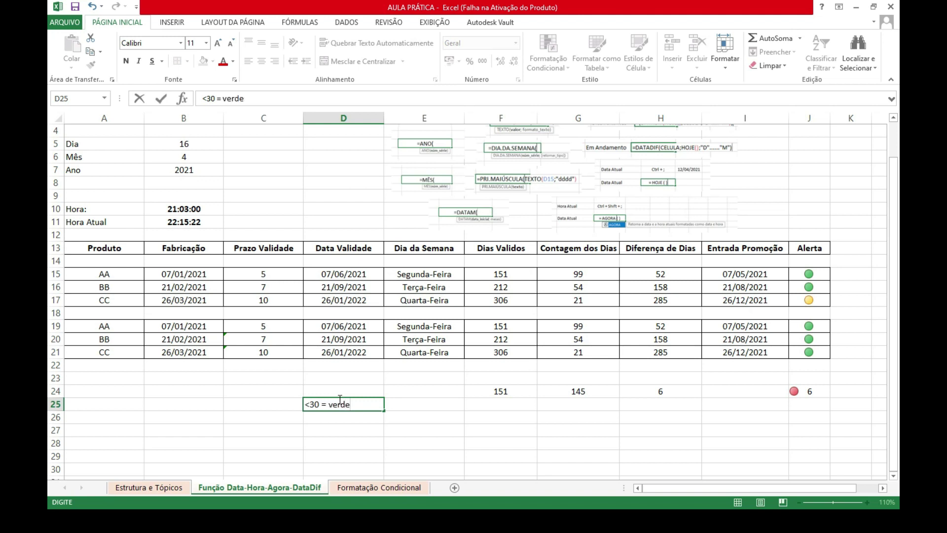
key(Return)
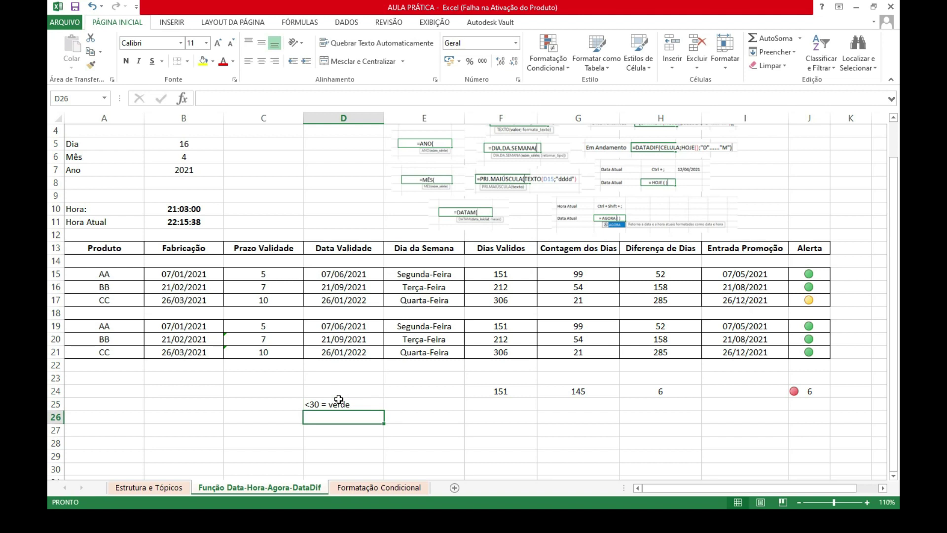
text(>30 = amarelo)
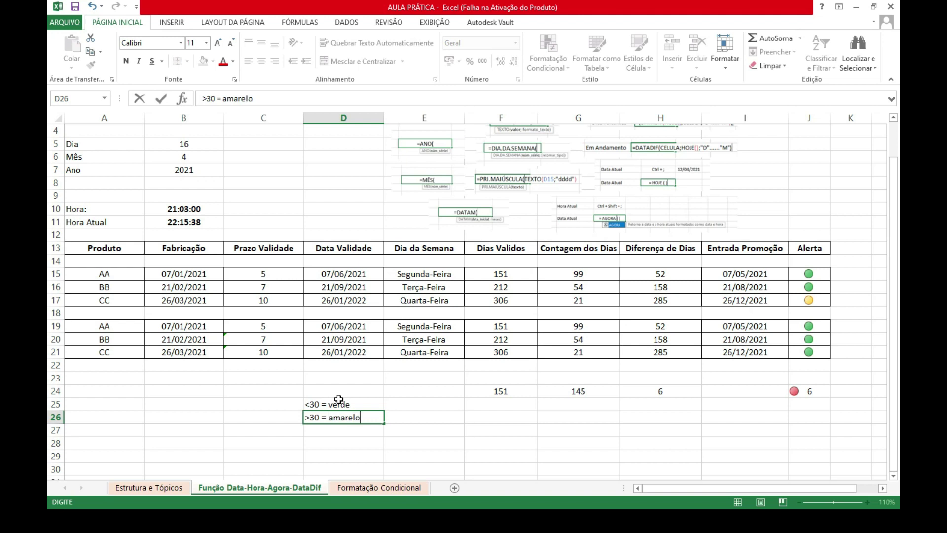
key(Return)
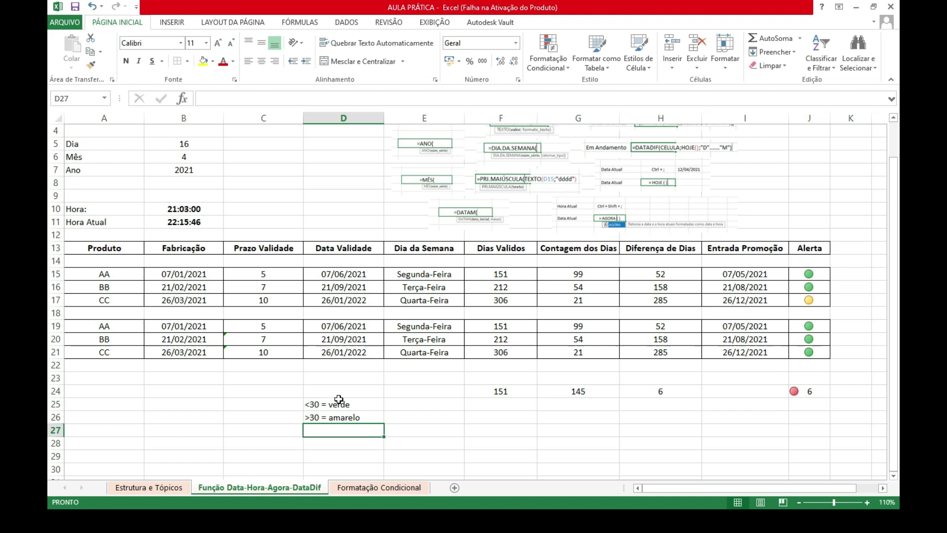
text(.)
text(15)
text(=)
text( verme)
text(lho)
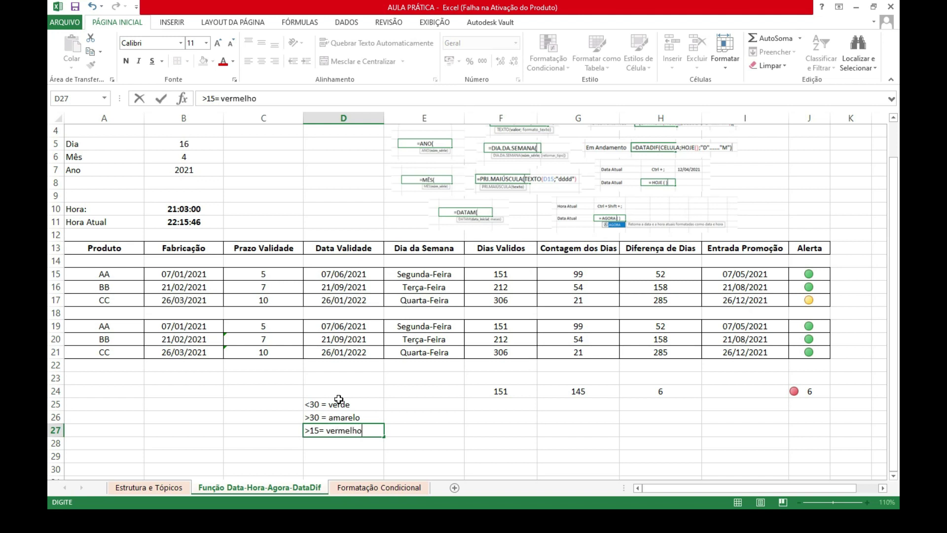
click(403, 458)
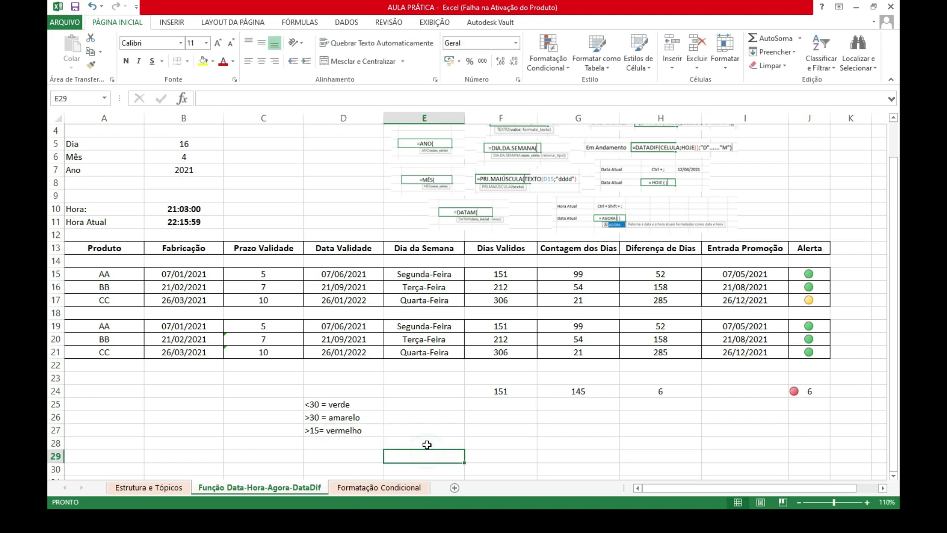
- Set the day count in G24 to 100 to test the alert icon
click(587, 392)
text(100)
key(ctrl+Return)
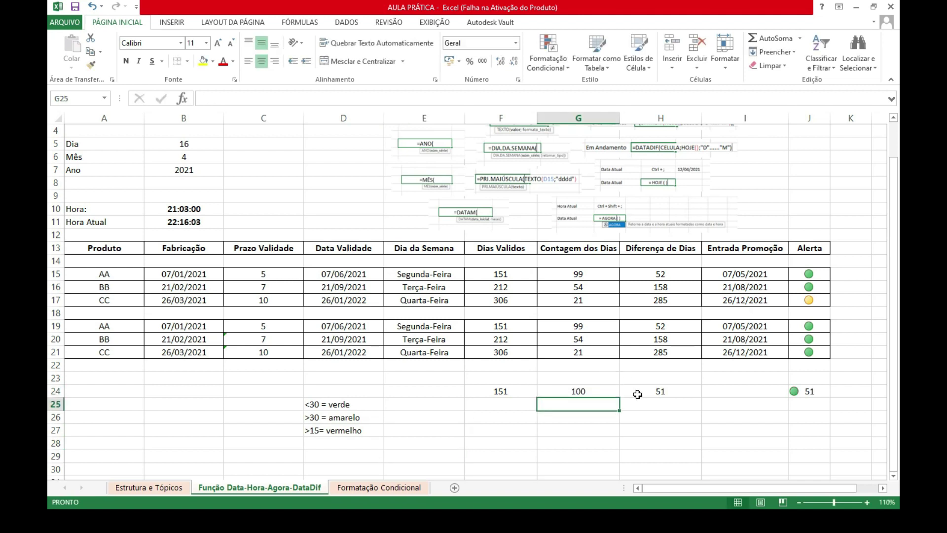
- Highlight the day difference in H24 with a light blue fill
click(669, 393)
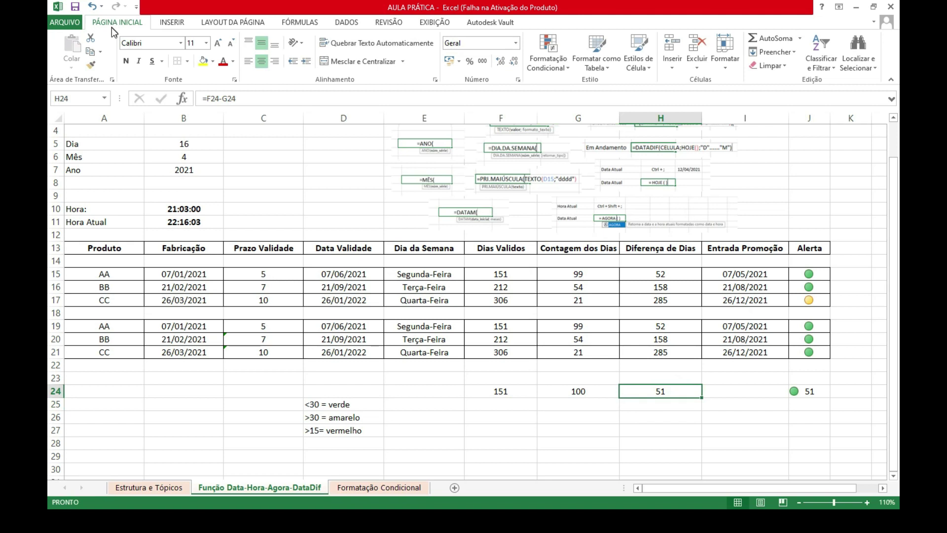
click(202, 61)
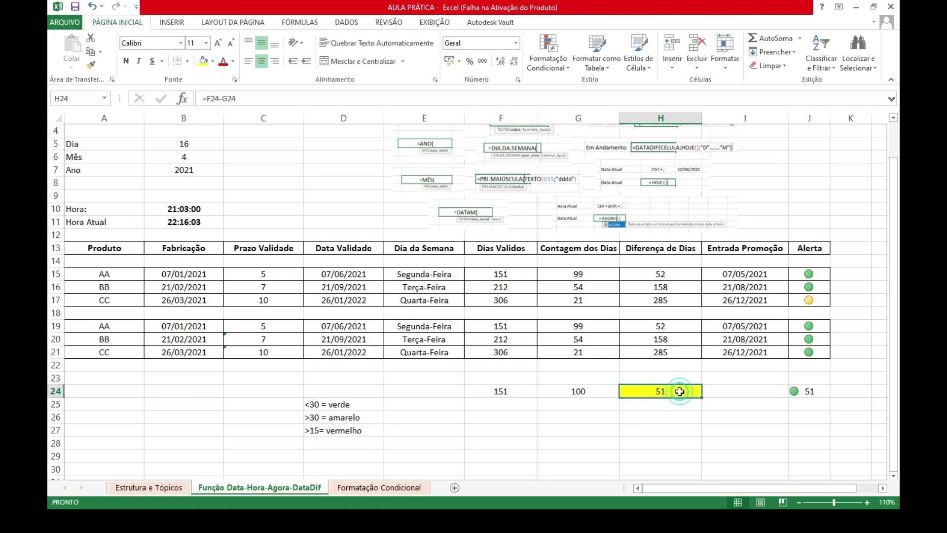
click(214, 61)
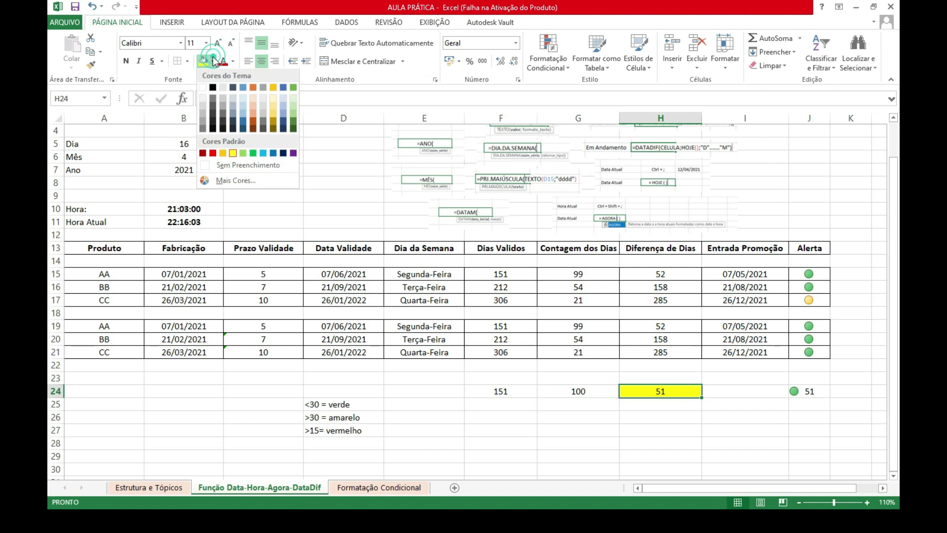
click(263, 154)
click(503, 458)
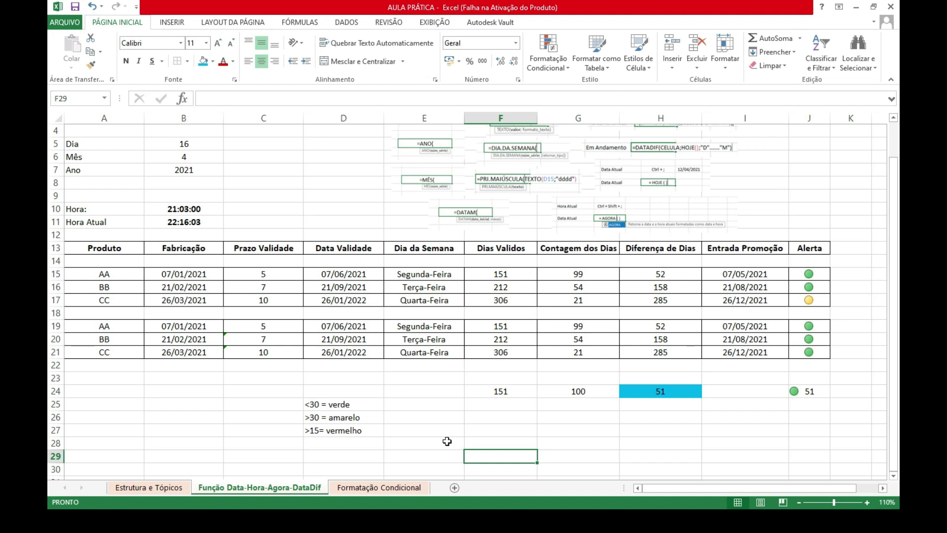
- Fill the legend cells to match their text: D25 light green, D26 yellow and D27 red
click(356, 406)
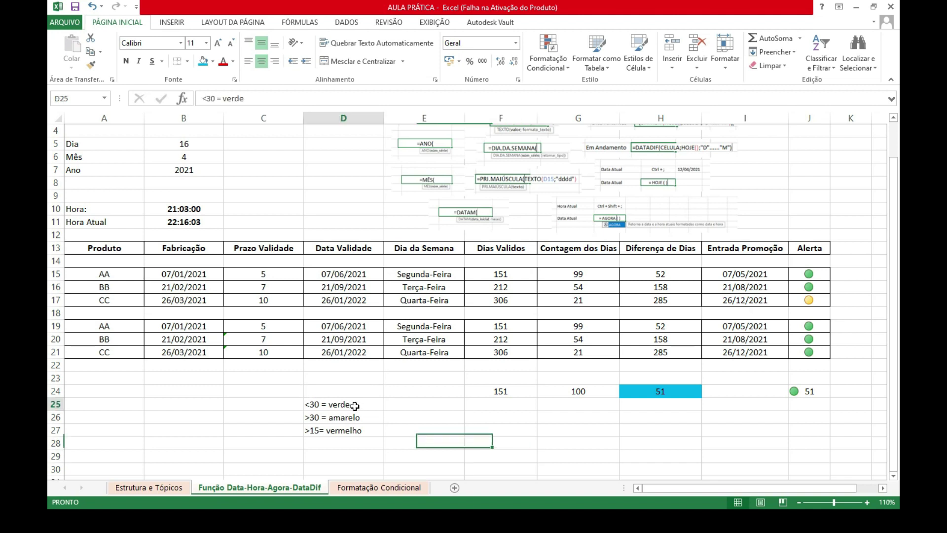
click(213, 61)
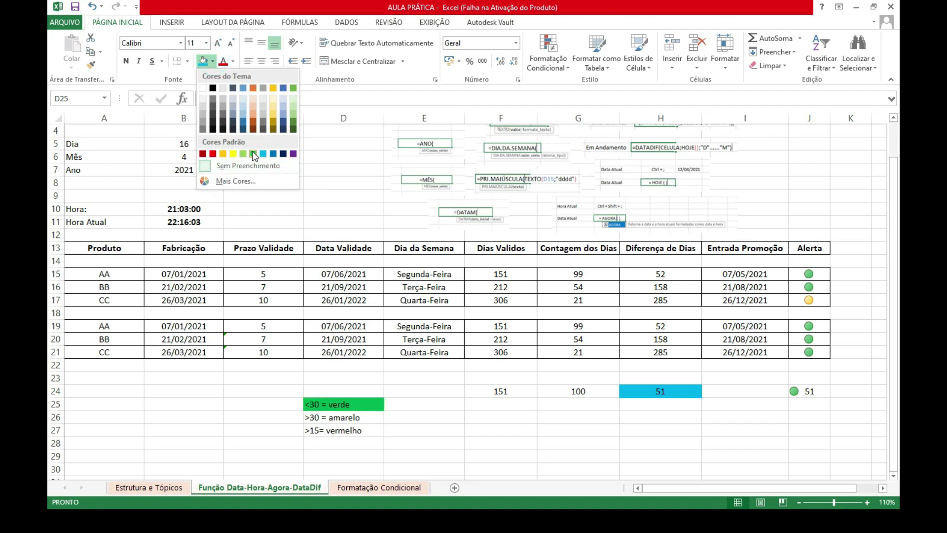
click(243, 154)
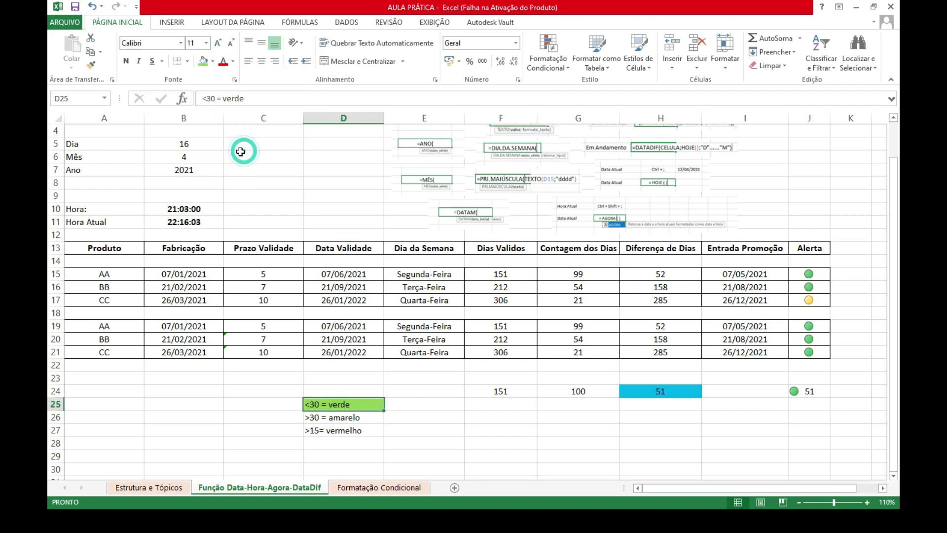
click(355, 418)
click(213, 61)
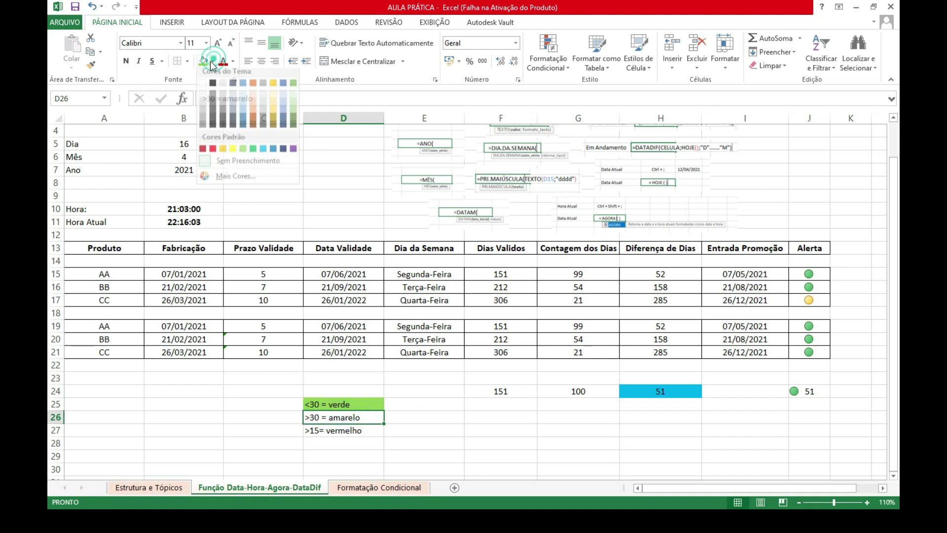
click(233, 153)
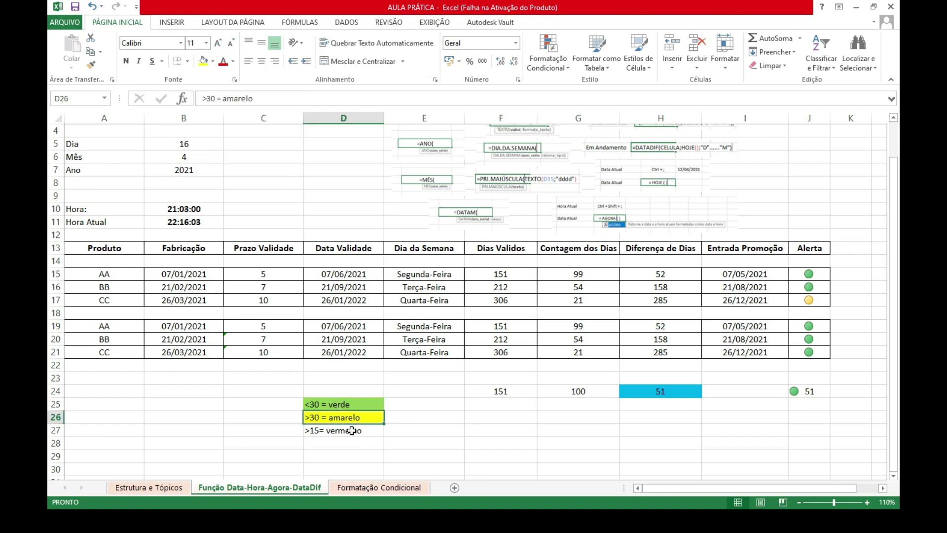
click(352, 431)
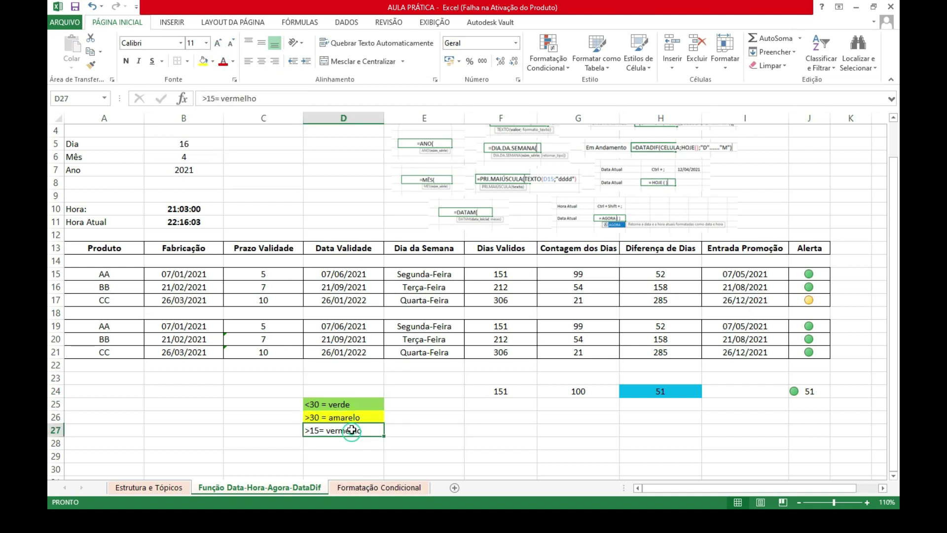
click(213, 62)
click(213, 154)
click(509, 455)
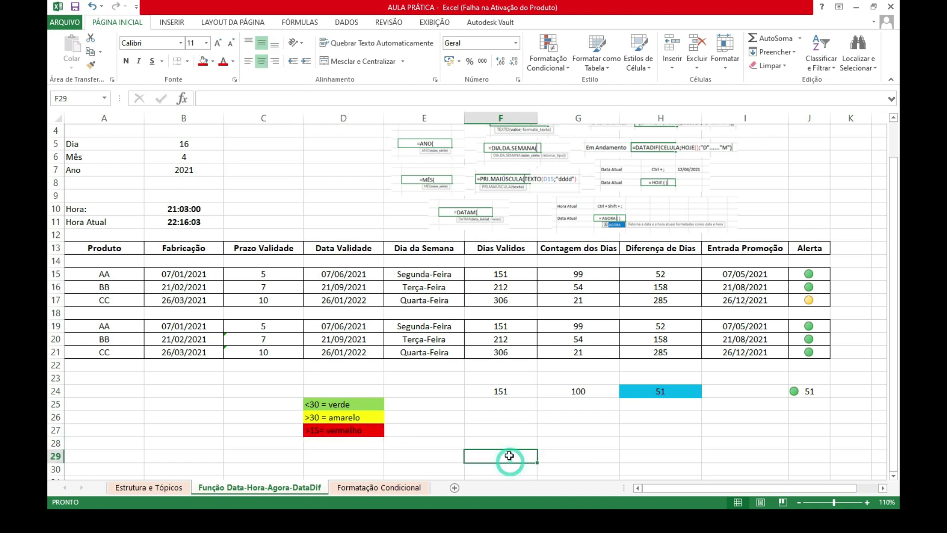
- Make the text of the colour legend in D25:D27 bold
drag(346, 405, 346, 430)
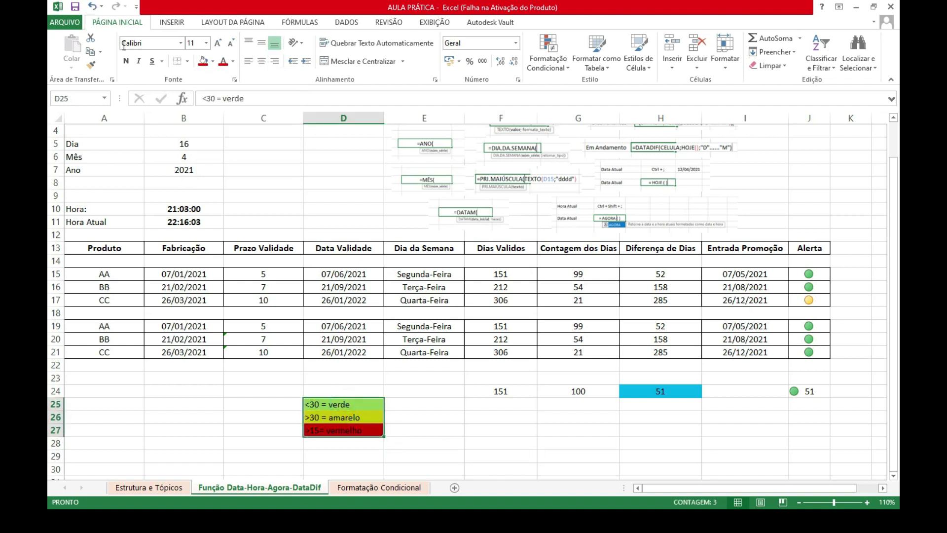
click(126, 61)
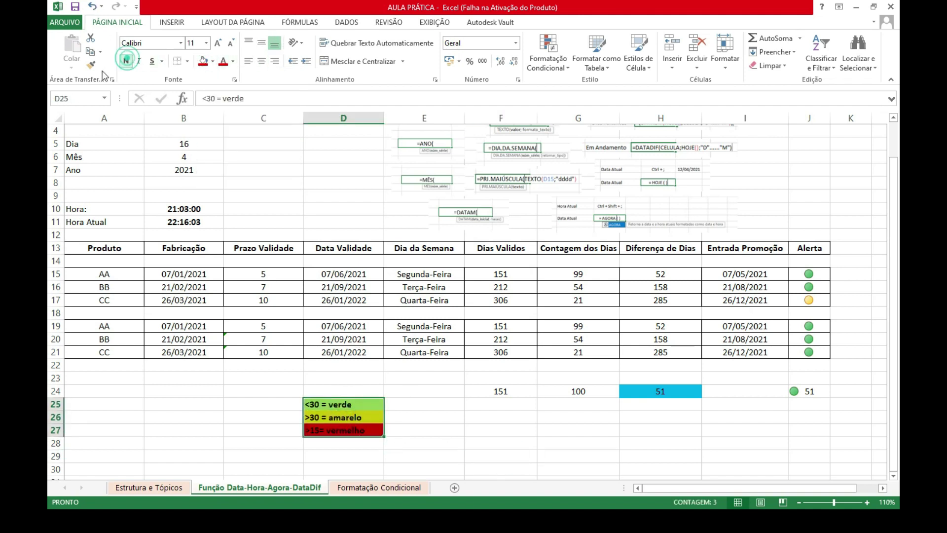
click(527, 452)
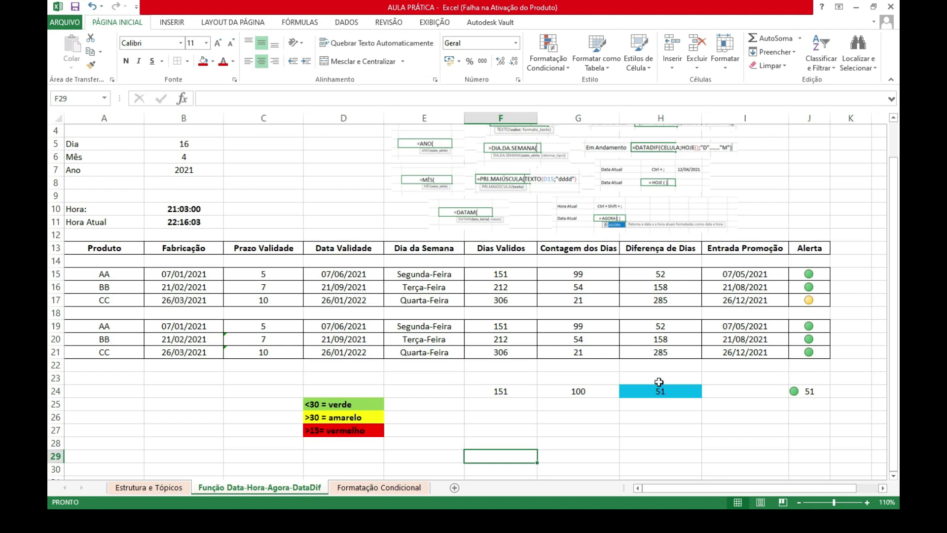
- Test the alert icon around the yellow threshold by setting the day count in G24 to 132, 135, 136 and finally 137
click(575, 393)
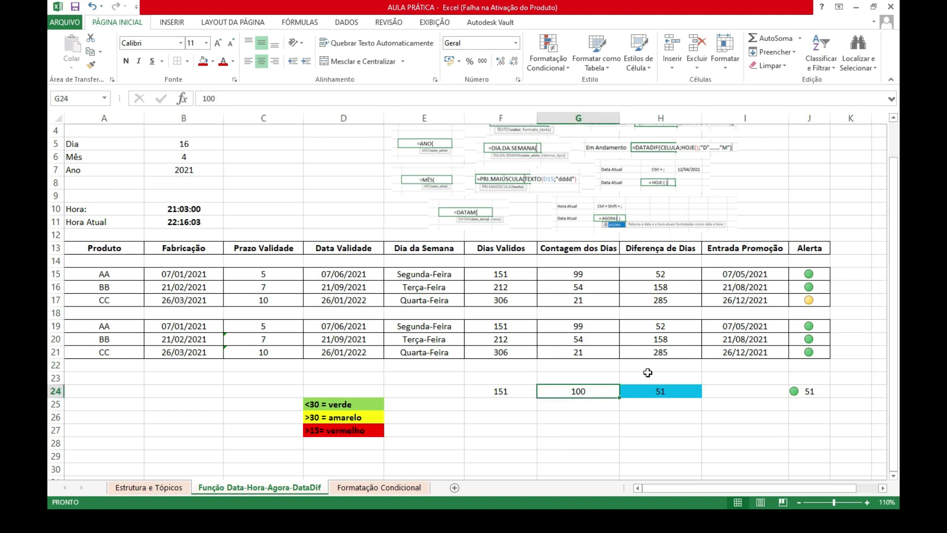
text(132)
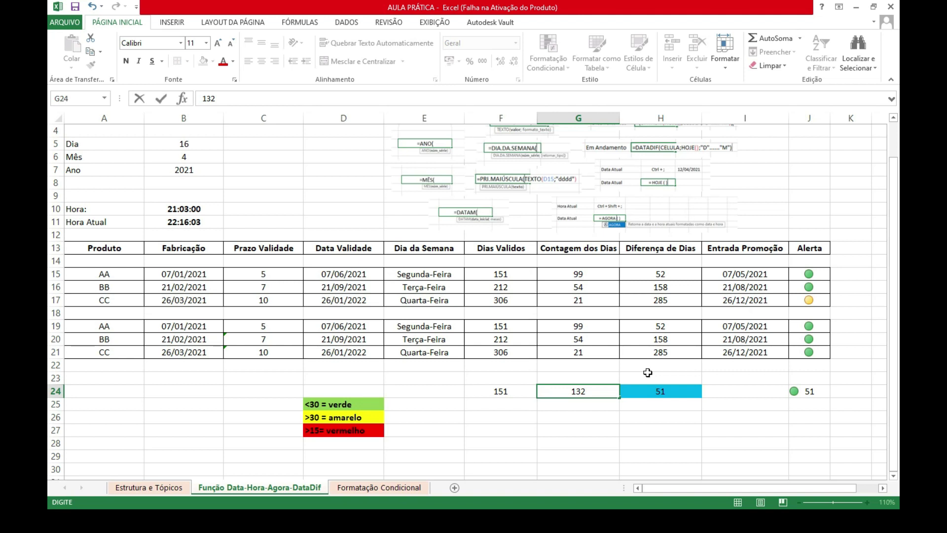
key(Return)
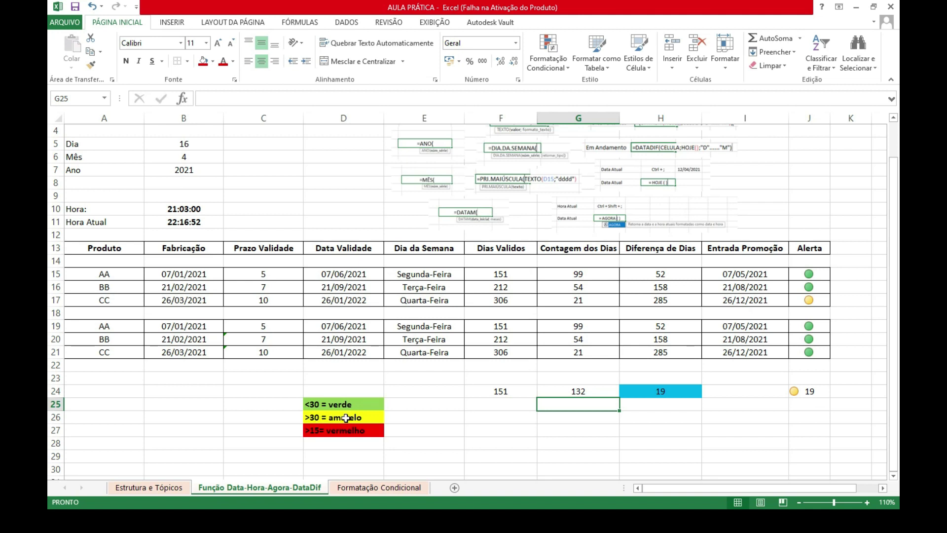
click(579, 393)
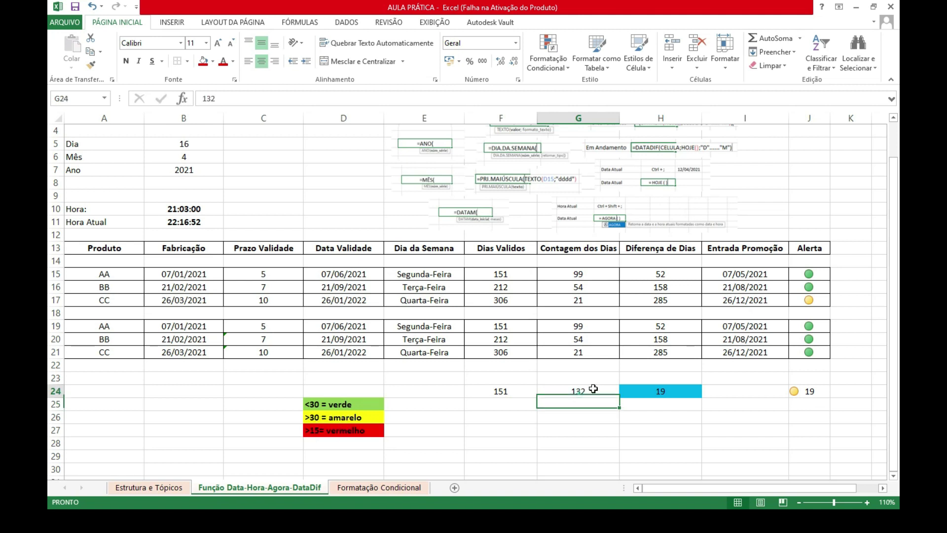
text(135)
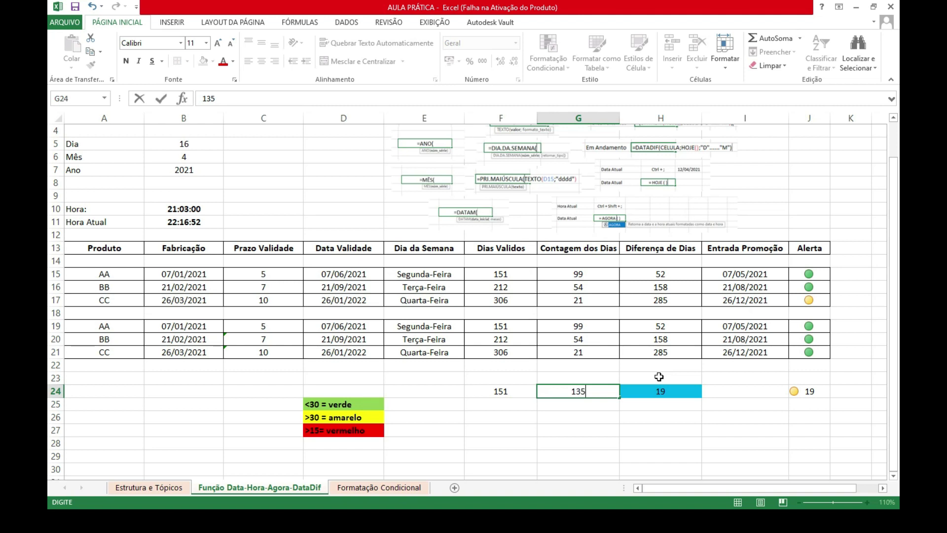
key(Return)
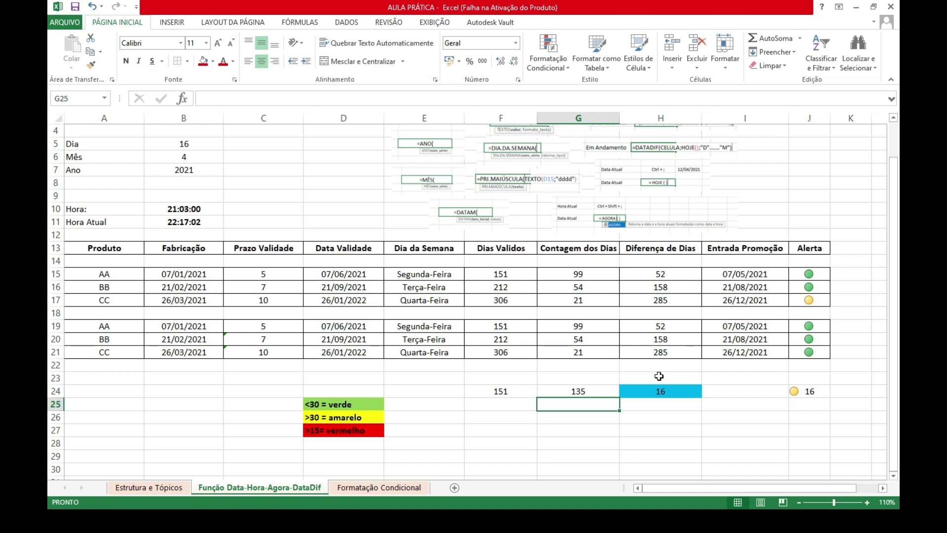
click(587, 391)
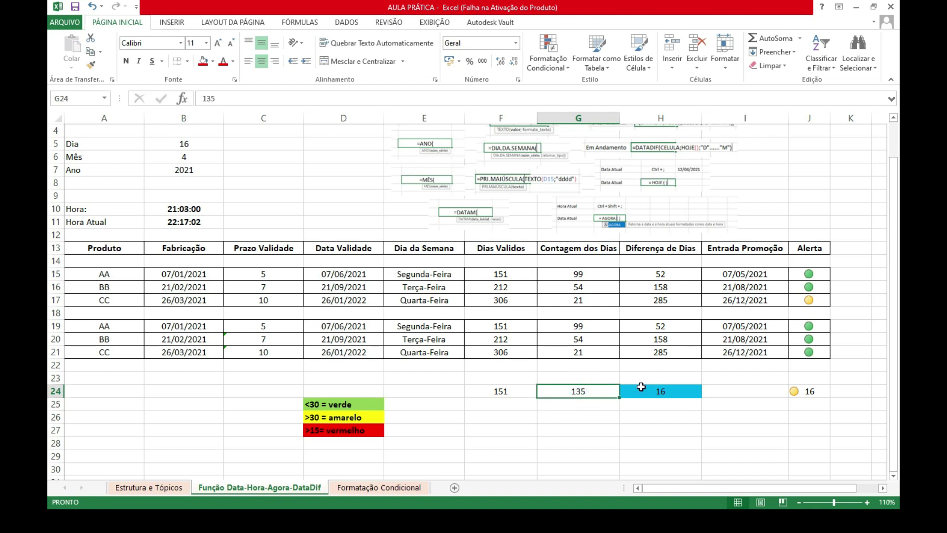
text(136)
key(Return)
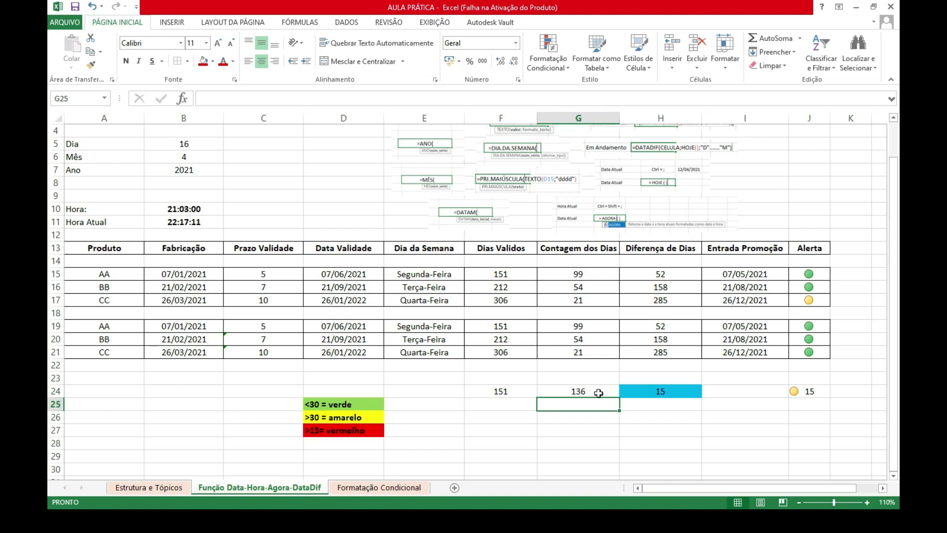
click(577, 388)
text(137)
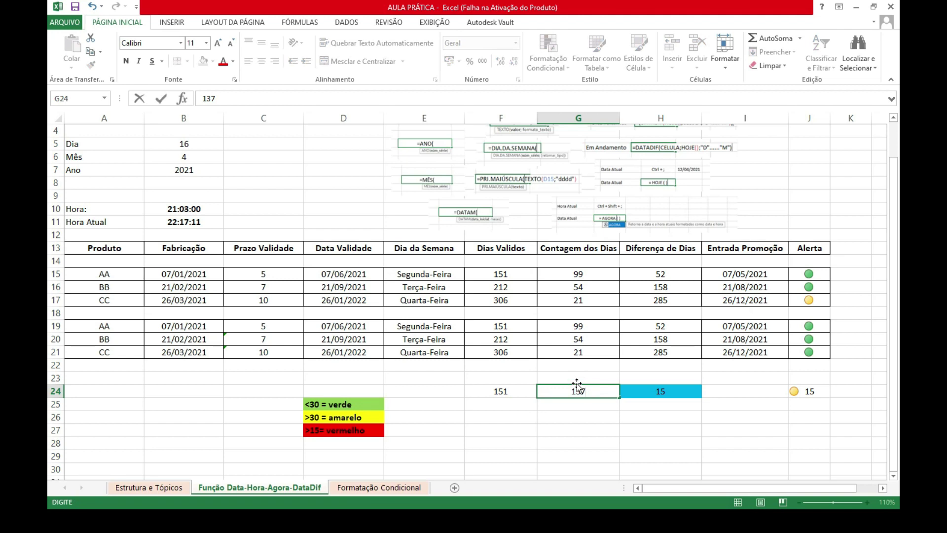
key(Return)
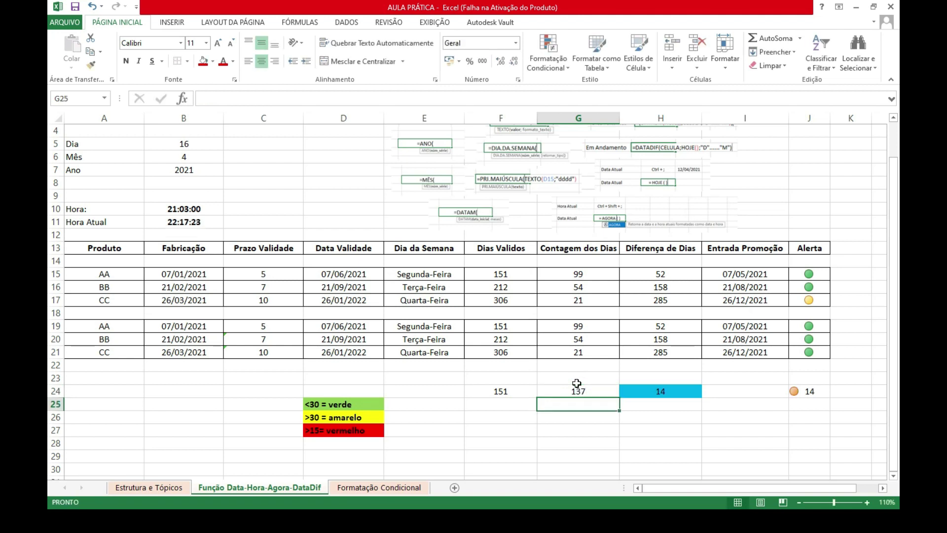